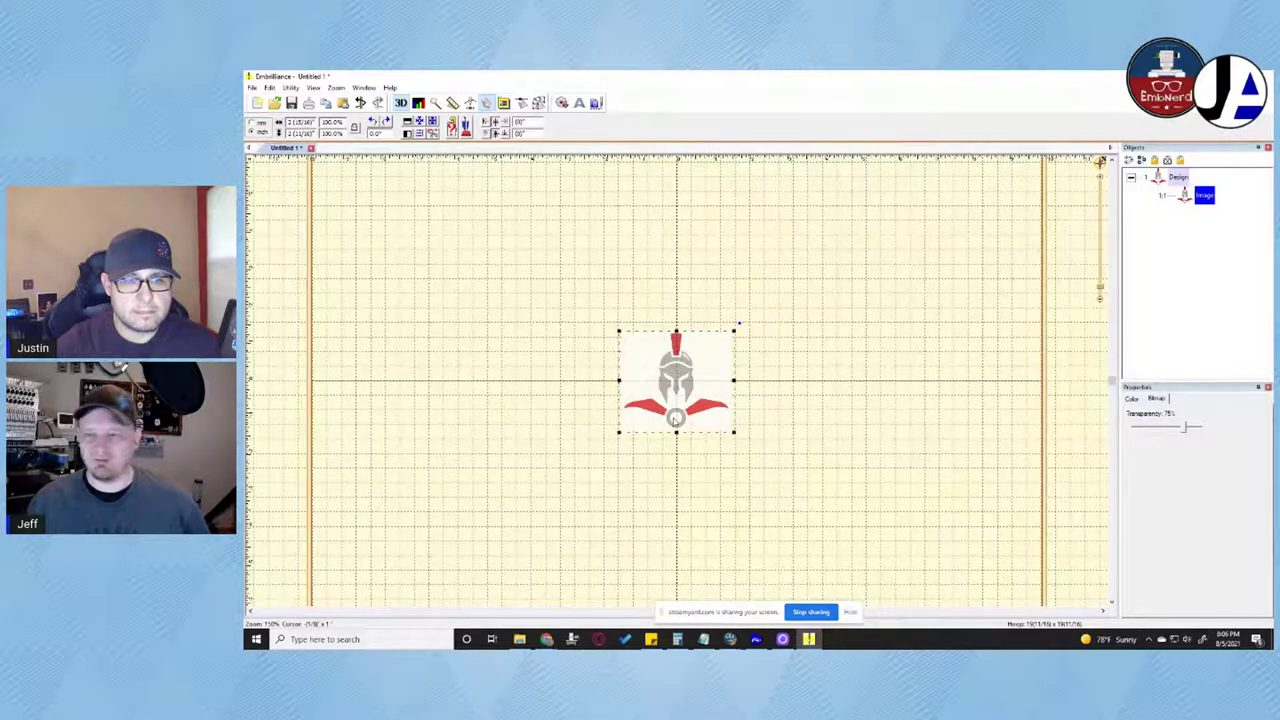
Set the helmet image's width to 3 inches
{"action": "scroll", "coordinate": [675, 420], "scroll_direction": "up", "scroll_amount": 4}
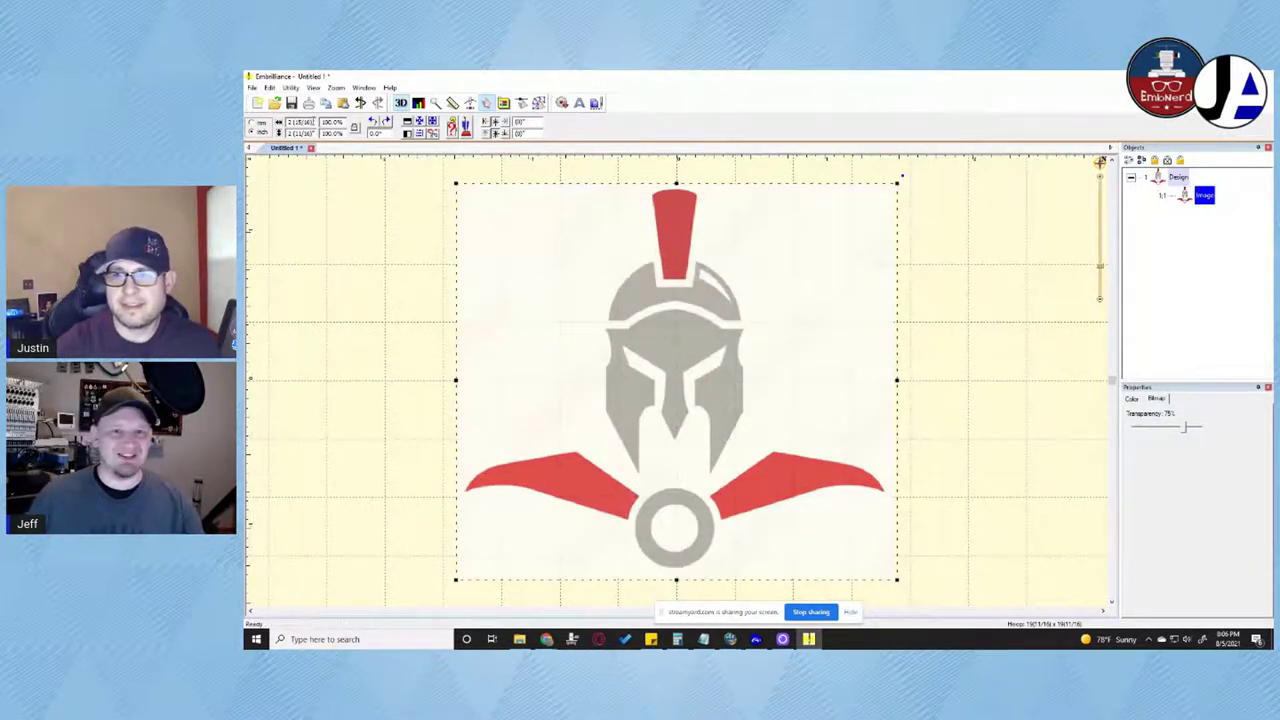
{"action": "left_click_drag", "start_coordinate": [318, 122], "coordinate": [268, 134]}
{"action": "type", "text": "3"}
{"action": "key", "text": "Return"}
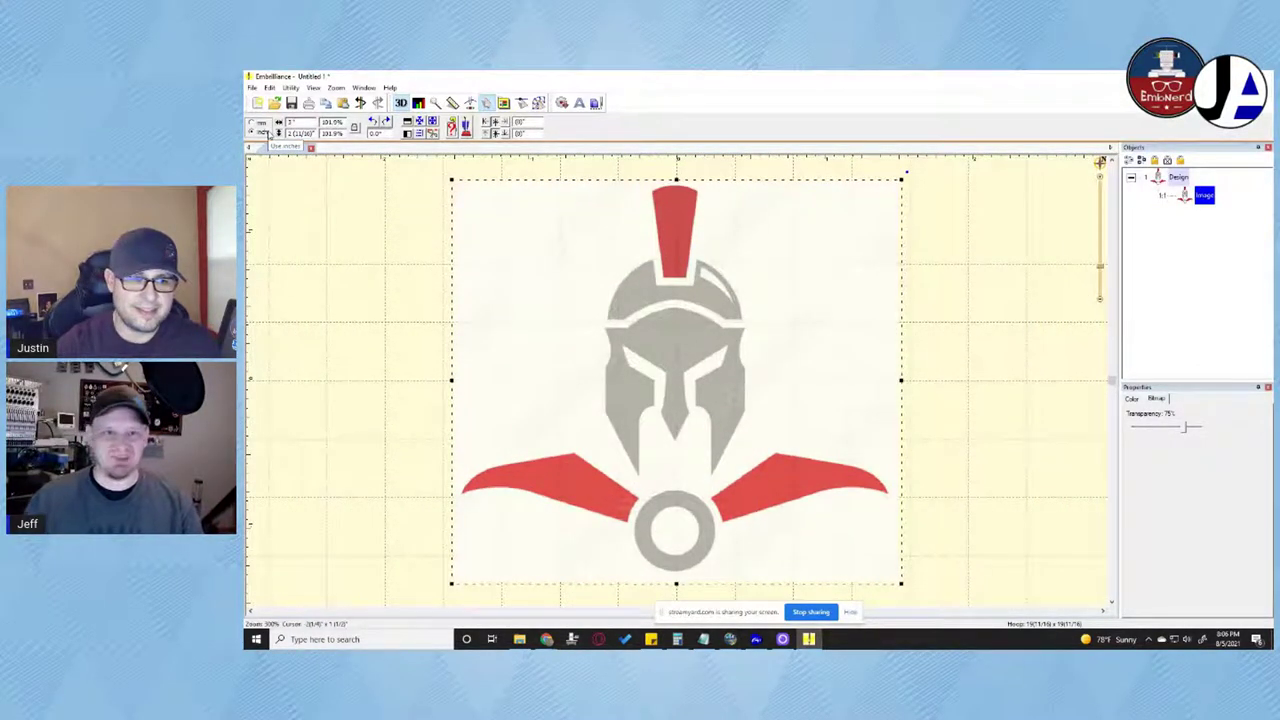
Try a height of 3 inches for the image, then set its width back to 3 inches
{"action": "double_click", "coordinate": [300, 132]}
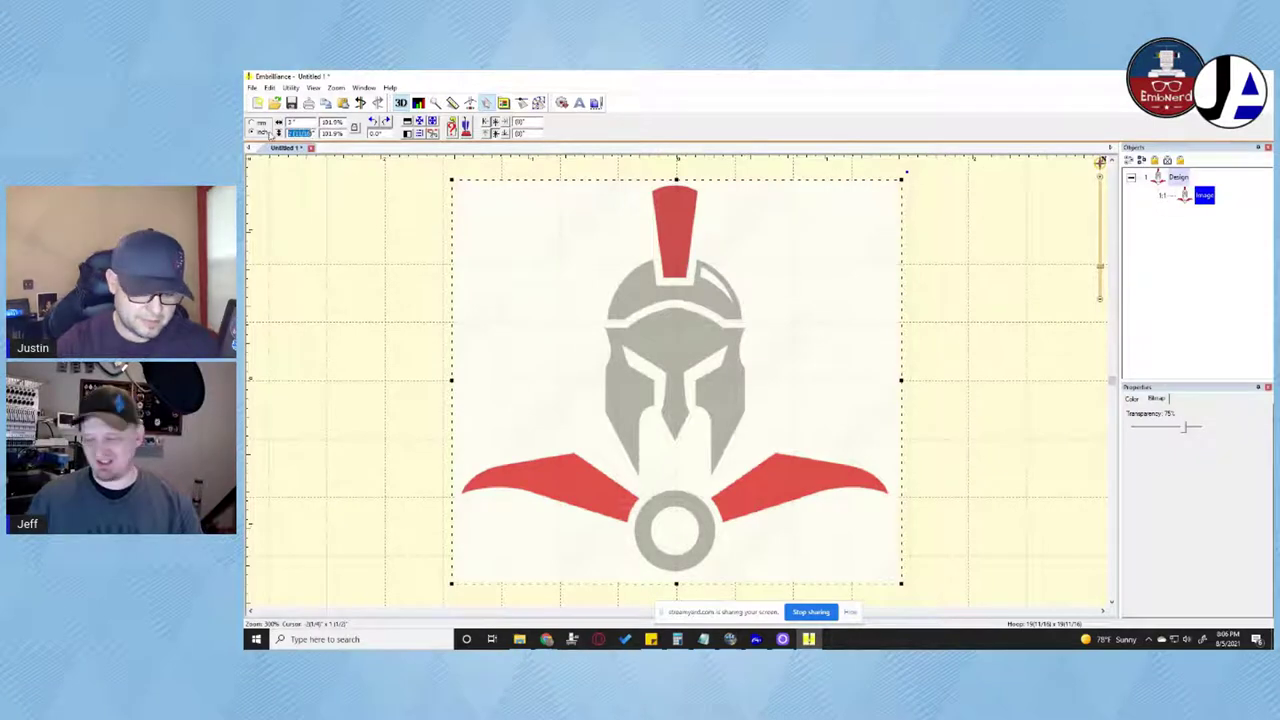
{"action": "type", "text": "3"}
{"action": "key", "text": "Return"}
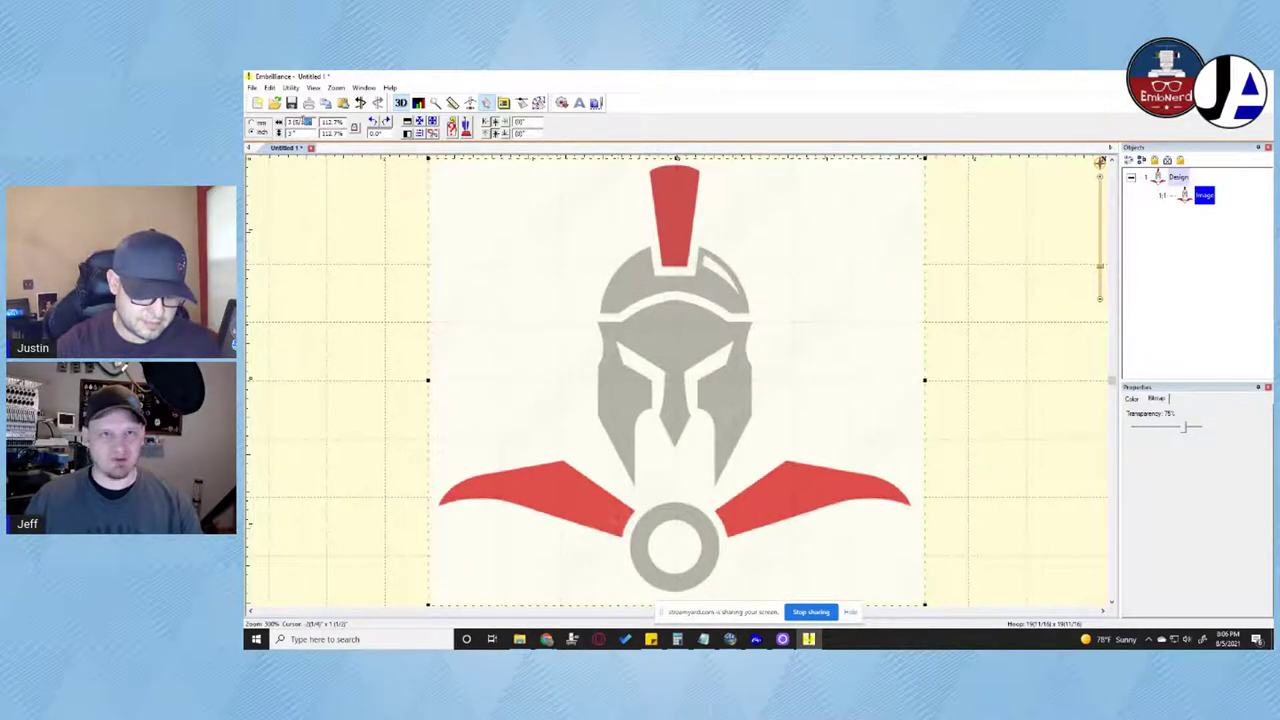
{"action": "type", "text": "3"}
{"action": "key", "text": "Return"}
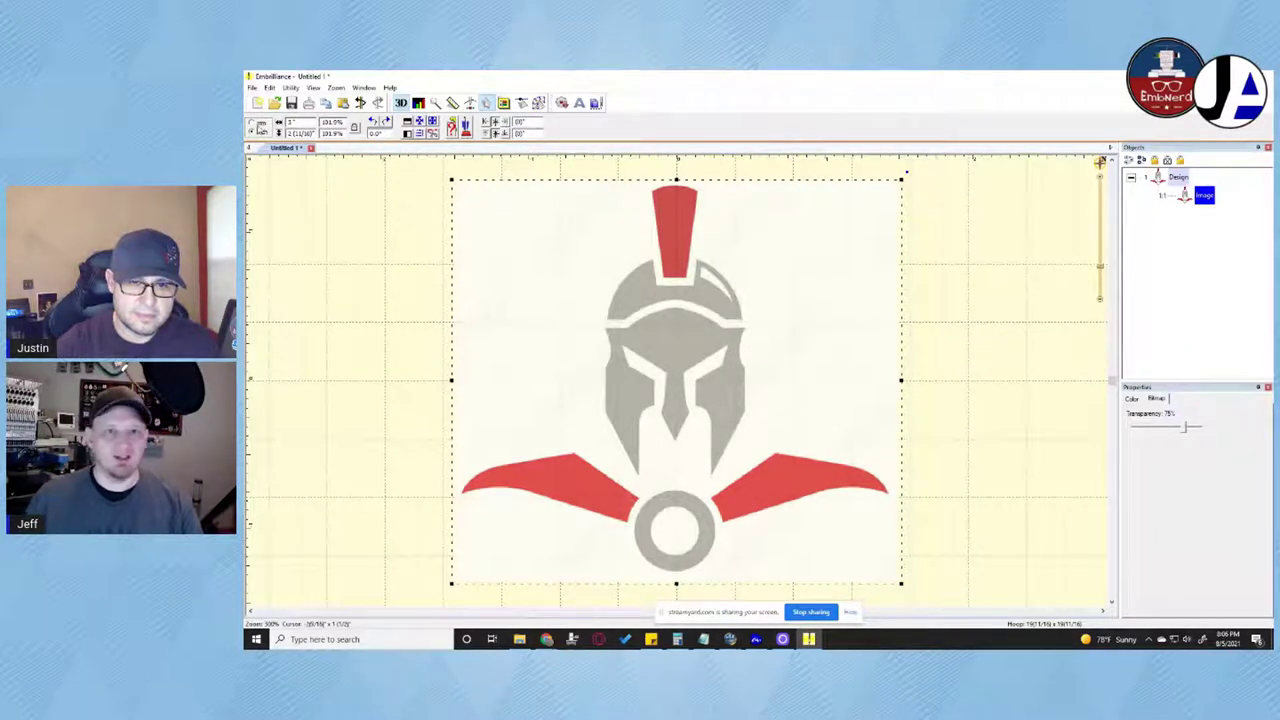
Switch the measurement units to millimetres and lock the helmet image
{"action": "left_click", "coordinate": [254, 123]}
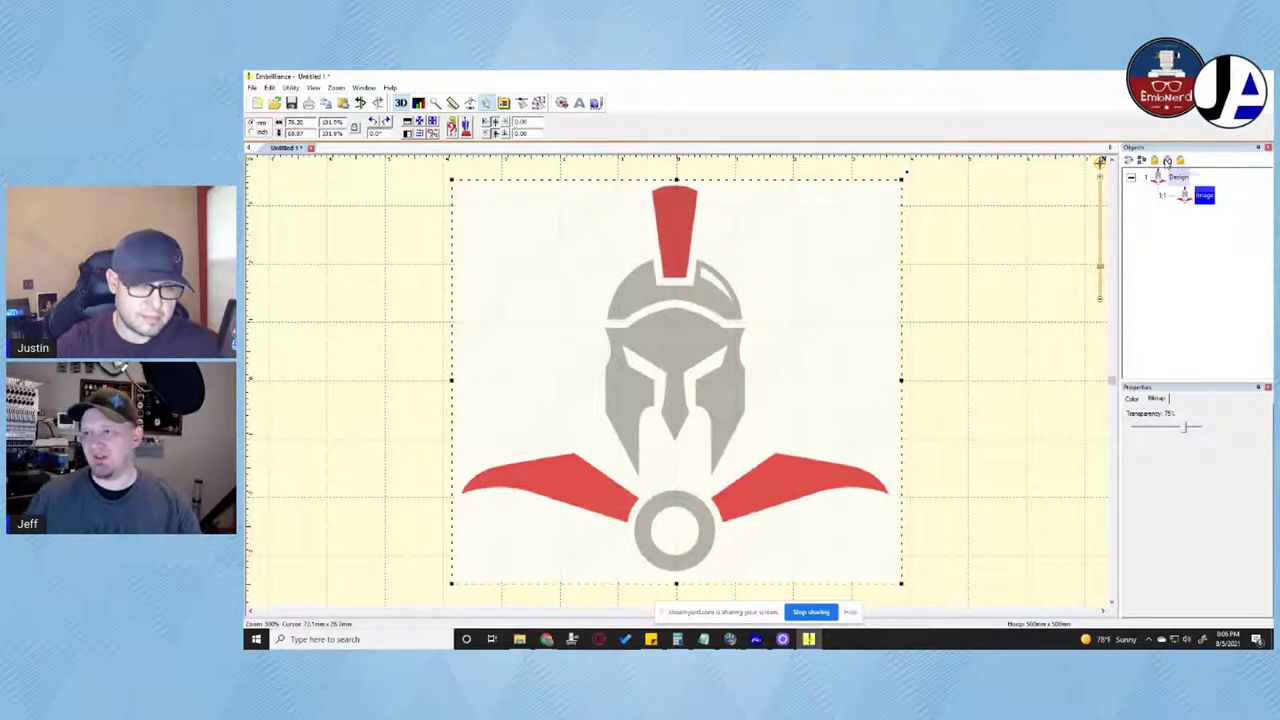
{"action": "left_click", "coordinate": [1155, 162]}
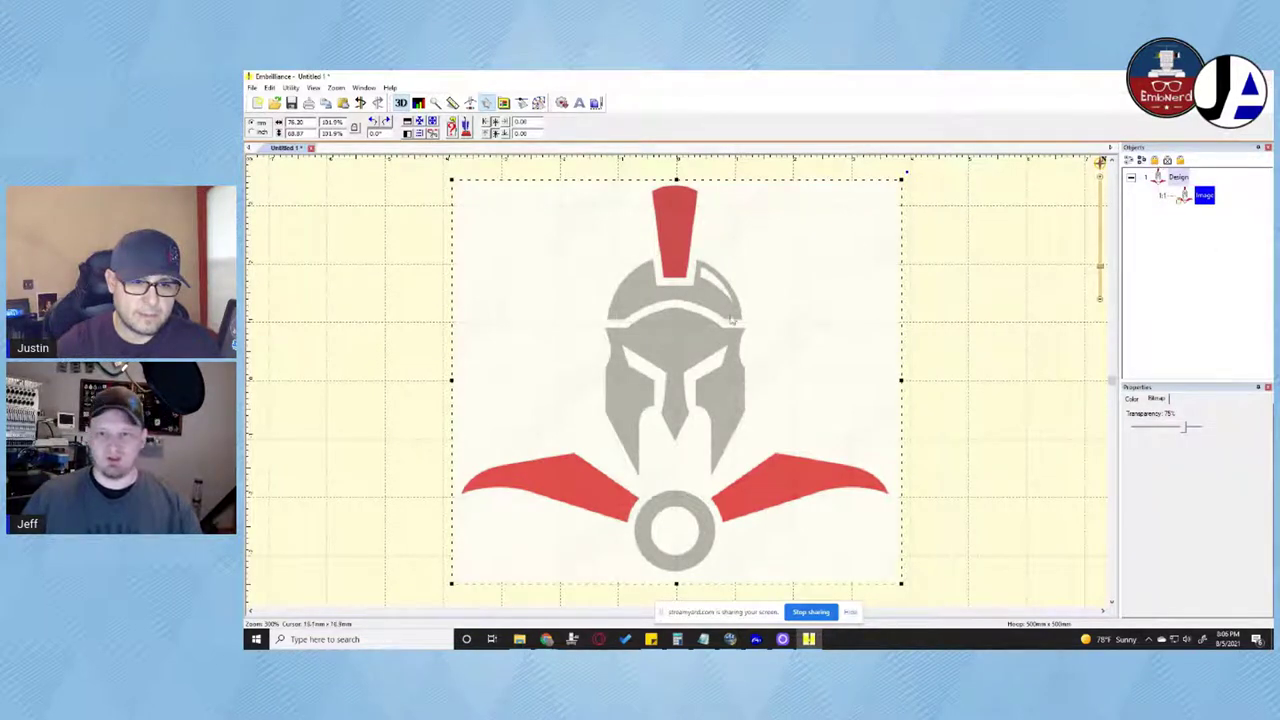
Test the image lock by trying to move the helmet image, undo each move and clear the selection
{"action": "left_click_drag", "start_coordinate": [713, 313], "coordinate": [517, 348]}
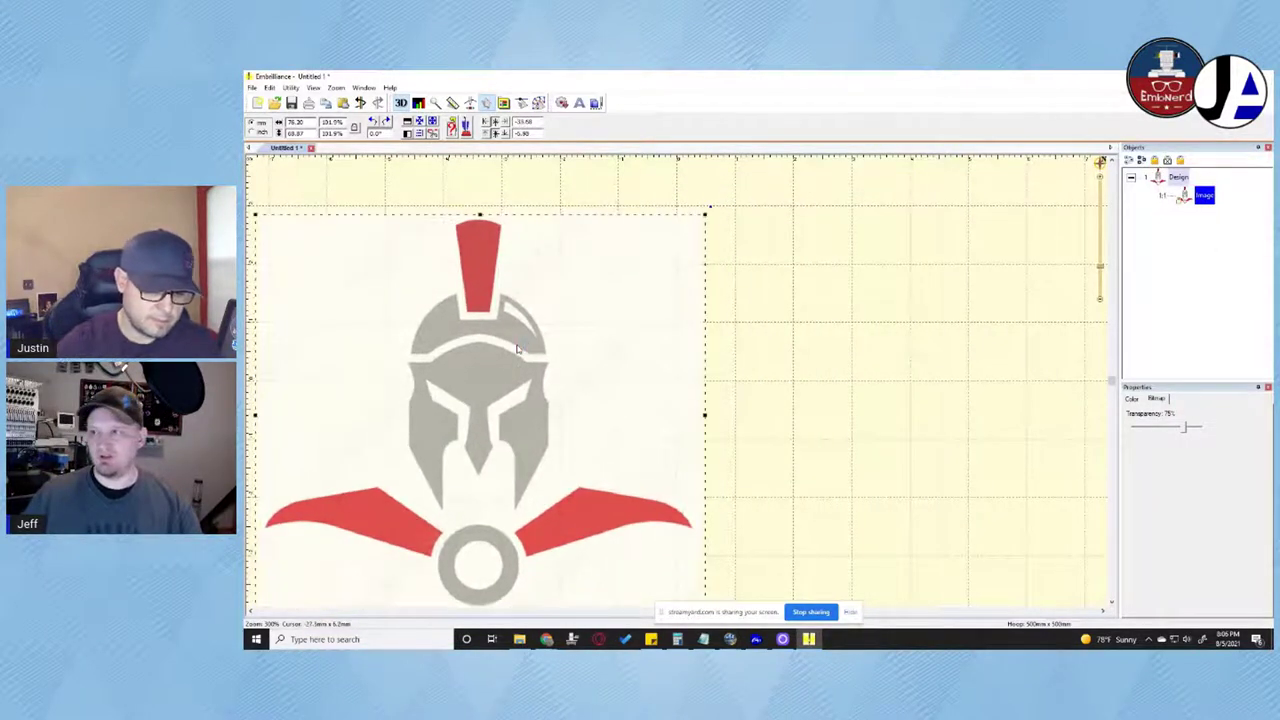
{"action": "key", "text": "ctrl+z"}
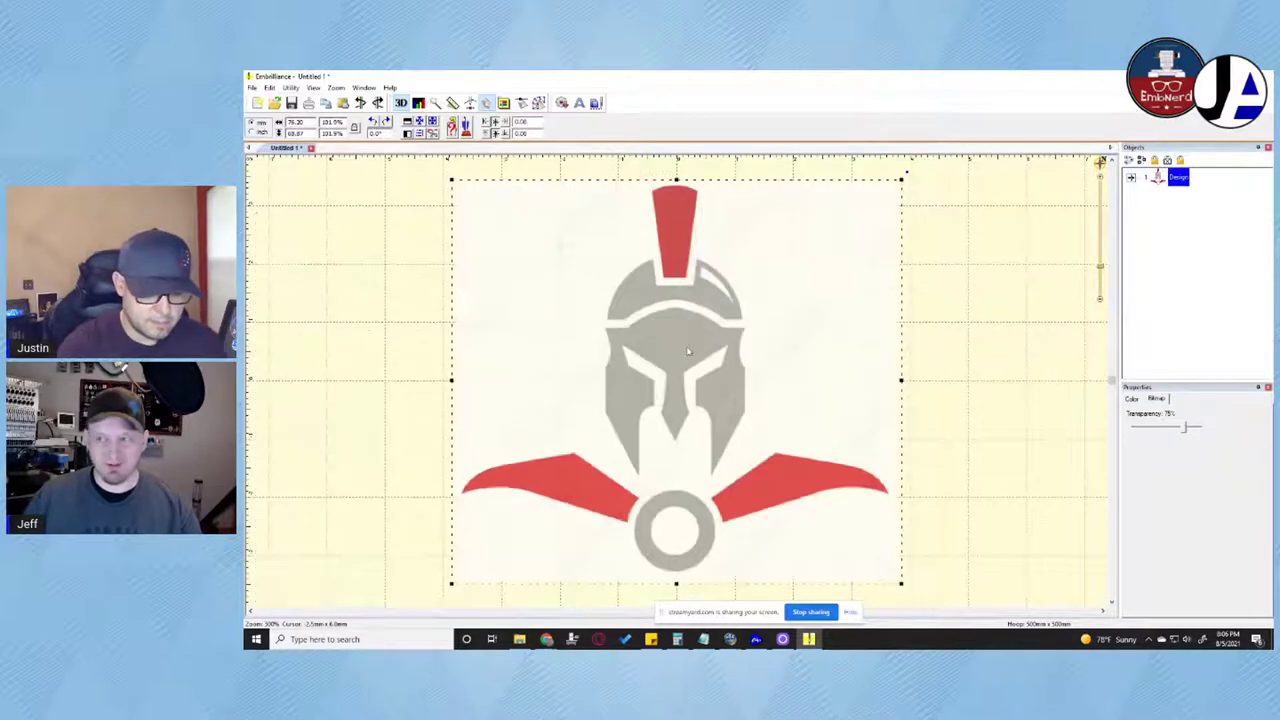
{"action": "left_click", "coordinate": [1169, 162]}
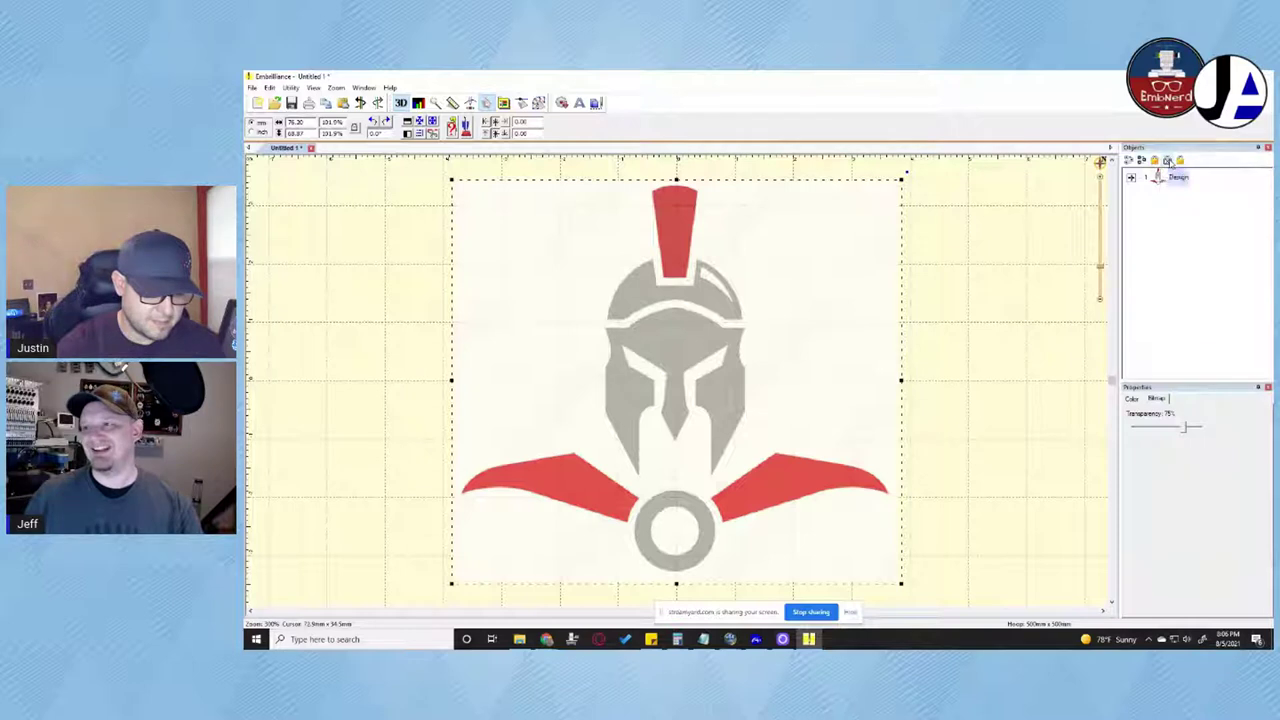
{"action": "left_click", "coordinate": [1131, 177]}
{"action": "left_click", "coordinate": [1186, 196]}
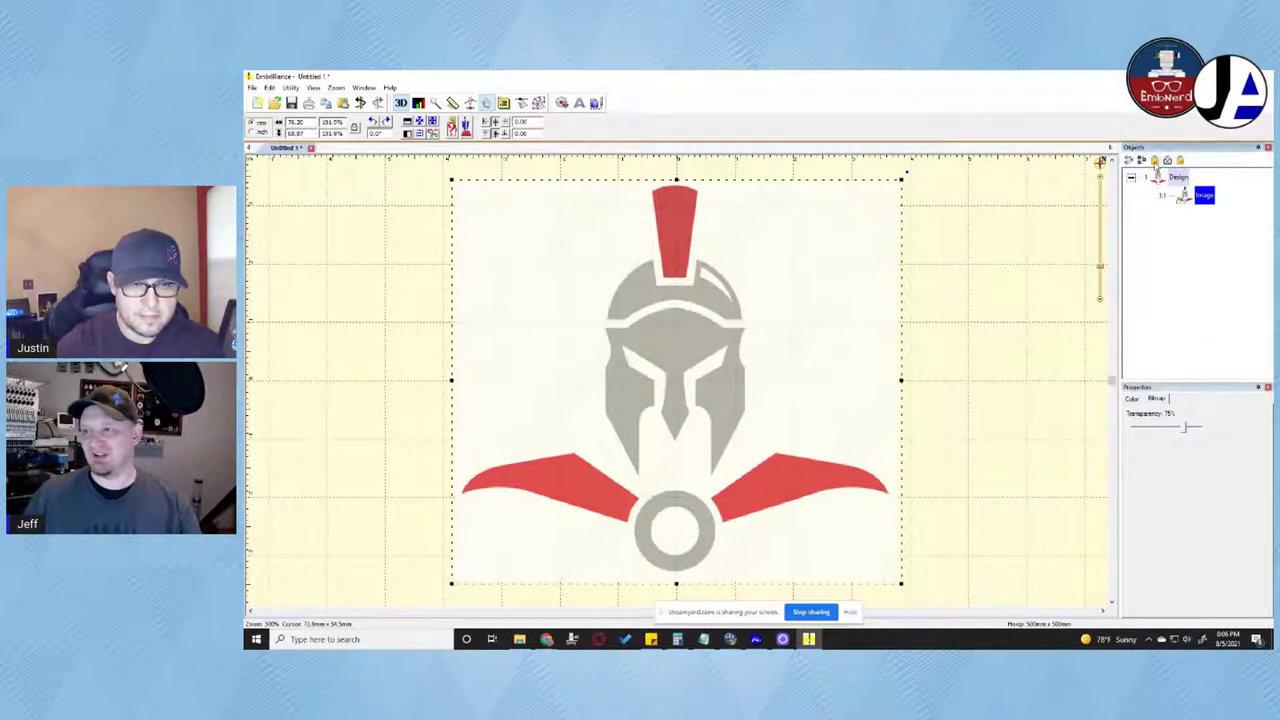
{"action": "left_click_drag", "start_coordinate": [774, 298], "coordinate": [704, 293]}
{"action": "key", "text": "ctrl+z"}
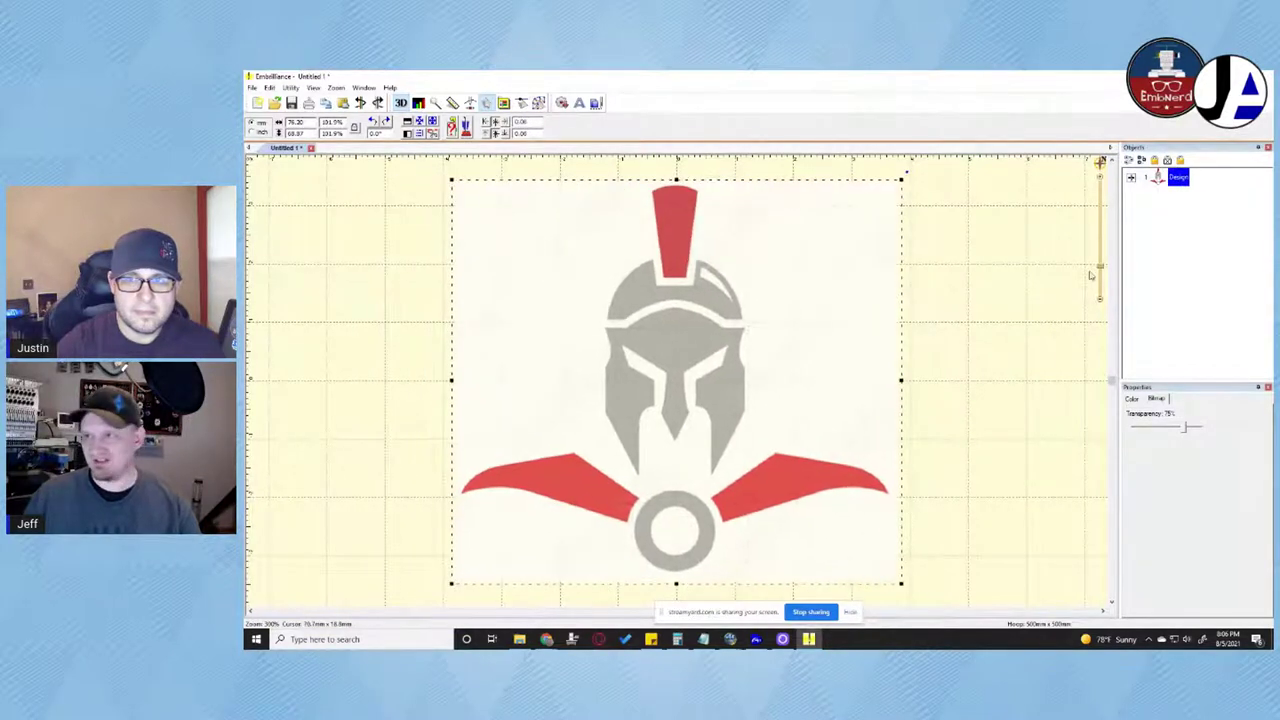
{"action": "left_click", "coordinate": [1010, 280]}
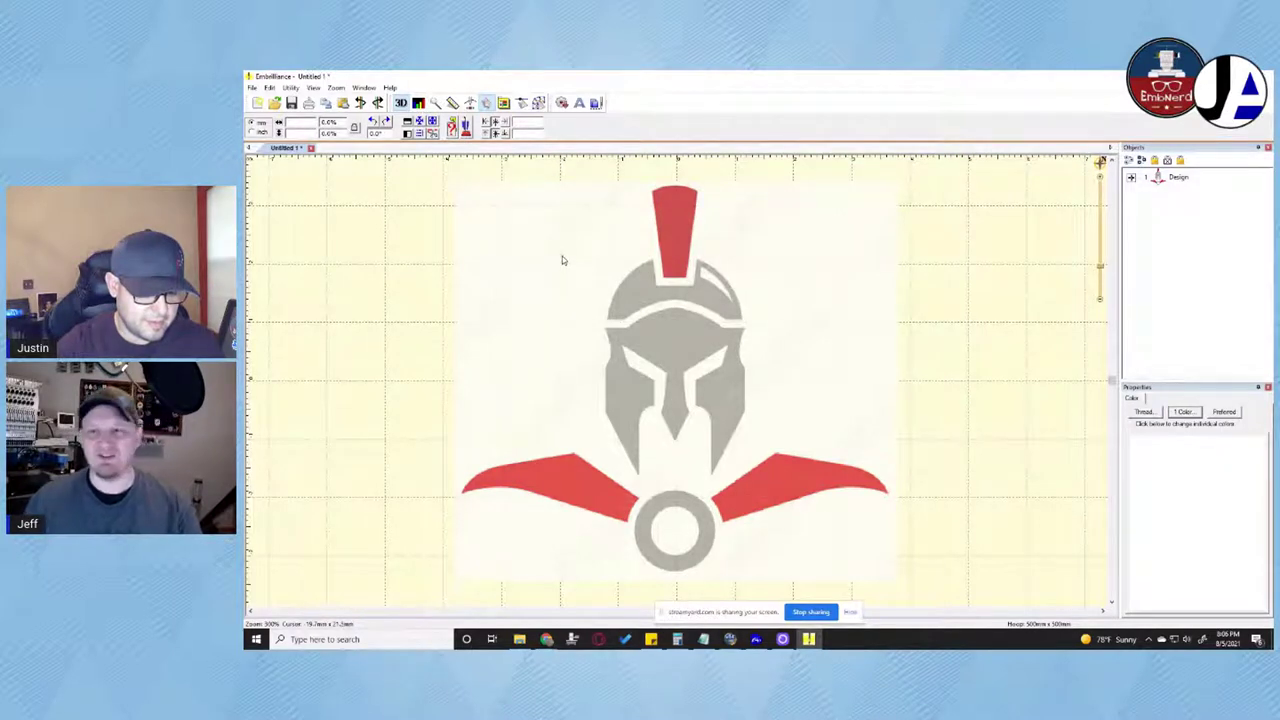
Switch to Create mode for digitizing over the helmet image
{"action": "left_click", "coordinate": [539, 103]}
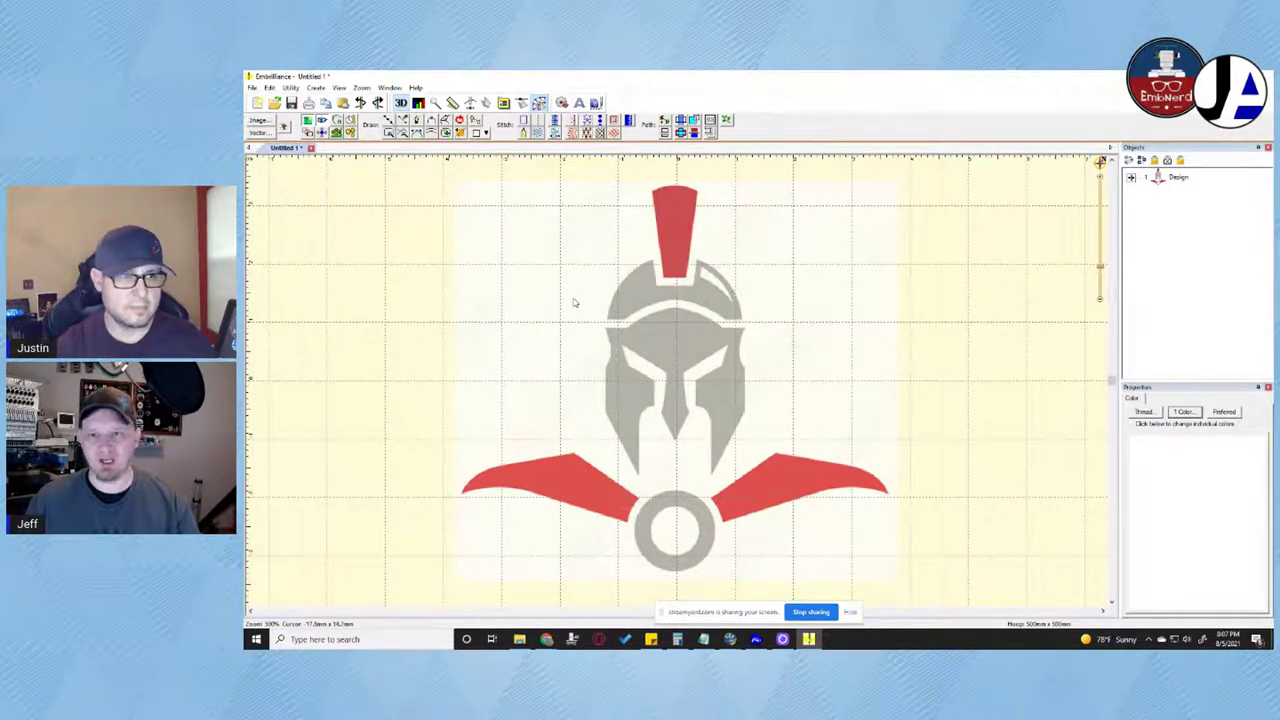
{"action": "scroll", "coordinate": [651, 451], "scroll_direction": "up", "scroll_amount": 2}
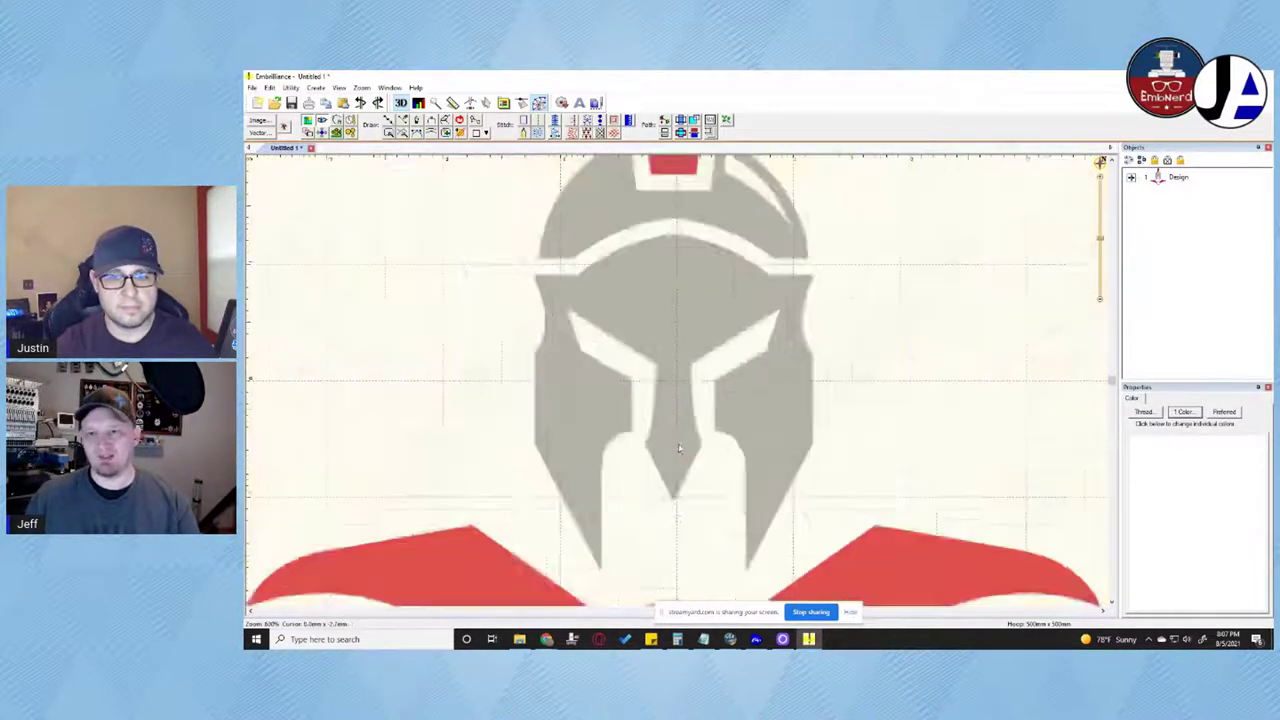
{"action": "scroll", "coordinate": [665, 448], "scroll_direction": "down", "scroll_amount": 2}
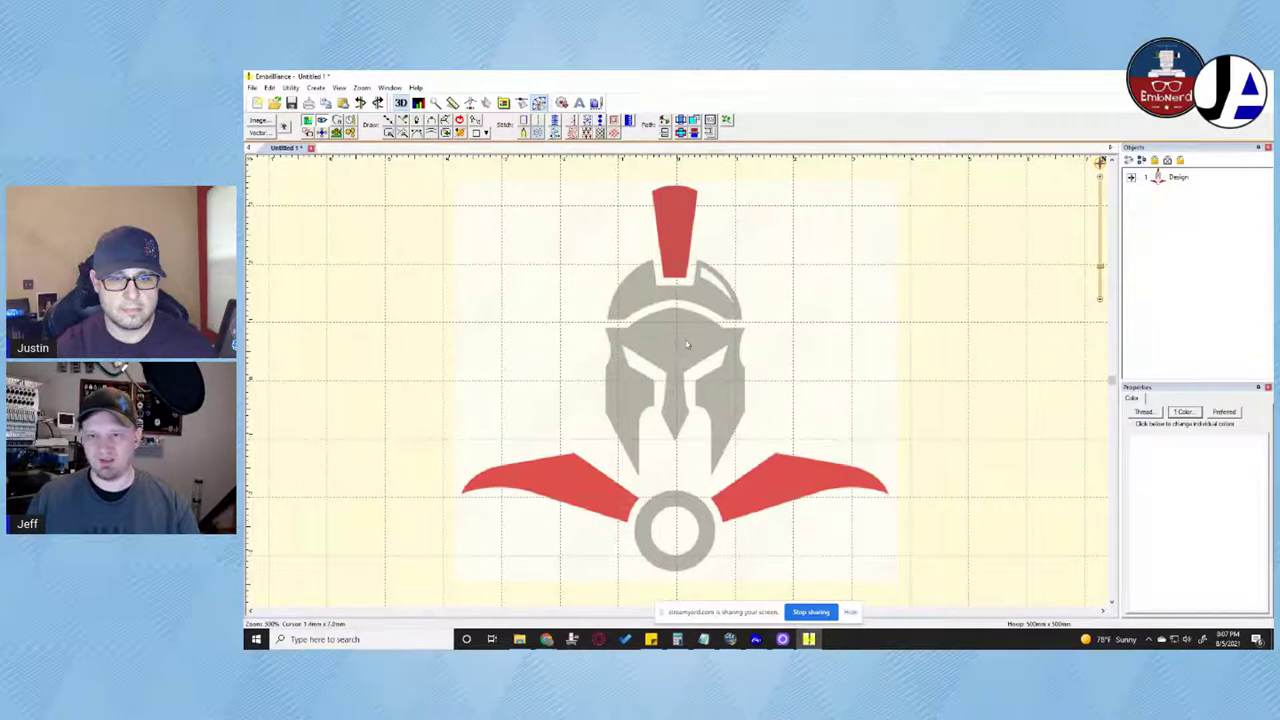
Measure the helmet's central face section and the widths of its left and right cheek pieces
{"action": "left_click", "coordinate": [453, 103]}
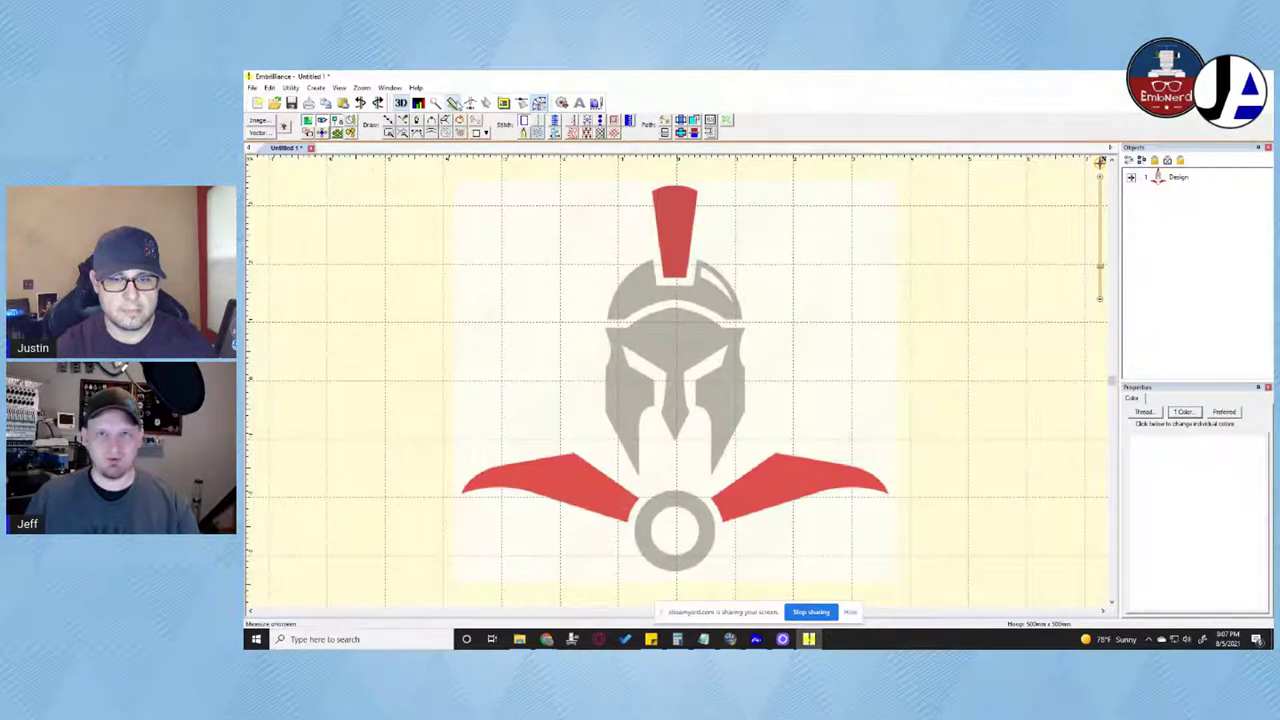
{"action": "mouse_move", "coordinate": [678, 312]}
{"action": "left_mouse_down"}
{"action": "mouse_move", "coordinate": [680, 440]}
{"action": "mouse_move", "coordinate": [682, 300]}
{"action": "mouse_move", "coordinate": [751, 320]}
{"action": "mouse_move", "coordinate": [675, 320]}
{"action": "mouse_move", "coordinate": [684, 390]}
{"action": "left_mouse_up"}
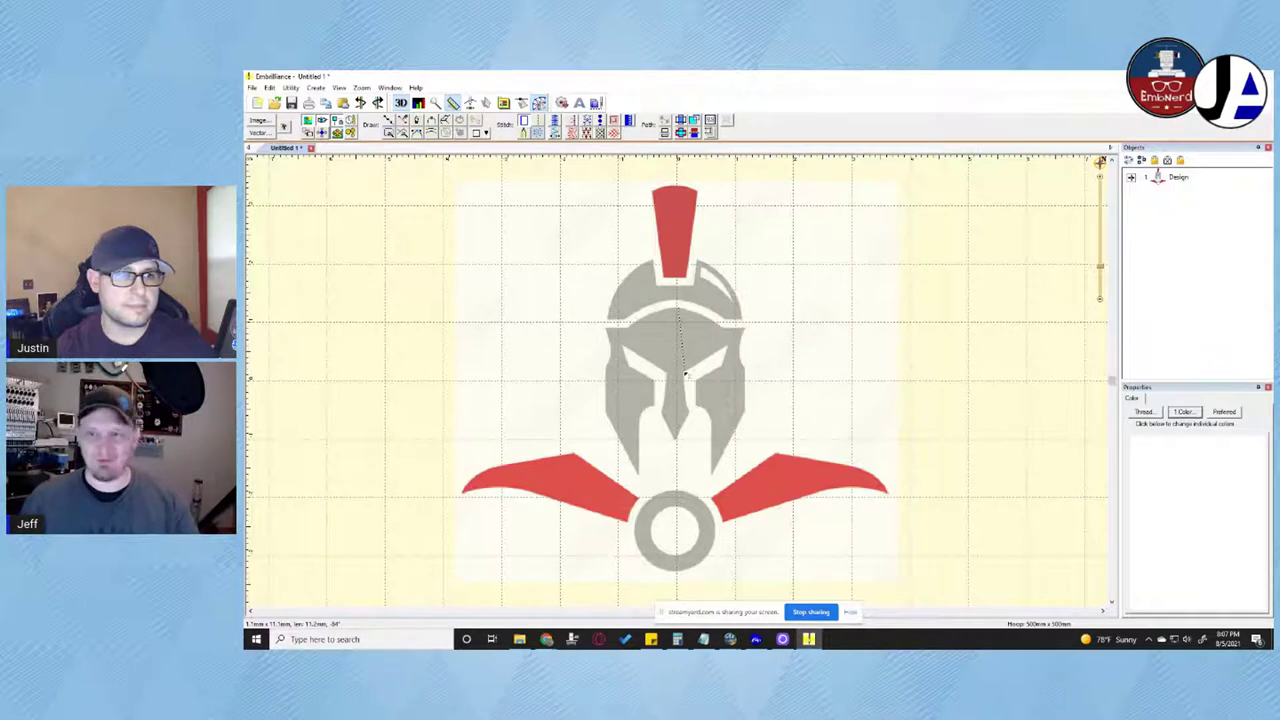
{"action": "left_click_drag", "start_coordinate": [686, 375], "coordinate": [637, 387]}
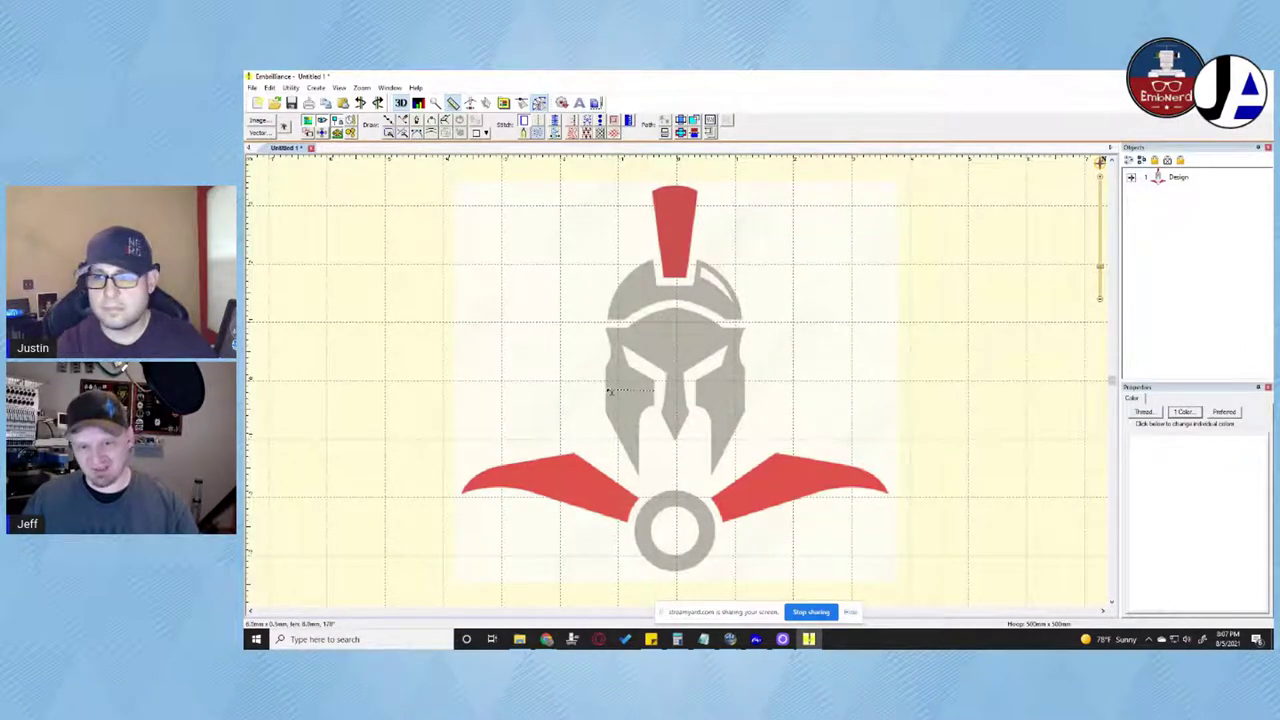
{"action": "left_click_drag", "start_coordinate": [612, 391], "coordinate": [612, 391]}
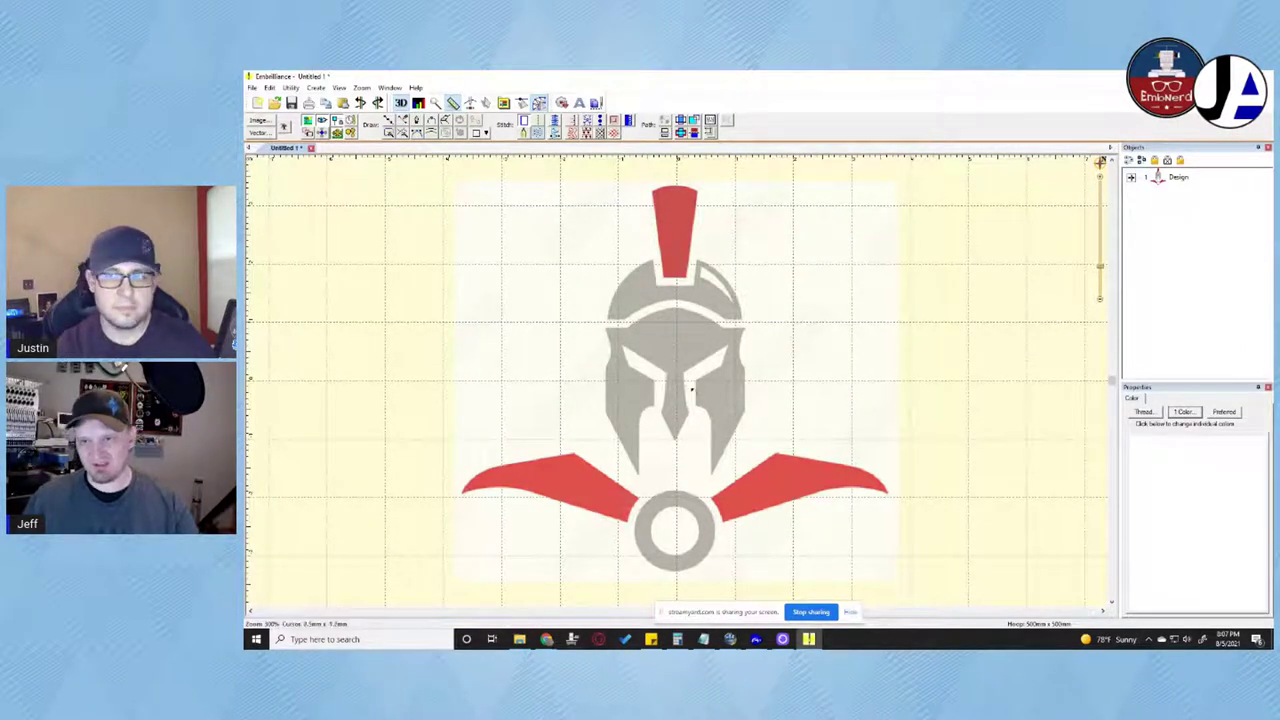
{"action": "left_click_drag", "start_coordinate": [697, 393], "coordinate": [745, 393]}
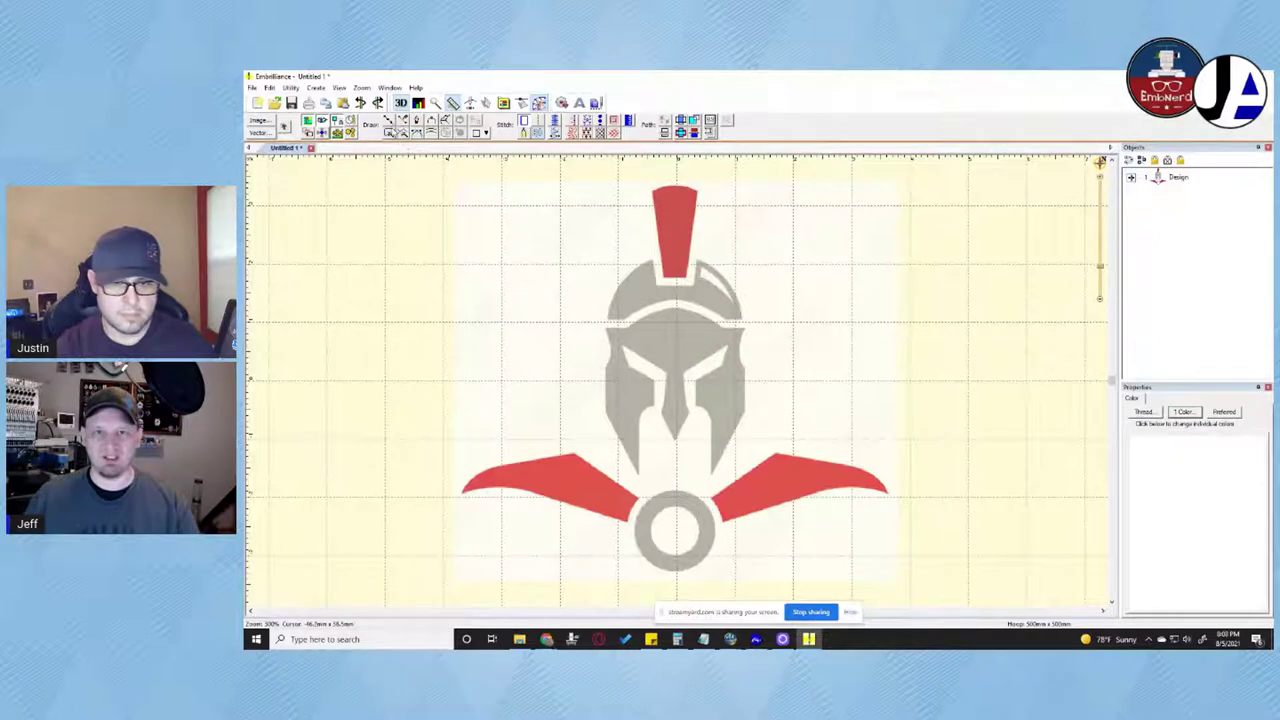
Start a new point-drawn object, try Fill as its stitch type and change the type to Run
{"action": "left_click", "coordinate": [389, 121]}
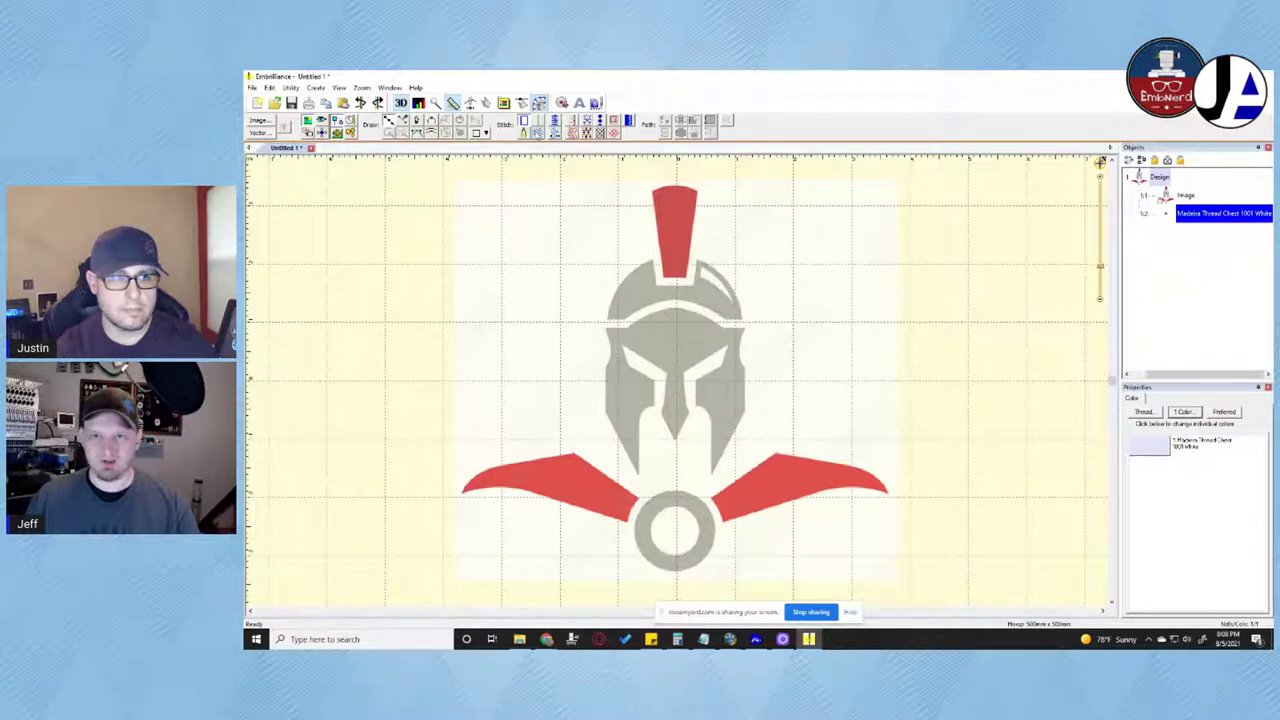
{"action": "left_click", "coordinate": [539, 133]}
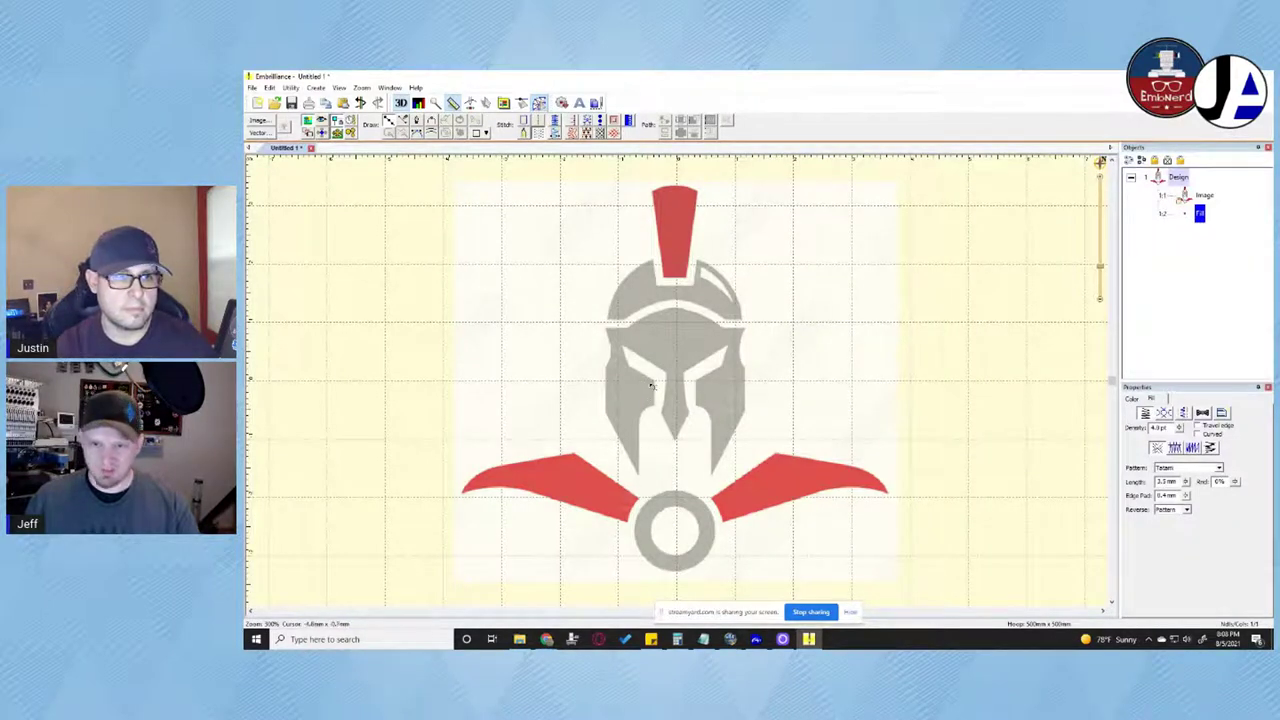
{"action": "left_click_drag", "start_coordinate": [621, 368], "coordinate": [653, 386]}
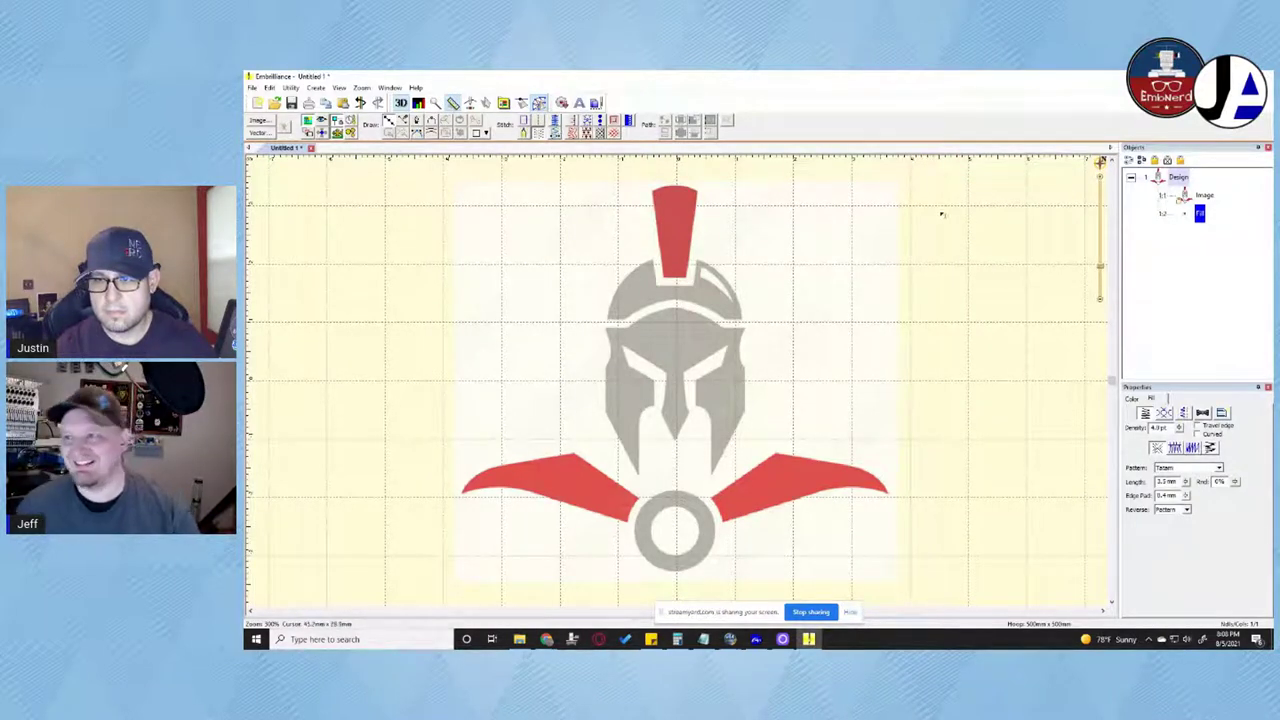
{"action": "left_click", "coordinate": [1192, 217]}
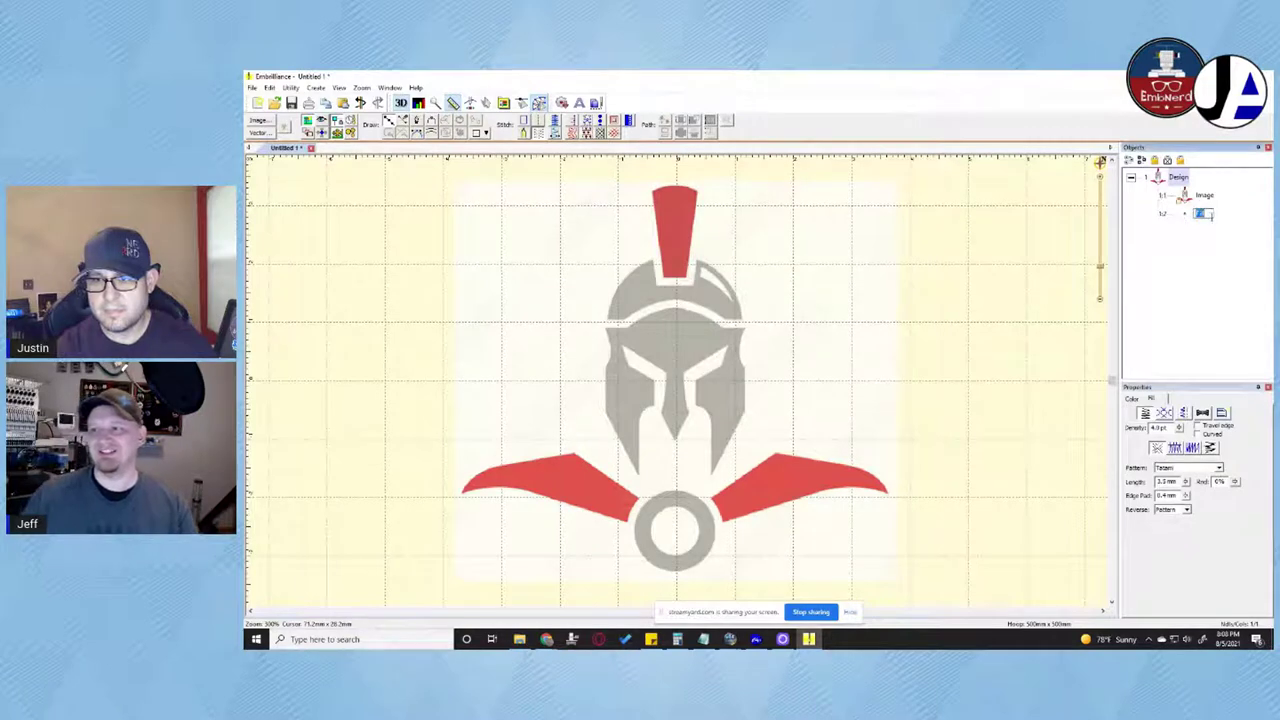
{"action": "left_click", "coordinate": [1211, 216]}
{"action": "left_click", "coordinate": [1184, 216]}
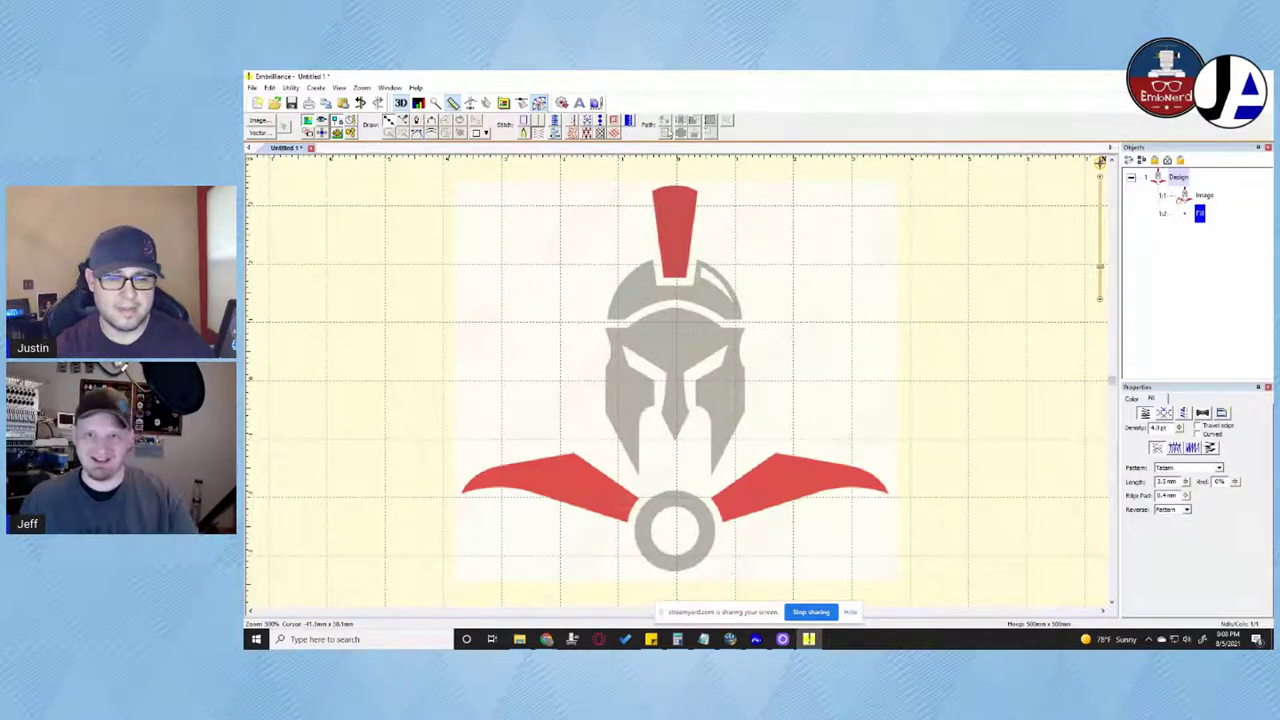
{"action": "left_click", "coordinate": [539, 121]}
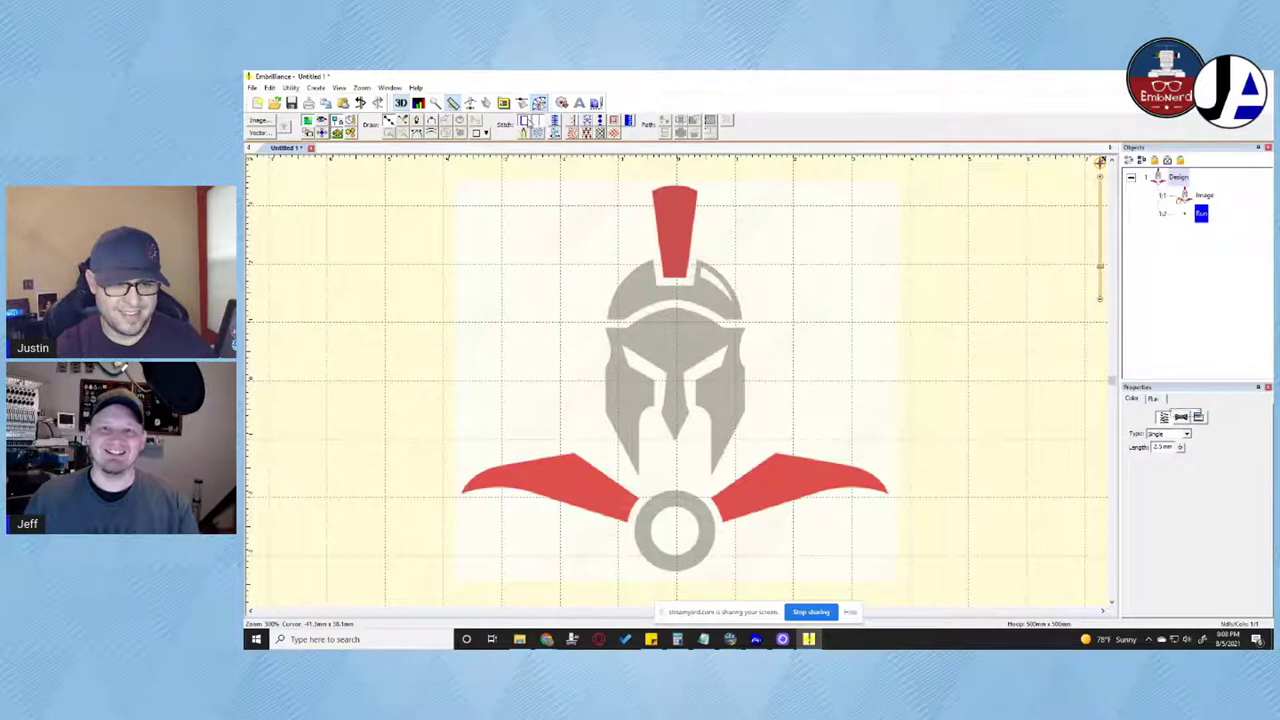
{"action": "left_click", "coordinate": [531, 120]}
{"action": "left_click", "coordinate": [539, 121]}
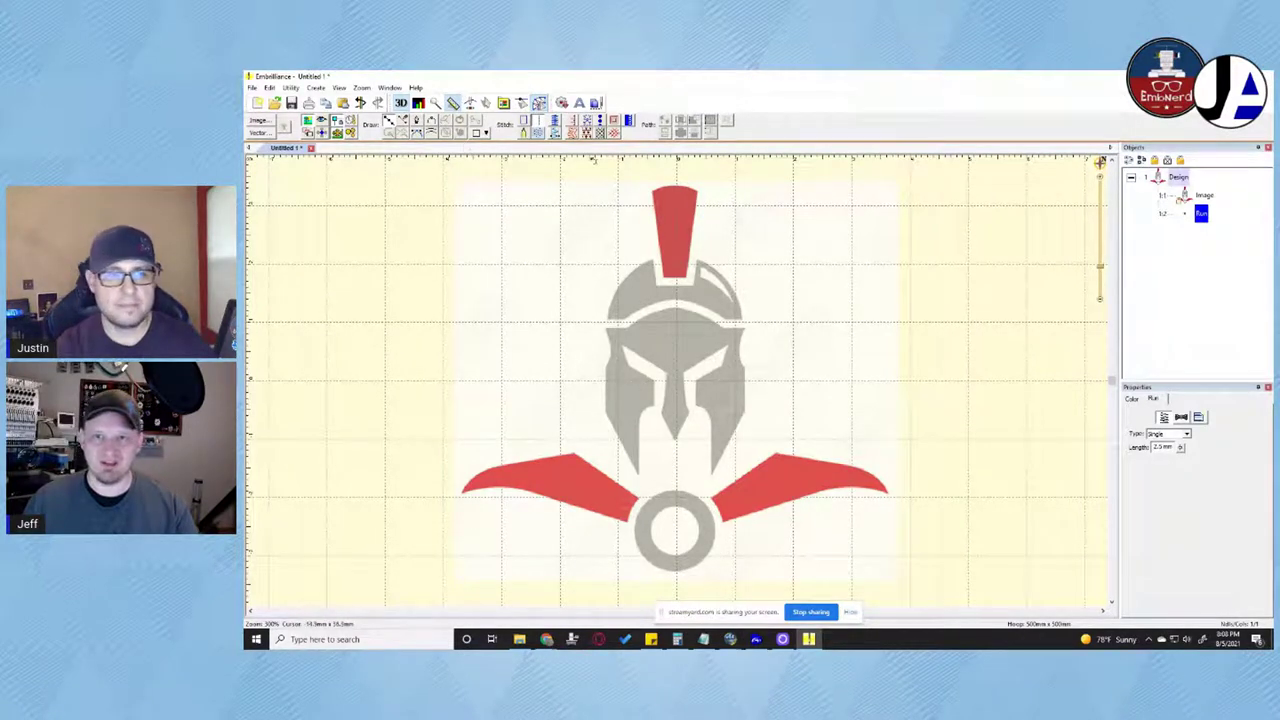
{"action": "left_click", "coordinate": [391, 342]}
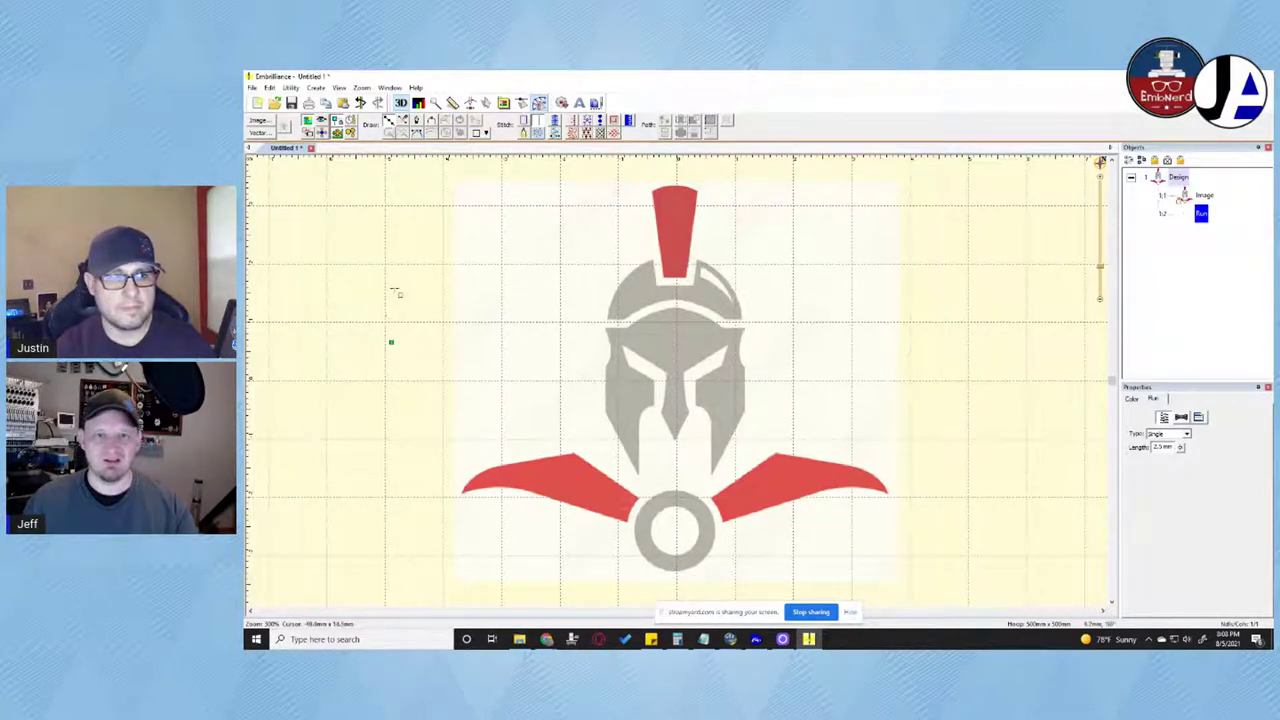
{"action": "left_click", "coordinate": [395, 289]}
{"action": "key", "text": "Return"}
{"action": "left_click", "coordinate": [422, 244]}
{"action": "left_click", "coordinate": [562, 248]}
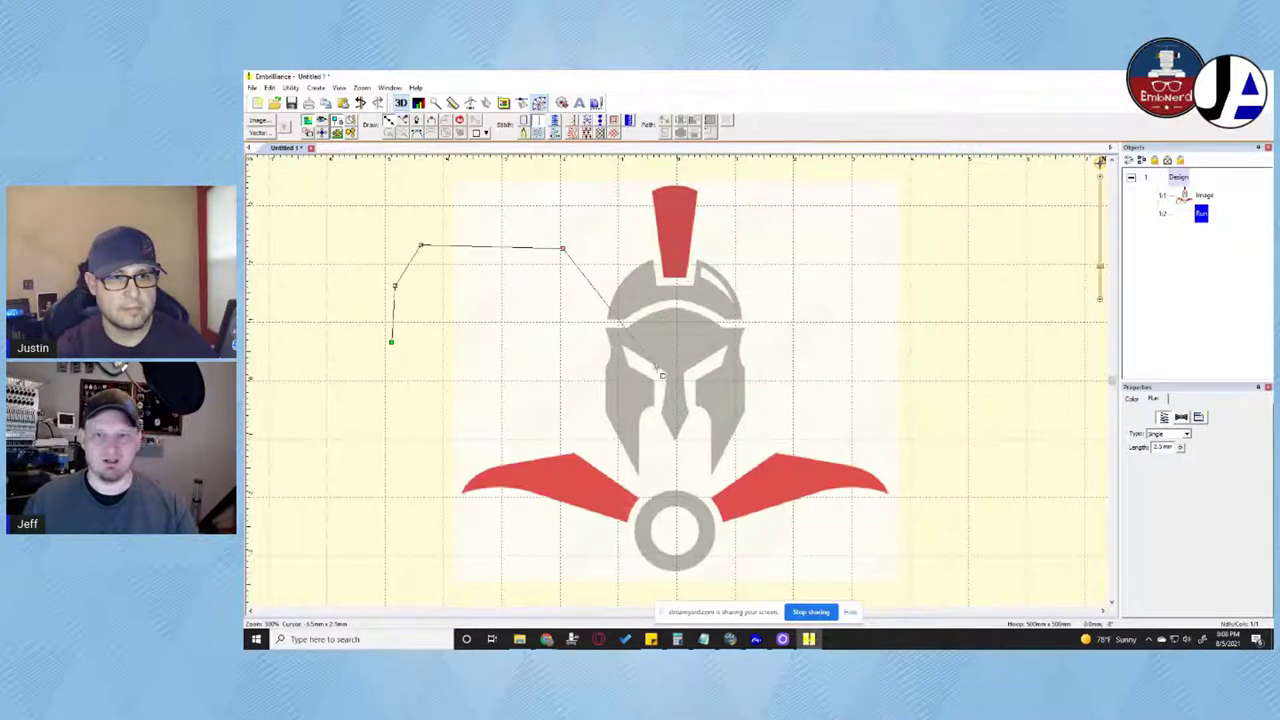
{"action": "key", "text": "BackSpace"}
{"action": "key", "text": "BackSpace"}
{"action": "key", "text": "BackSpace"}
{"action": "key", "text": "BackSpace"}
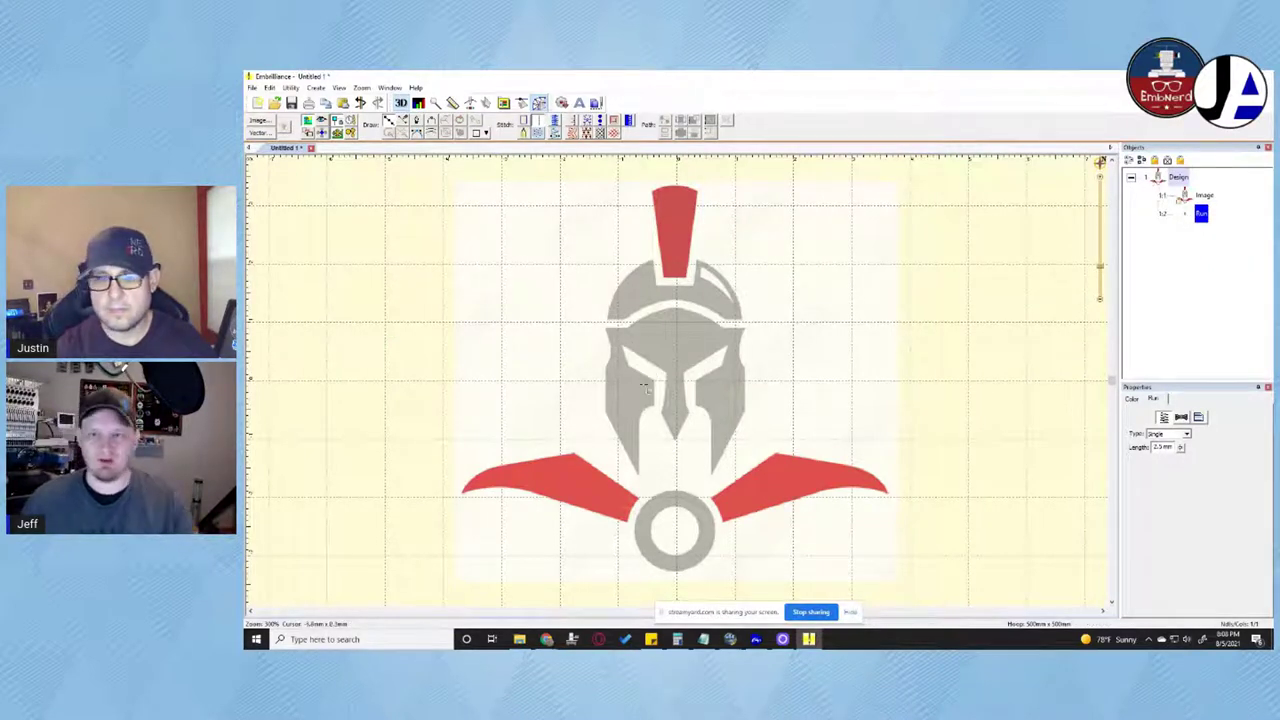
Trace the helmet's left cheek piece with a point path about 7 by 14 mm and convert it to Fill stitches
{"action": "left_click", "coordinate": [648, 387]}
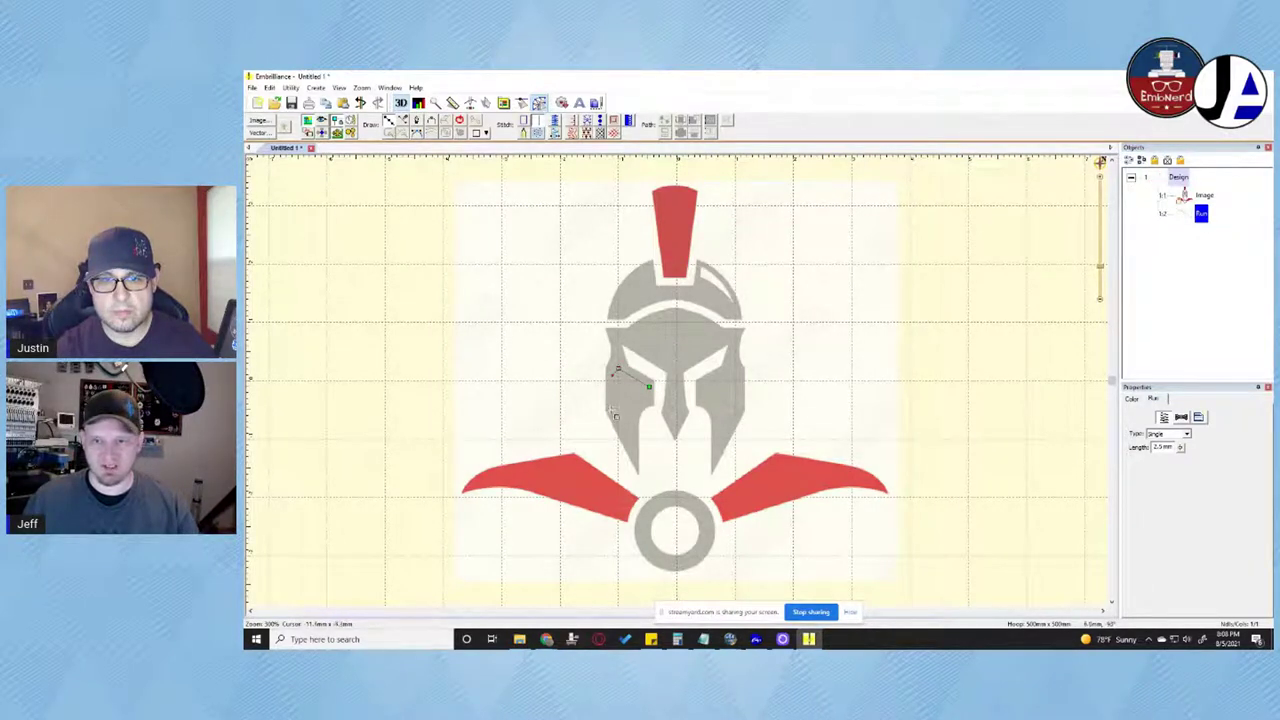
{"action": "left_click", "coordinate": [610, 408]}
{"action": "left_click", "coordinate": [632, 450]}
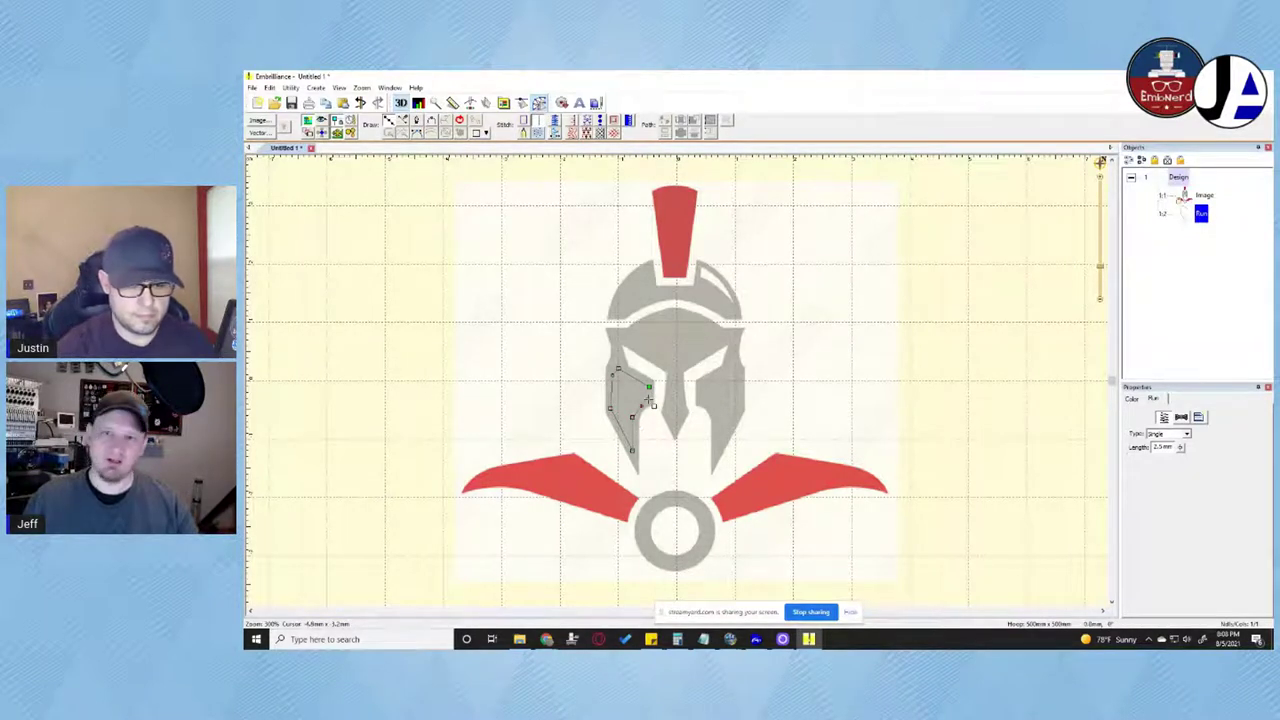
{"action": "right_click", "coordinate": [648, 400]}
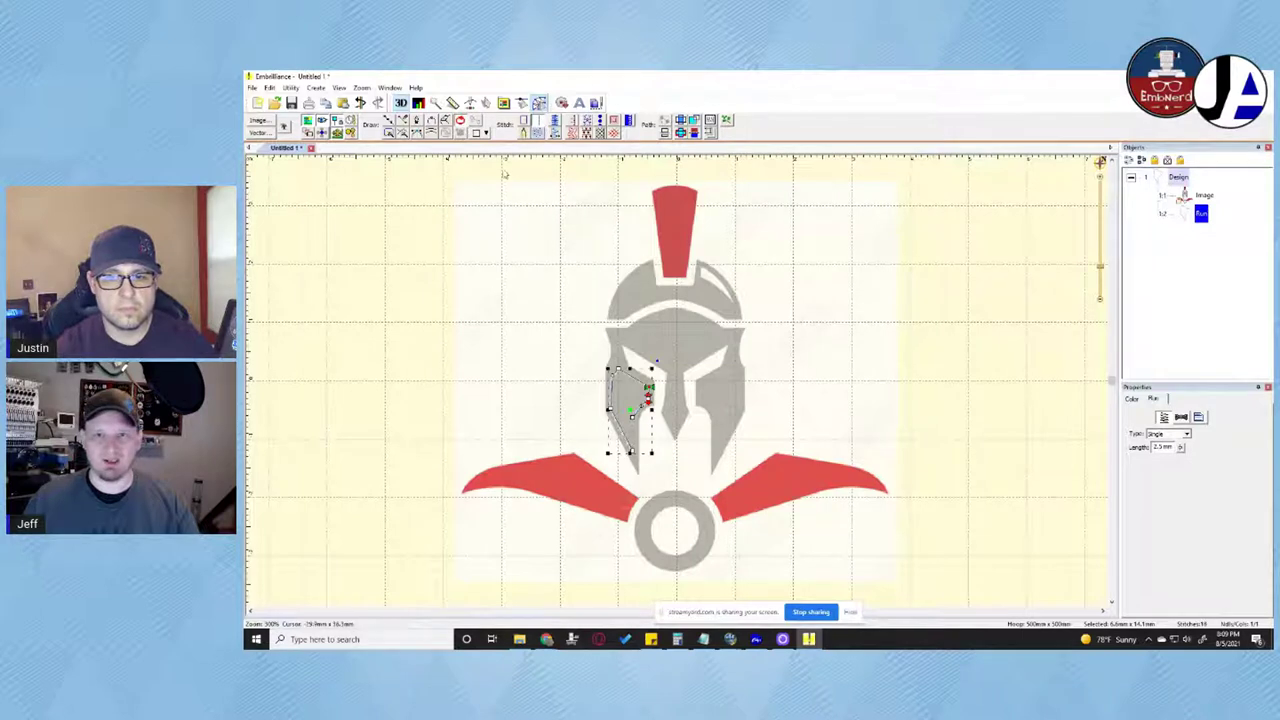
{"action": "left_click", "coordinate": [537, 134]}
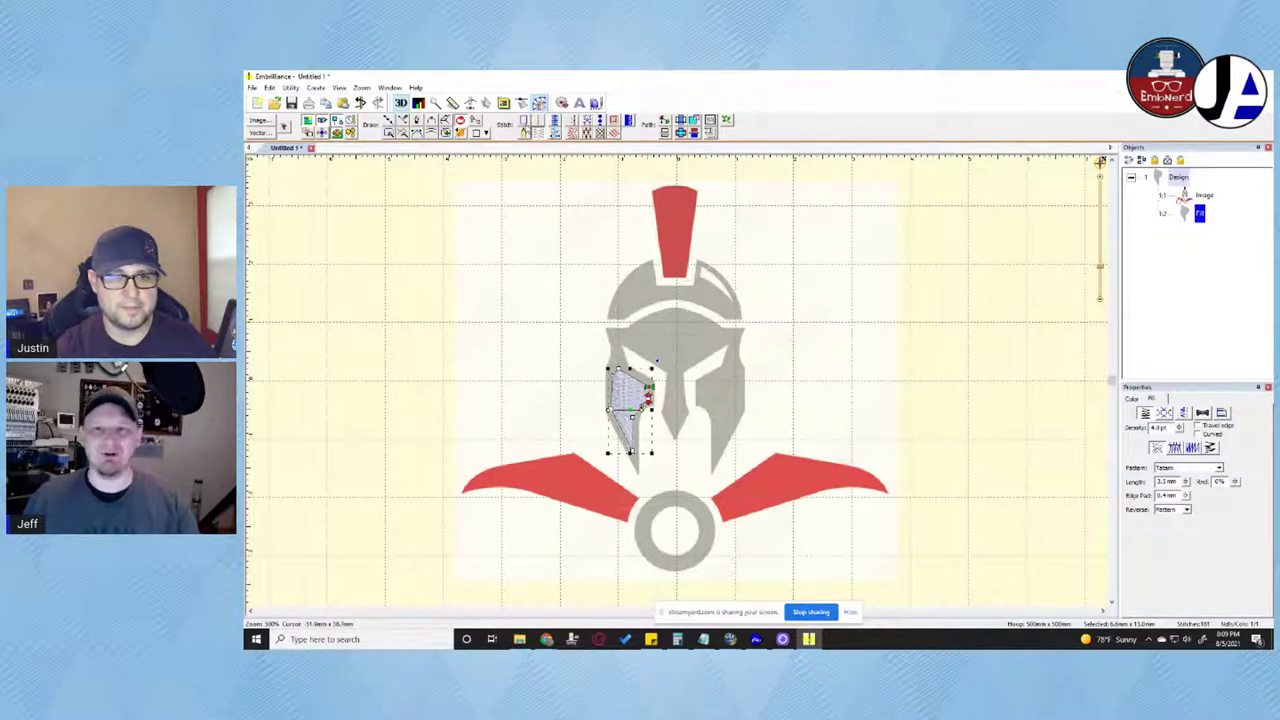
Draw a Run path about 4 by 6 mm from the left cheek piece up to the left end of the brow
{"action": "left_click", "coordinate": [427, 234]}
{"action": "left_click", "coordinate": [388, 120]}
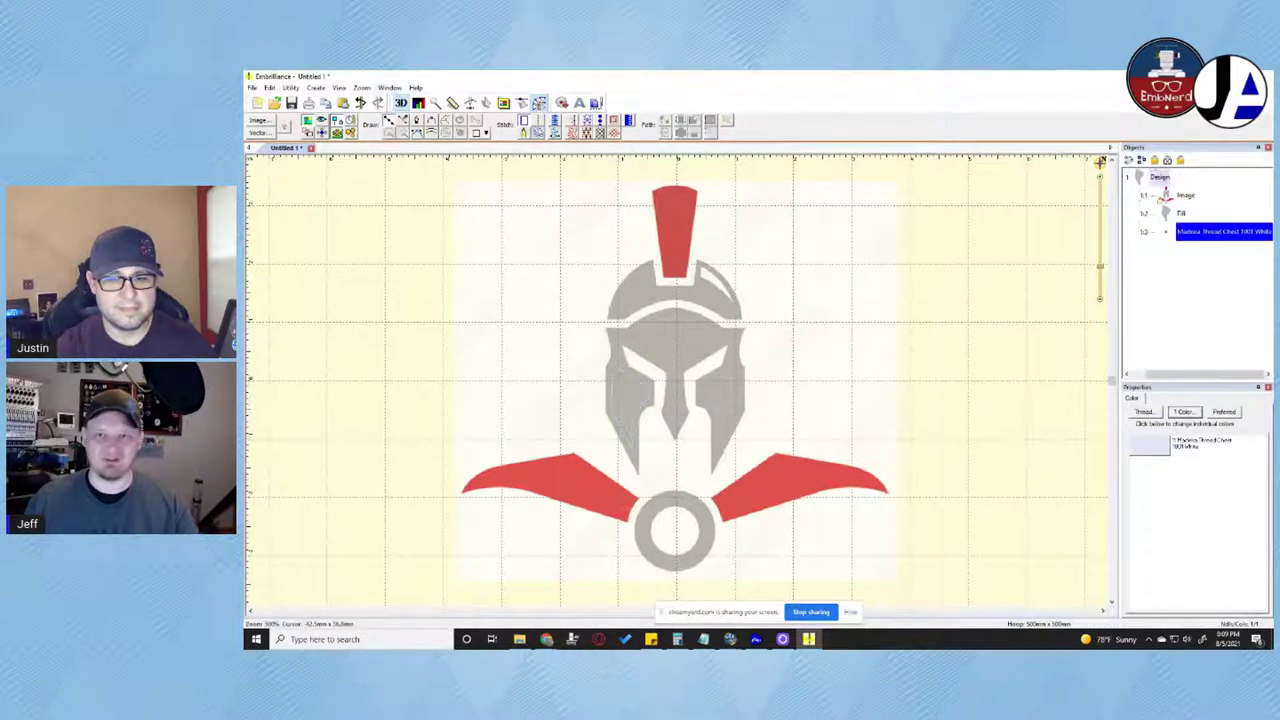
{"action": "left_click", "coordinate": [539, 121]}
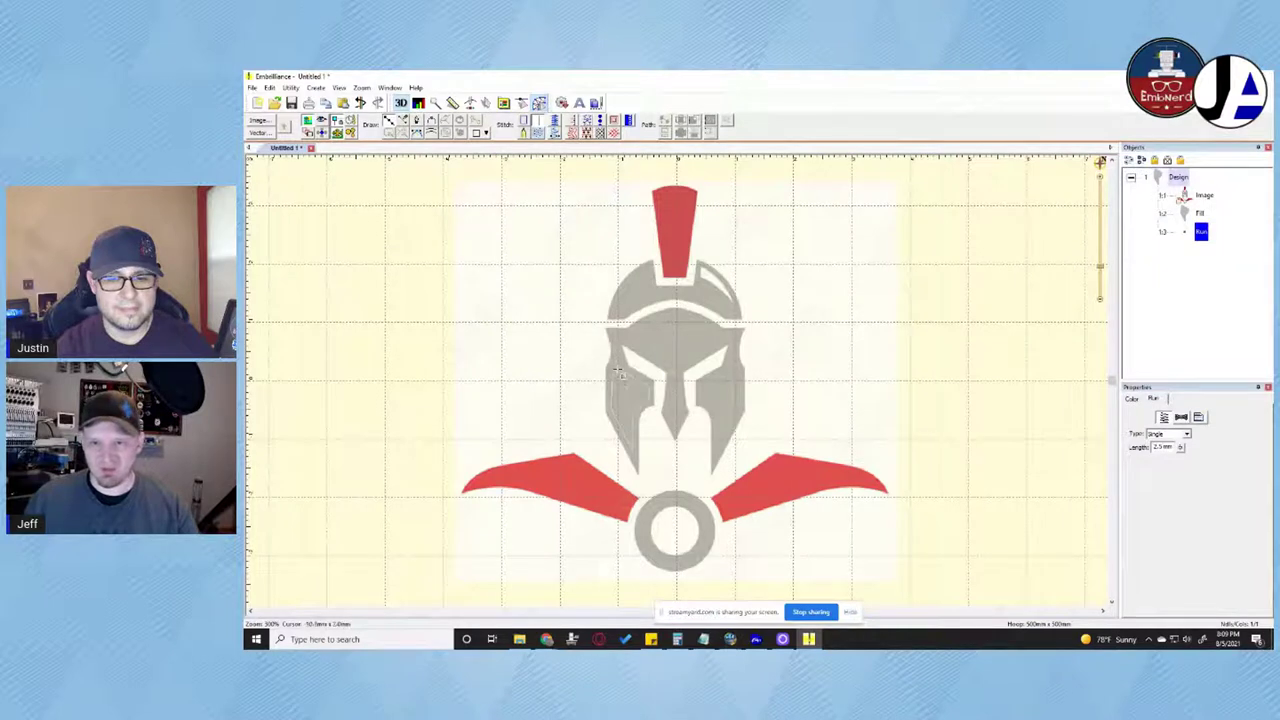
{"action": "left_click", "coordinate": [617, 368]}
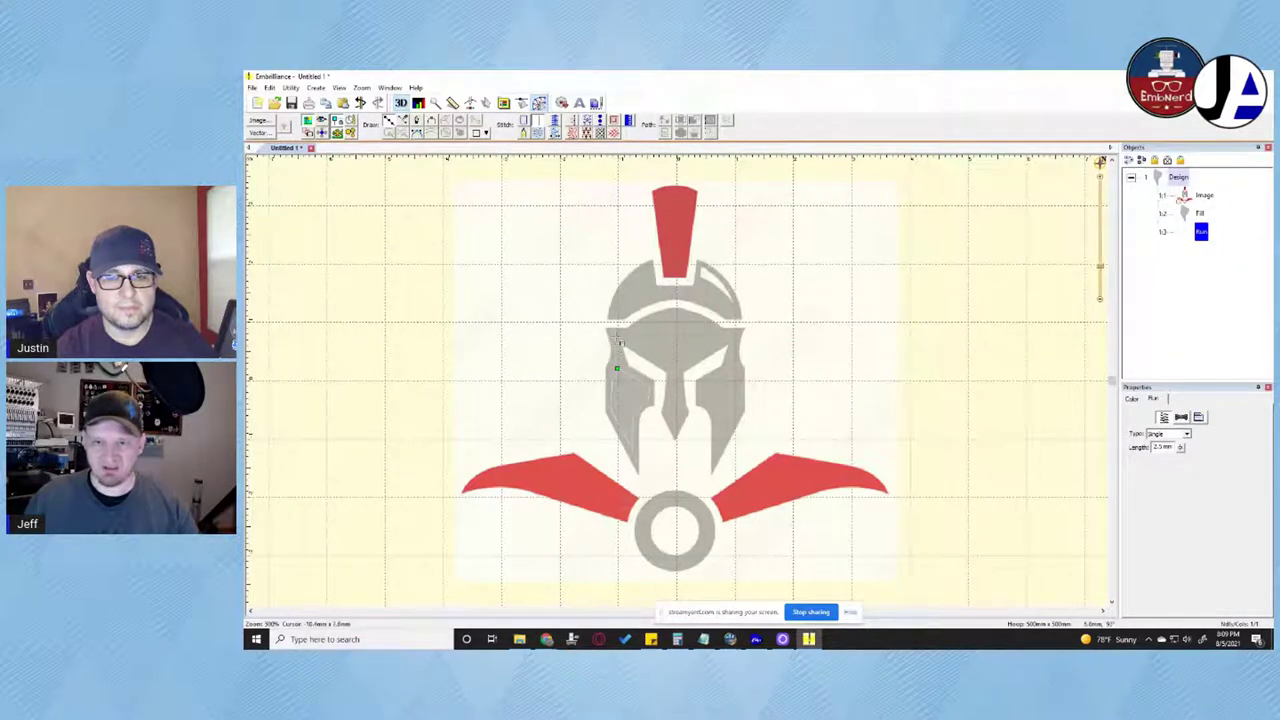
{"action": "left_click", "coordinate": [653, 342]}
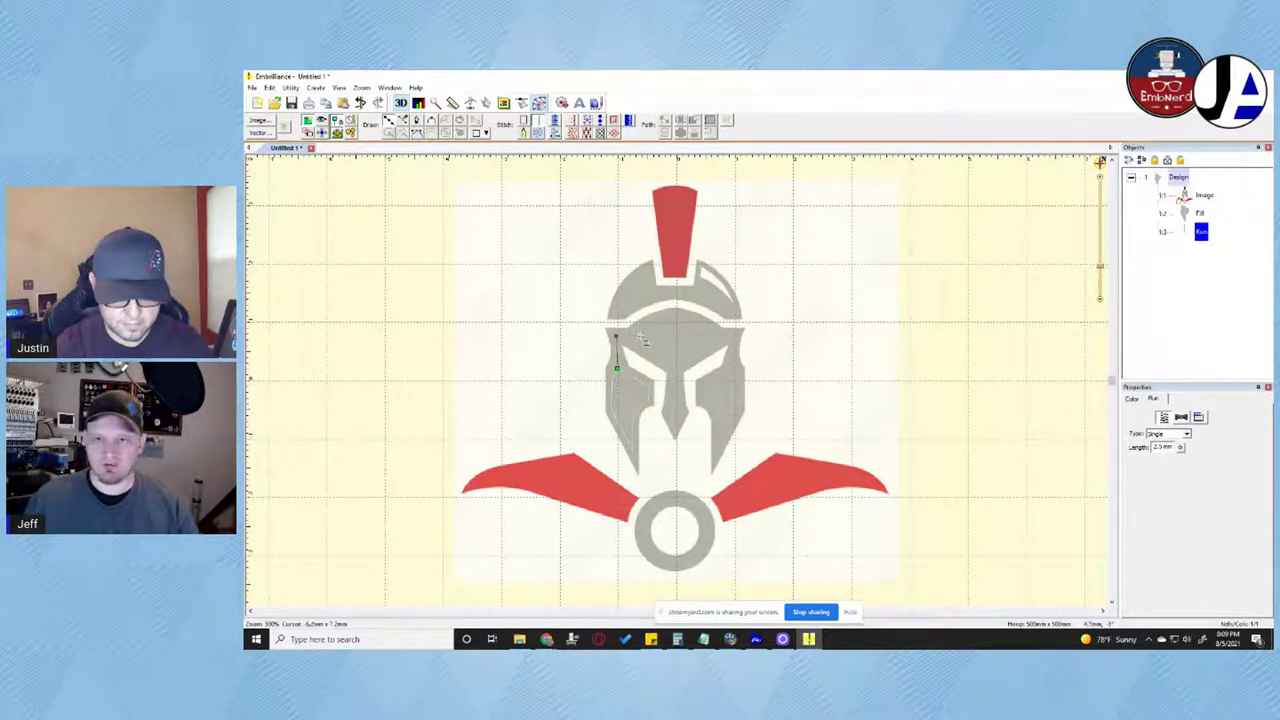
{"action": "left_click", "coordinate": [641, 341]}
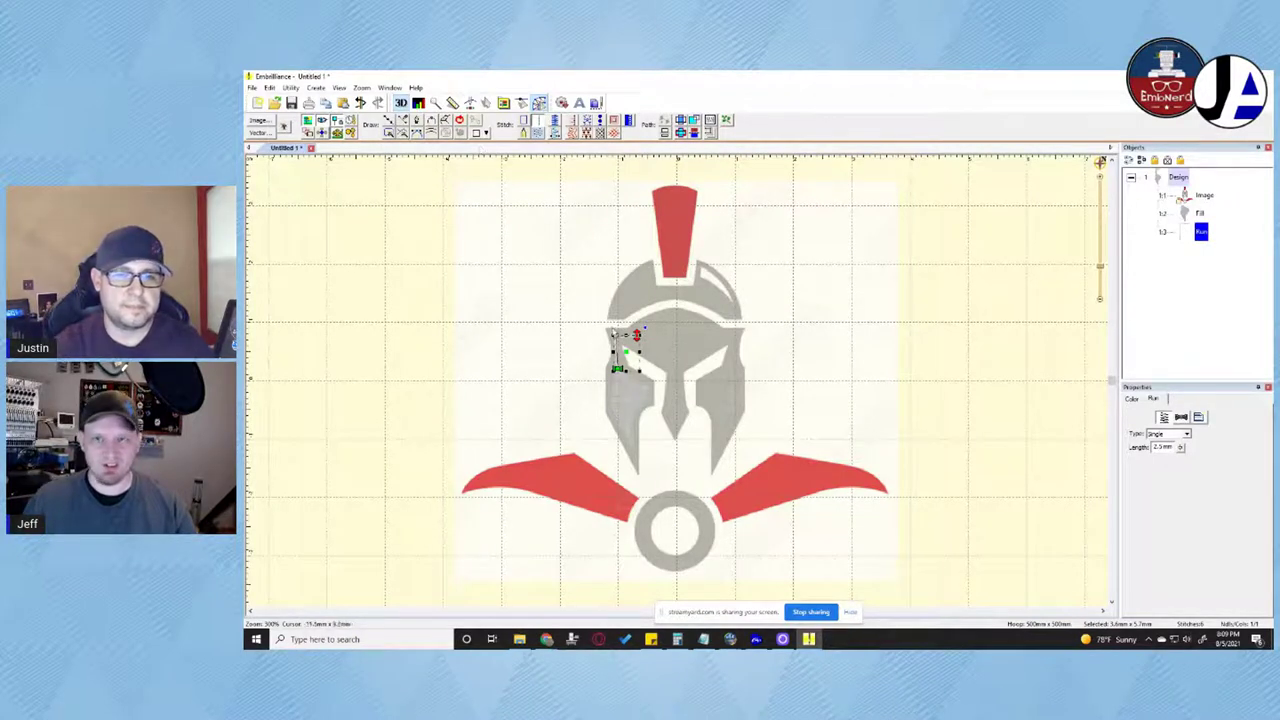
Trace the helmet's central brow section with a point path about 14 by 8 mm and convert it to Fill stitches
{"action": "left_click", "coordinate": [420, 228]}
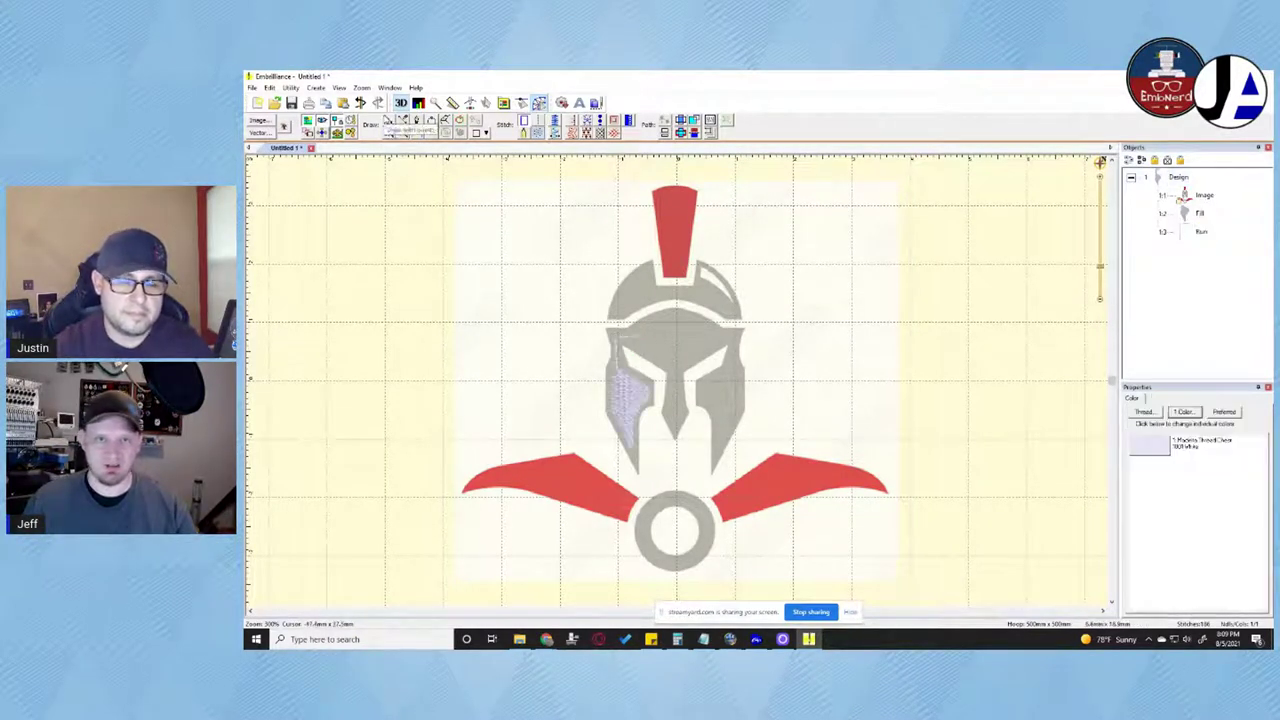
{"action": "left_click", "coordinate": [388, 119]}
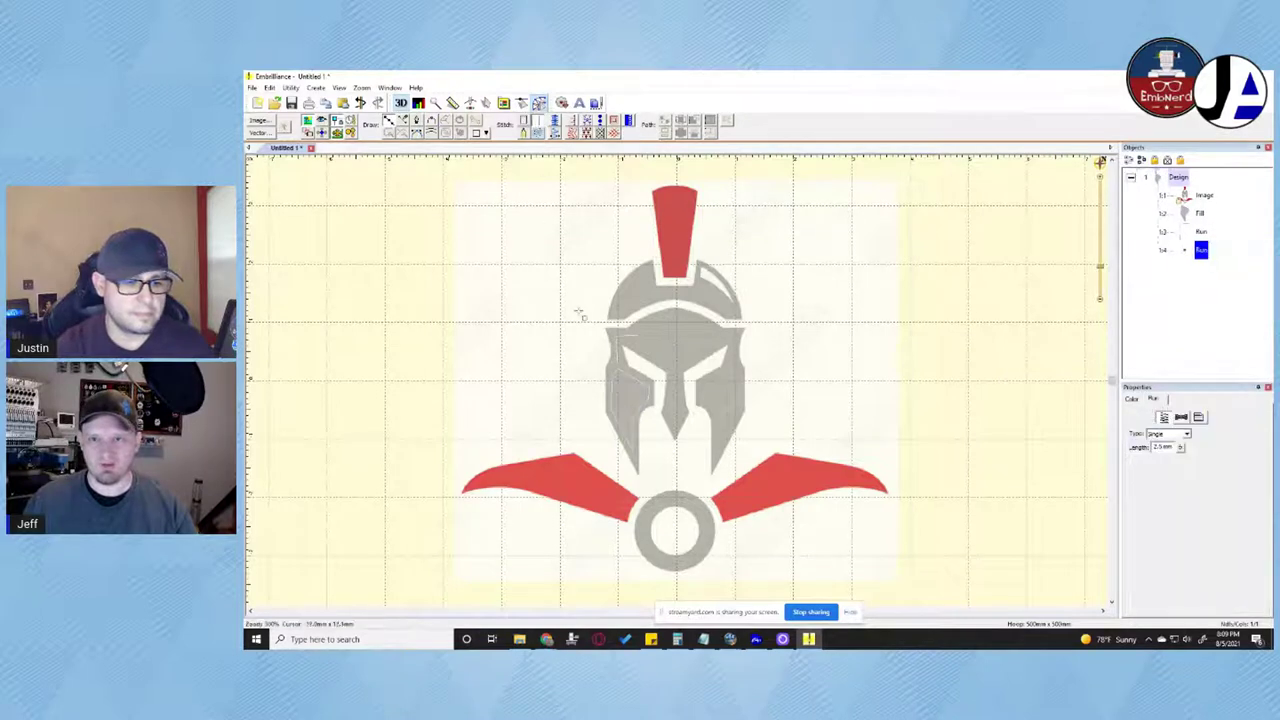
{"action": "left_click", "coordinate": [632, 335]}
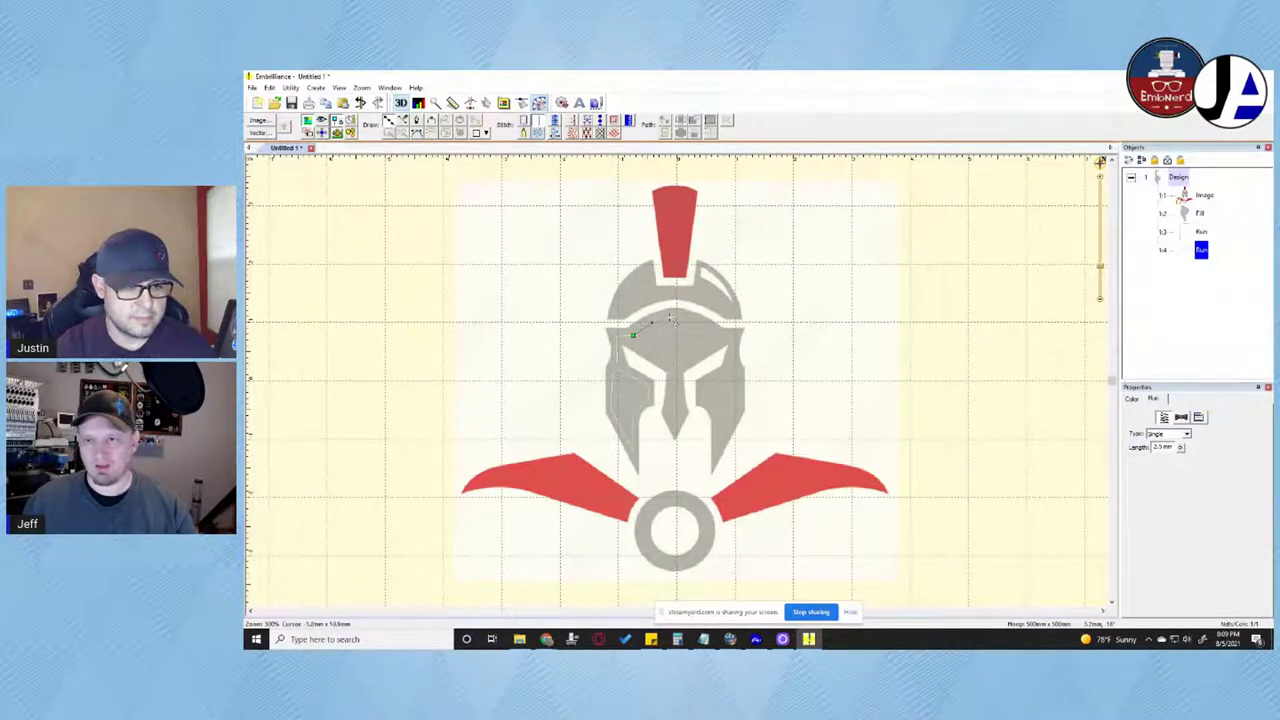
{"action": "left_click", "coordinate": [676, 318]}
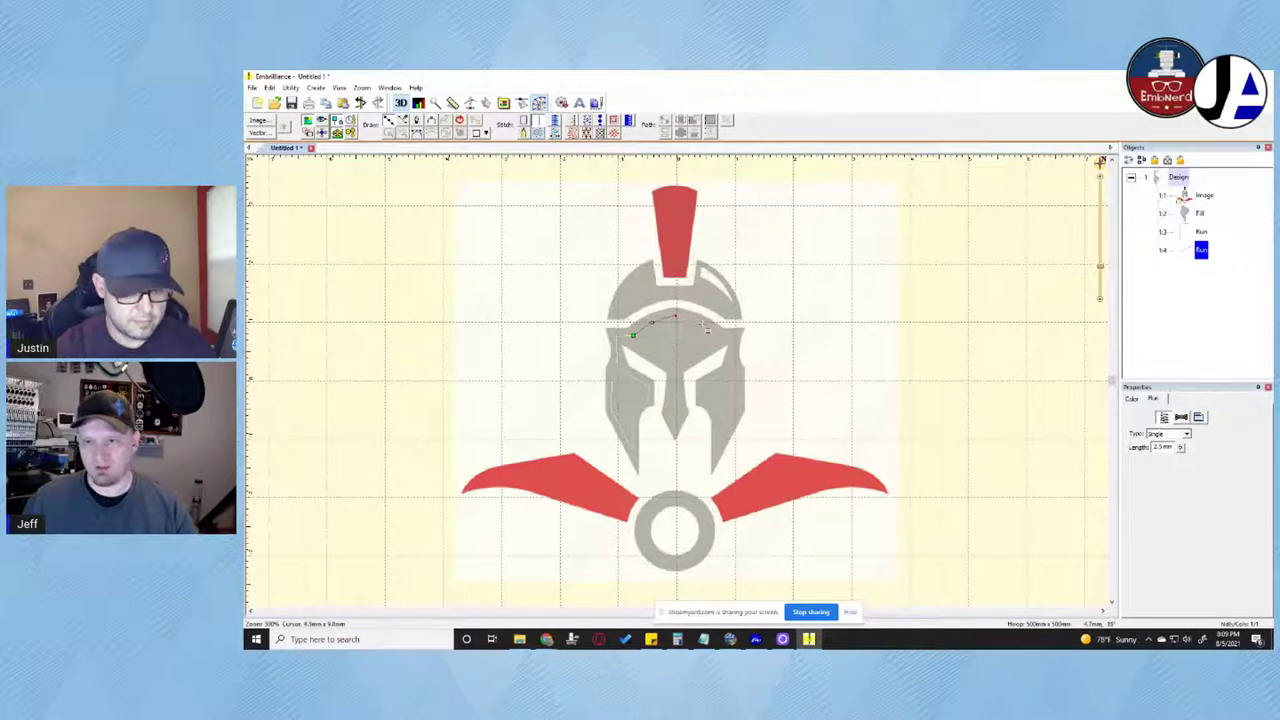
{"action": "left_click", "coordinate": [716, 334]}
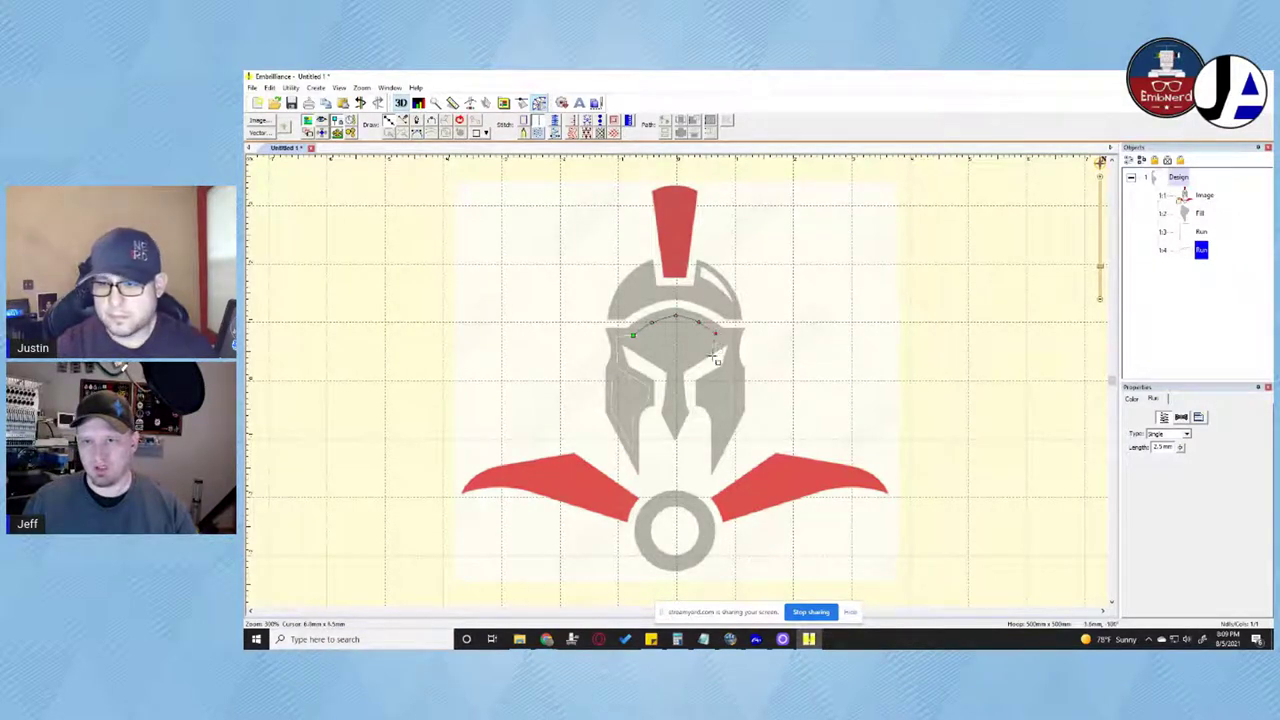
{"action": "left_click", "coordinate": [716, 344]}
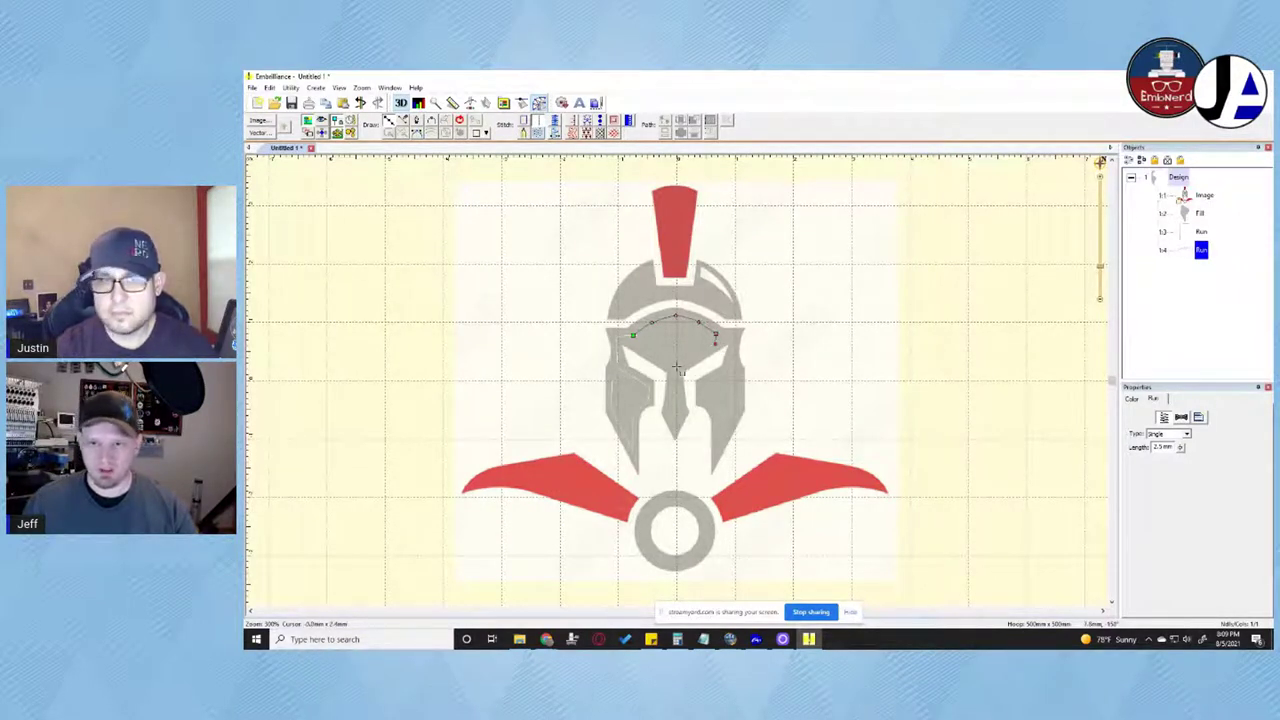
{"action": "left_click", "coordinate": [677, 366]}
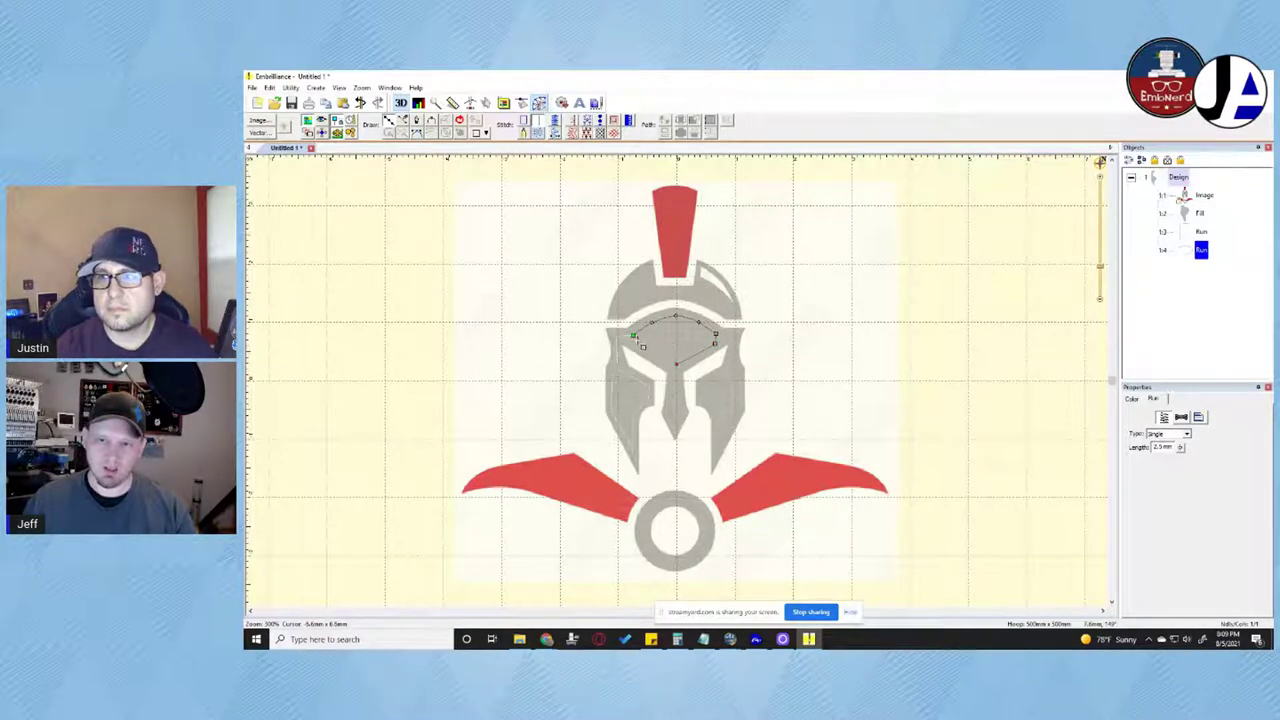
{"action": "left_click", "coordinate": [636, 341]}
{"action": "right_click", "coordinate": [636, 341]}
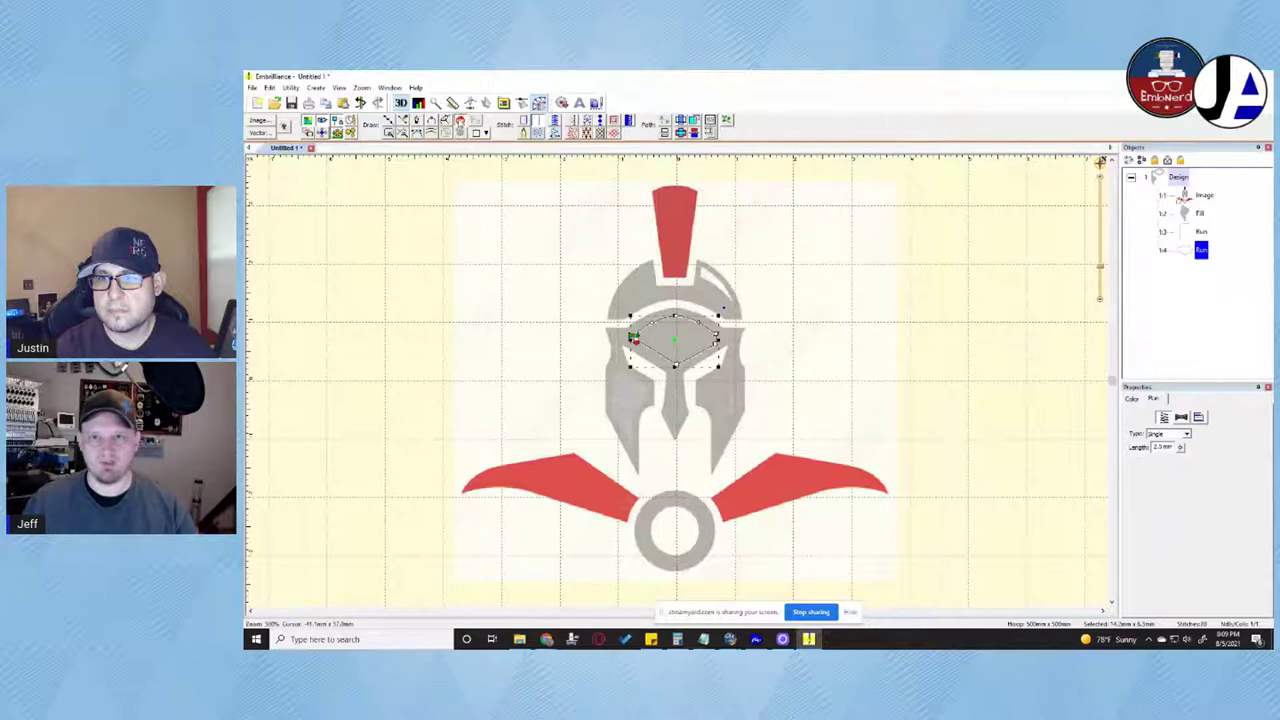
{"action": "left_click", "coordinate": [538, 133]}
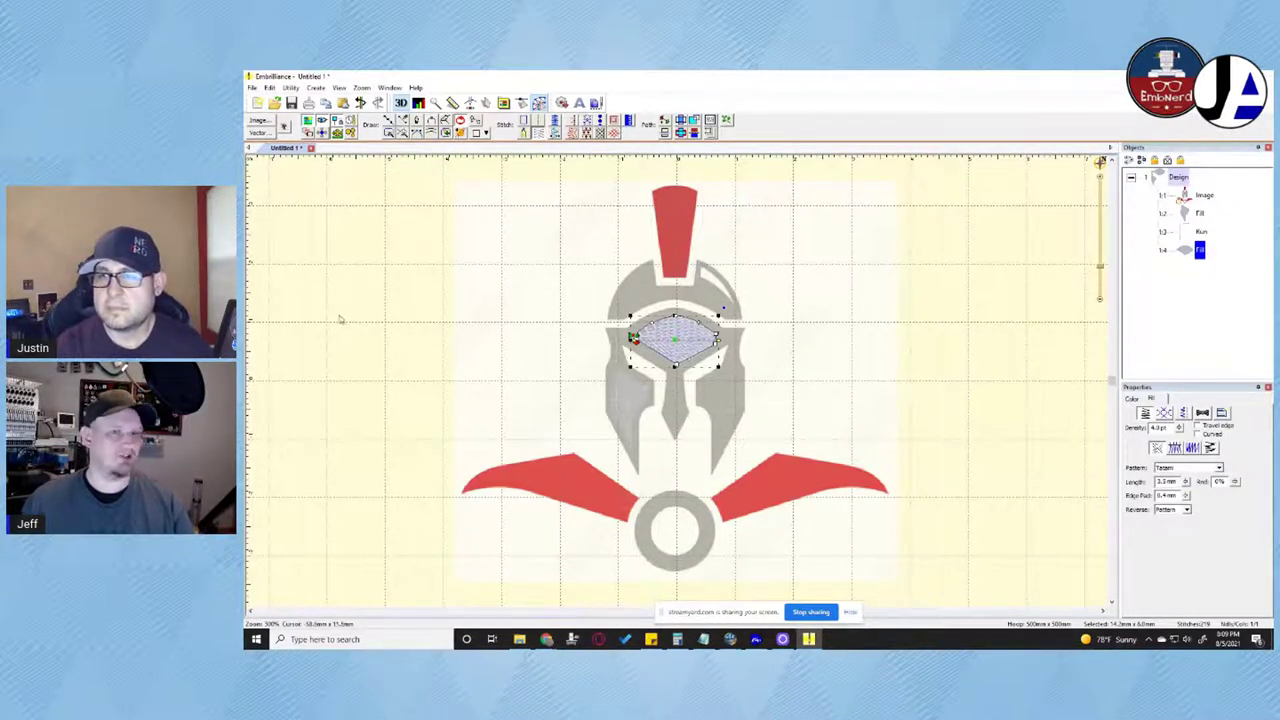
Draw a Run path about 3 by 7 mm from the right end of the brow down to the right cheek piece
{"action": "left_click", "coordinate": [384, 298]}
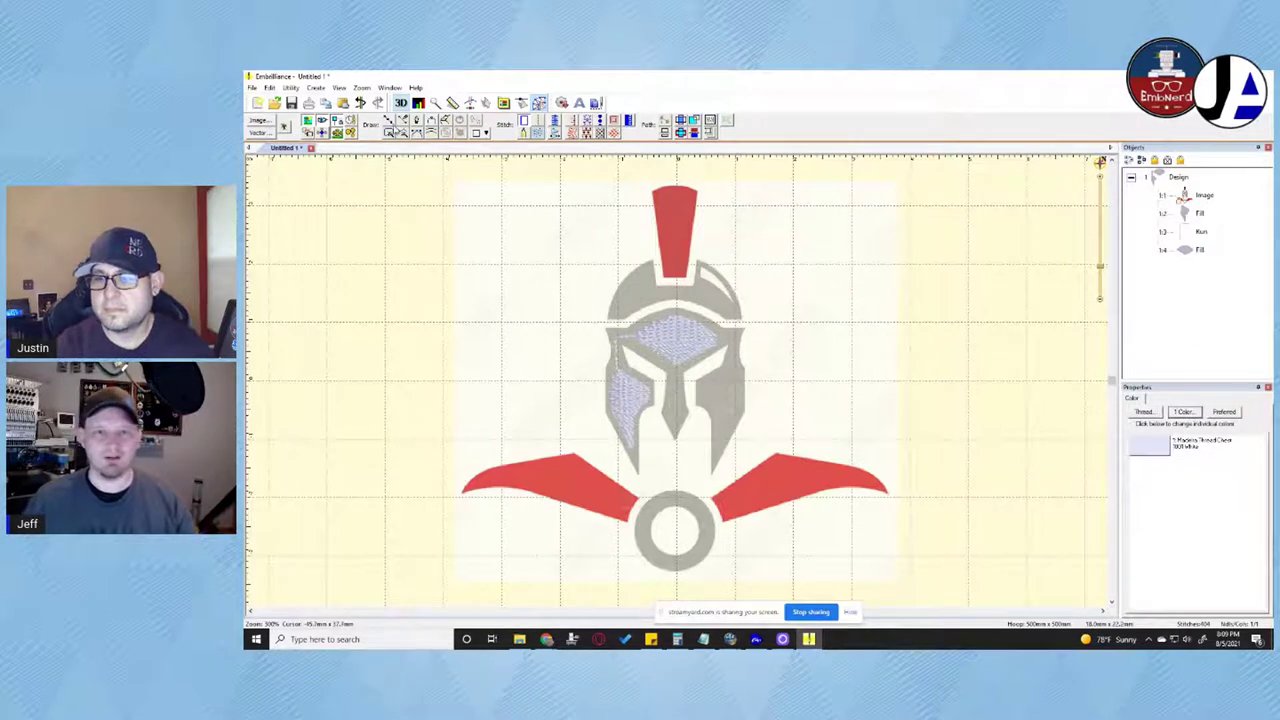
{"action": "left_click", "coordinate": [389, 120]}
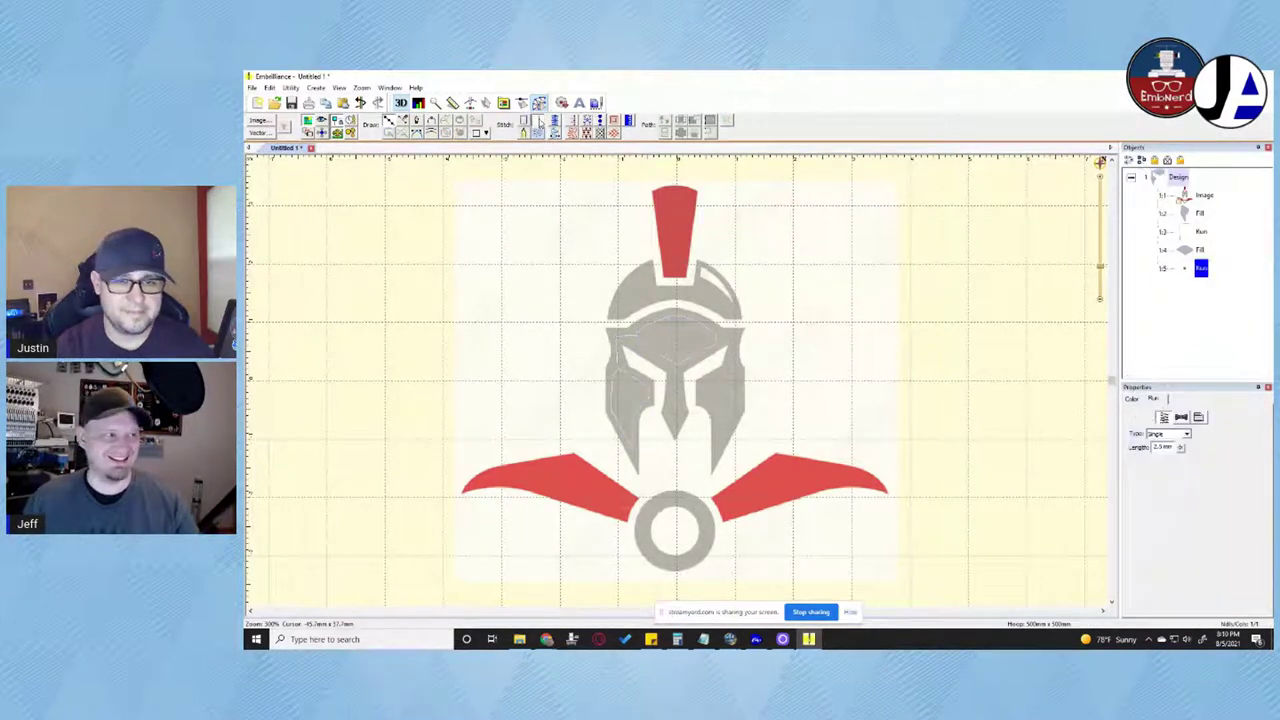
{"action": "left_click", "coordinate": [715, 337]}
{"action": "left_click", "coordinate": [734, 336]}
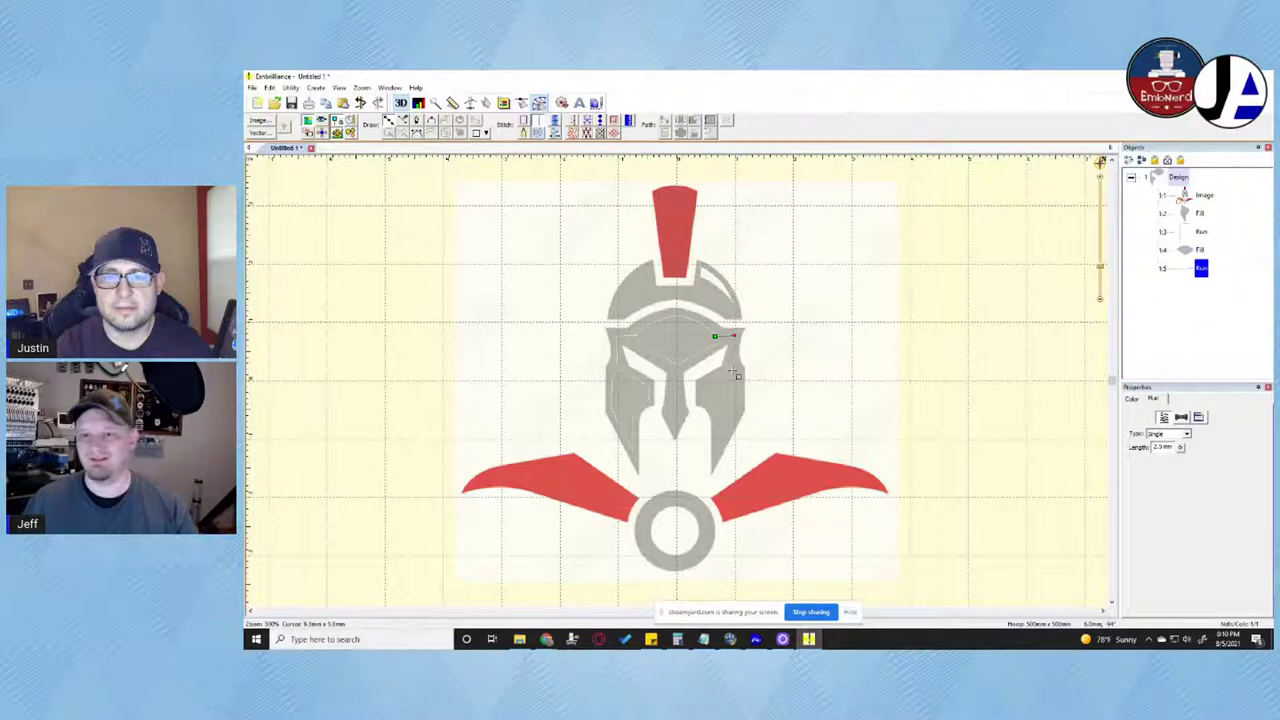
{"action": "double_click", "coordinate": [731, 375]}
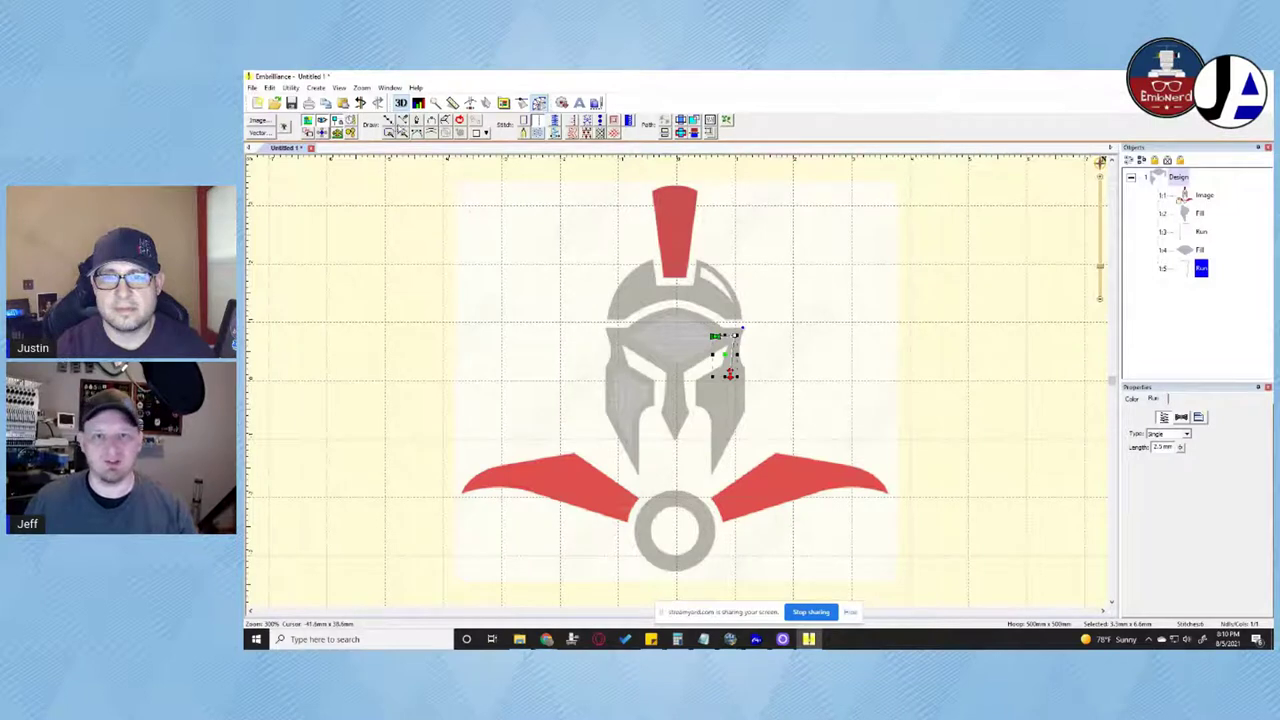
{"action": "left_click", "coordinate": [389, 120]}
{"action": "left_click", "coordinate": [540, 121]}
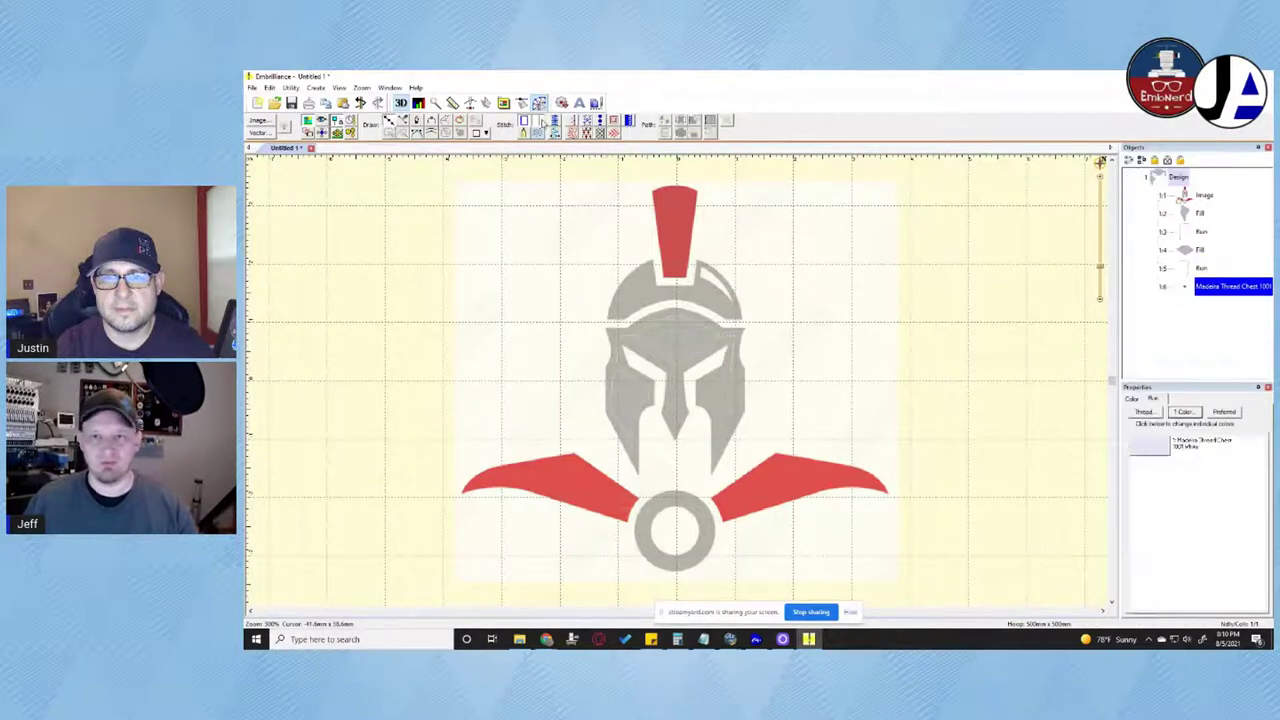
{"action": "left_click", "coordinate": [730, 372]}
{"action": "left_click", "coordinate": [704, 383]}
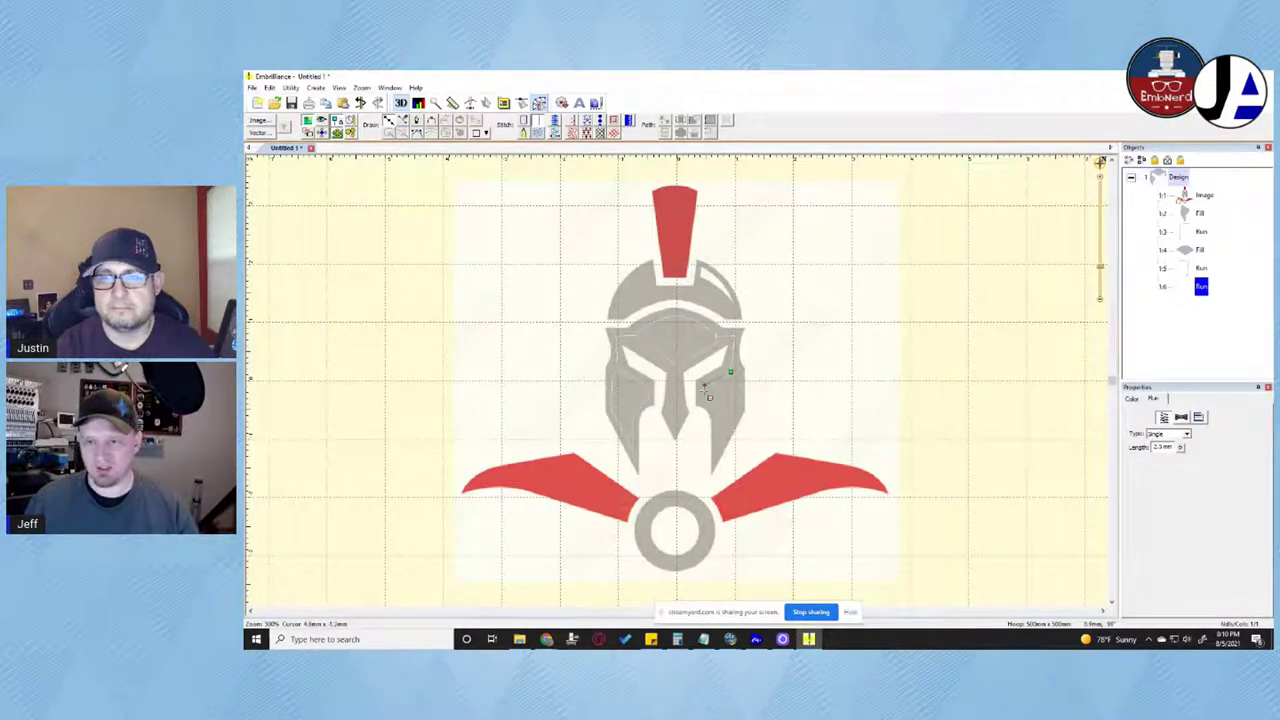
{"action": "left_click", "coordinate": [703, 398]}
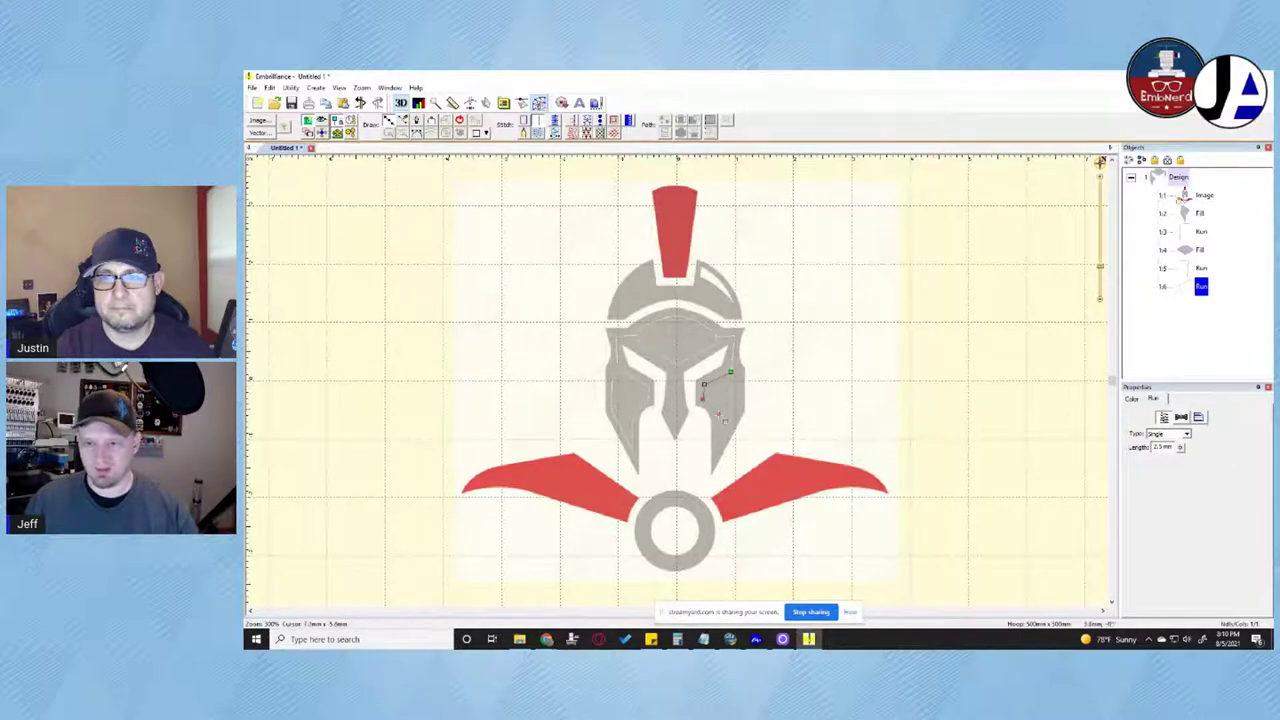
{"action": "left_click", "coordinate": [717, 413]}
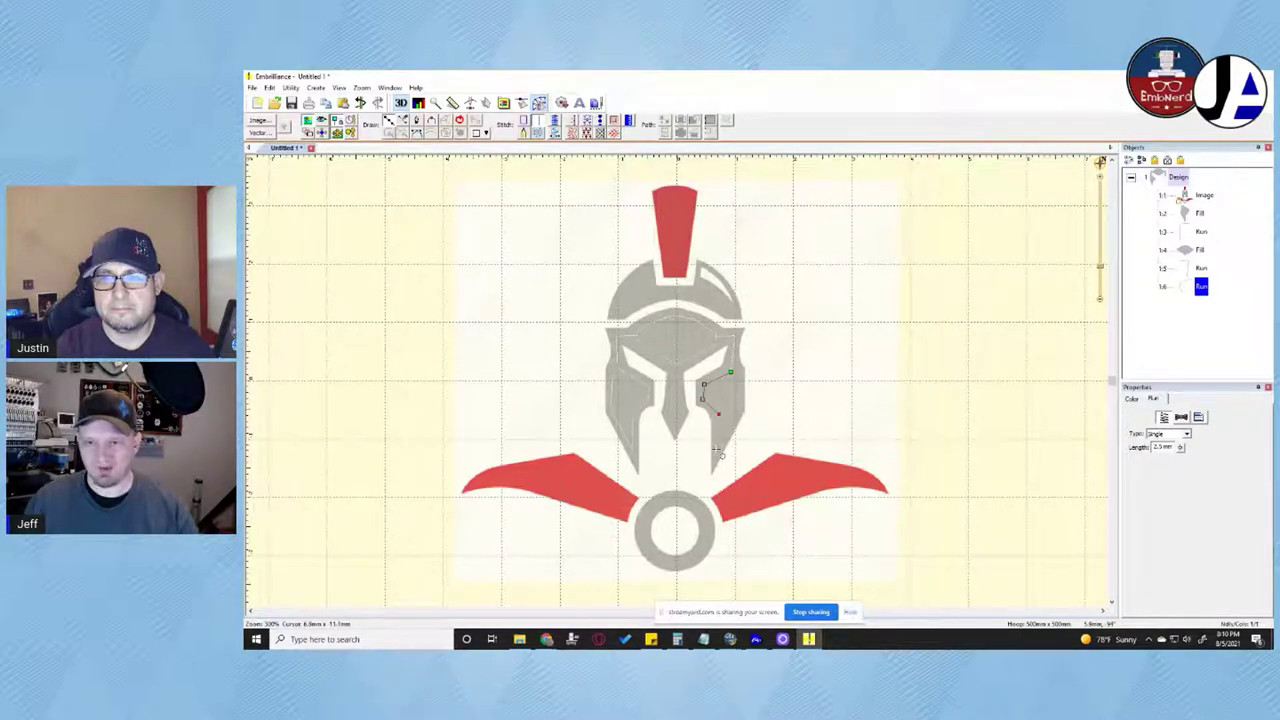
{"action": "left_click", "coordinate": [717, 450]}
{"action": "key", "text": "BackSpace"}
{"action": "key", "text": "BackSpace"}
{"action": "key", "text": "BackSpace"}
{"action": "key", "text": "BackSpace"}
{"action": "key", "text": "BackSpace"}
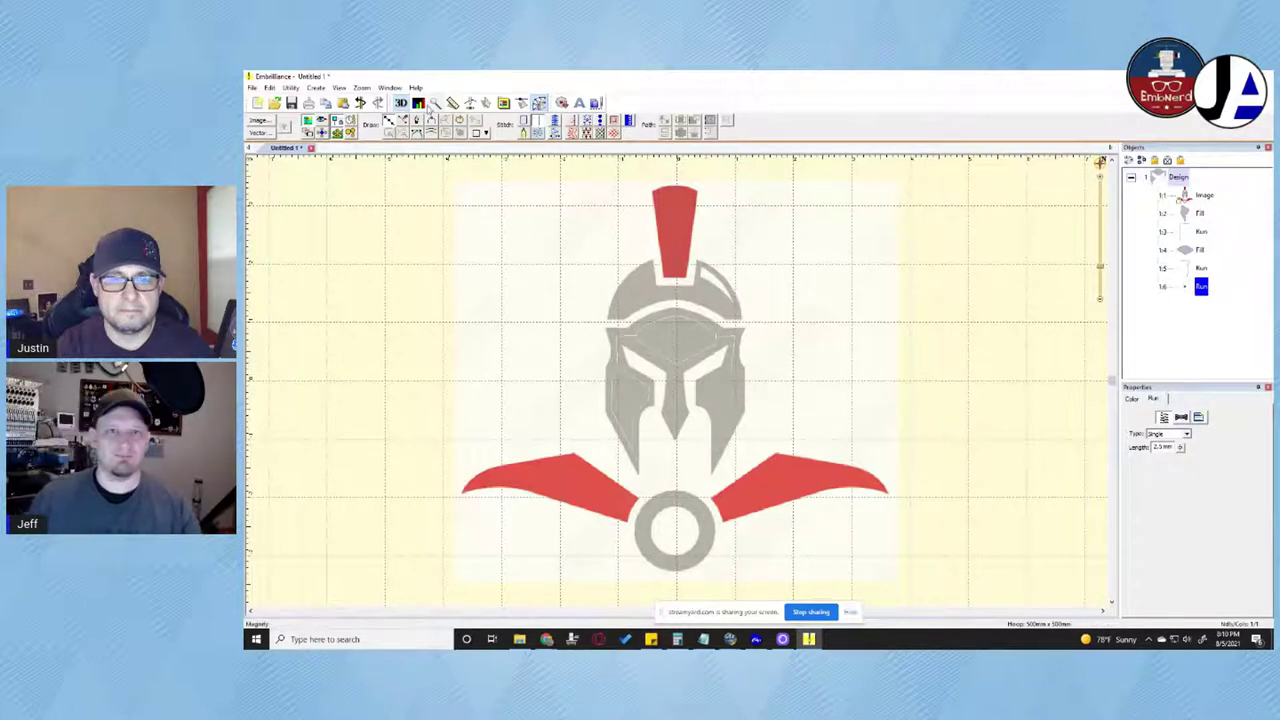
Duplicate the left cheek's fill object and place the copy over the right cheek piece
{"action": "left_click", "coordinate": [486, 103]}
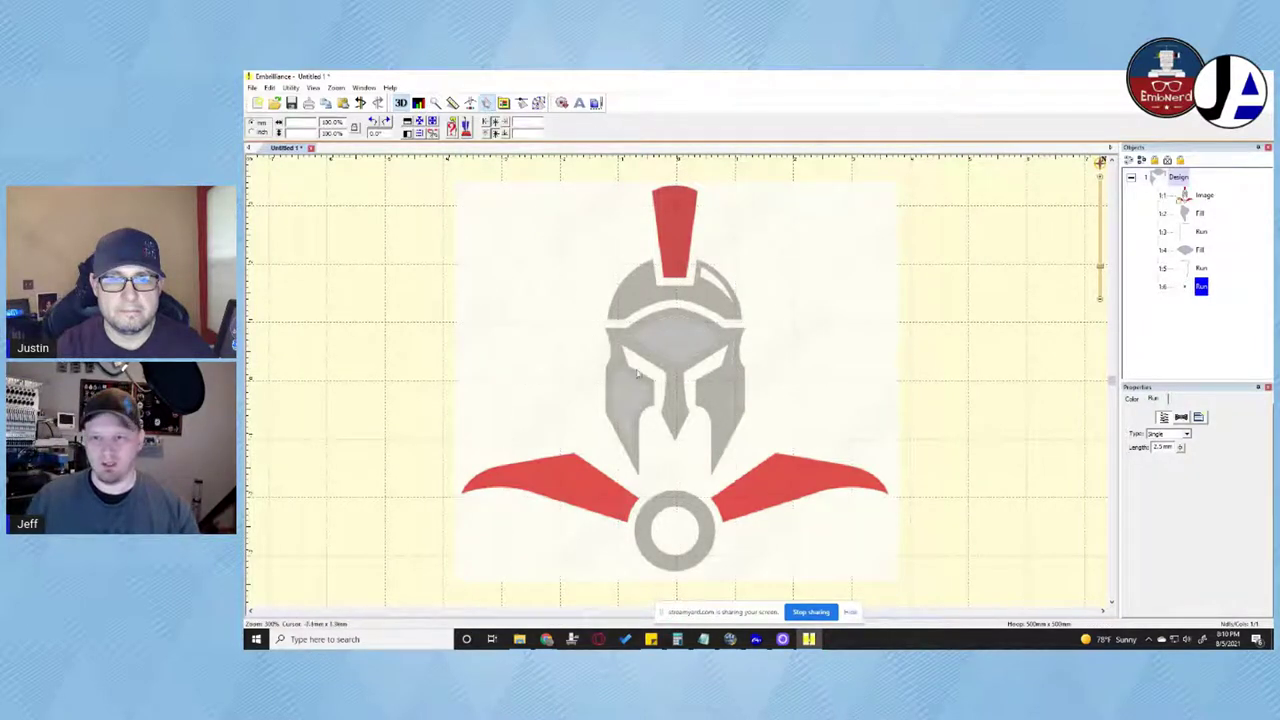
{"action": "left_click", "coordinate": [632, 402]}
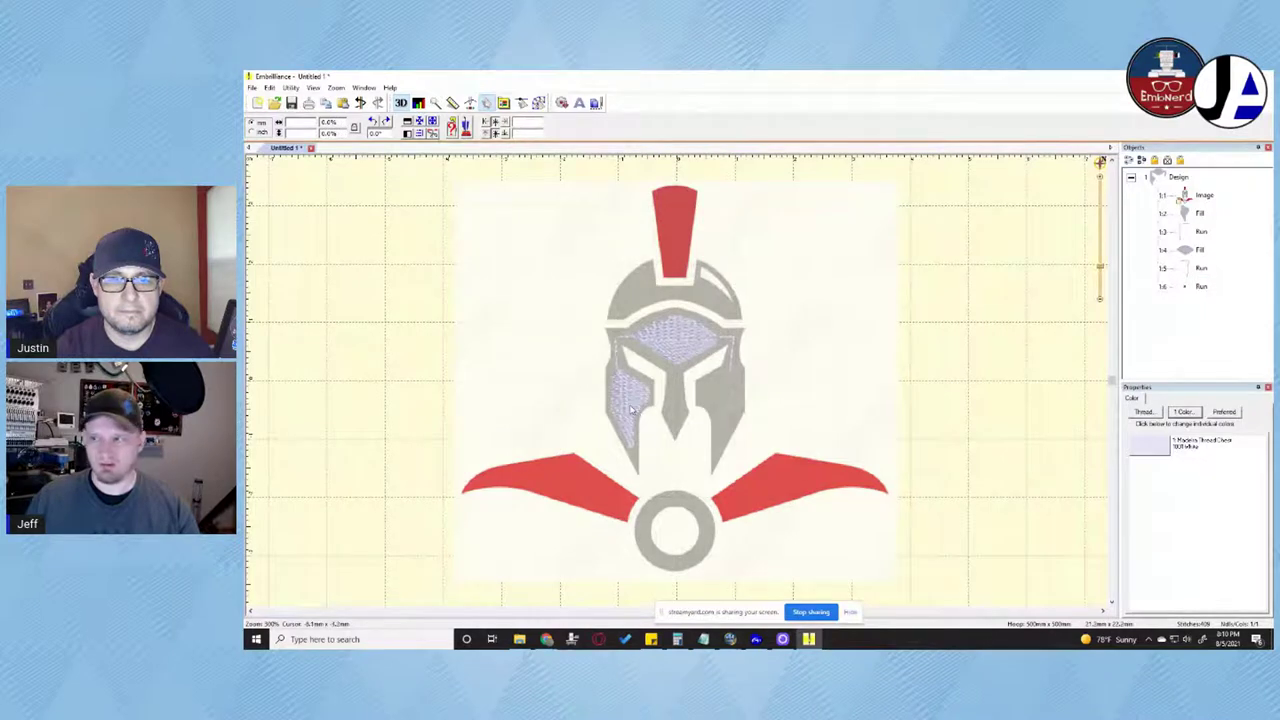
{"action": "left_click", "coordinate": [632, 408]}
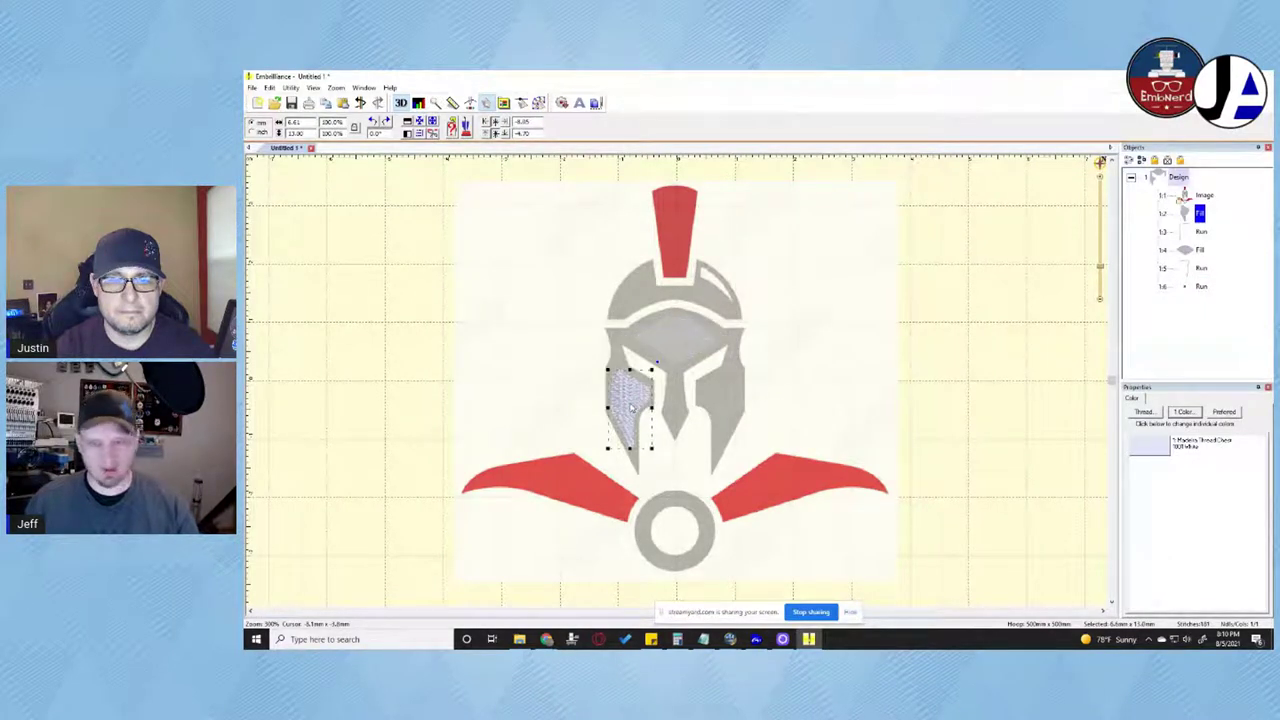
{"action": "key", "text": "ctrl+d"}
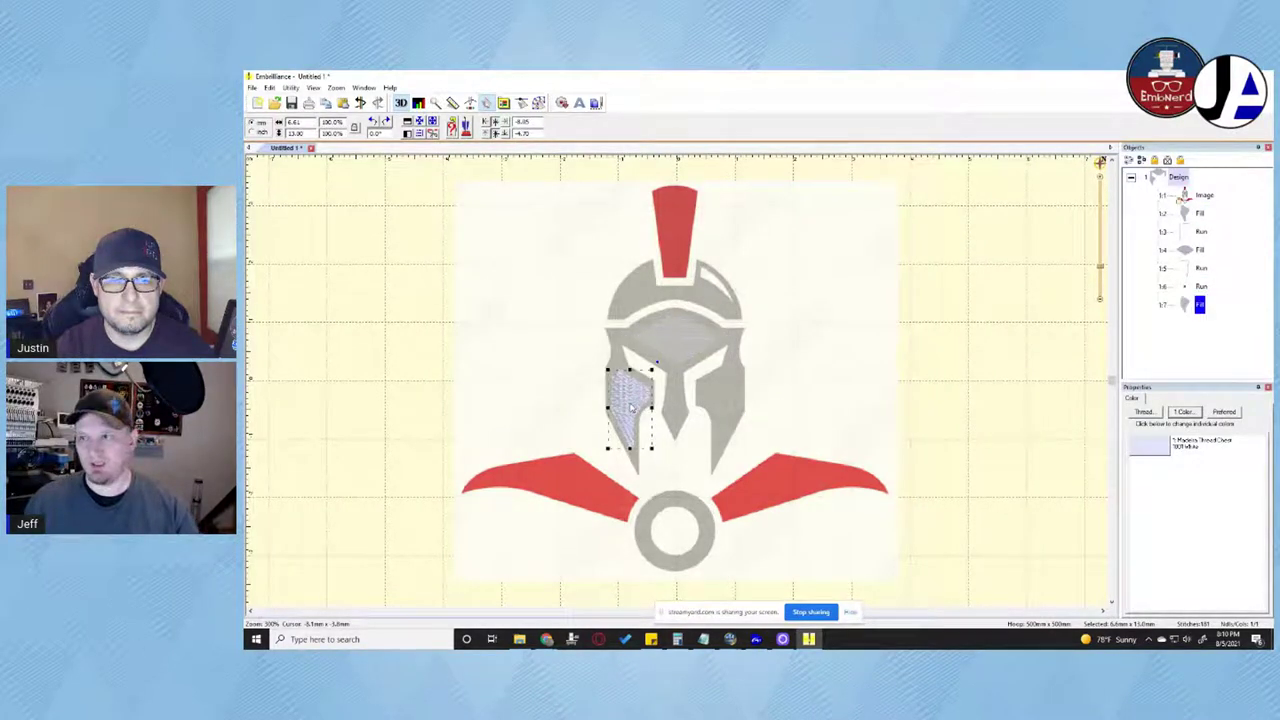
{"action": "left_click_drag", "start_coordinate": [632, 408], "coordinate": [727, 405]}
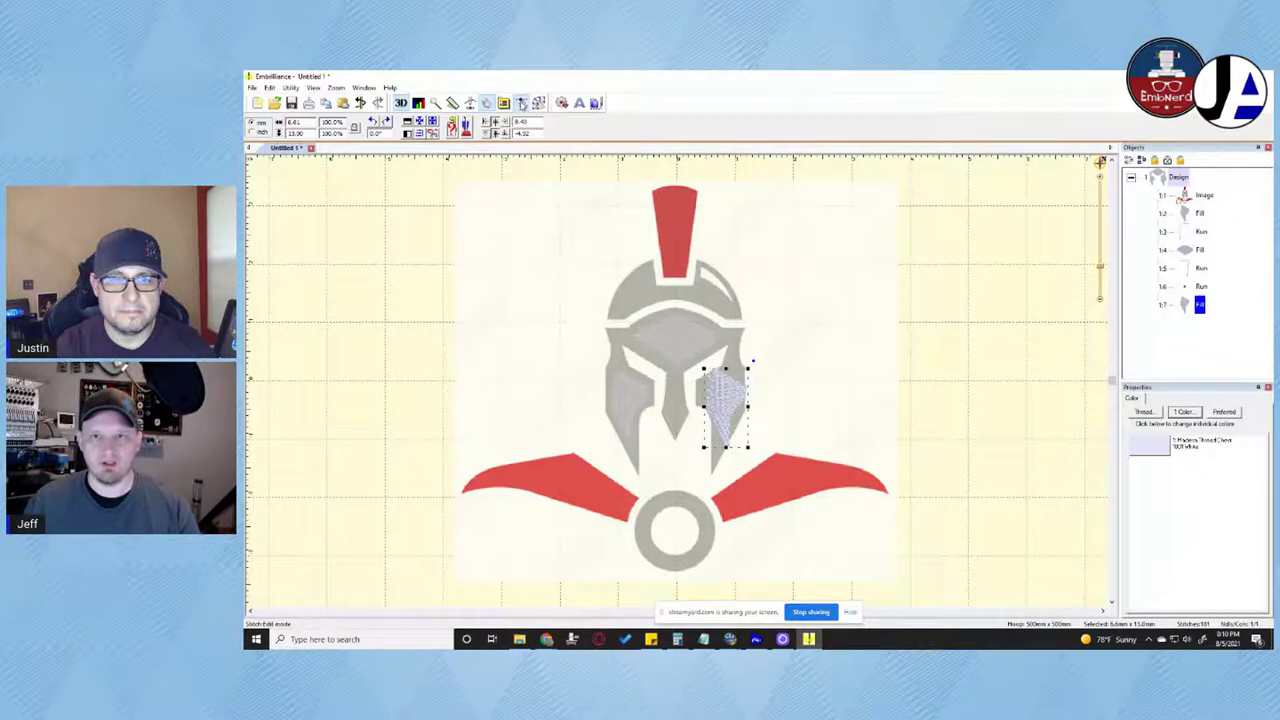
Mirror the copied cheek fill horizontally and shift it slightly left to fit the helmet's right cheek piece
{"action": "left_click", "coordinate": [521, 103]}
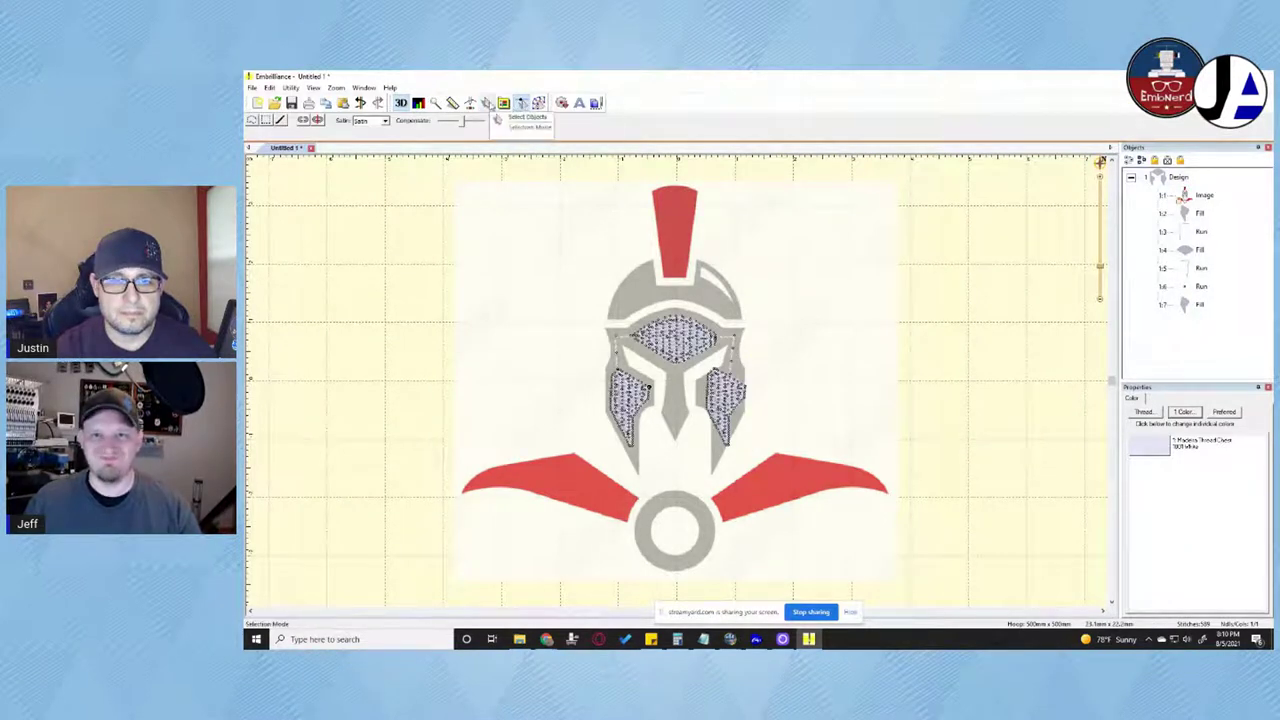
{"action": "left_click", "coordinate": [487, 103]}
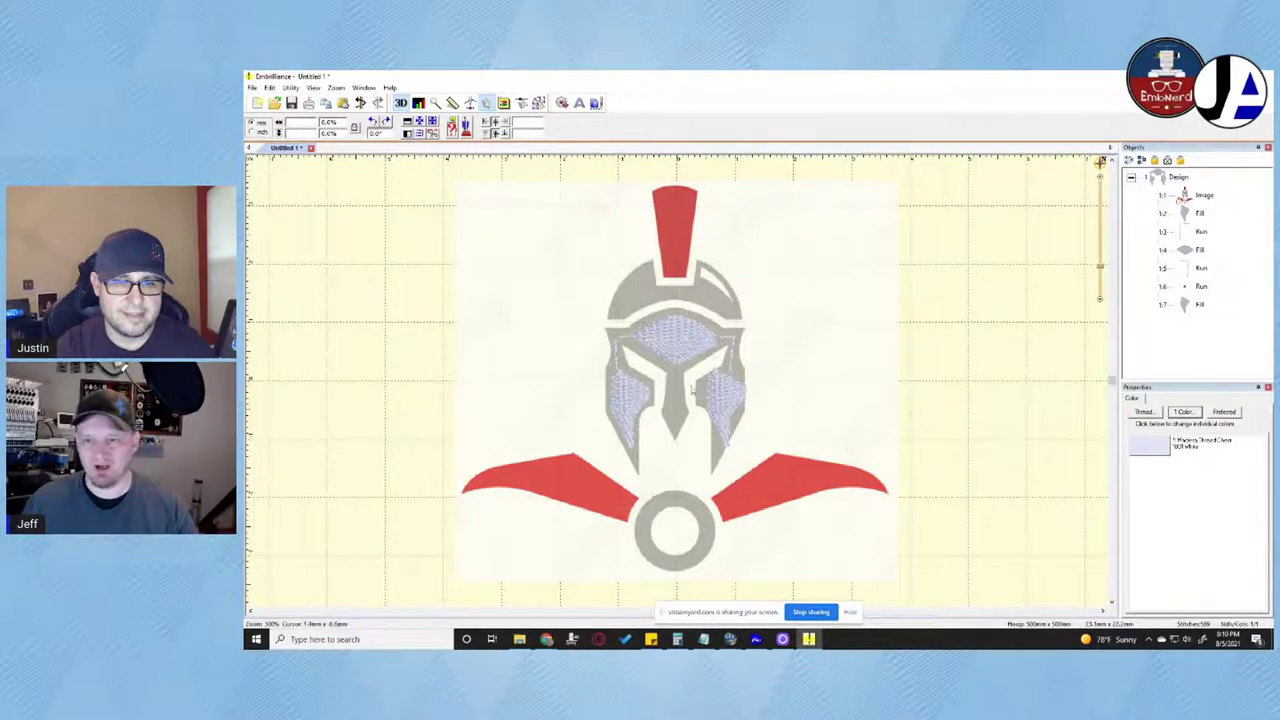
{"action": "left_click", "coordinate": [727, 412]}
{"action": "left_click", "coordinate": [407, 134]}
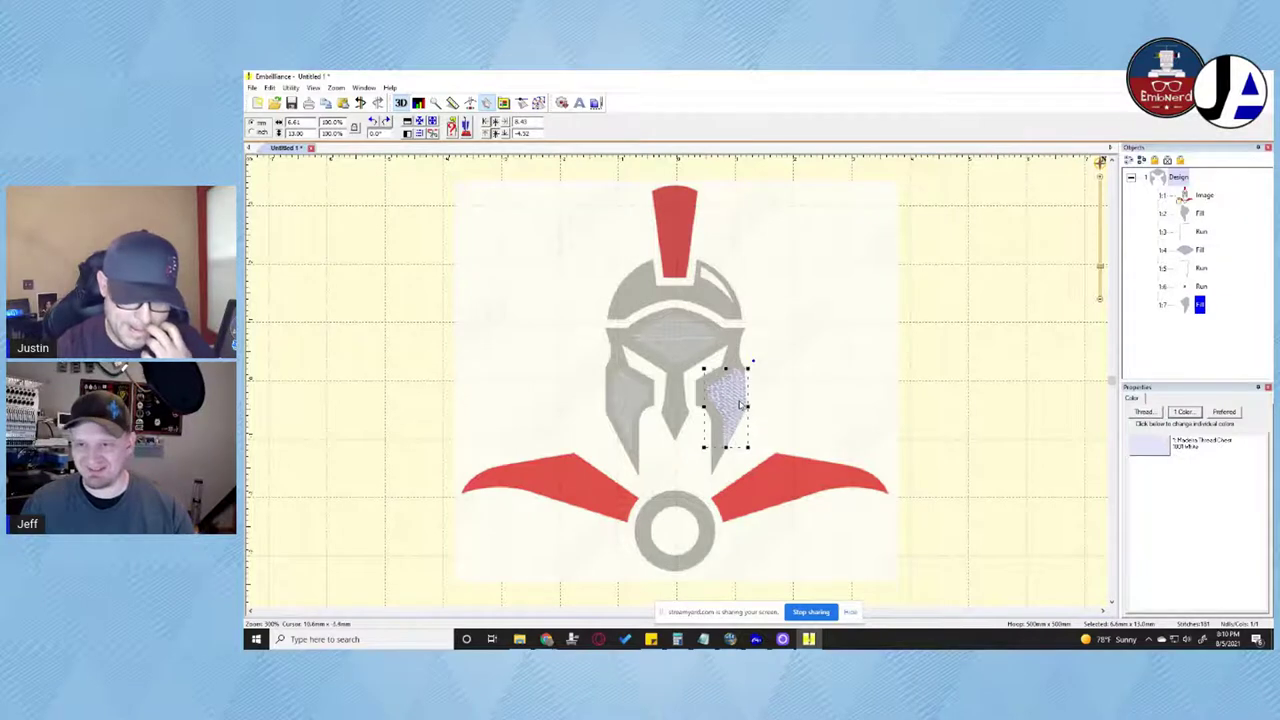
{"action": "left_click_drag", "start_coordinate": [740, 404], "coordinate": [734, 404]}
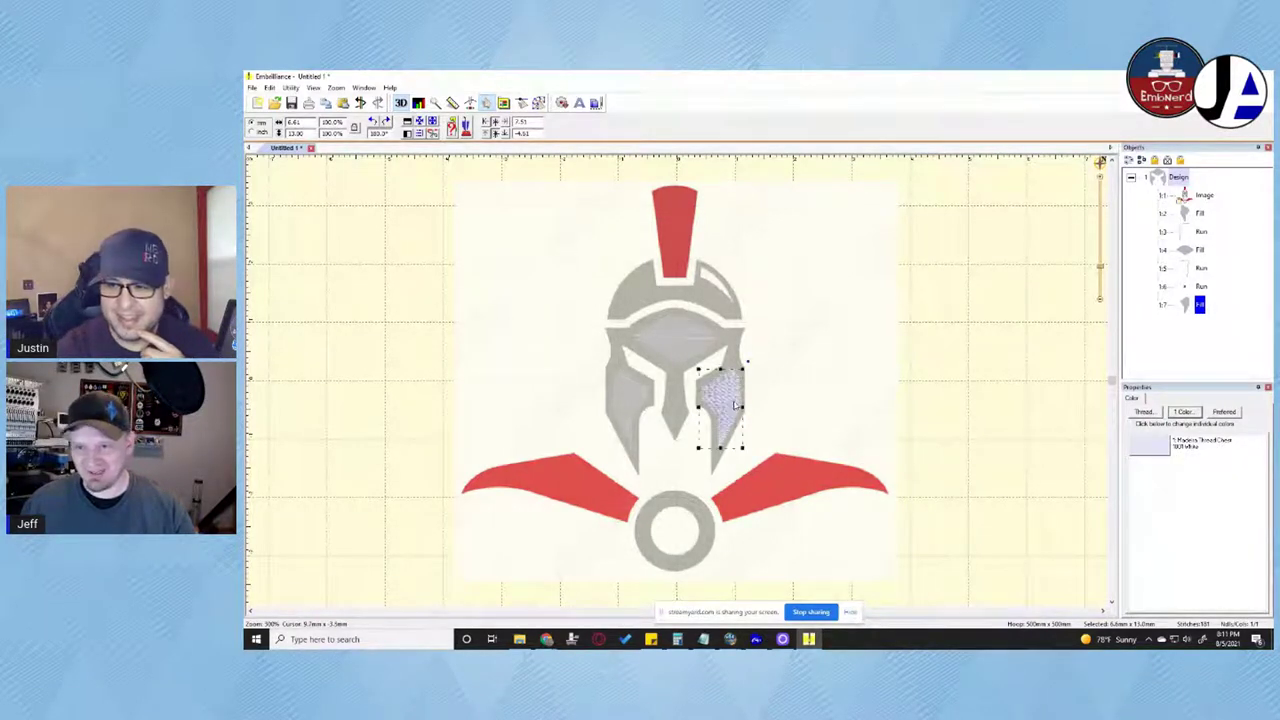
{"action": "left_click", "coordinate": [866, 403]}
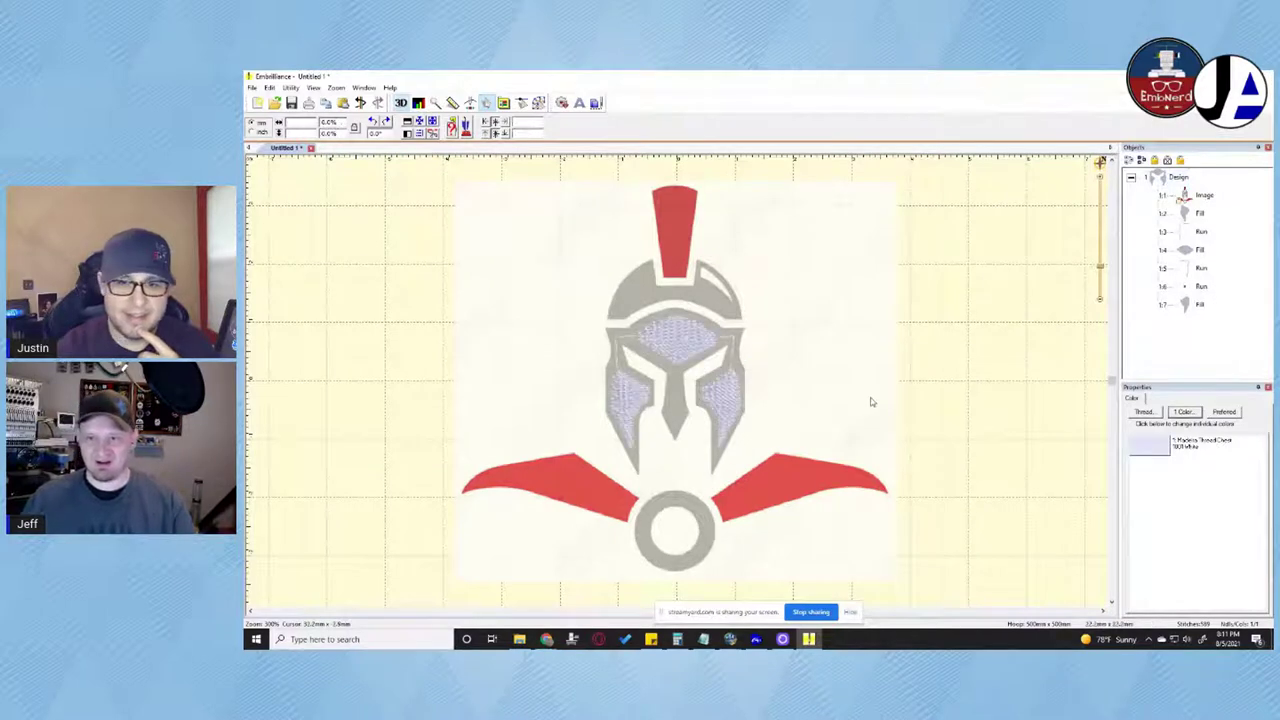
Review the left cheek fill's pattern, underlay and style settings, and enable Tie at entry for it
{"action": "left_click", "coordinate": [629, 403]}
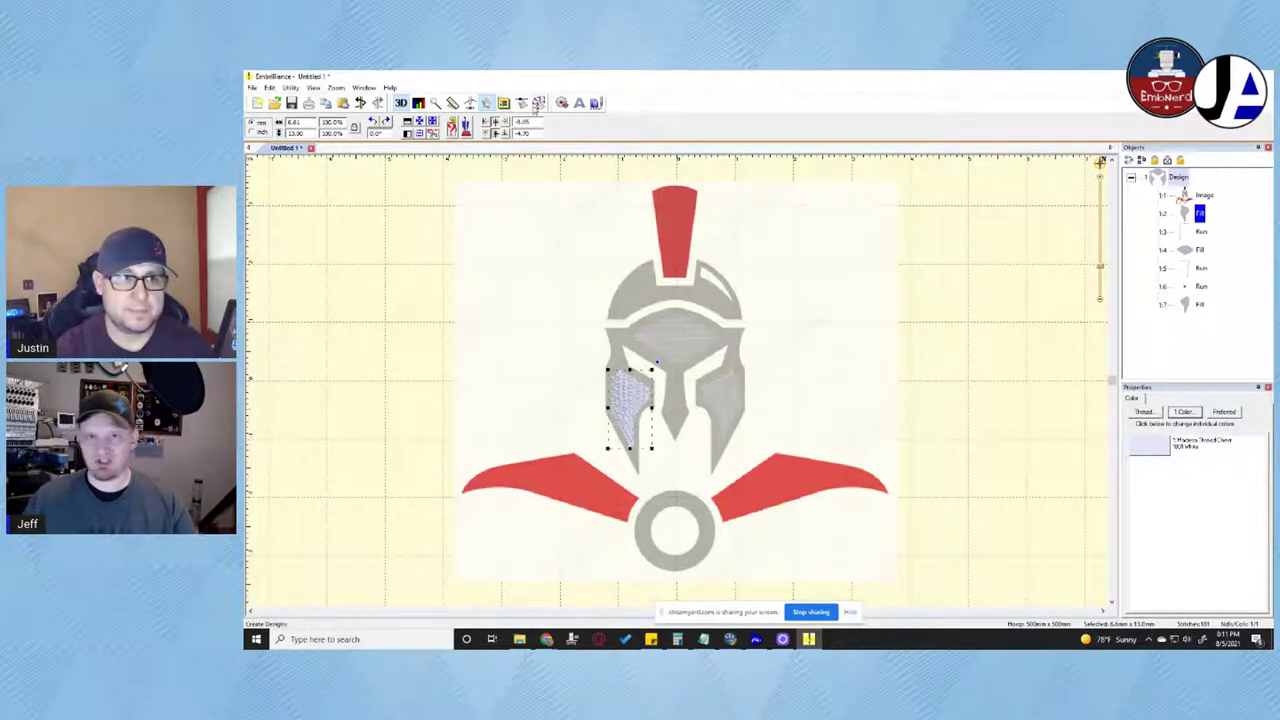
{"action": "left_click", "coordinate": [540, 104]}
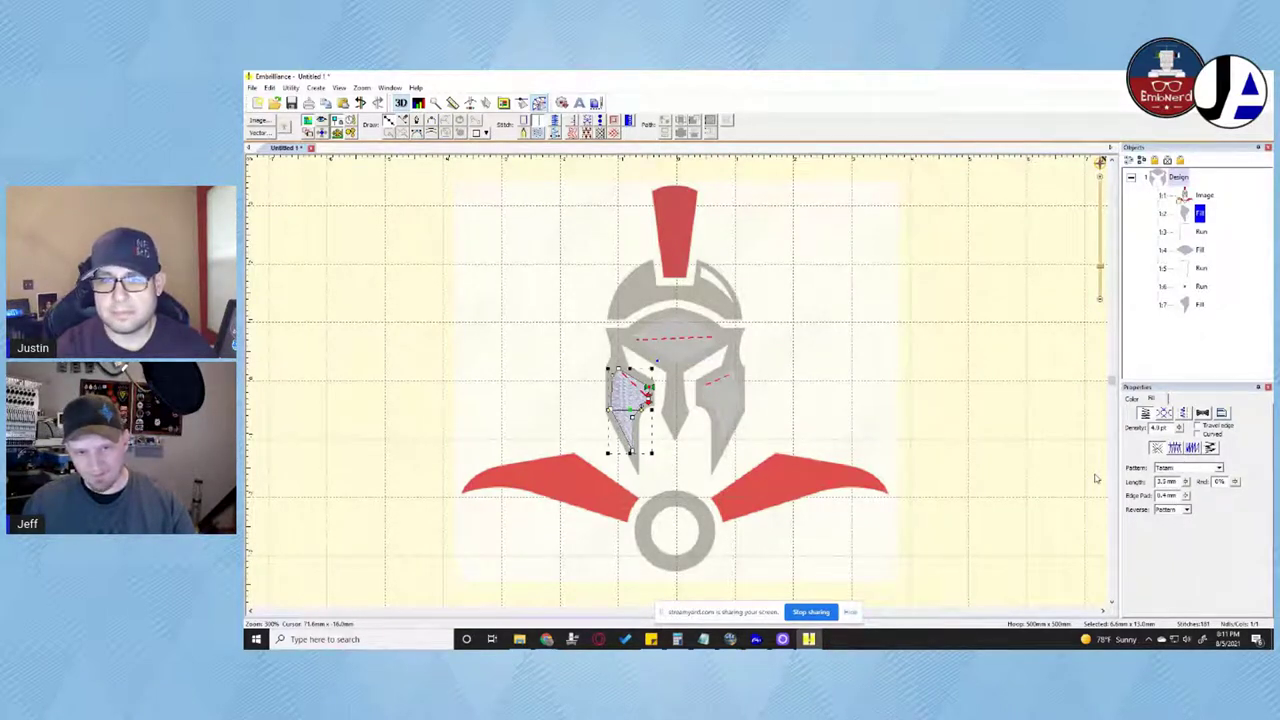
{"action": "left_click", "coordinate": [1164, 413]}
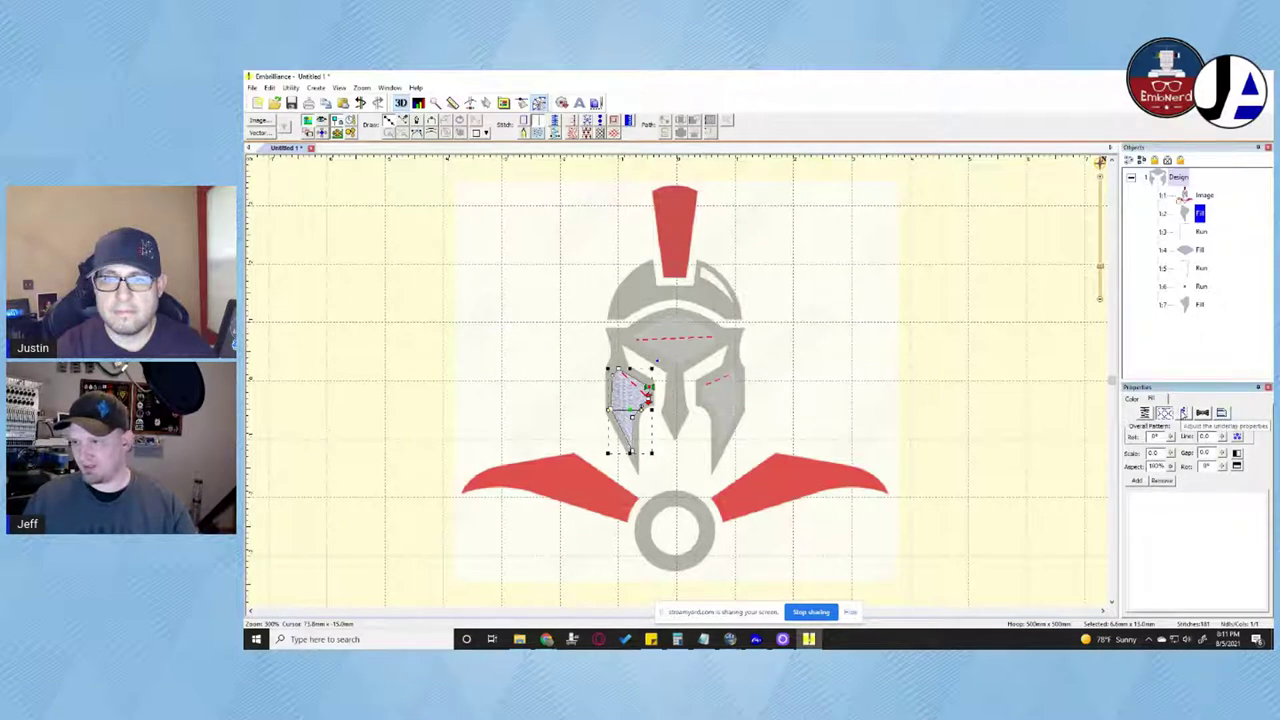
{"action": "left_click", "coordinate": [1183, 413]}
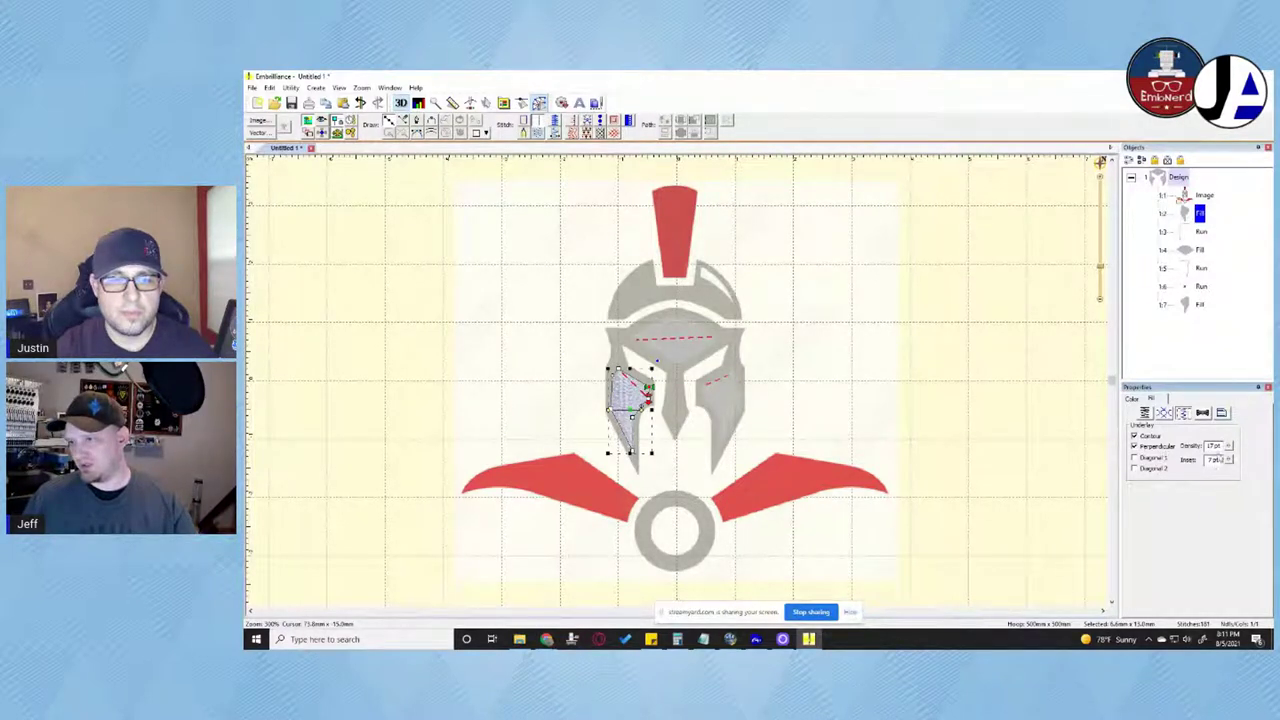
{"action": "left_click", "coordinate": [1203, 414]}
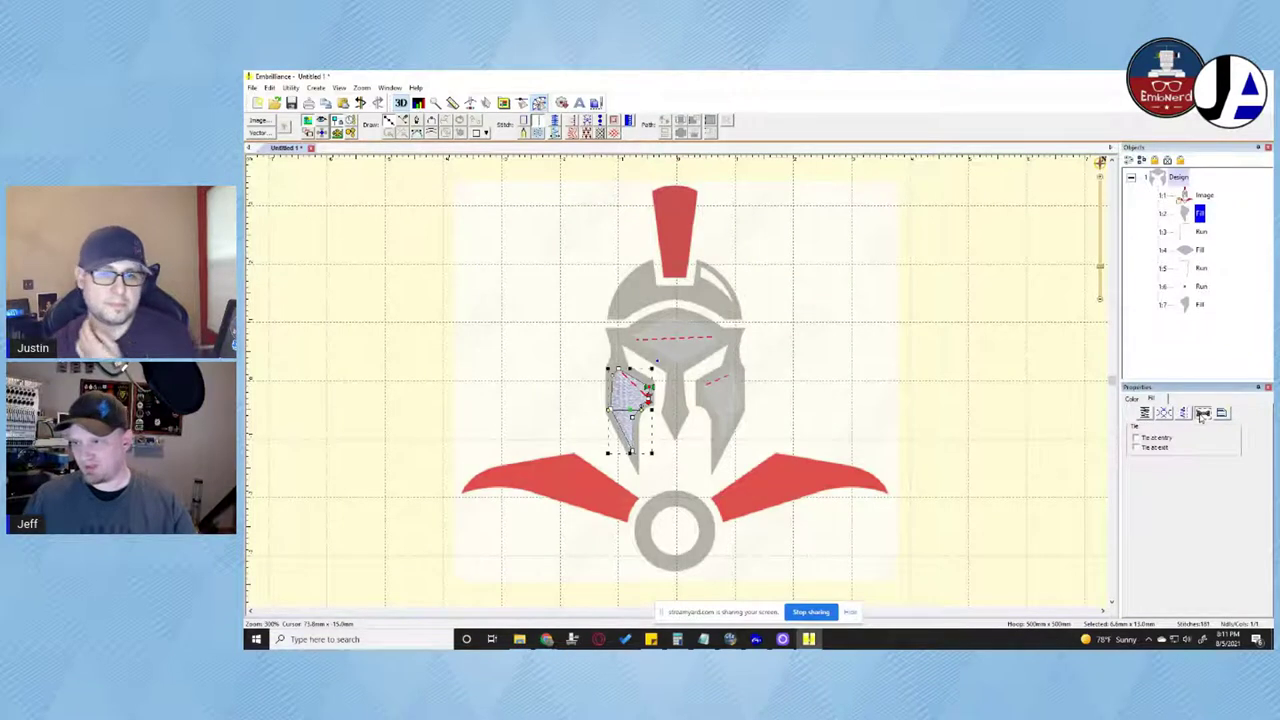
{"action": "left_click", "coordinate": [1136, 438]}
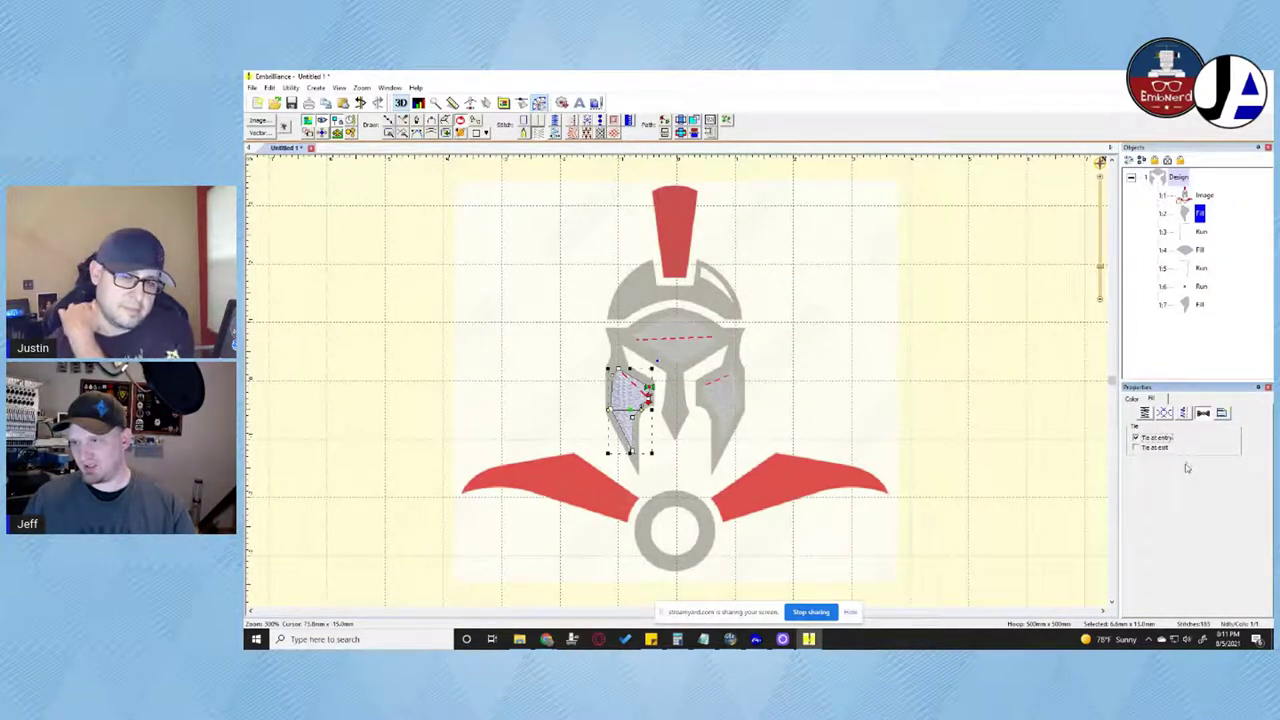
{"action": "left_click", "coordinate": [1221, 413]}
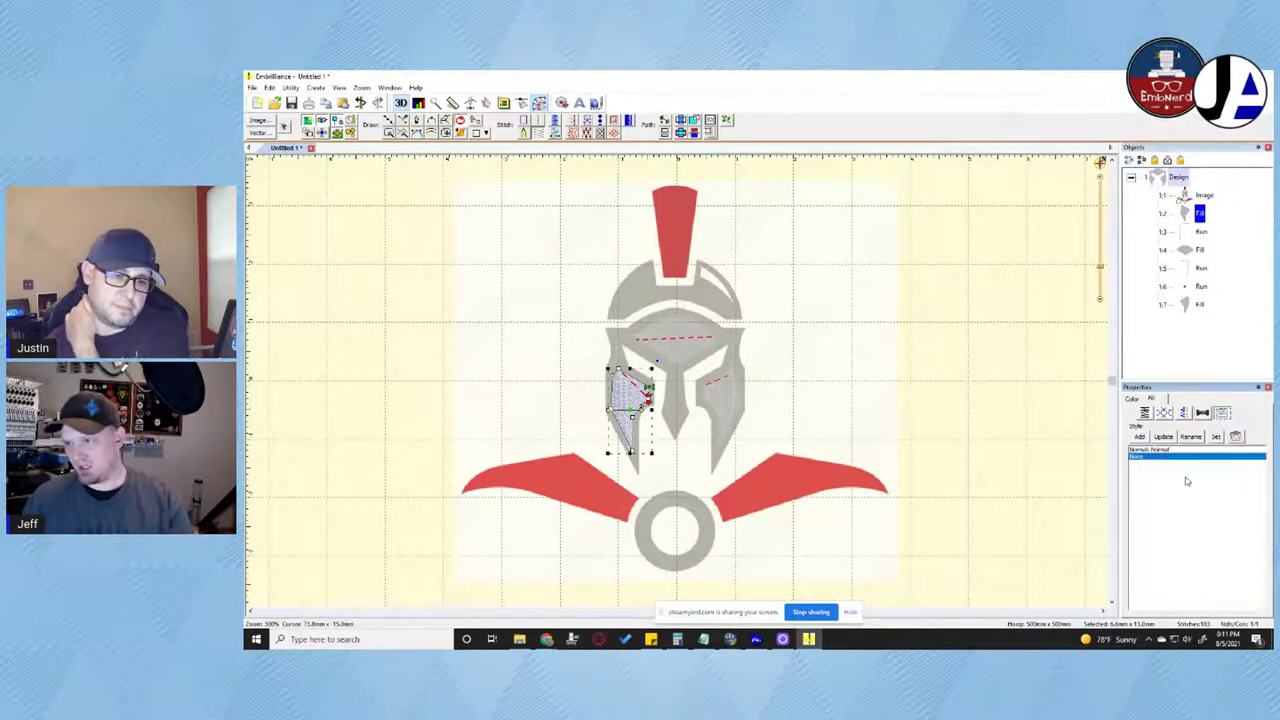
{"action": "left_click", "coordinate": [1145, 413]}
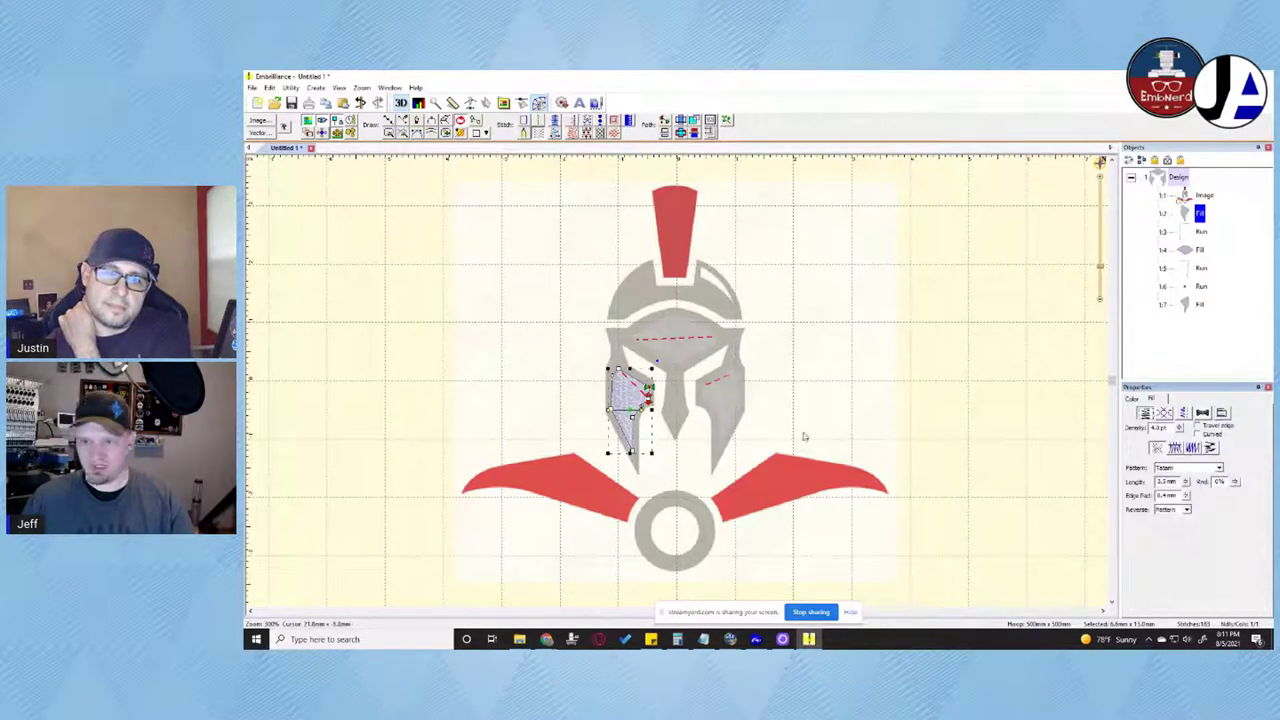
Move the brow fill's stop point from its left end to its right end, beside the right-hand Run path
{"action": "left_click", "coordinate": [720, 402]}
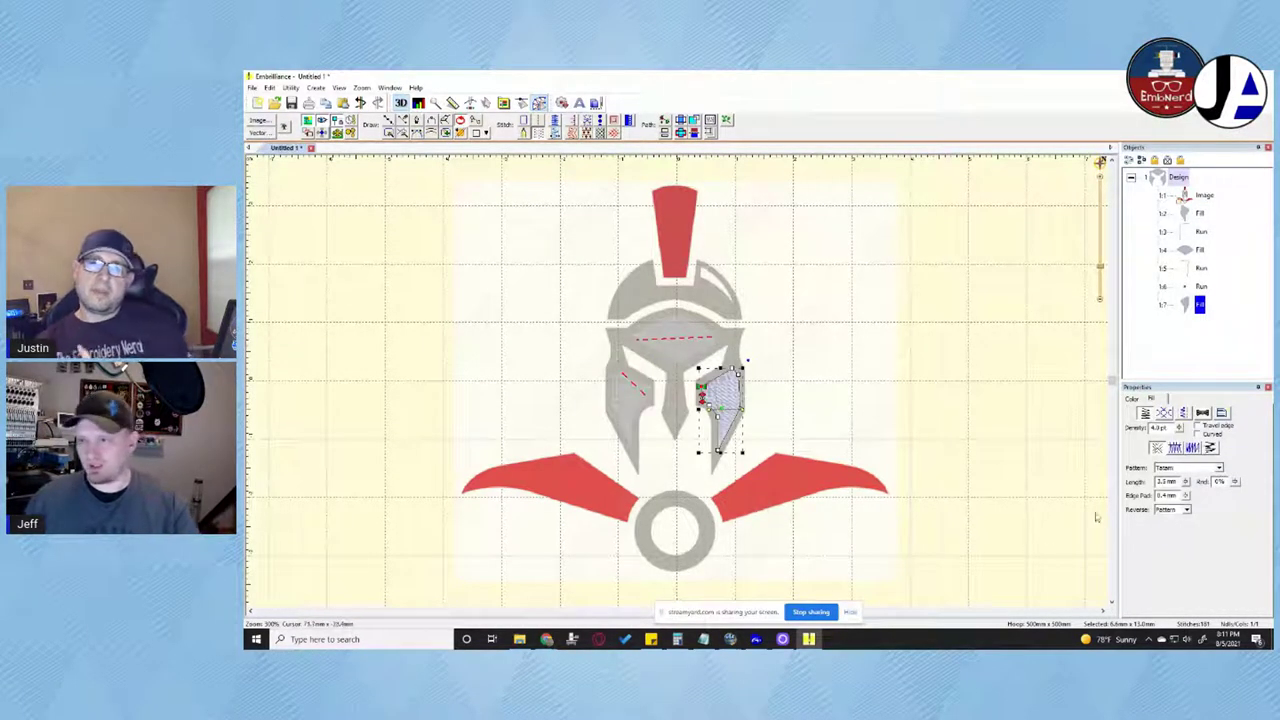
{"action": "left_click", "coordinate": [677, 344]}
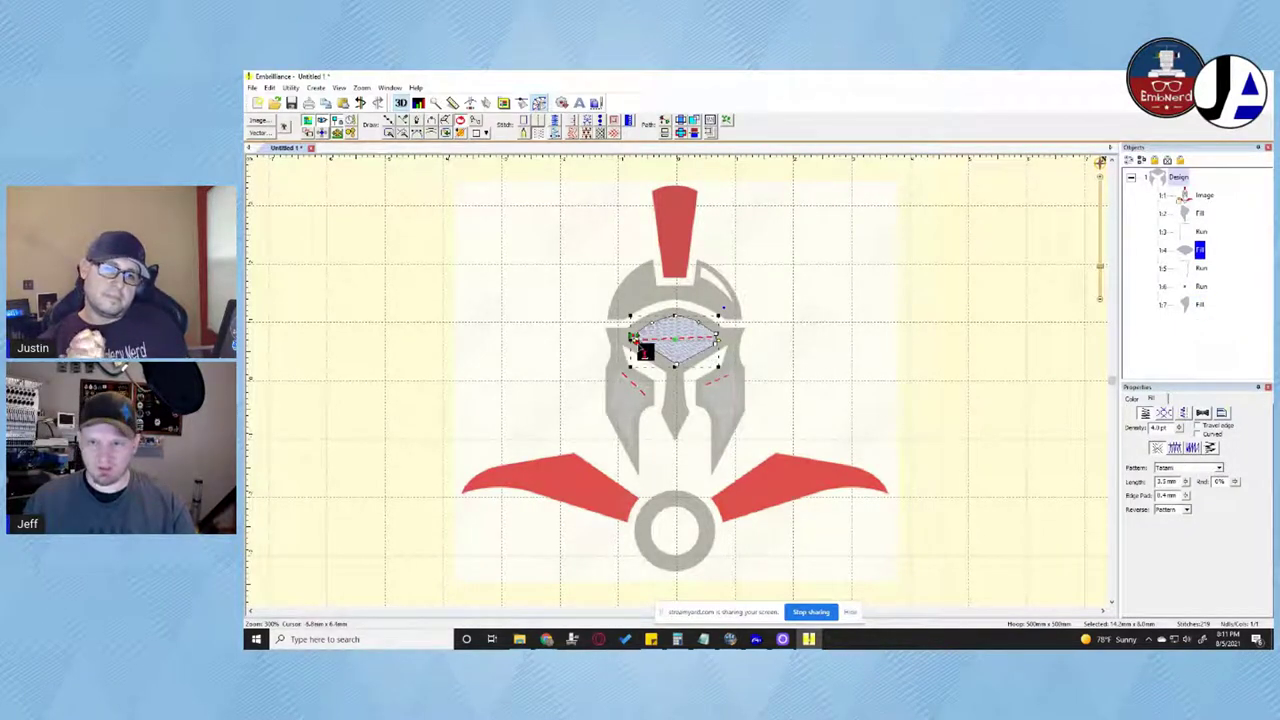
{"action": "scroll", "coordinate": [644, 352], "scroll_direction": "up", "scroll_amount": 2}
{"action": "scroll", "coordinate": [629, 320], "scroll_direction": "down", "scroll_amount": 1}
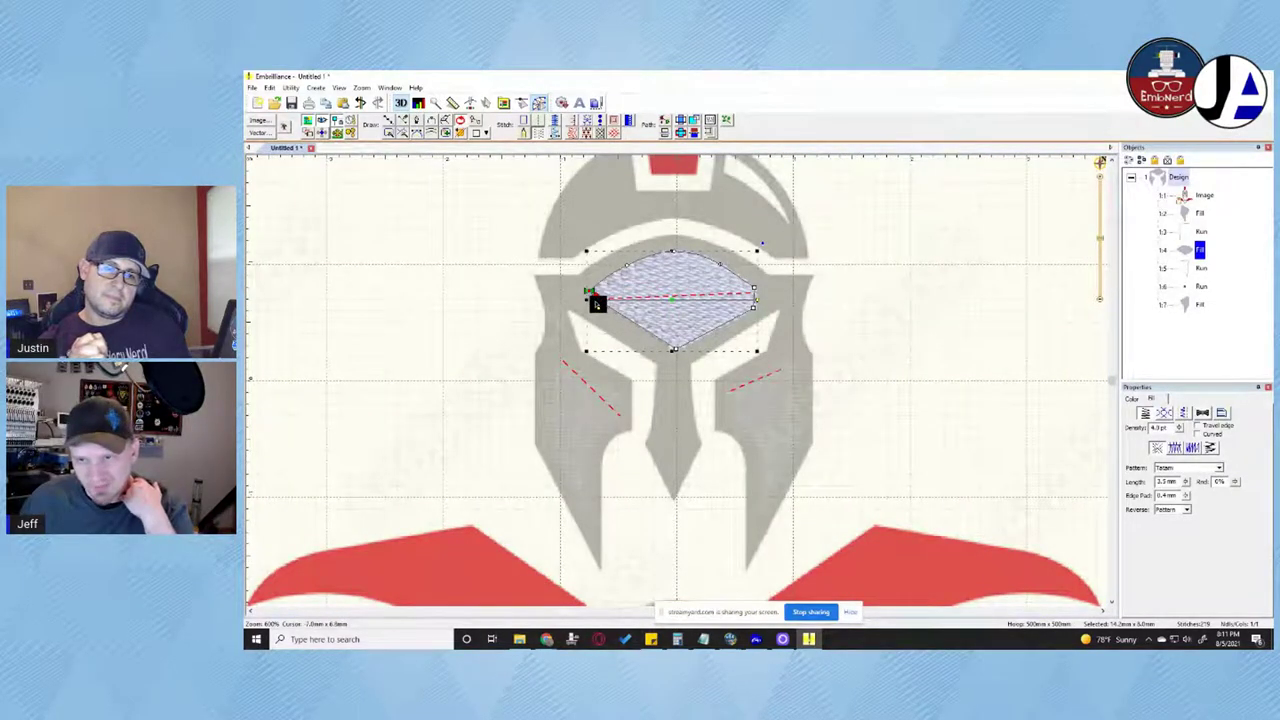
{"action": "left_click_drag", "start_coordinate": [754, 306], "coordinate": [755, 300]}
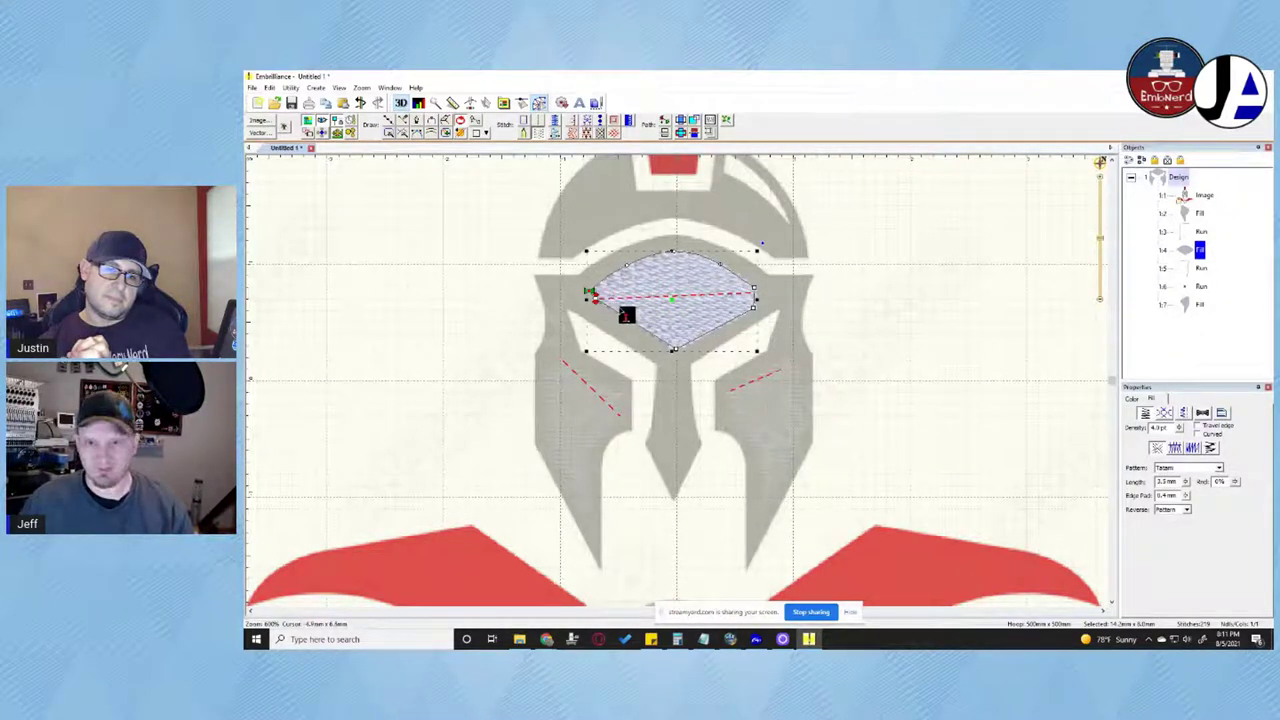
{"action": "left_click_drag", "start_coordinate": [598, 300], "coordinate": [722, 323]}
{"action": "left_click_drag", "start_coordinate": [797, 307], "coordinate": [794, 300]}
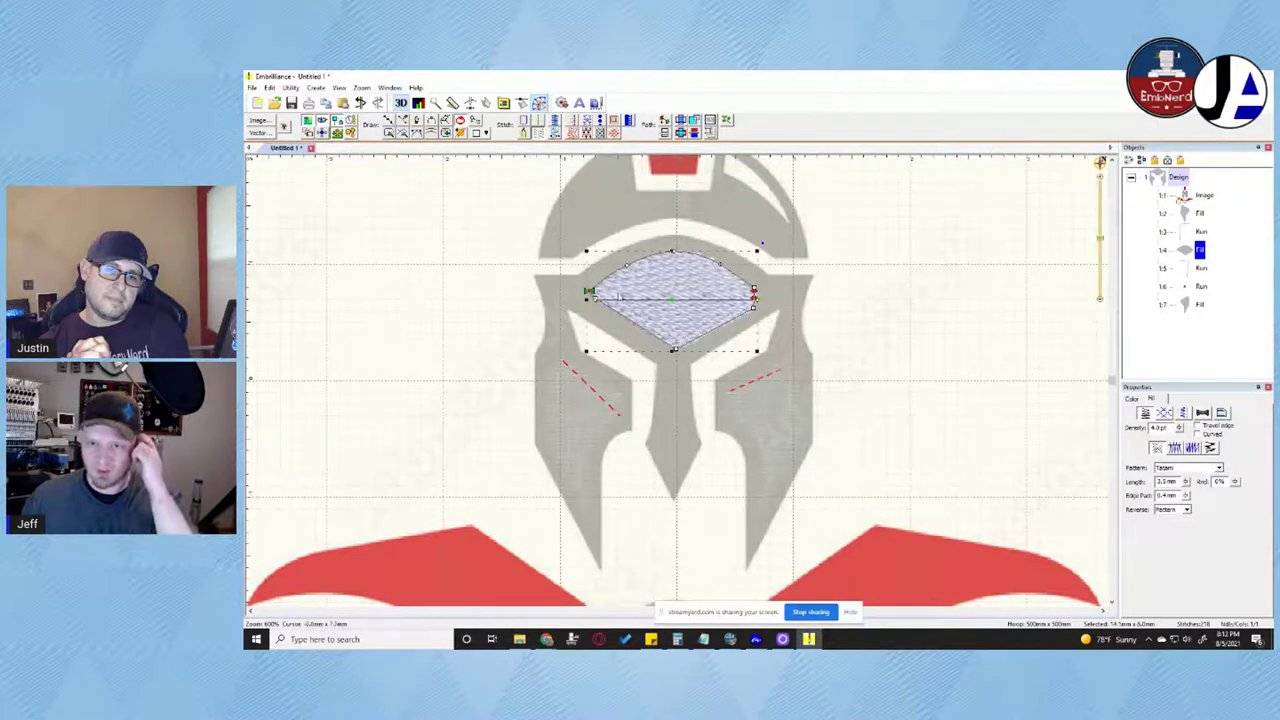
Move the left cheek fill's stop point to its top corner and its start point to the lower inner edge
{"action": "left_click", "coordinate": [585, 408]}
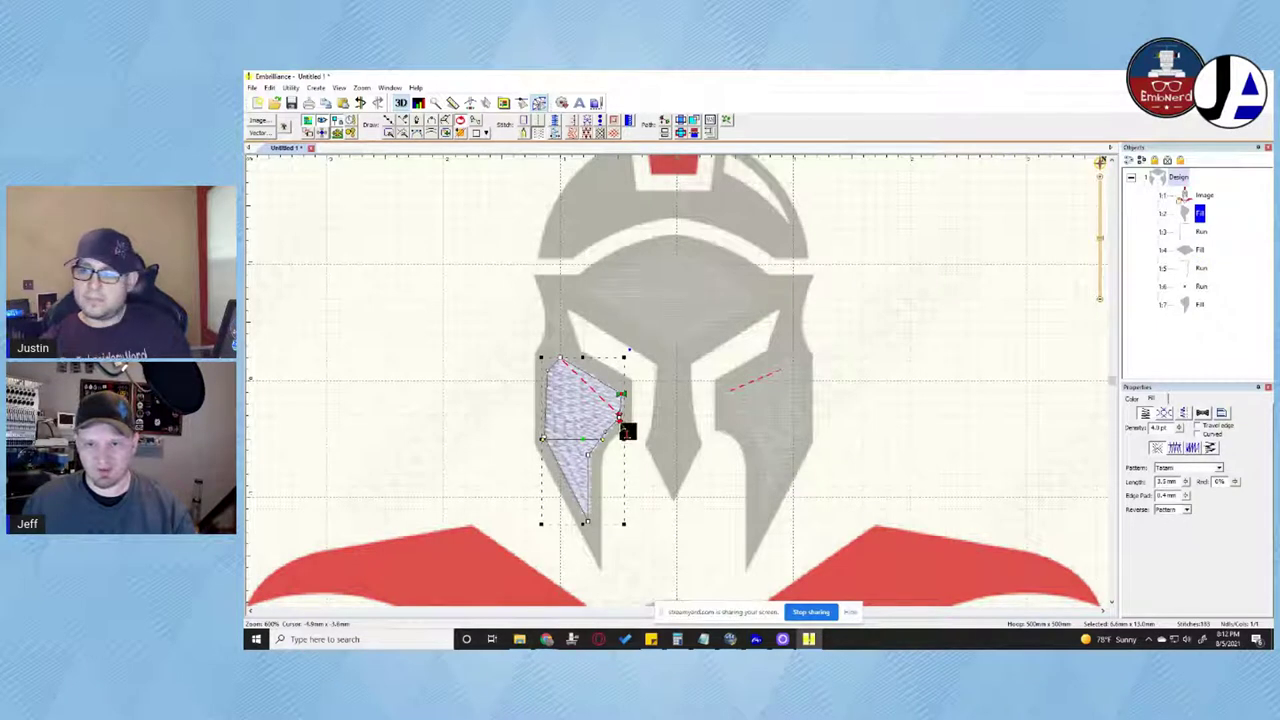
{"action": "left_click_drag", "start_coordinate": [622, 425], "coordinate": [560, 357]}
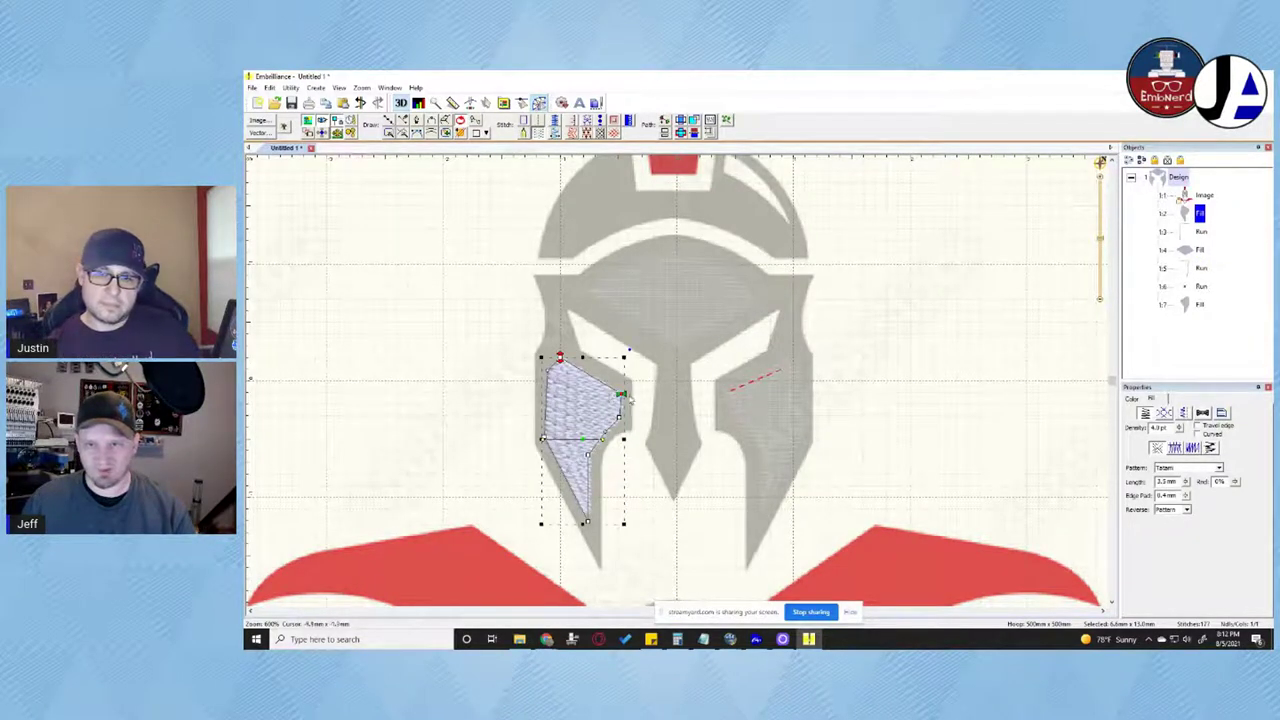
{"action": "mouse_move", "coordinate": [632, 404]}
{"action": "left_mouse_down"}
{"action": "mouse_move", "coordinate": [609, 517]}
{"action": "mouse_move", "coordinate": [587, 455]}
{"action": "left_mouse_up"}
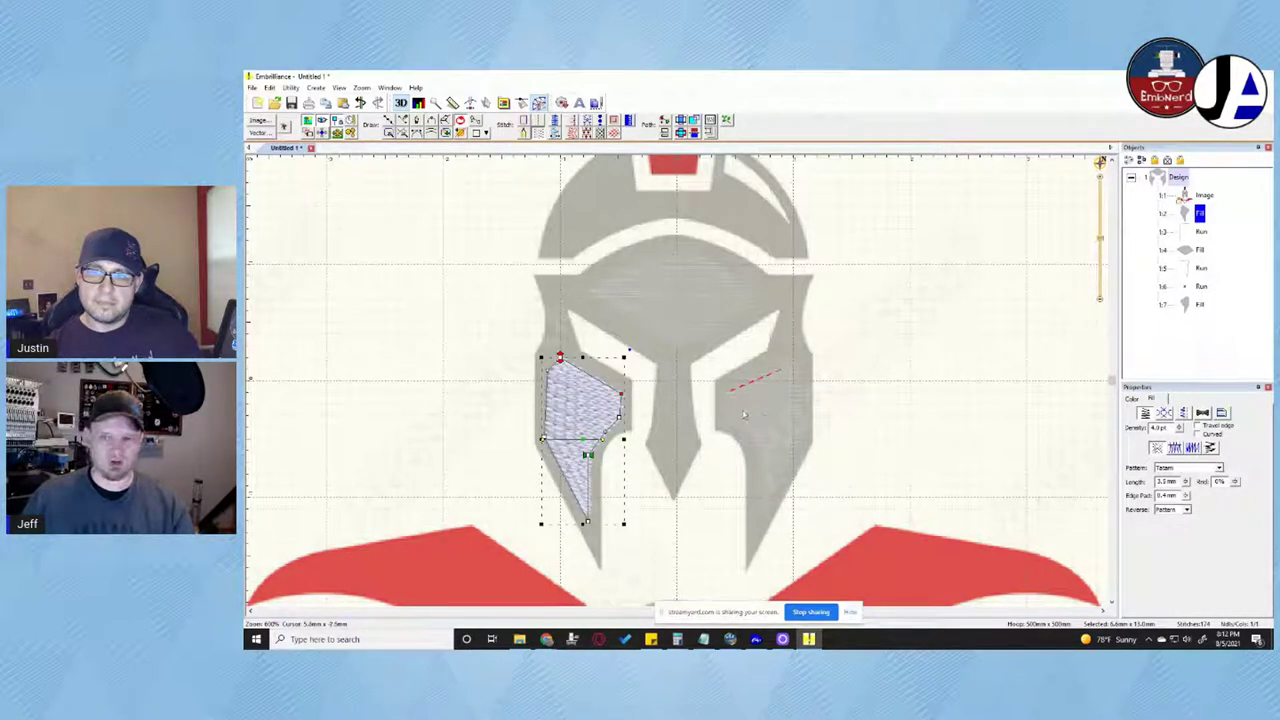
Move the right cheek fill's start point to its top corner and relocate its stop point from the inner edge
{"action": "left_click", "coordinate": [786, 414]}
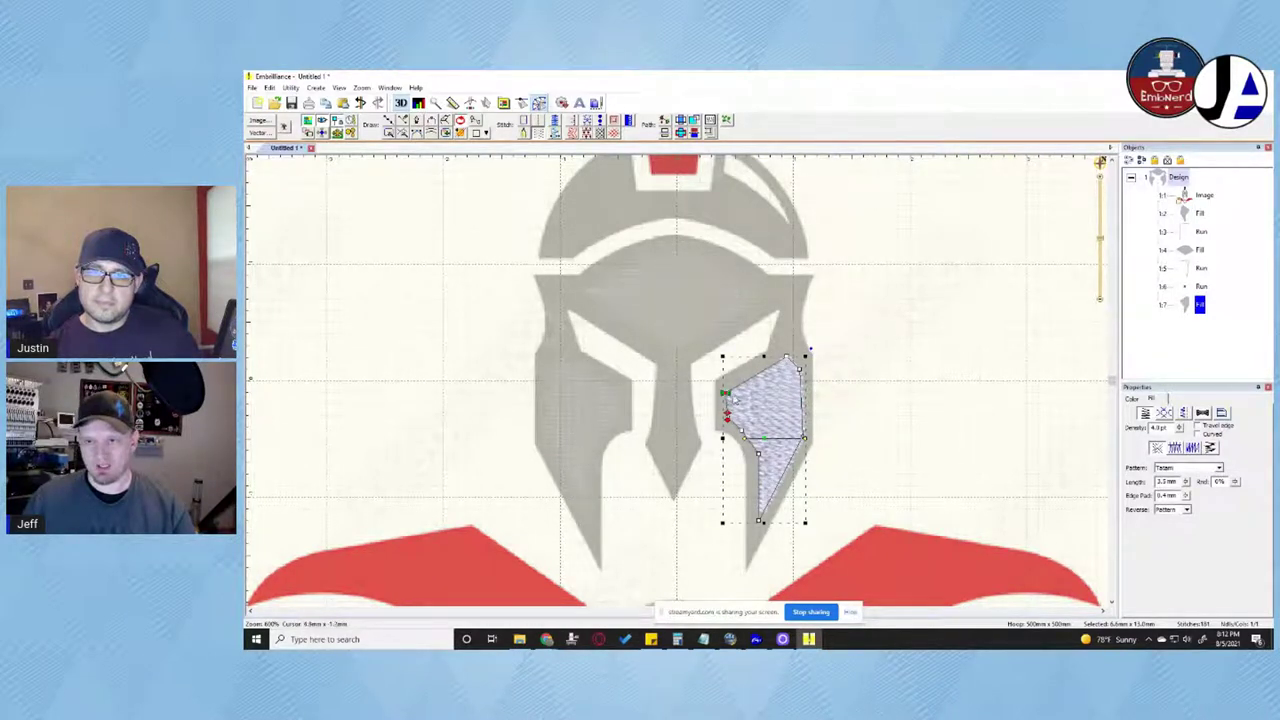
{"action": "mouse_move", "coordinate": [730, 395]}
{"action": "left_mouse_down"}
{"action": "mouse_move", "coordinate": [786, 380]}
{"action": "mouse_move", "coordinate": [788, 356]}
{"action": "left_mouse_up"}
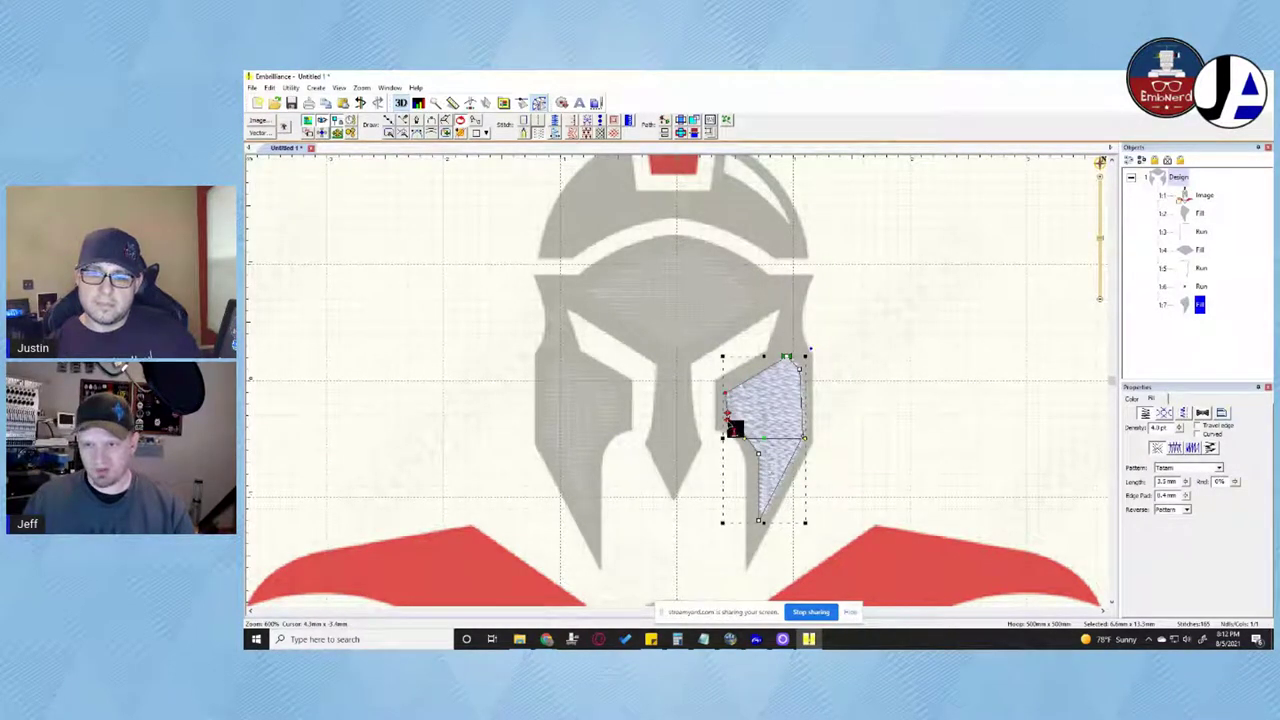
{"action": "mouse_move", "coordinate": [734, 429]}
{"action": "left_mouse_down"}
{"action": "mouse_move", "coordinate": [760, 529]}
{"action": "mouse_move", "coordinate": [759, 470]}
{"action": "mouse_move", "coordinate": [811, 398]}
{"action": "mouse_move", "coordinate": [811, 425]}
{"action": "left_mouse_up"}
Tilt the stitch angle lines of the brow and left cheek fills upward at their right ends, and check the resulting stitches
{"action": "left_click", "coordinate": [670, 318]}
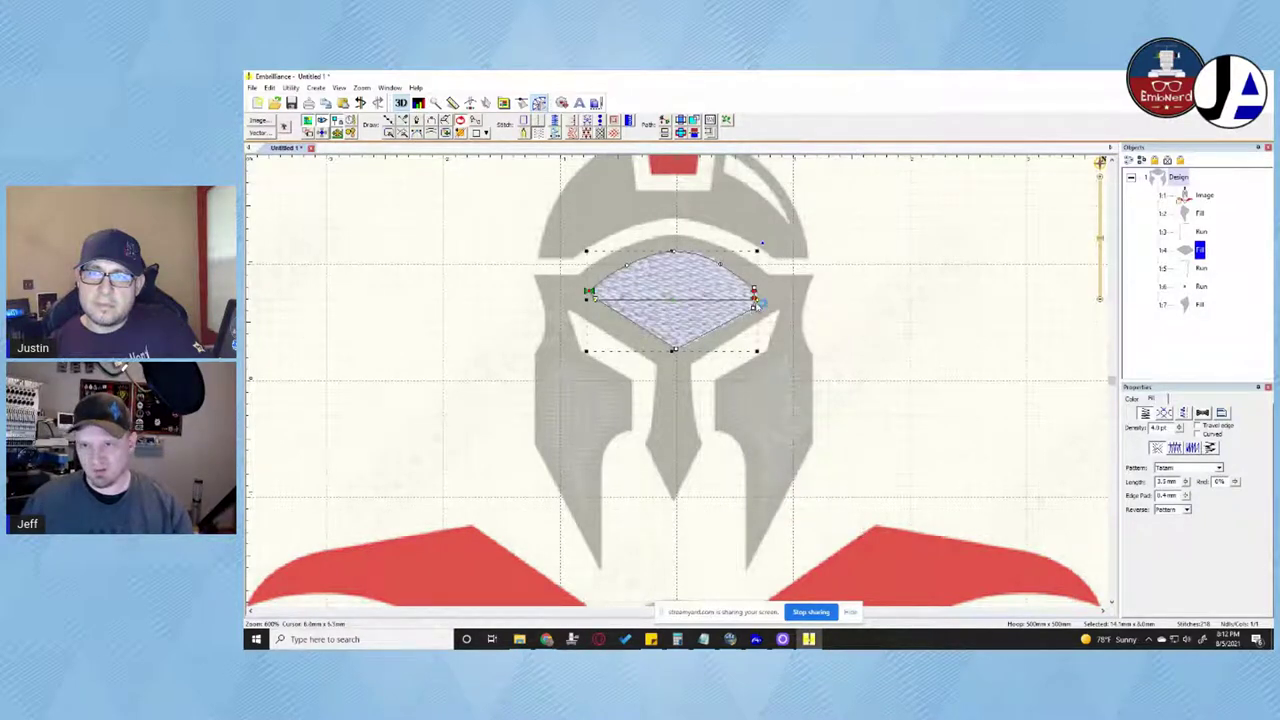
{"action": "left_click_drag", "start_coordinate": [754, 294], "coordinate": [757, 260]}
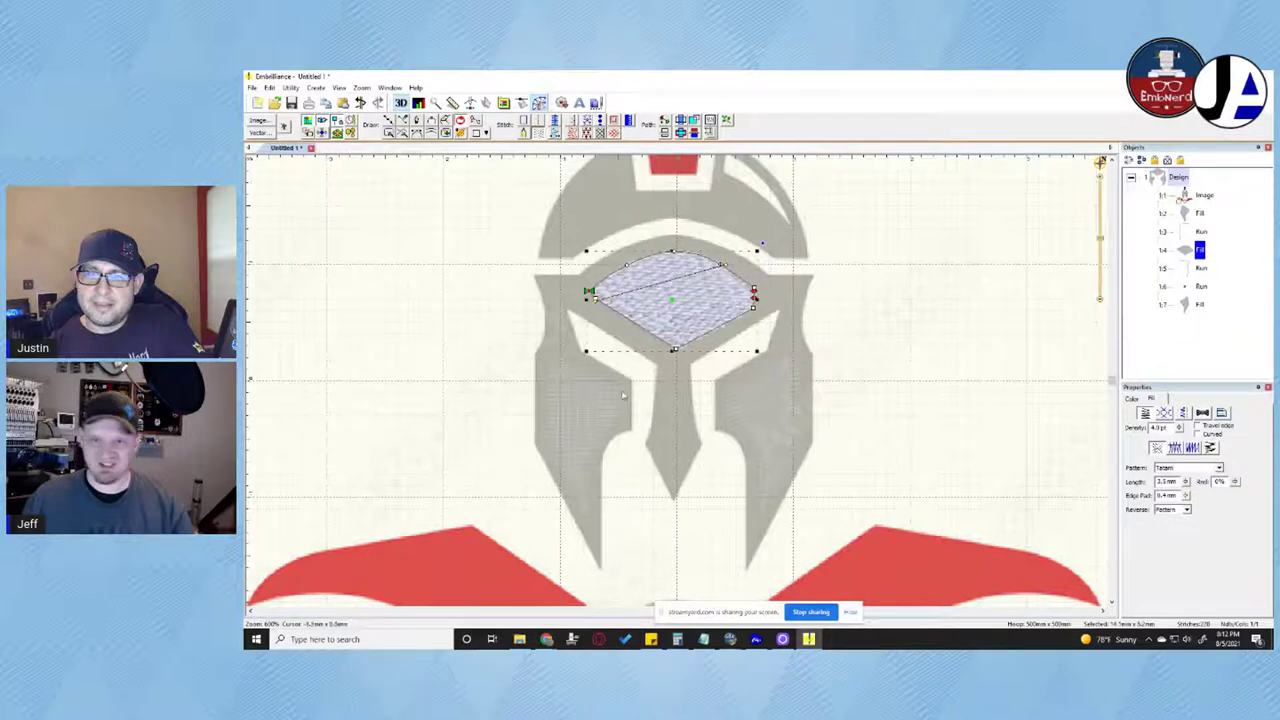
{"action": "left_click", "coordinate": [572, 410]}
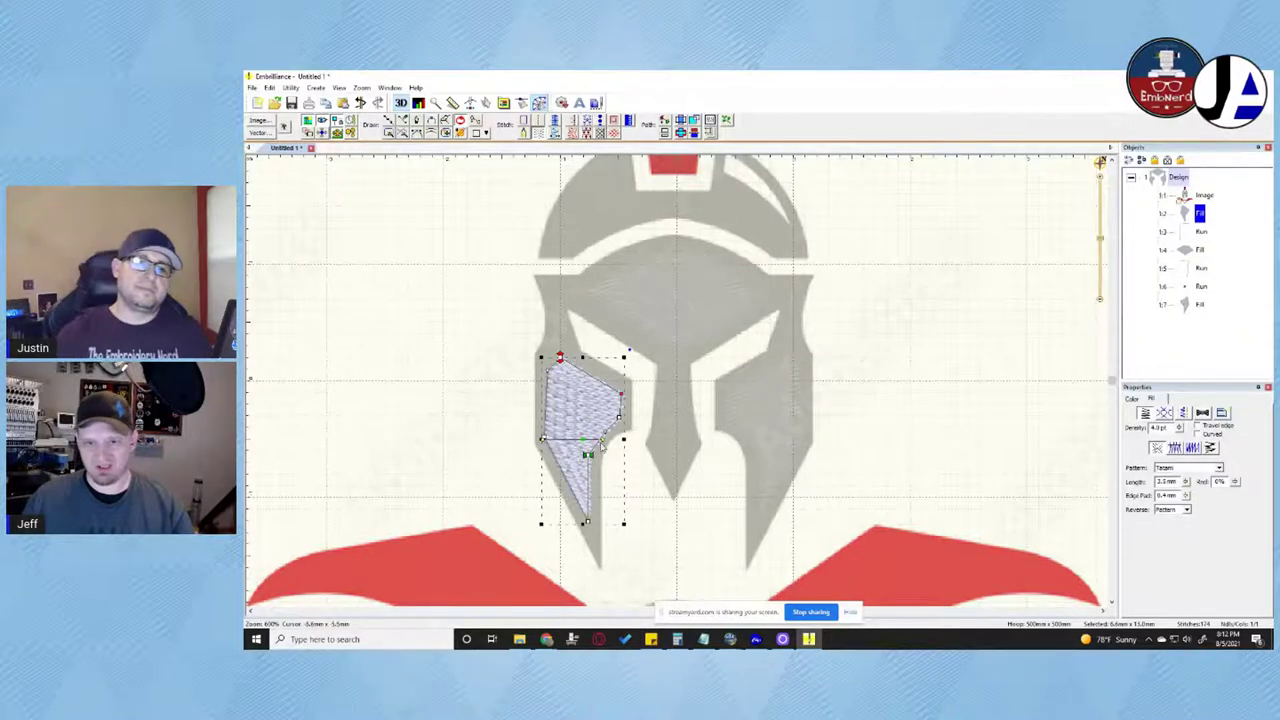
{"action": "mouse_move", "coordinate": [603, 439]}
{"action": "left_mouse_down"}
{"action": "mouse_move", "coordinate": [629, 387]}
{"action": "mouse_move", "coordinate": [615, 423]}
{"action": "left_mouse_up"}
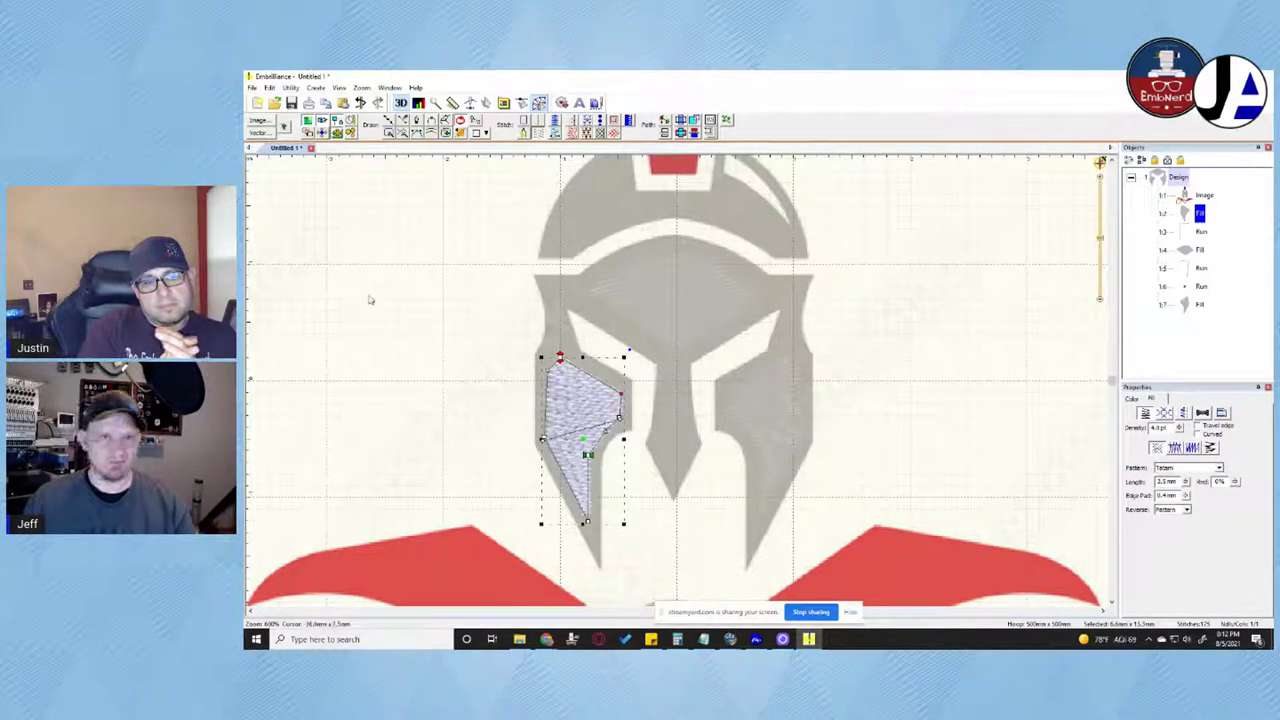
{"action": "left_click", "coordinate": [486, 102]}
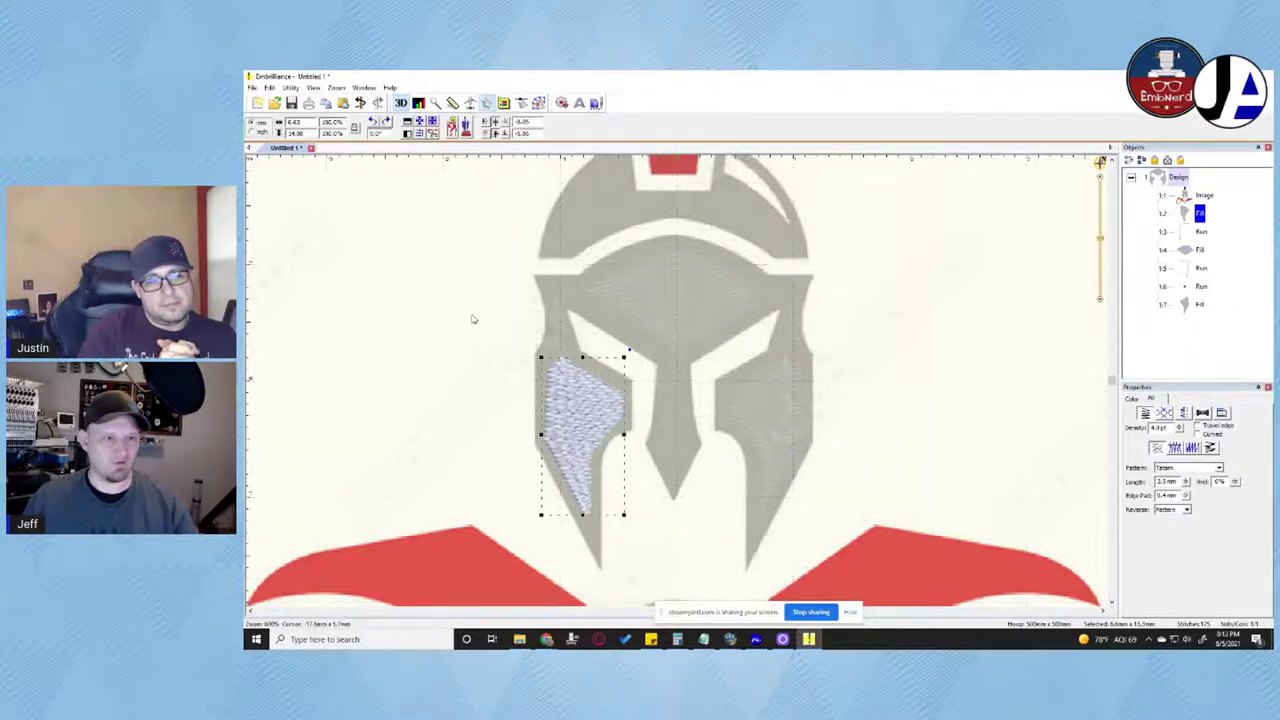
{"action": "left_click", "coordinate": [473, 319]}
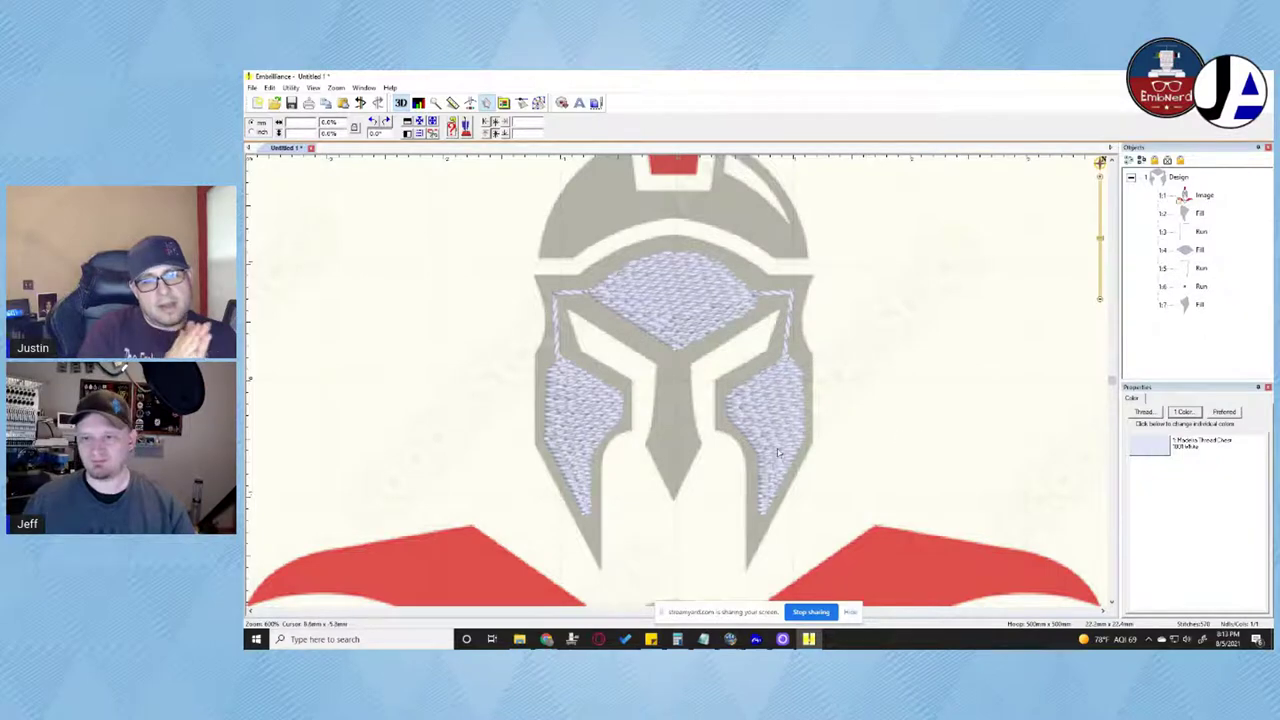
{"action": "scroll", "coordinate": [756, 468], "scroll_direction": "down", "scroll_amount": 4}
{"action": "scroll", "coordinate": [693, 396], "scroll_direction": "up", "scroll_amount": 4}
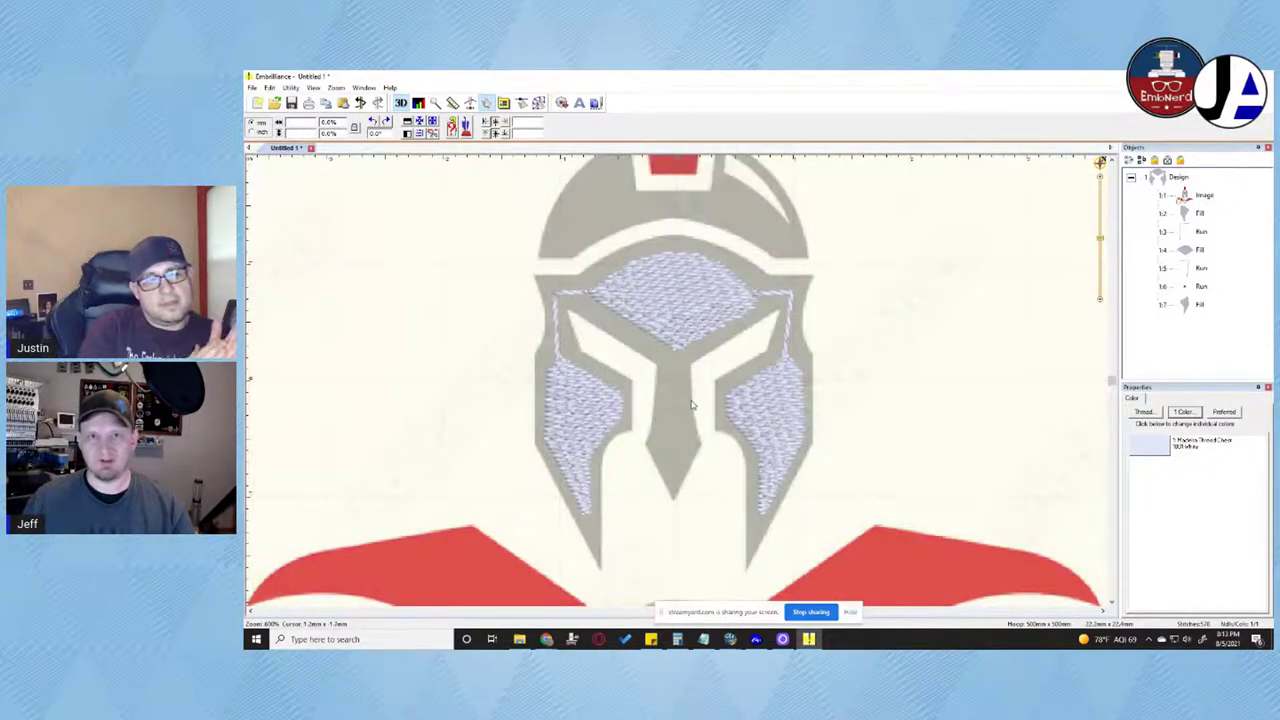
Draw a satin column about 2 by 3 mm along the inner edge of the right cheek's lower part
{"action": "left_click", "coordinate": [539, 103]}
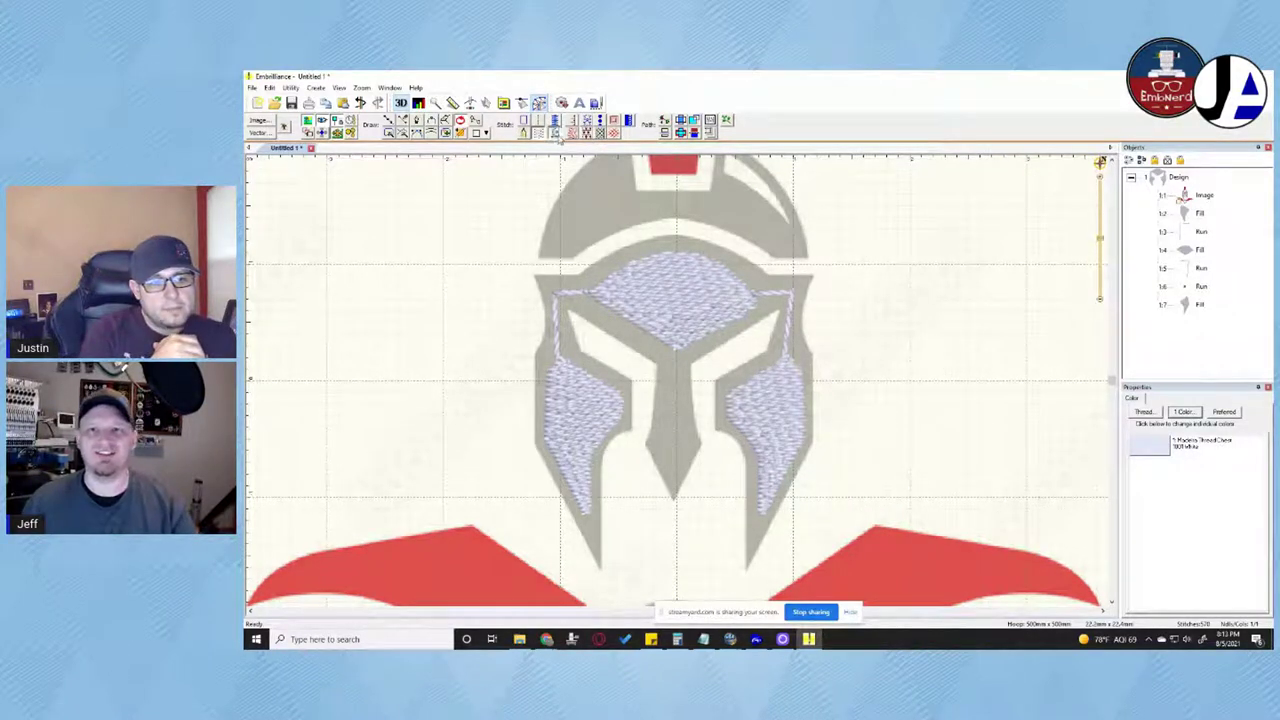
{"action": "left_click", "coordinate": [446, 121]}
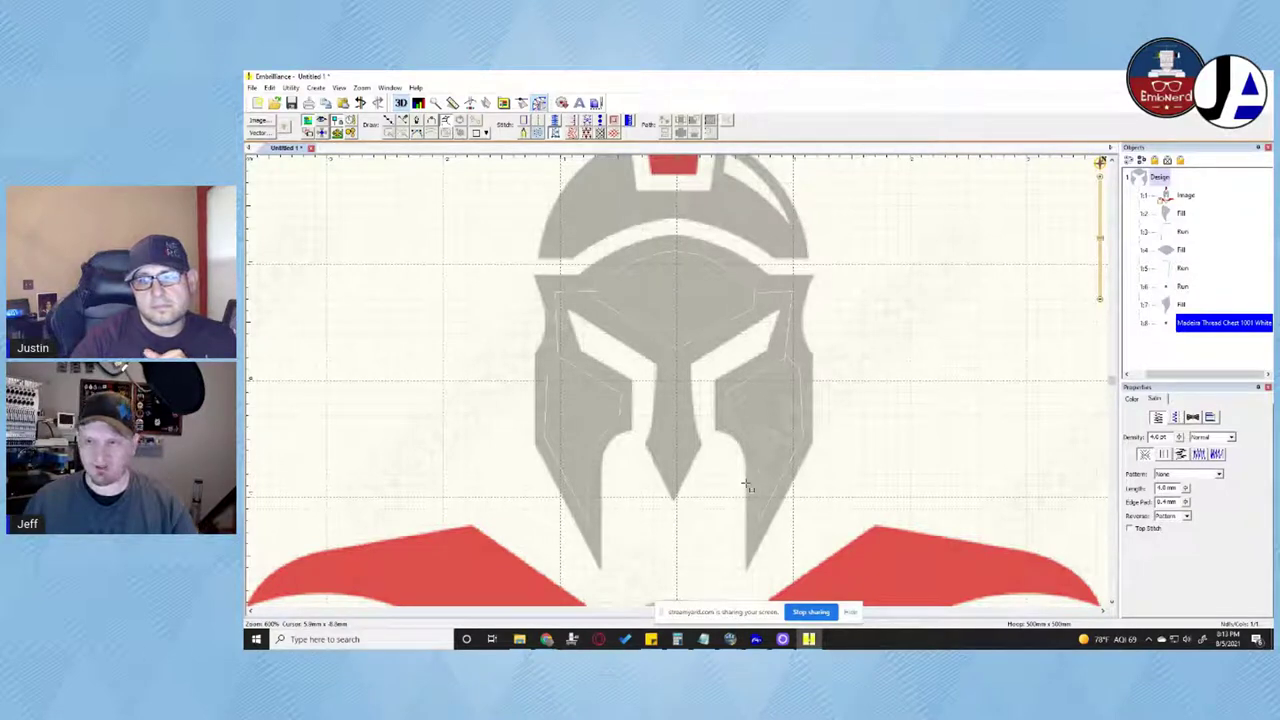
{"action": "left_click", "coordinate": [746, 485]}
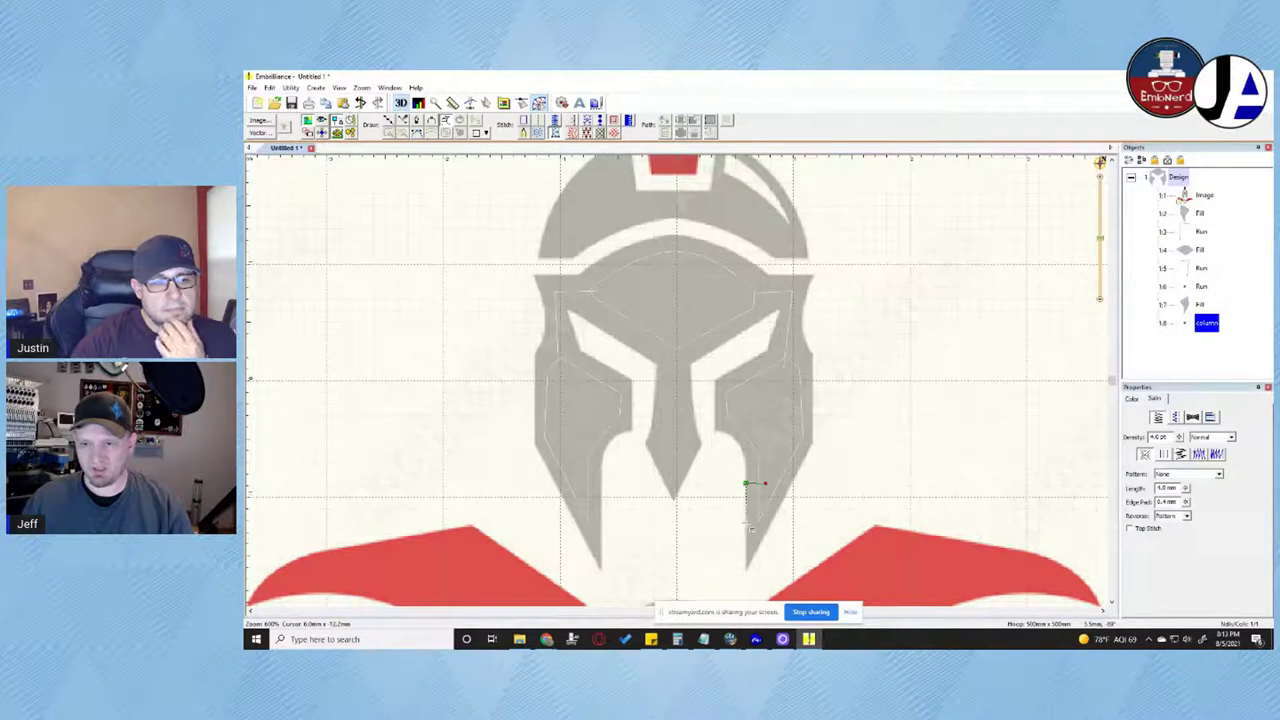
{"action": "left_click", "coordinate": [745, 521]}
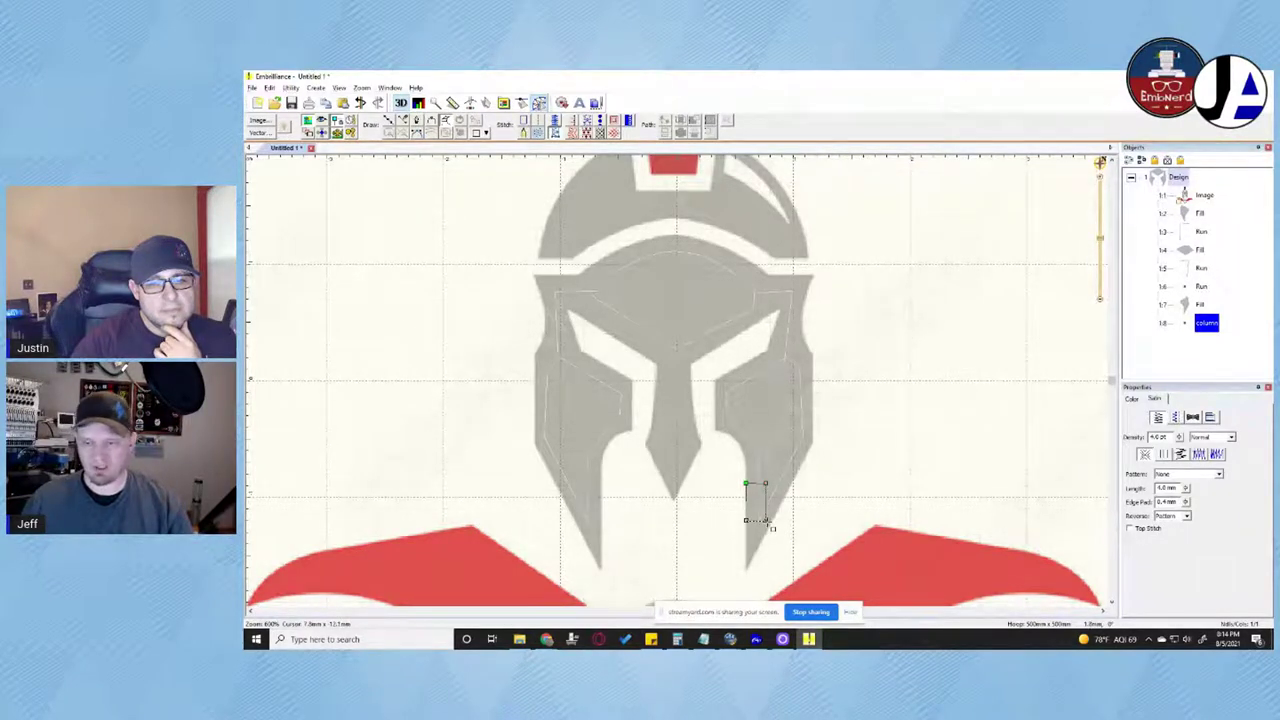
{"action": "key", "text": "Return"}
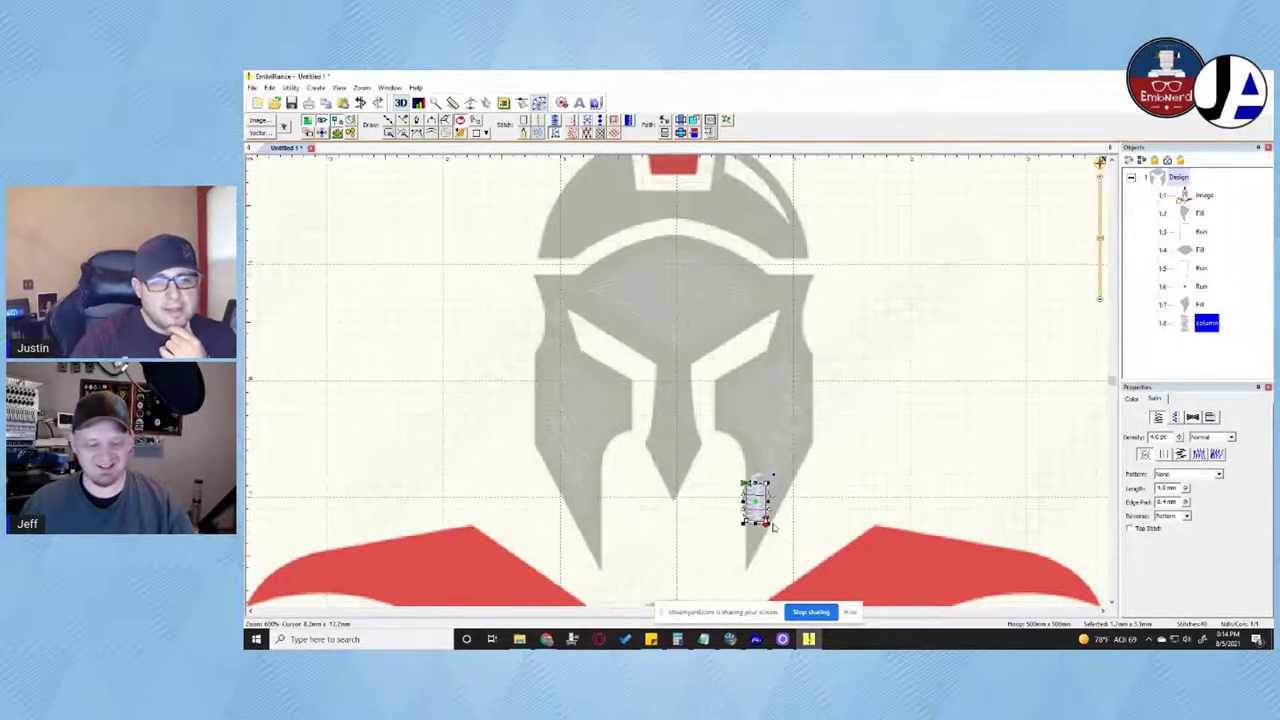
Draw a second satin column about 2.4 by 3.2 mm tapering to the right cheek's tip, with its stop point at the upper outer corner
{"action": "key", "text": "Return"}
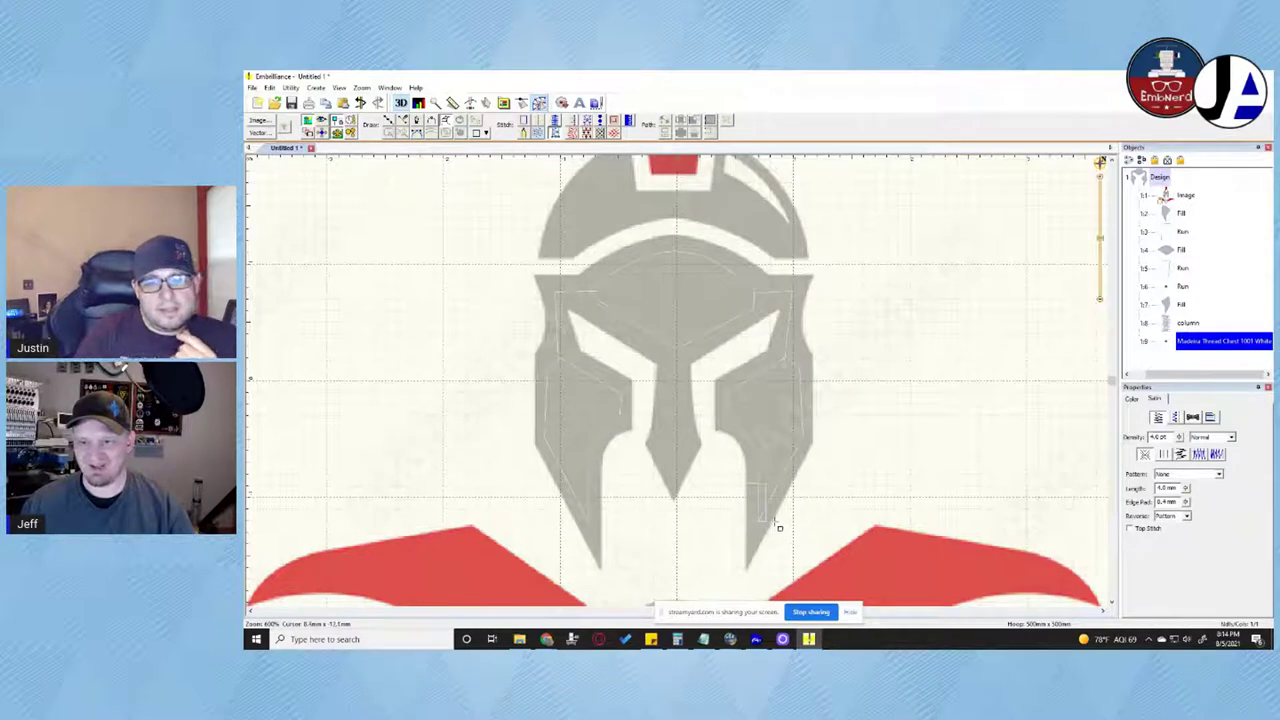
{"action": "left_click", "coordinate": [773, 520]}
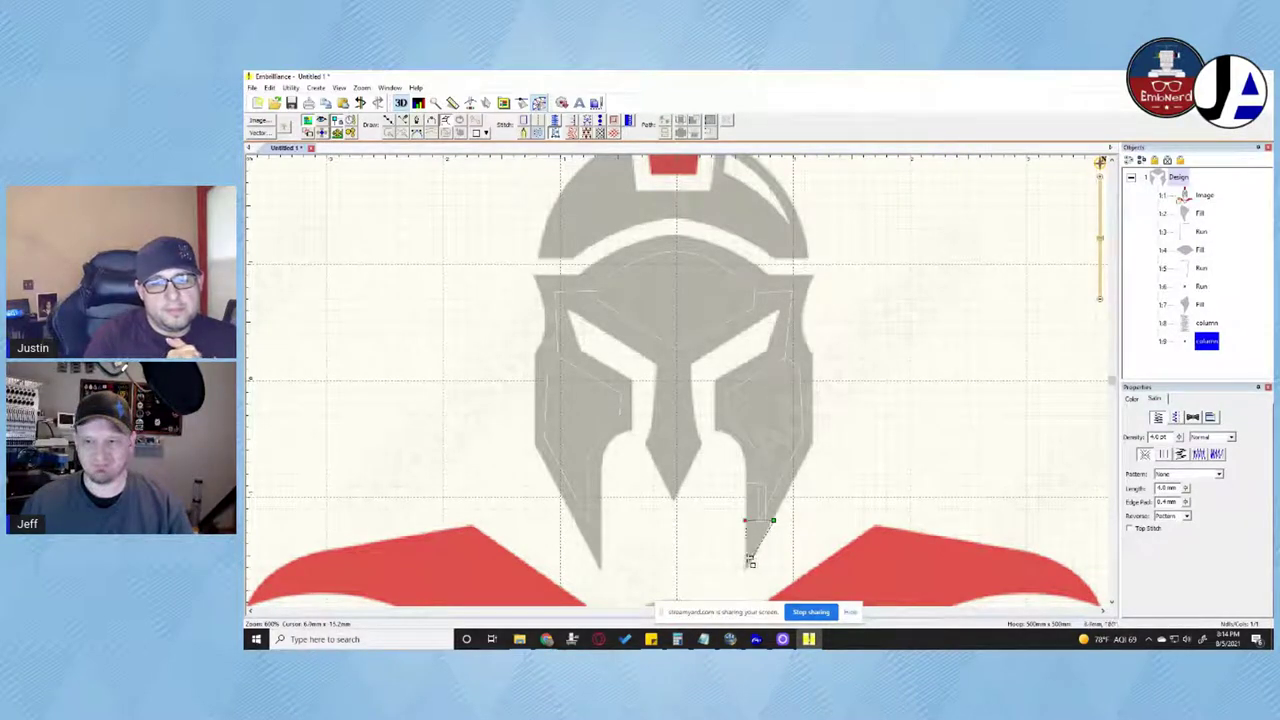
{"action": "key", "text": "Return"}
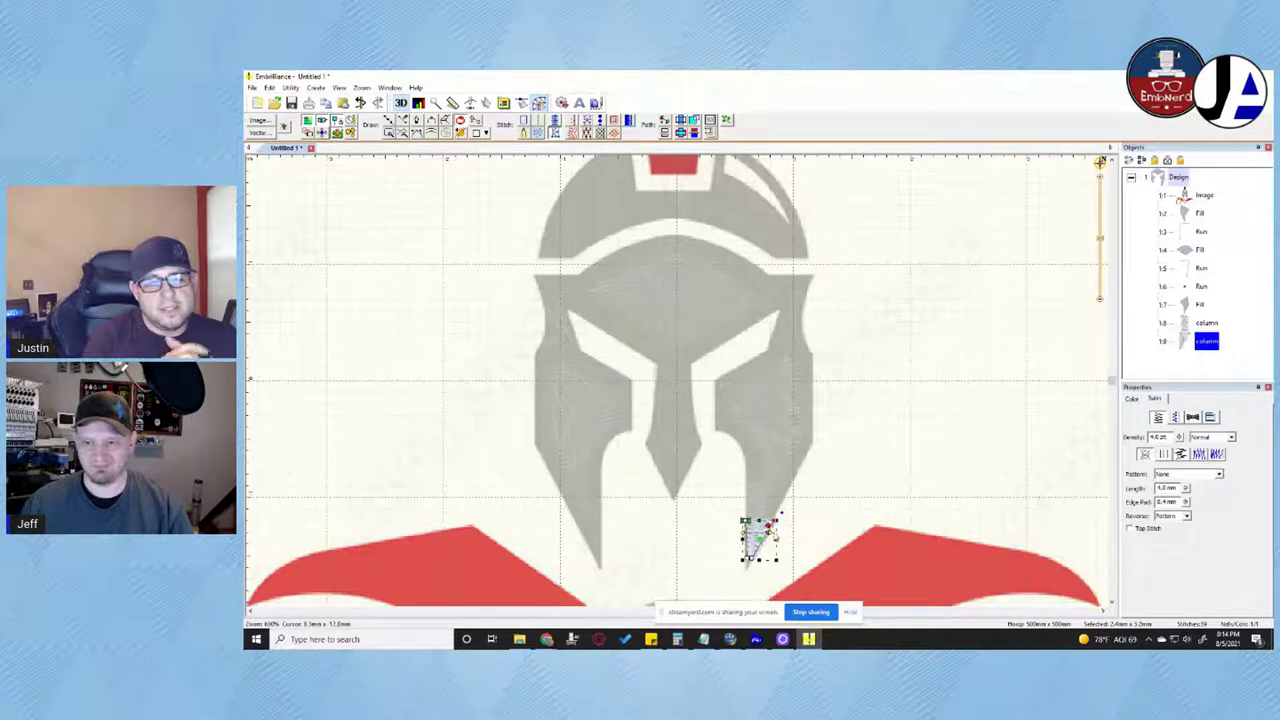
{"action": "left_click_drag", "start_coordinate": [768, 528], "coordinate": [772, 522]}
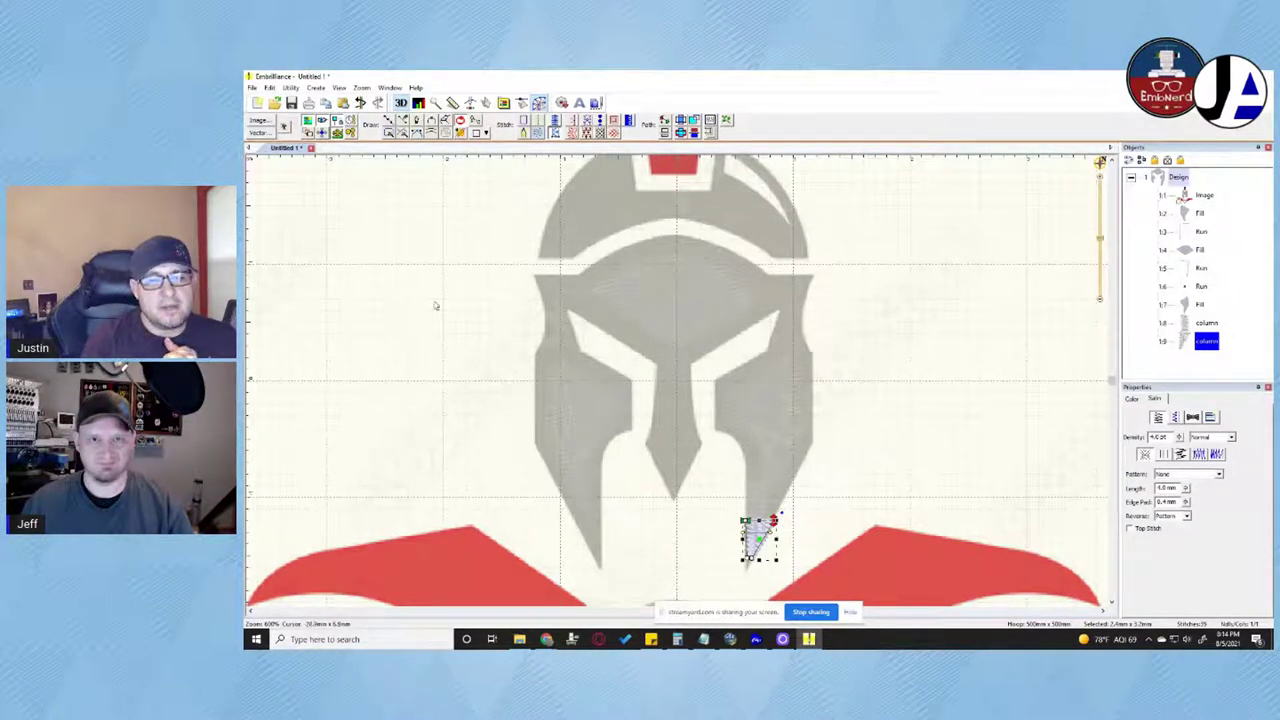
{"action": "left_click", "coordinate": [512, 326]}
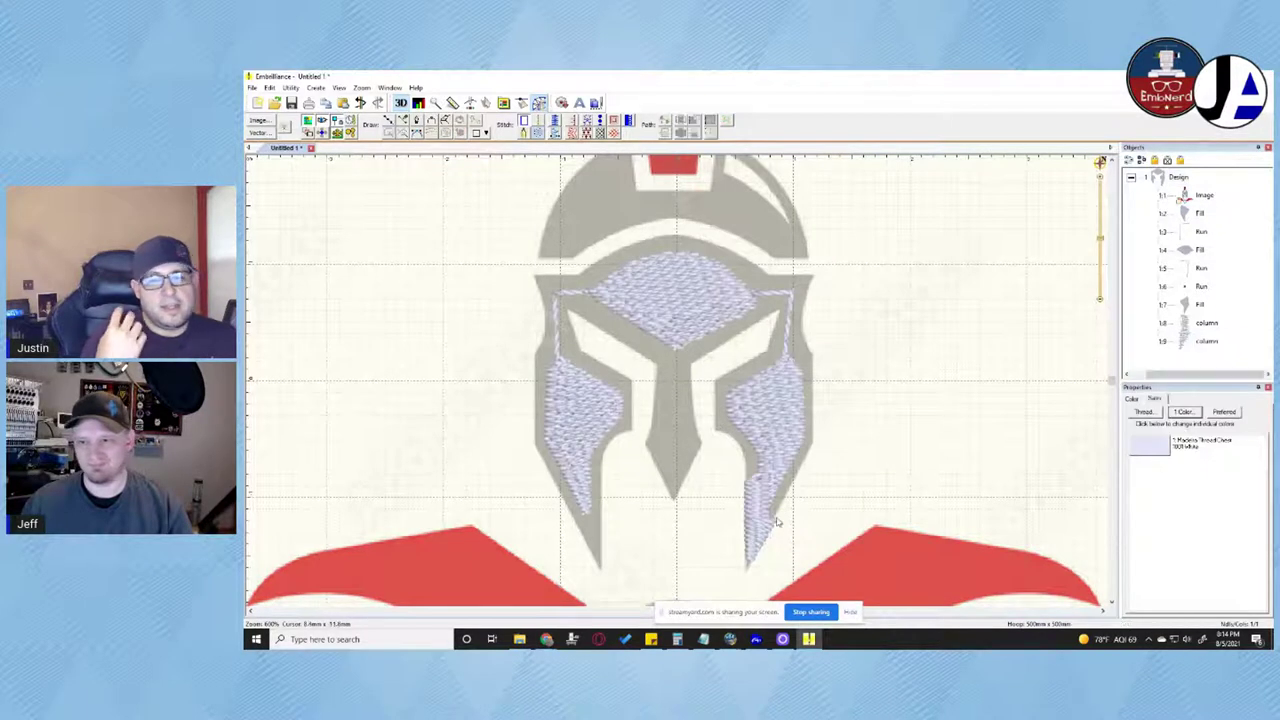
Draw a satin column about 15 mm tall along the right cheek's outer edge, from near the tip up to the cheek's top
{"action": "left_click", "coordinate": [775, 521]}
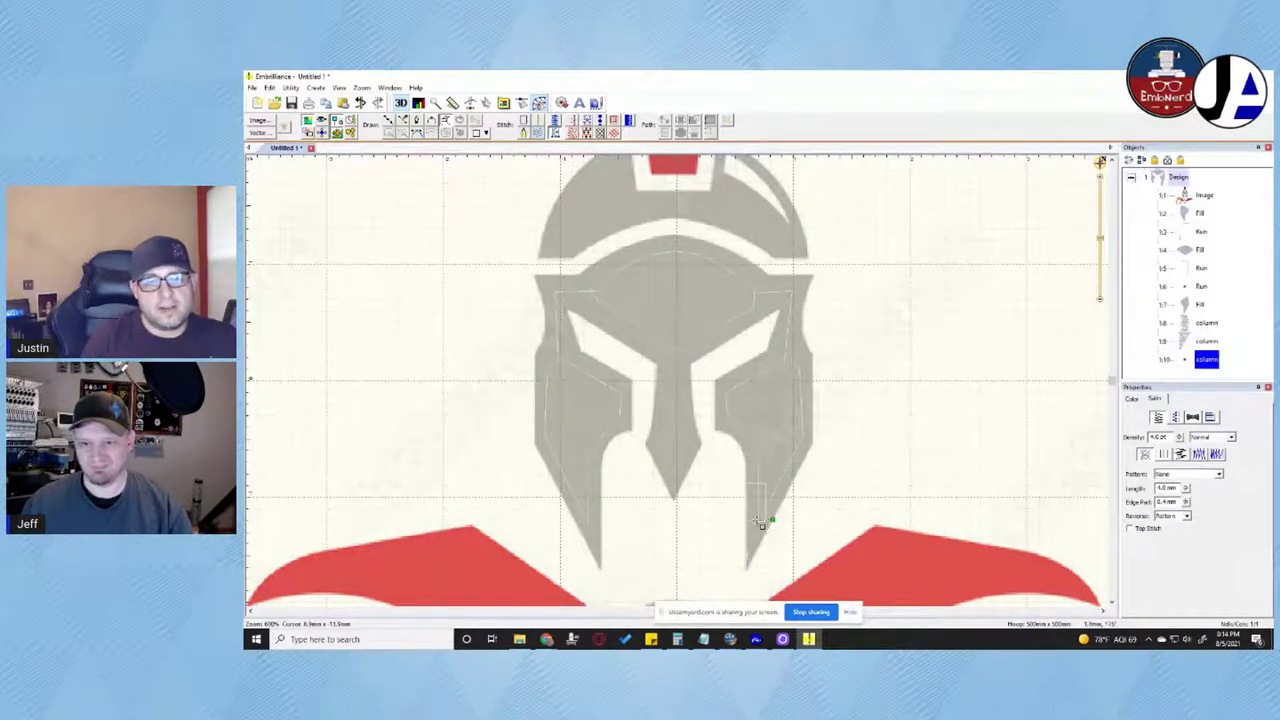
{"action": "left_click", "coordinate": [792, 438]}
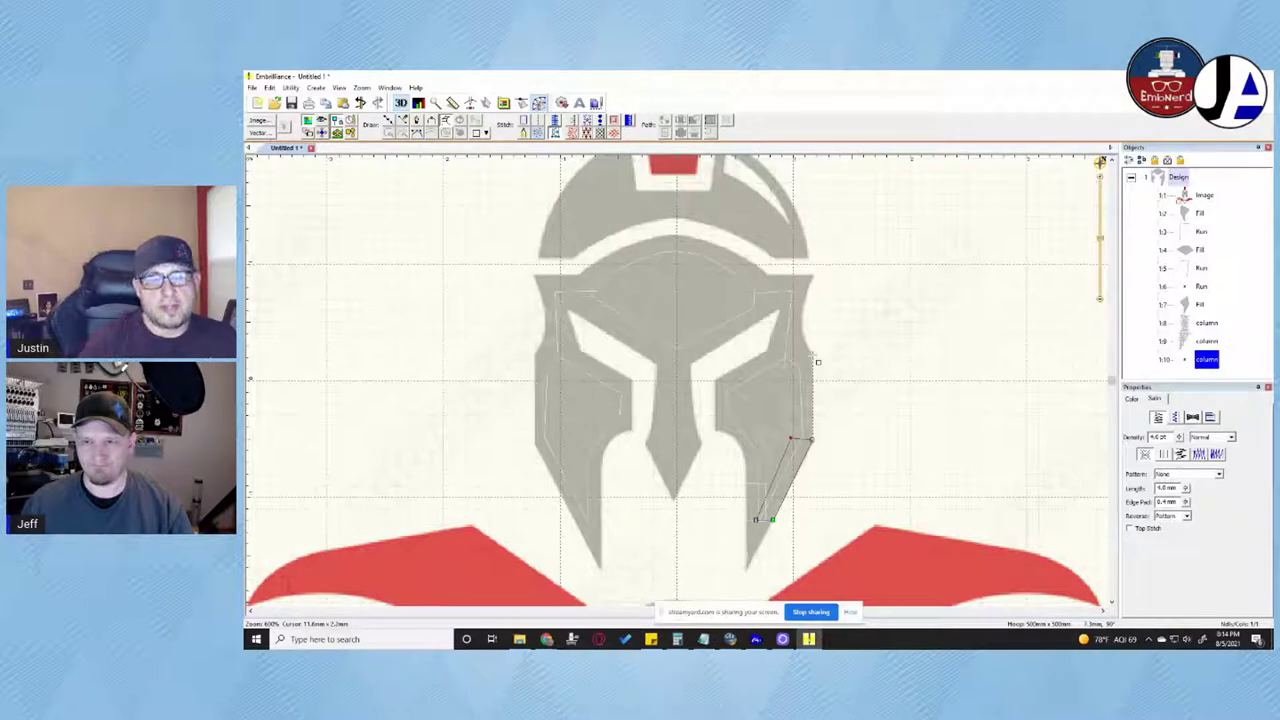
{"action": "left_click", "coordinate": [812, 357]}
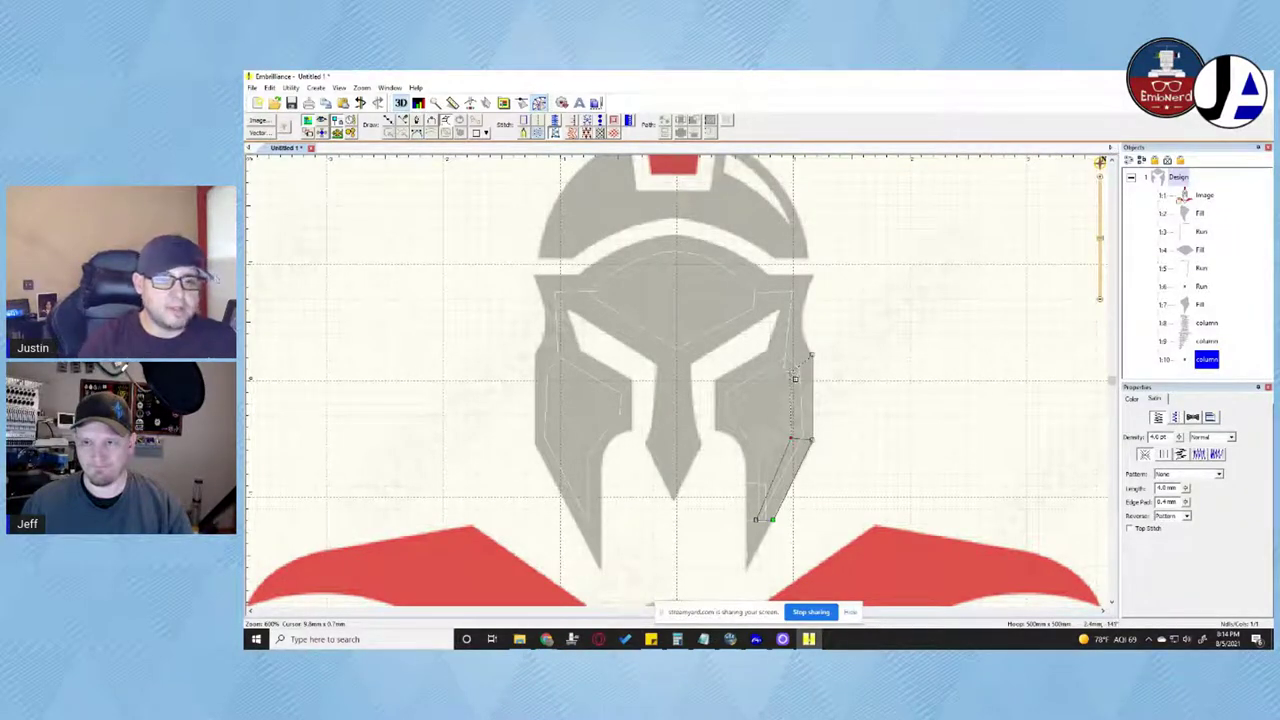
{"action": "left_click", "coordinate": [792, 372]}
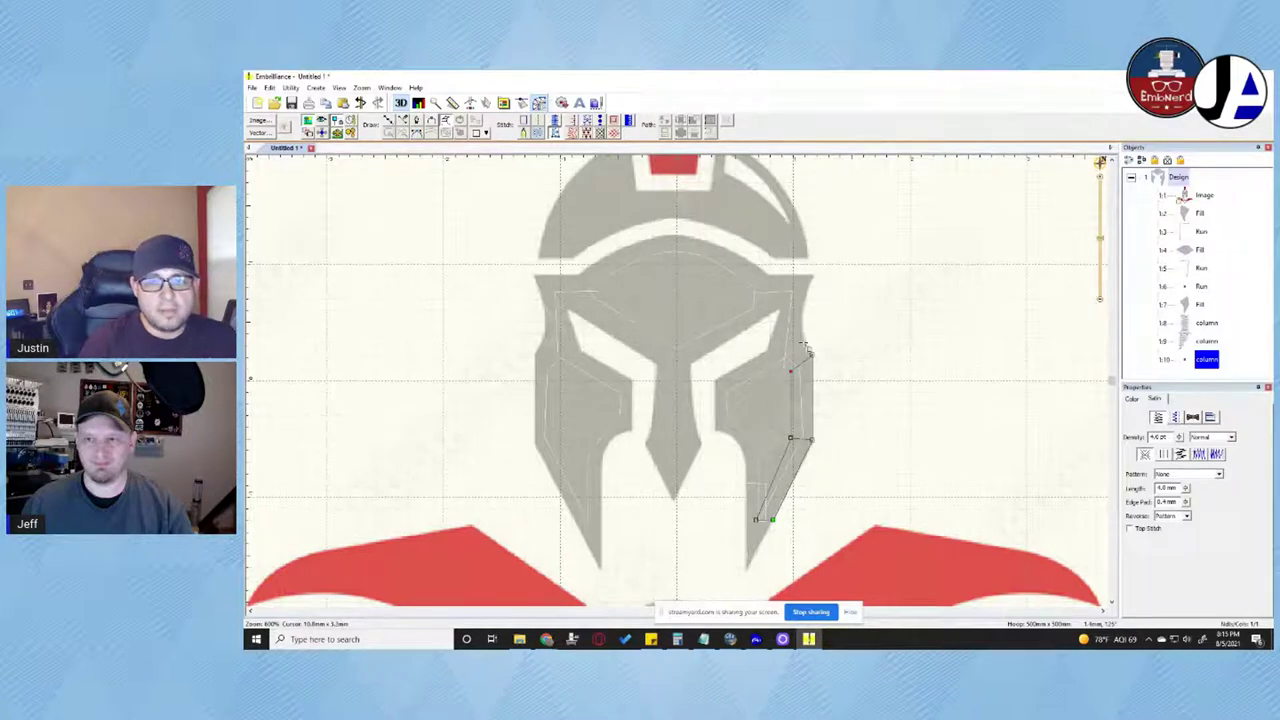
{"action": "left_click", "coordinate": [802, 343]}
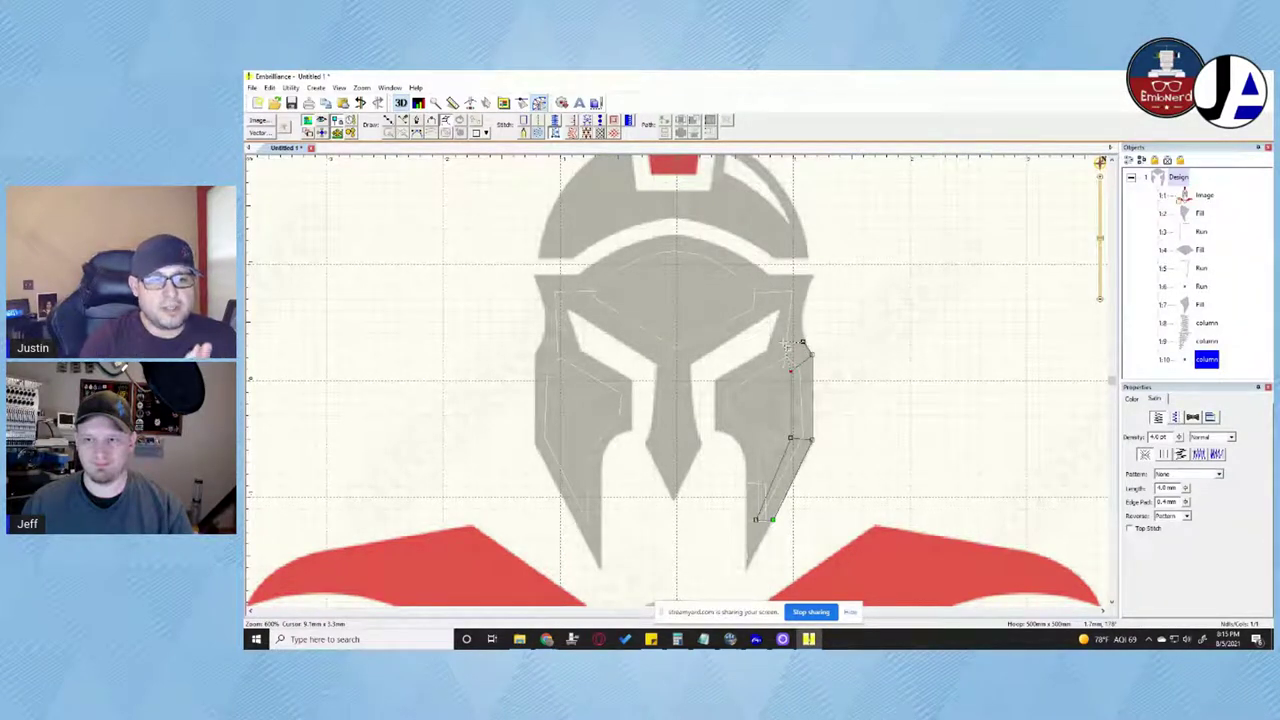
{"action": "key", "text": "Return"}
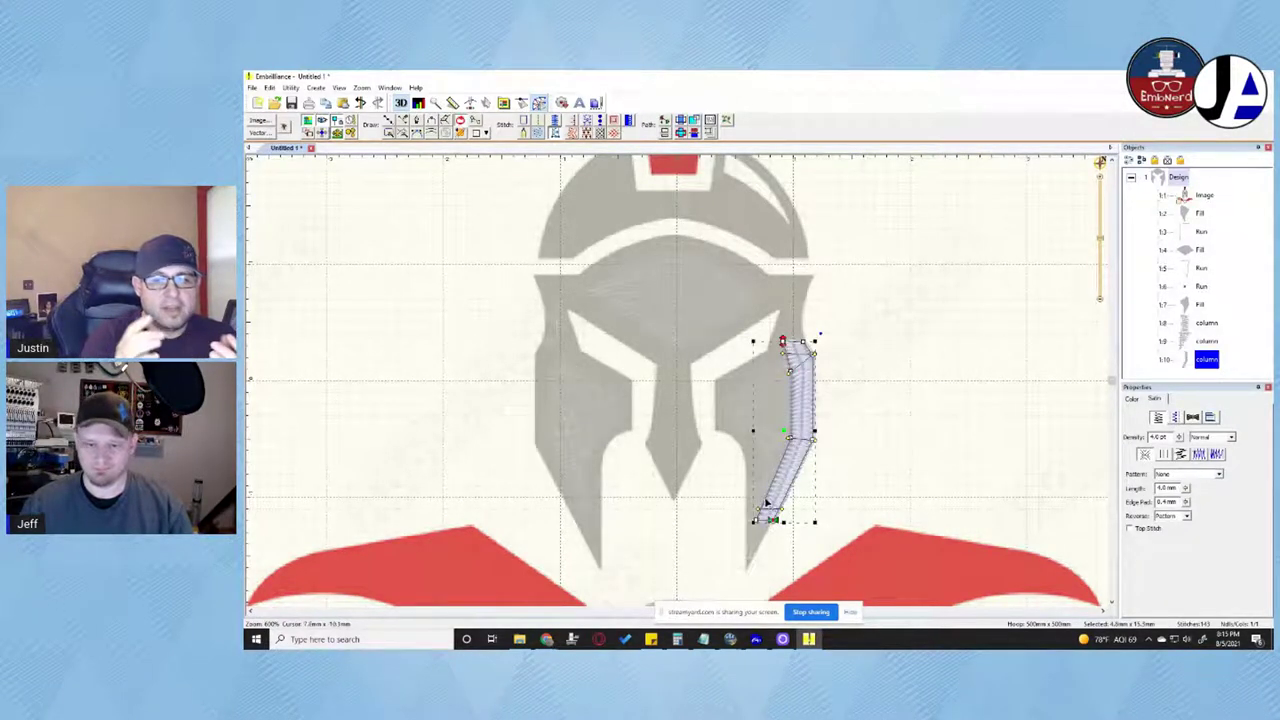
Draw a satin column about 7 by 12 mm along the right cheek's inner edge and up its top edge beneath the eye
{"action": "left_click", "coordinate": [764, 487]}
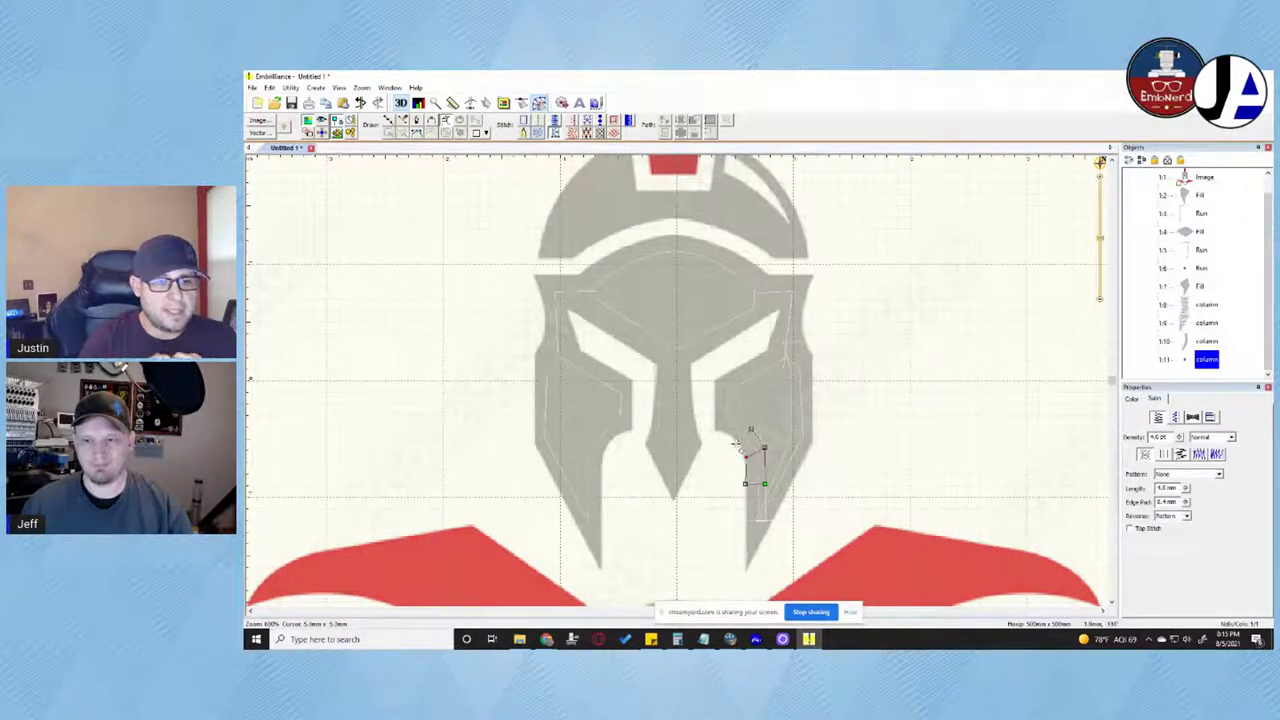
{"action": "left_click", "coordinate": [739, 441]}
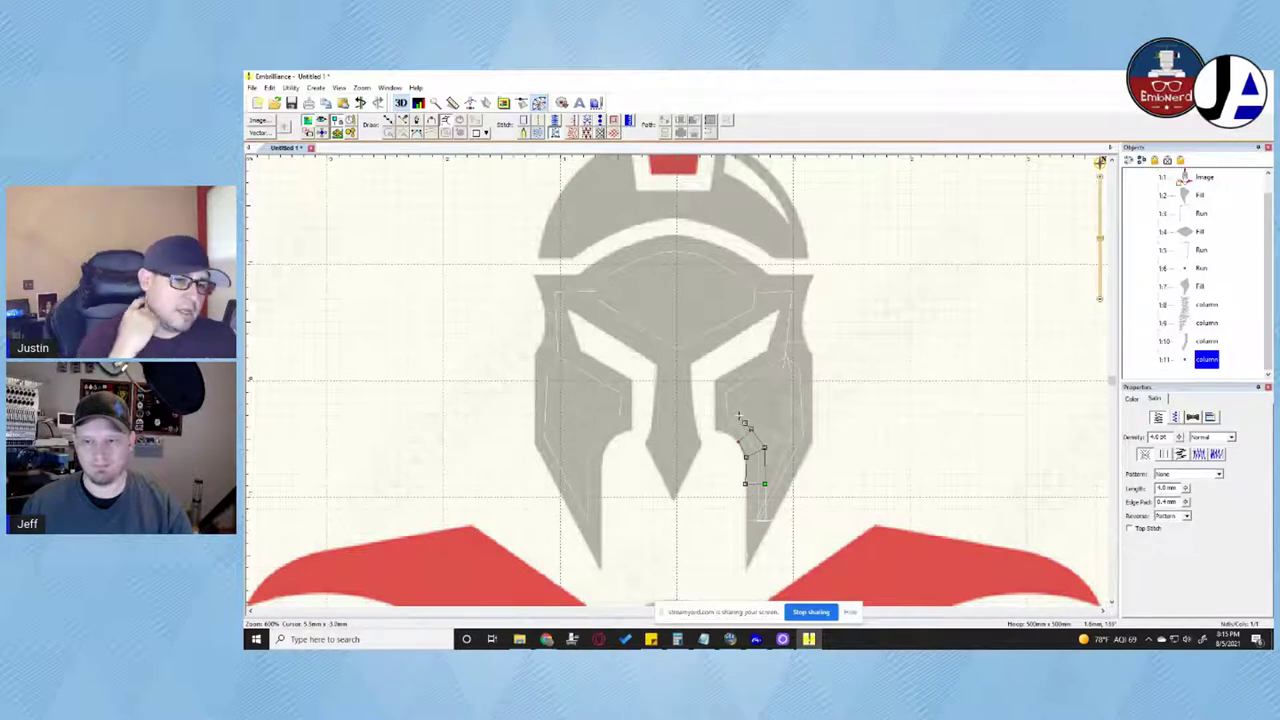
{"action": "left_click", "coordinate": [739, 416]}
{"action": "left_click", "coordinate": [713, 428]}
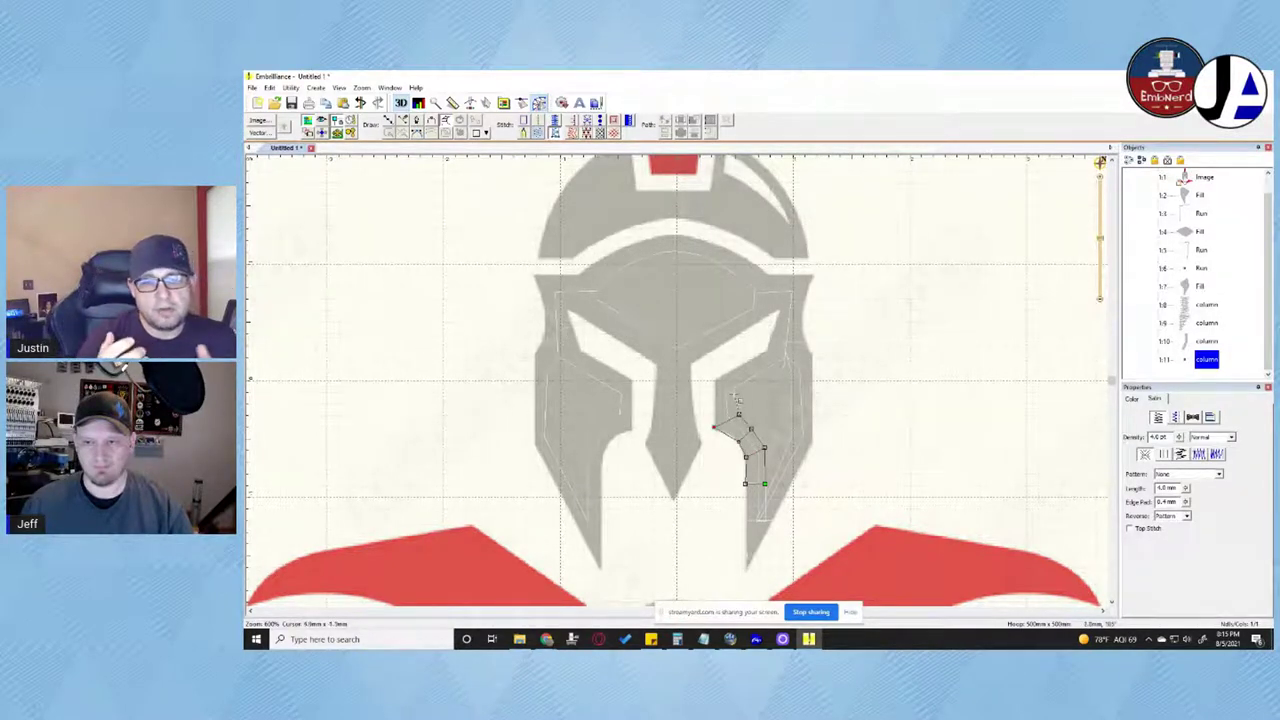
{"action": "left_click", "coordinate": [736, 393]}
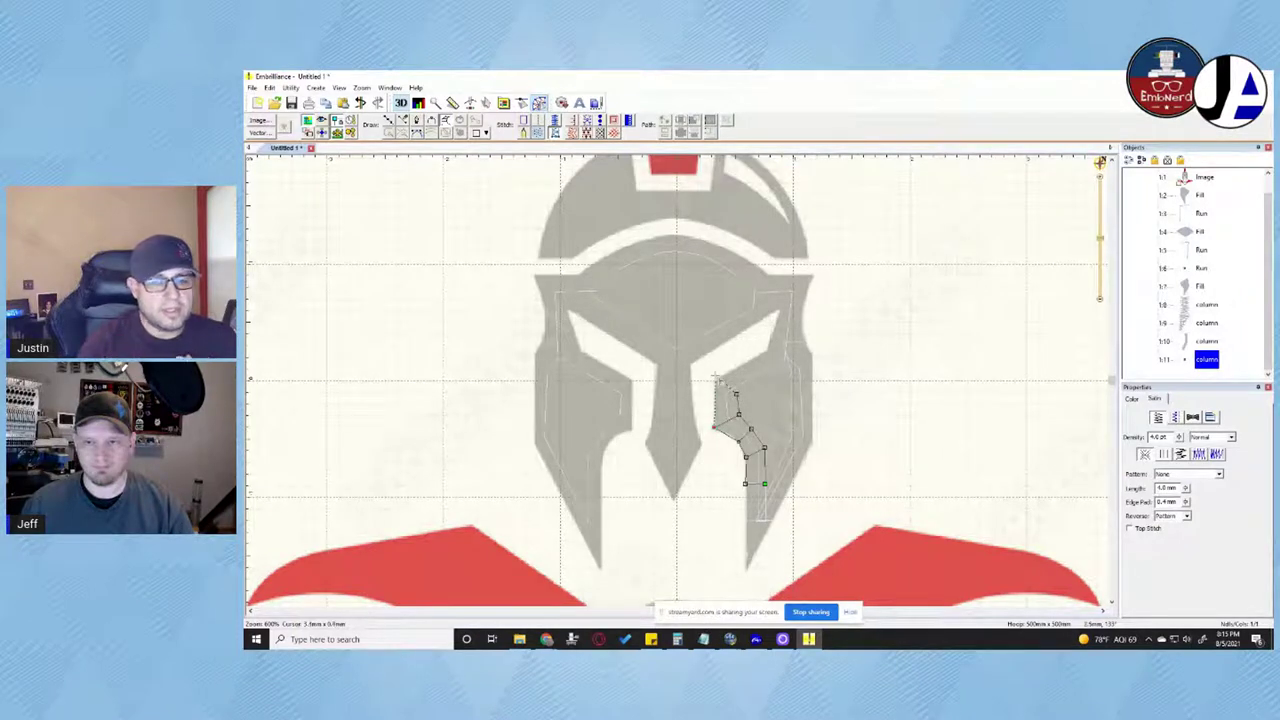
{"action": "left_click", "coordinate": [716, 378]}
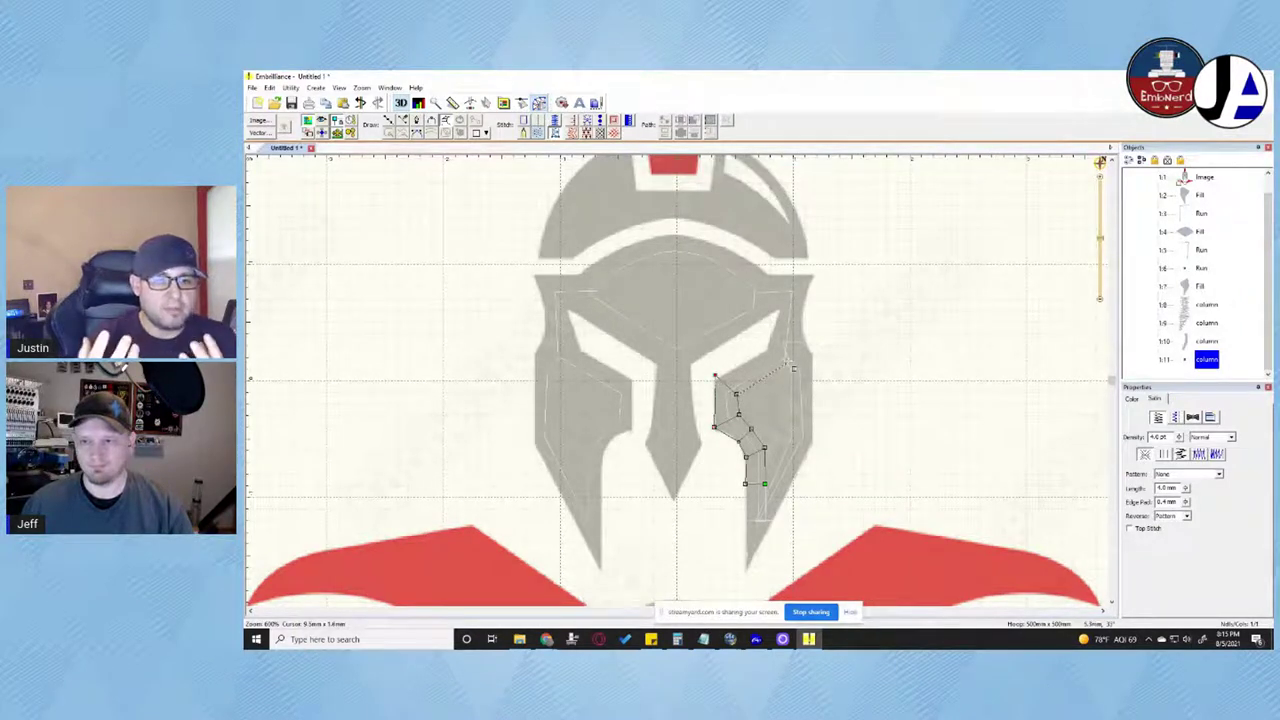
{"action": "left_click", "coordinate": [788, 361]}
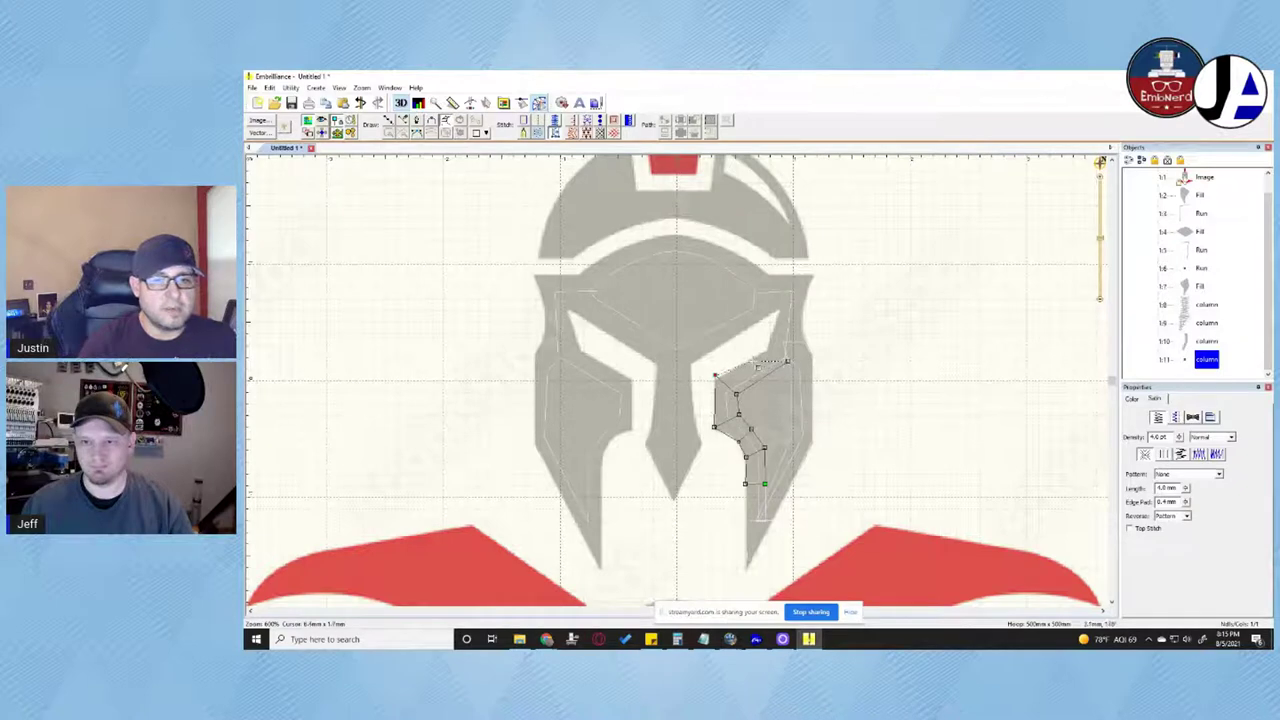
{"action": "left_click", "coordinate": [752, 360]}
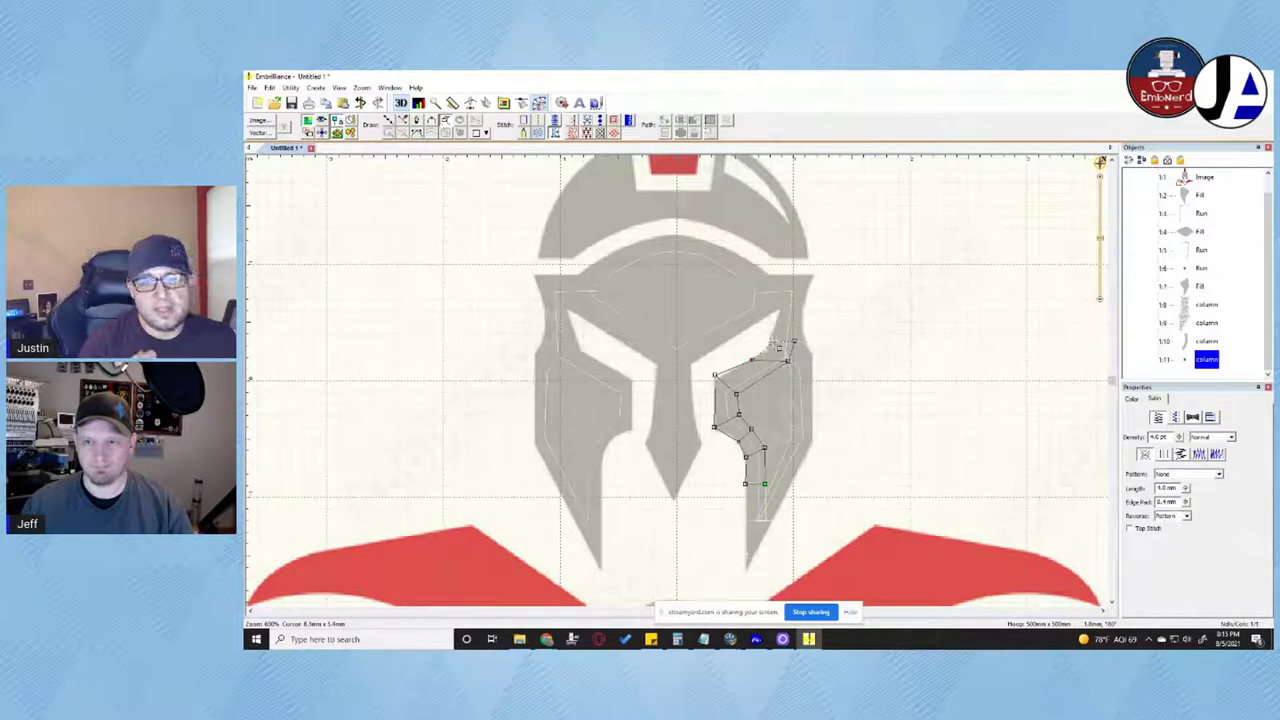
{"action": "key", "text": "Return"}
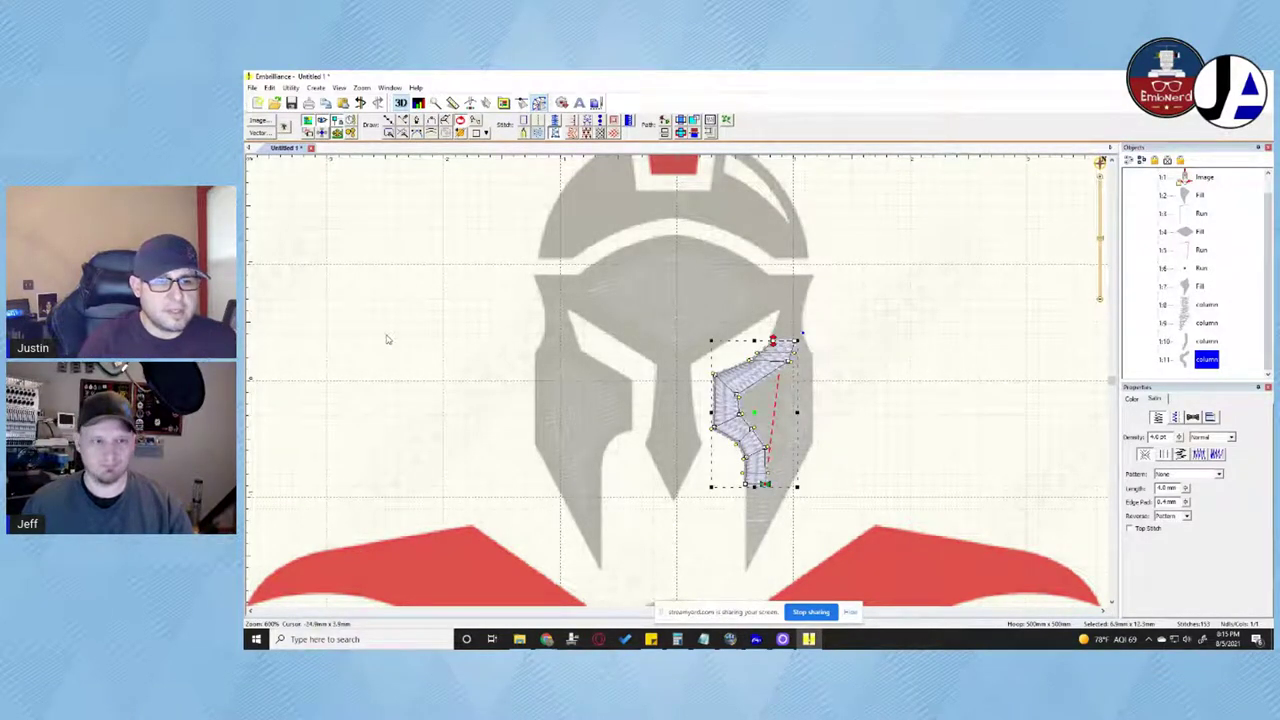
{"action": "left_click", "coordinate": [443, 334]}
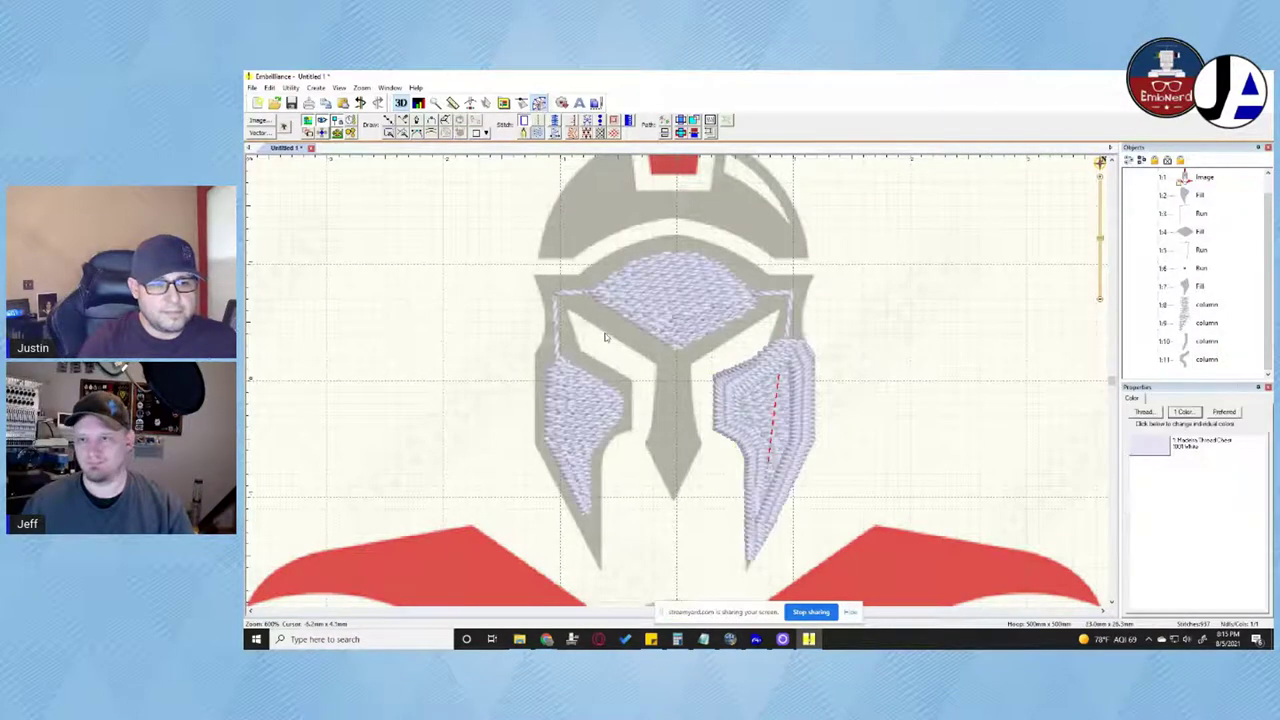
Draw a satin column about 4 by 6 mm from the right cheek's top up beside the eye to the brow's right end
{"action": "left_click", "coordinate": [809, 356]}
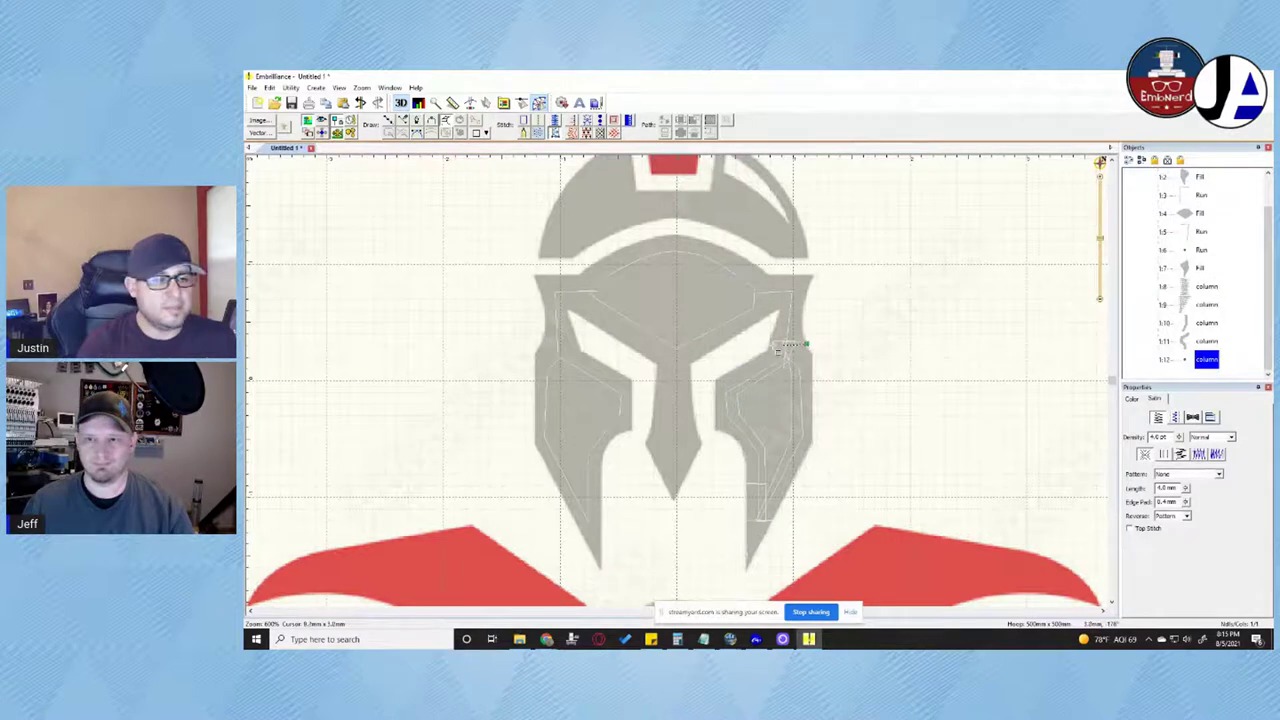
{"action": "left_click", "coordinate": [801, 321]}
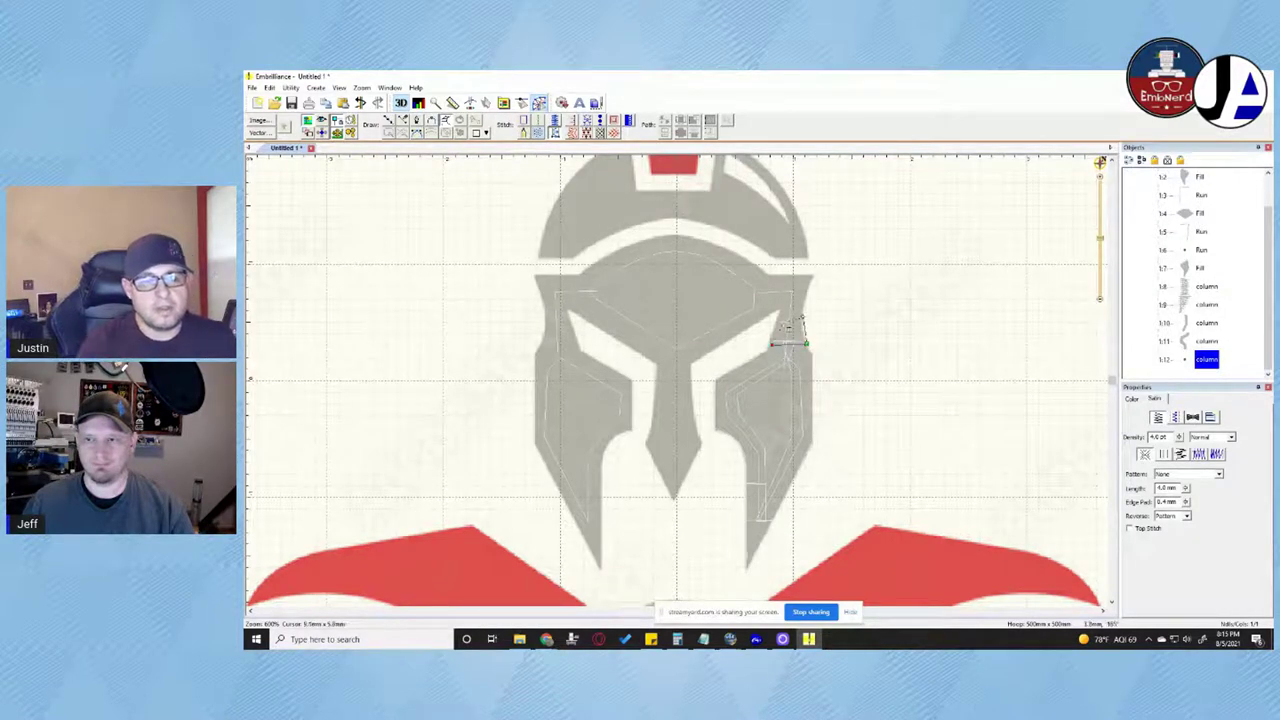
{"action": "left_click", "coordinate": [773, 326]}
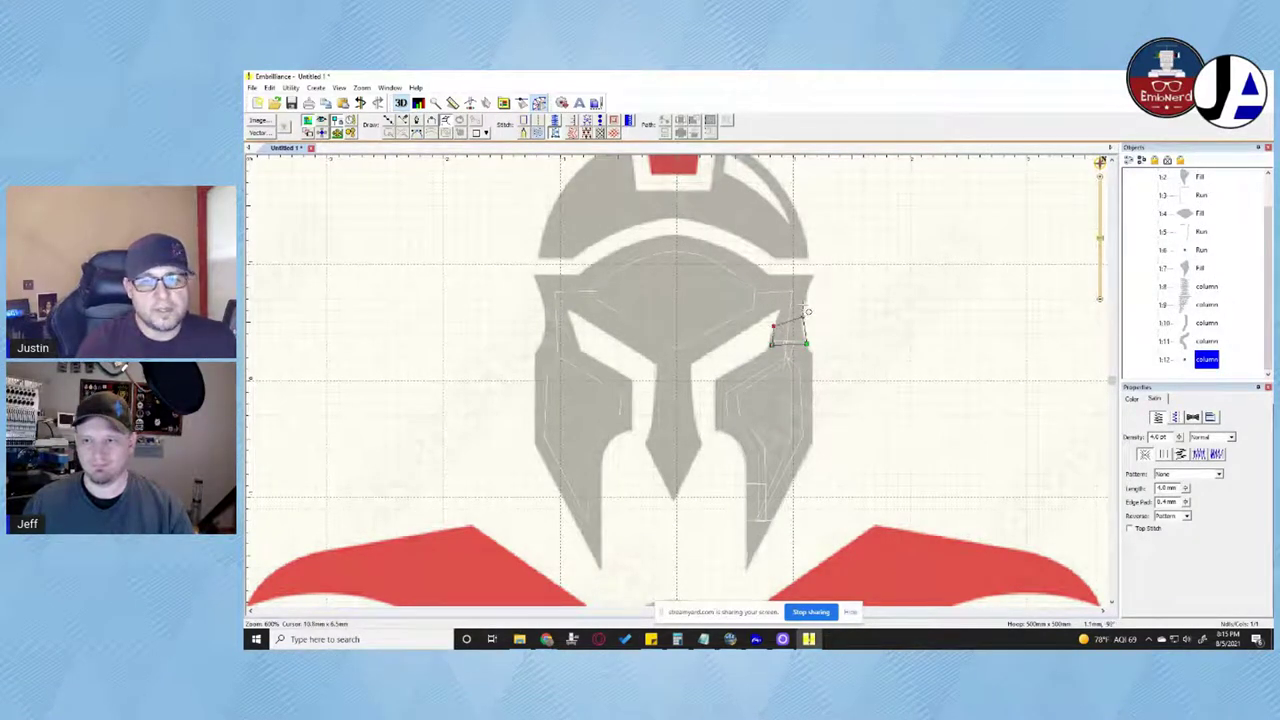
{"action": "left_click", "coordinate": [802, 305]}
{"action": "left_click", "coordinate": [781, 310]}
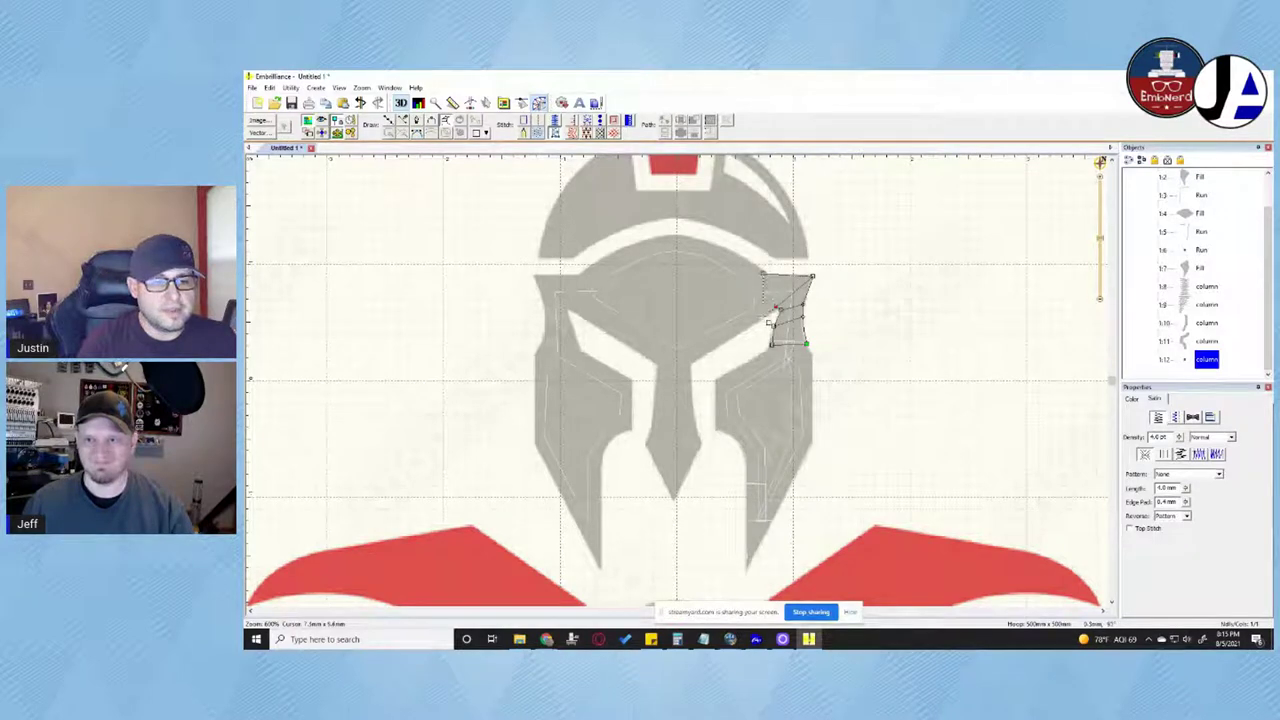
{"action": "key", "text": "Return"}
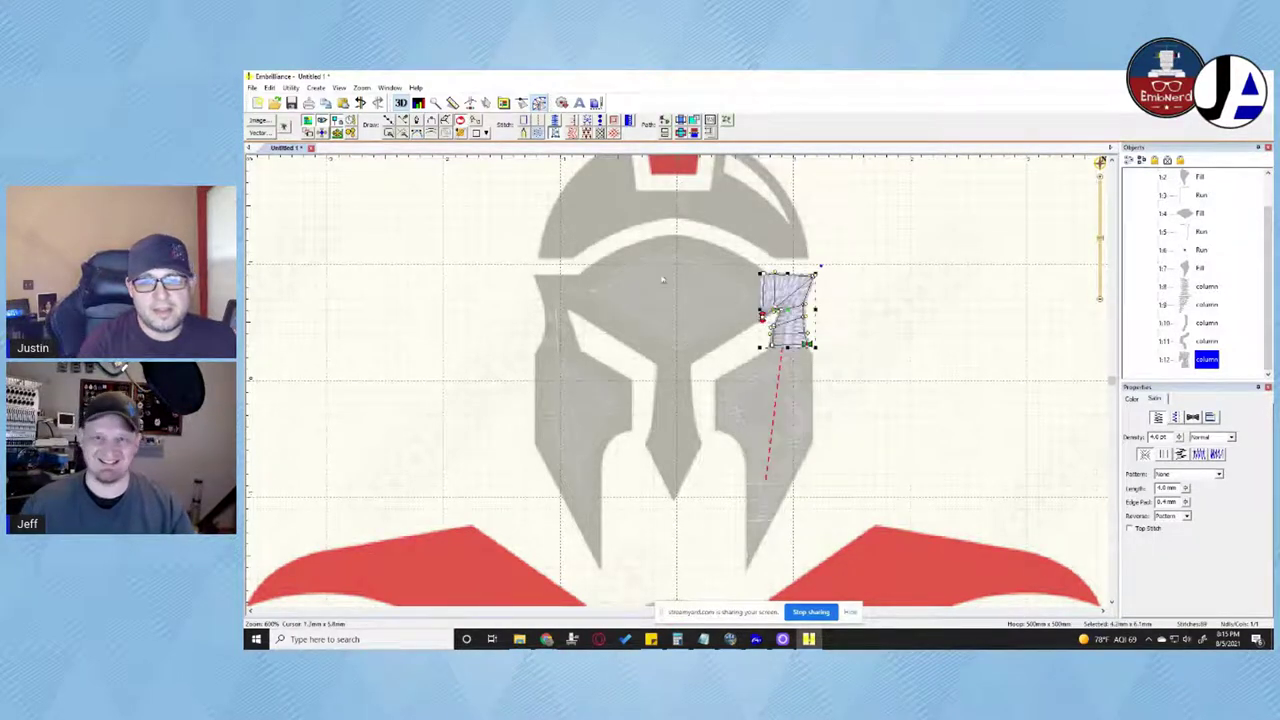
{"action": "key", "text": "Escape"}
Draw a run stitch path about 17 by 17 mm along the brow's lower edge and down the left cheek's inner edge
{"action": "left_click", "coordinate": [389, 119]}
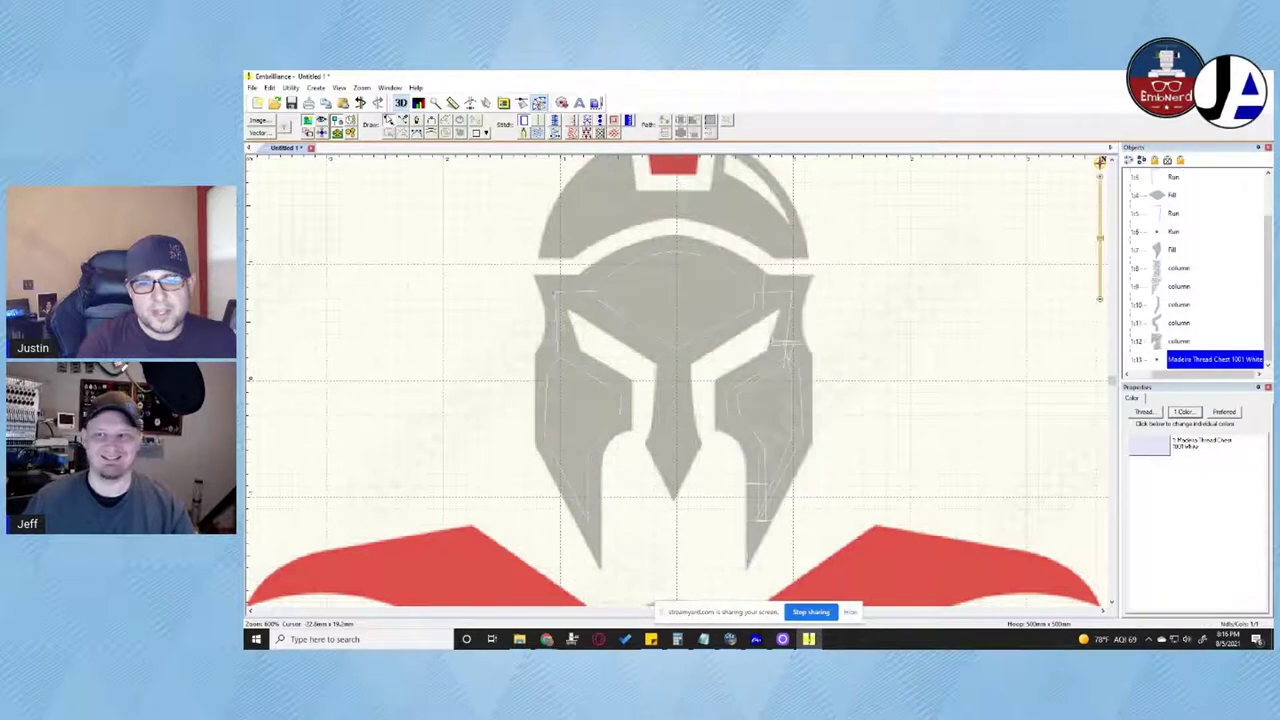
{"action": "left_click", "coordinate": [539, 121]}
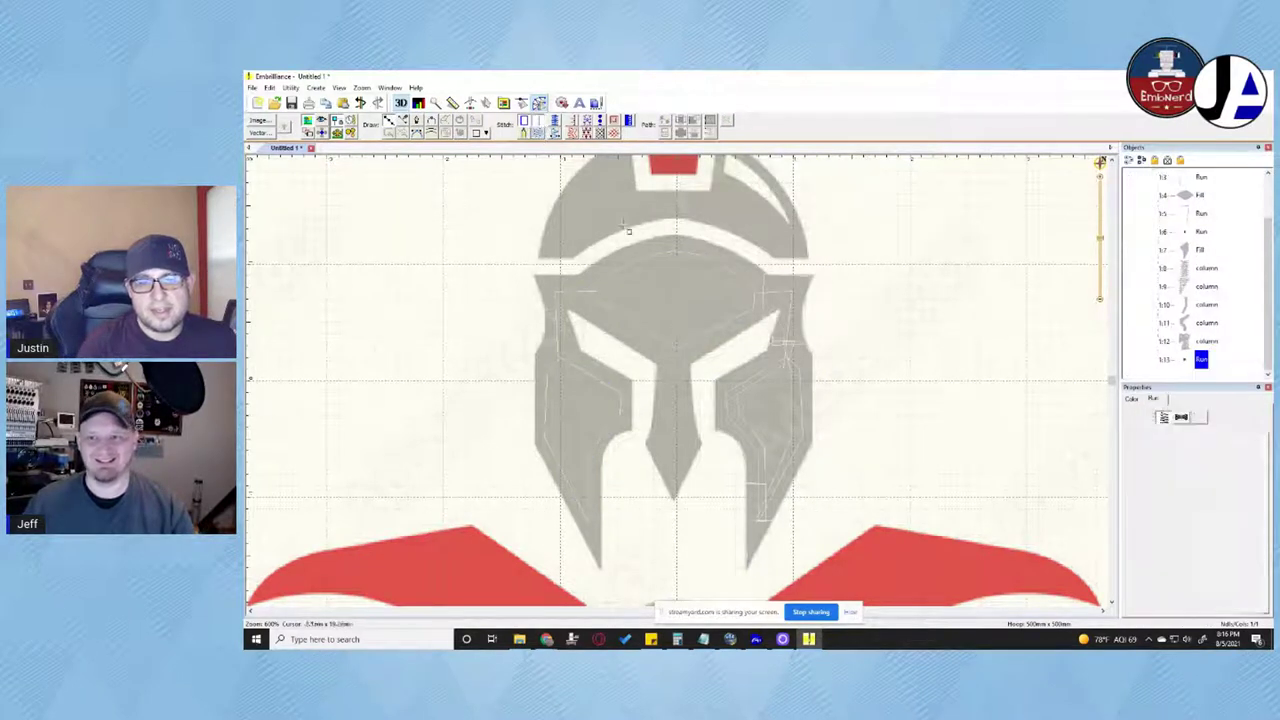
{"action": "left_click", "coordinate": [761, 314]}
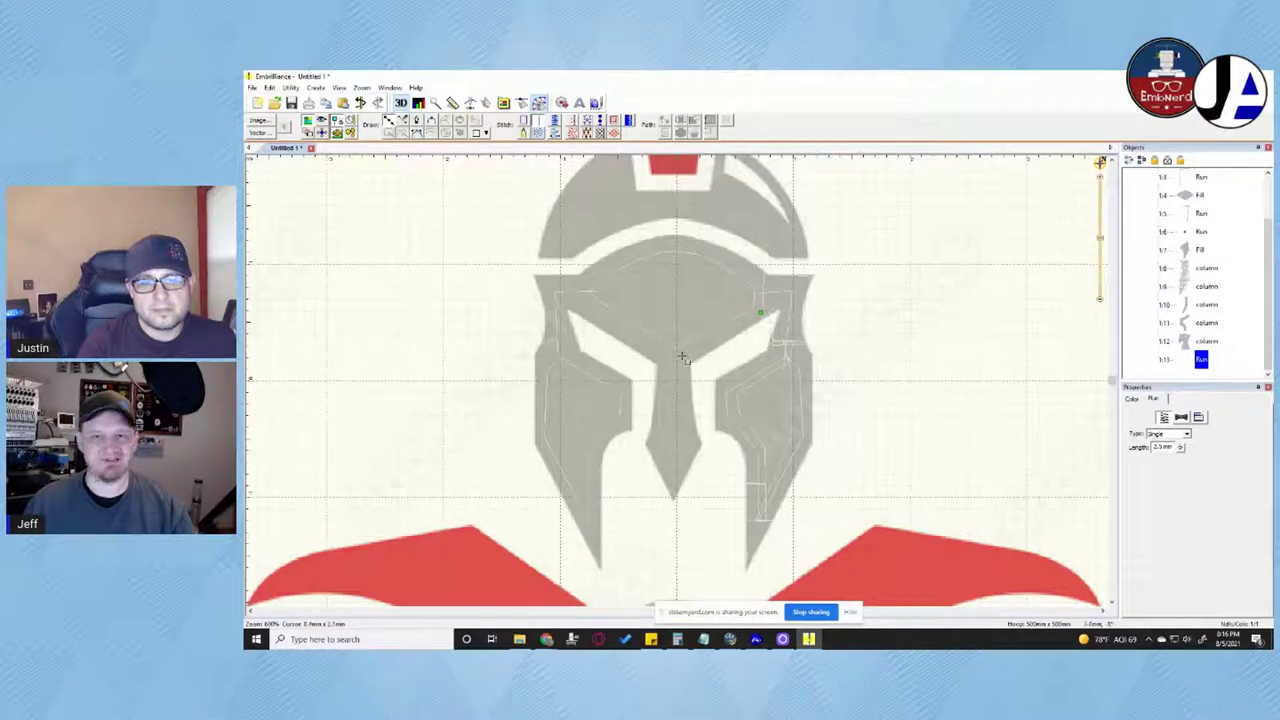
{"action": "left_click", "coordinate": [682, 356]}
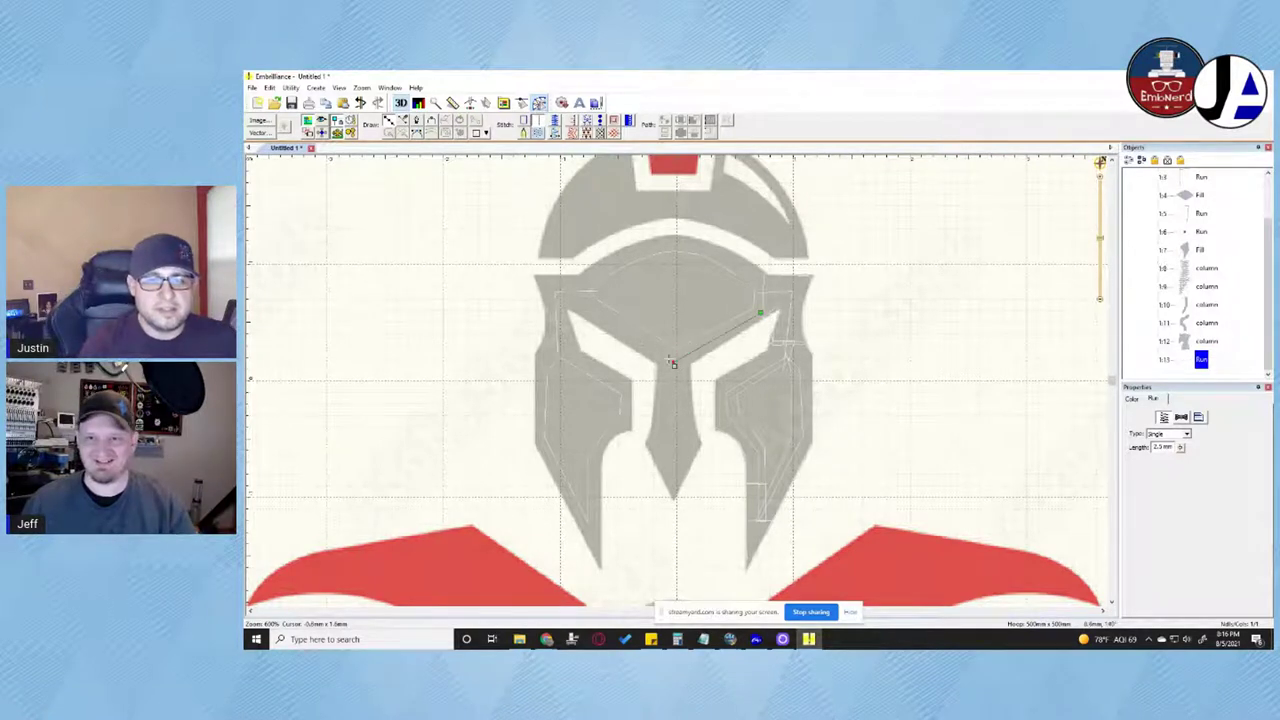
{"action": "left_click", "coordinate": [559, 293]}
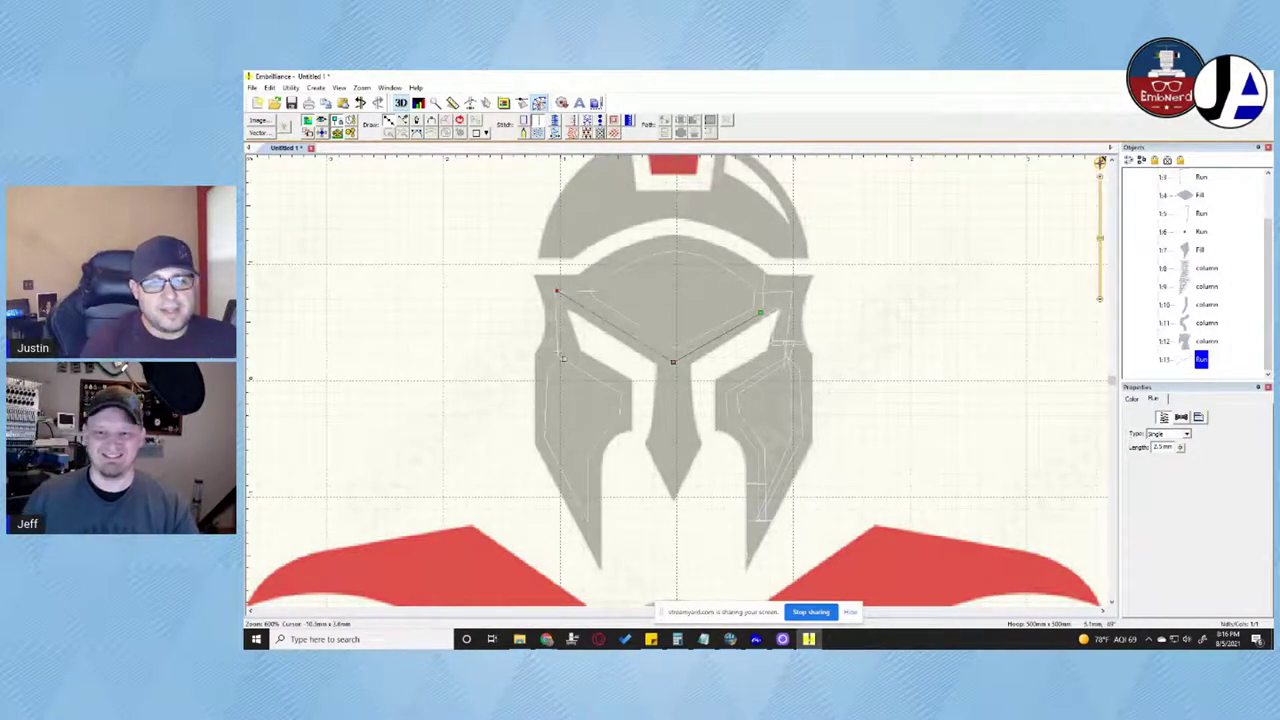
{"action": "left_click", "coordinate": [558, 353]}
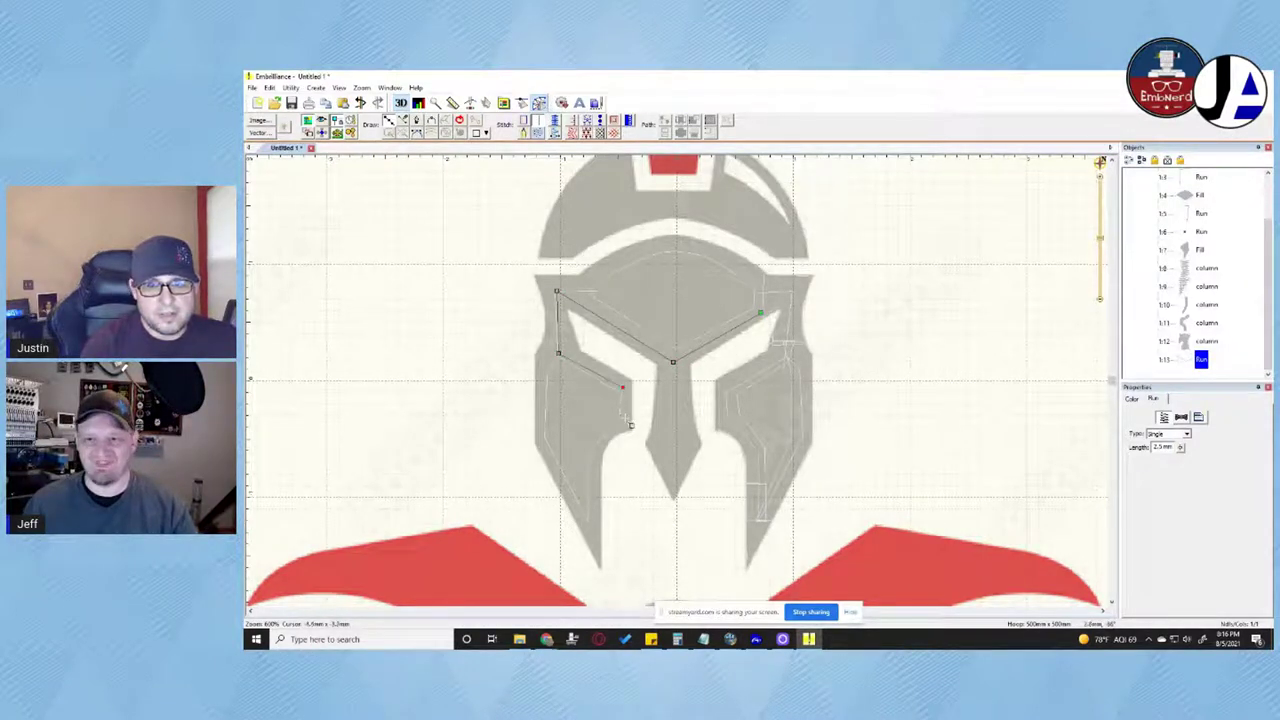
{"action": "left_click", "coordinate": [625, 418]}
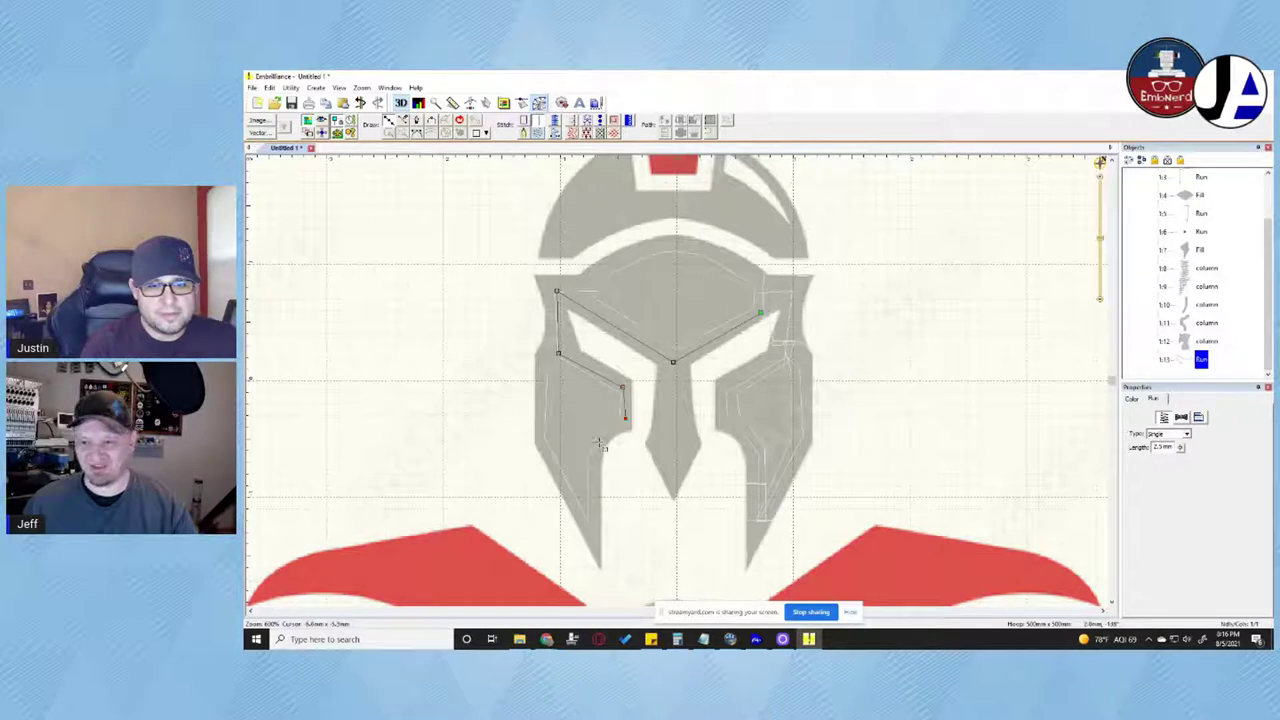
{"action": "left_click", "coordinate": [599, 442]}
{"action": "left_click", "coordinate": [593, 490]}
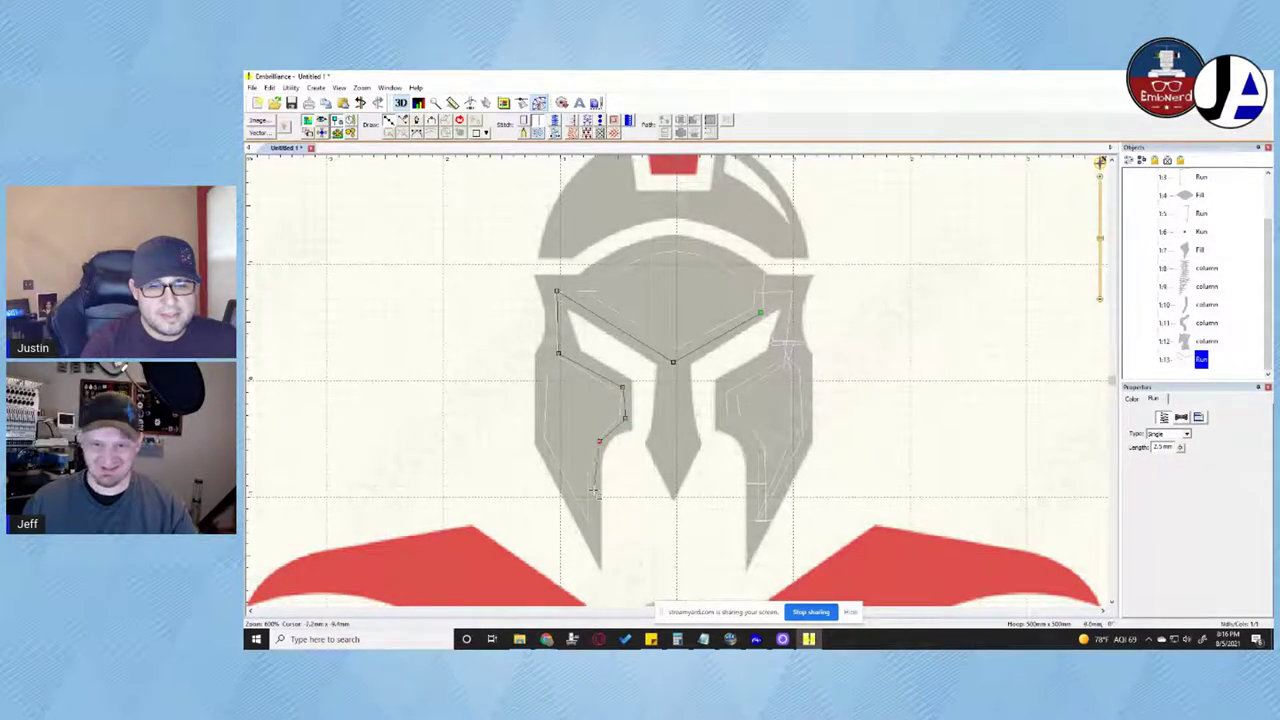
{"action": "key", "text": "Return"}
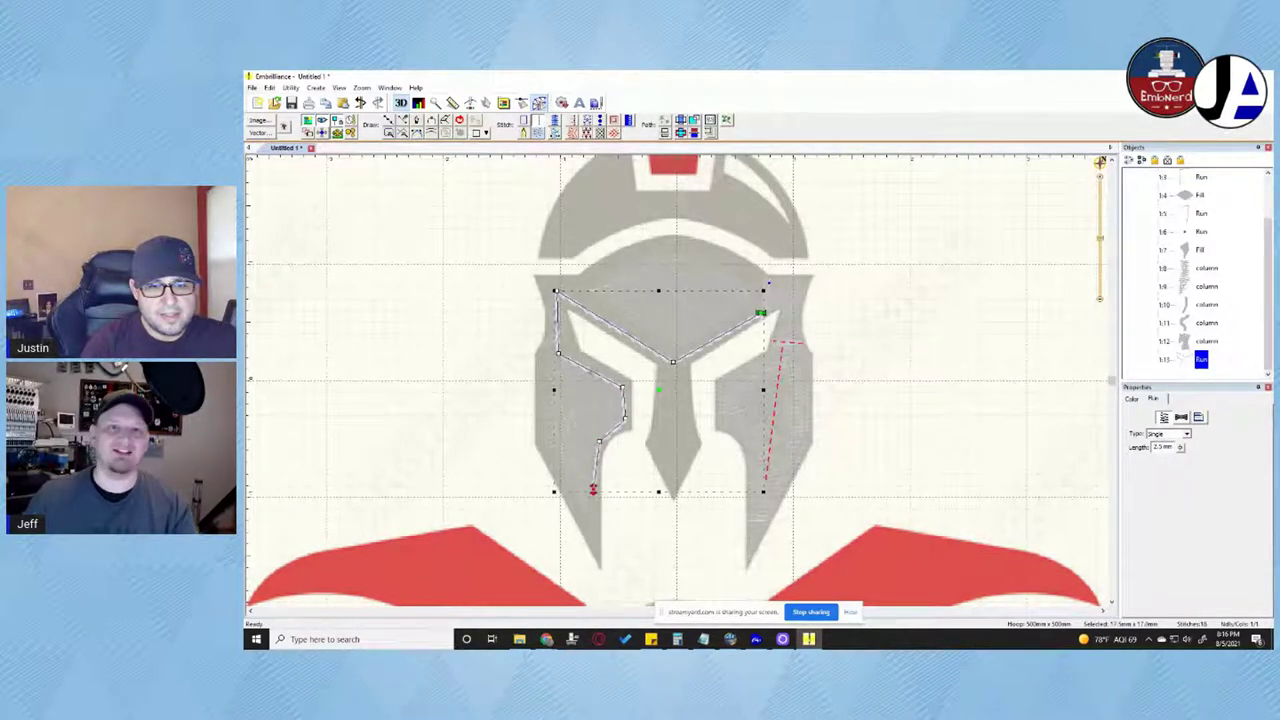
Duplicate the five satin columns that run around the right cheek and up beside the eye to the brow
{"action": "left_click", "coordinate": [486, 104]}
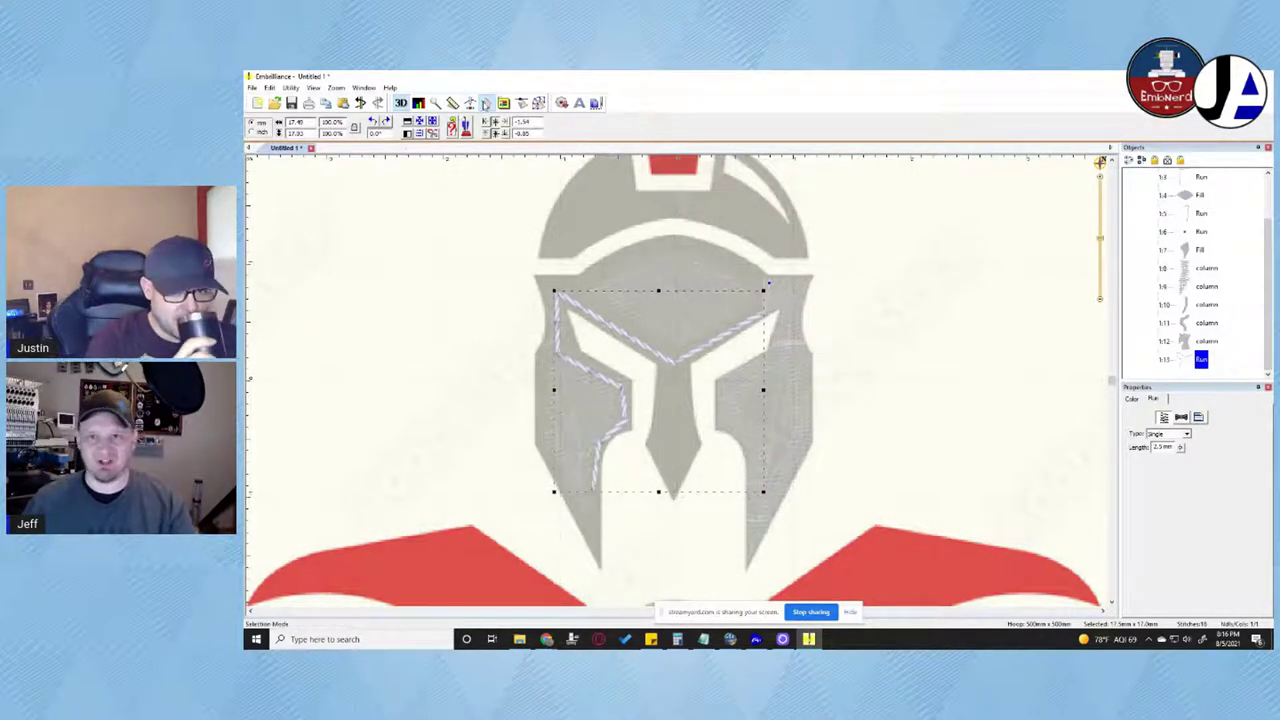
{"action": "left_click", "coordinate": [414, 377]}
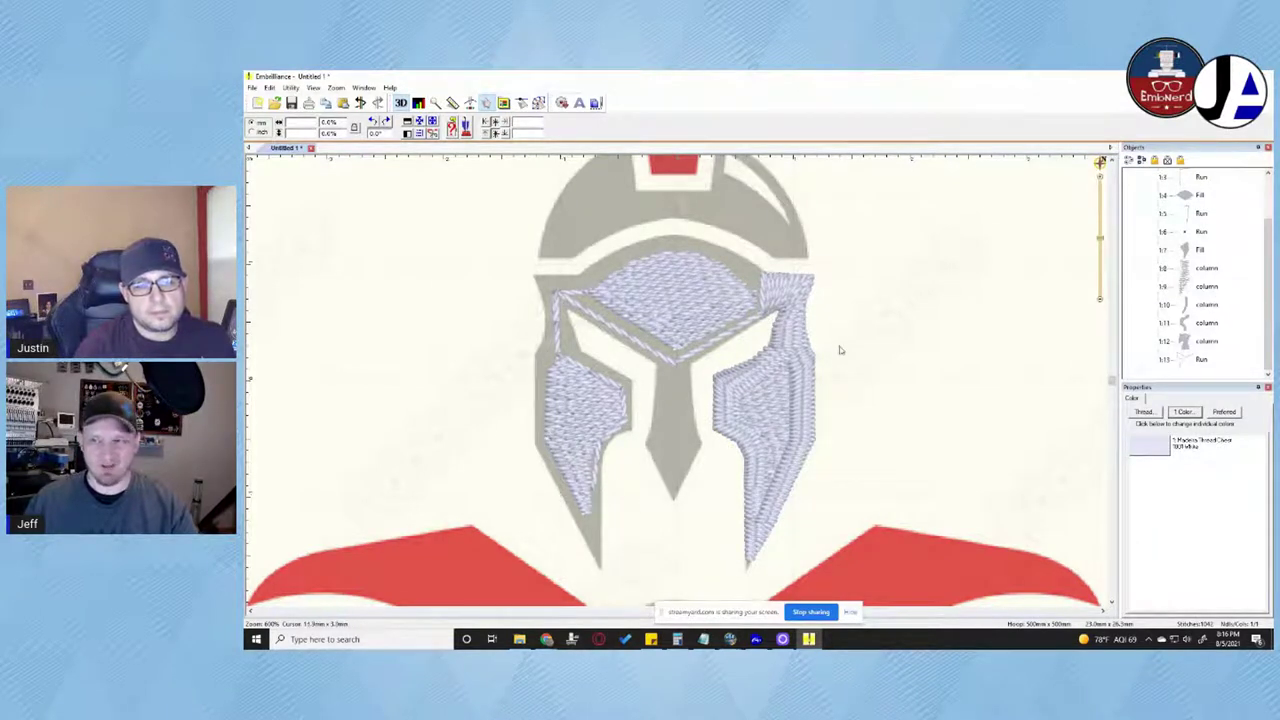
{"action": "left_click", "coordinate": [1200, 250]}
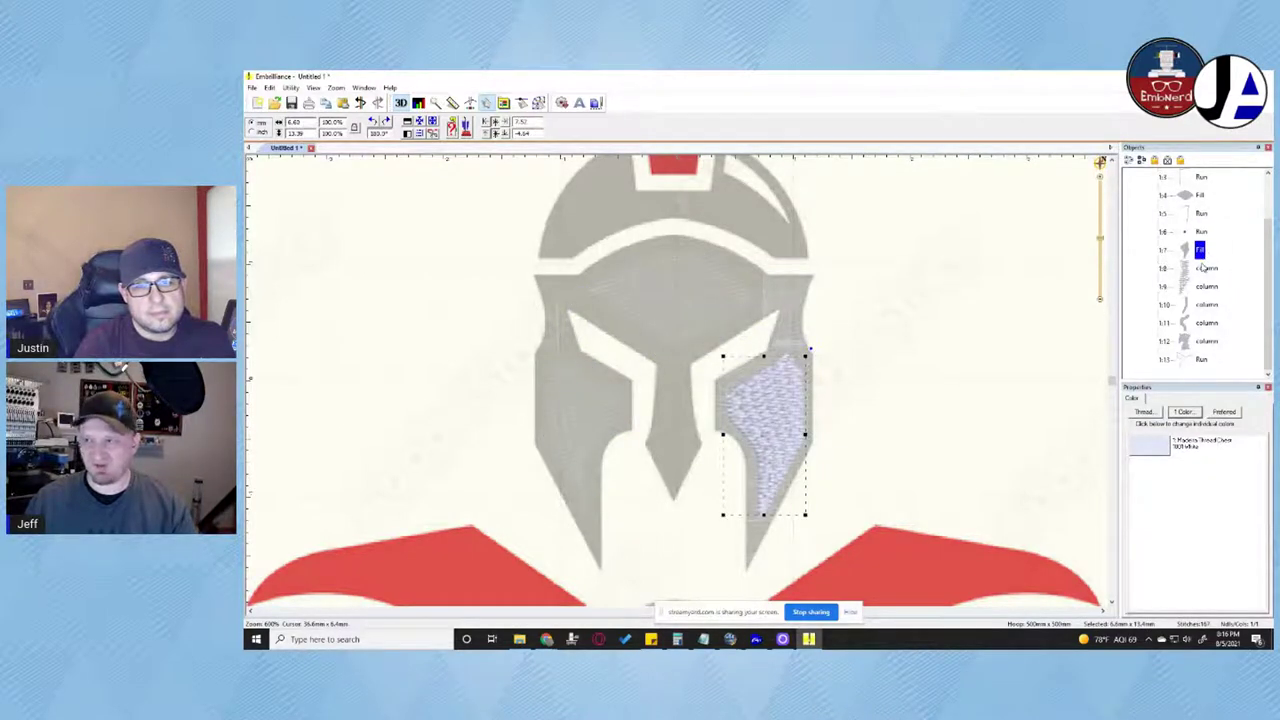
{"action": "left_click", "coordinate": [1203, 268]}
{"action": "left_click", "coordinate": [1206, 287], "text": "shift"}
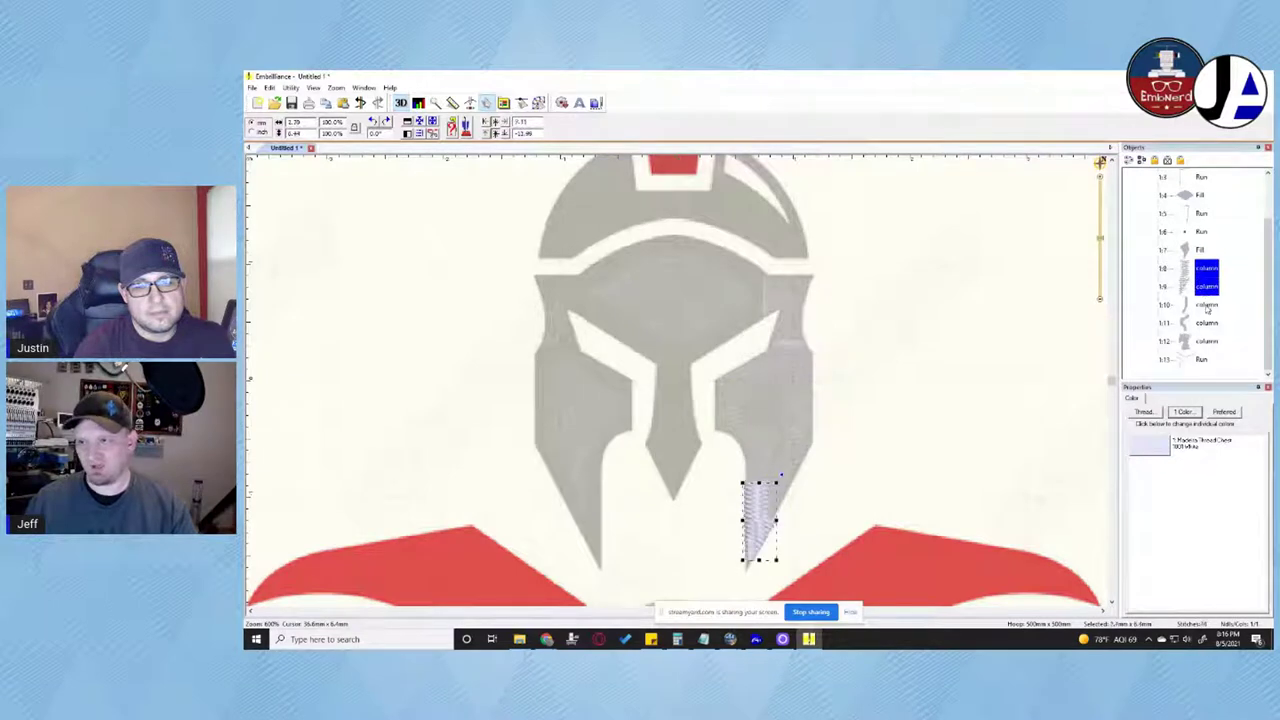
{"action": "left_click", "coordinate": [1206, 304], "text": "shift"}
{"action": "left_click", "coordinate": [1207, 323], "text": "shift"}
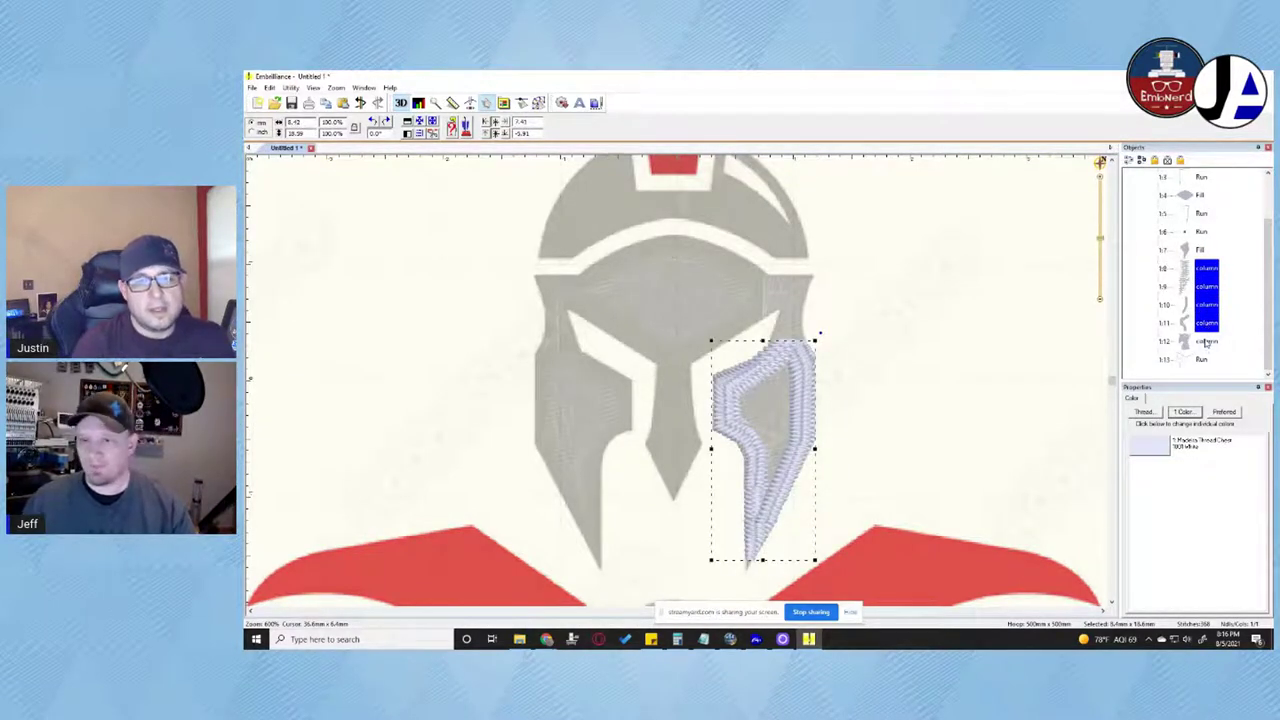
{"action": "left_click", "coordinate": [1207, 342], "text": "shift"}
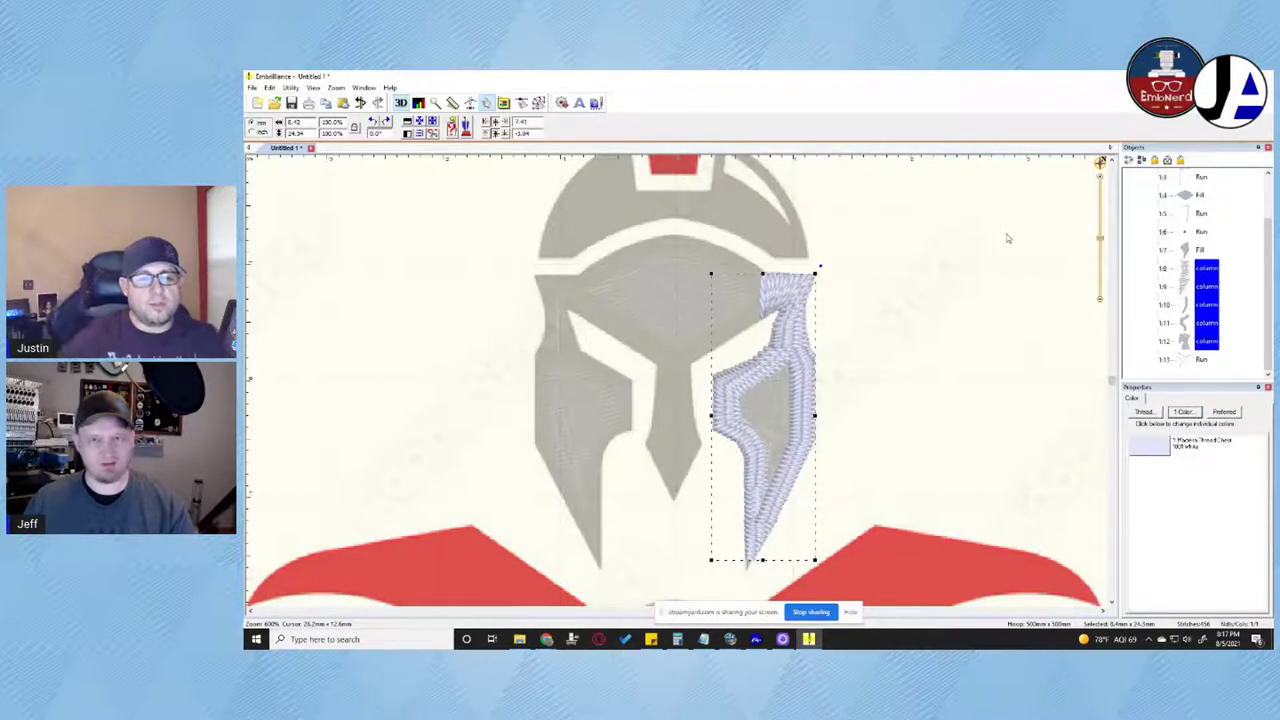
{"action": "key", "text": "ctrl+v"}
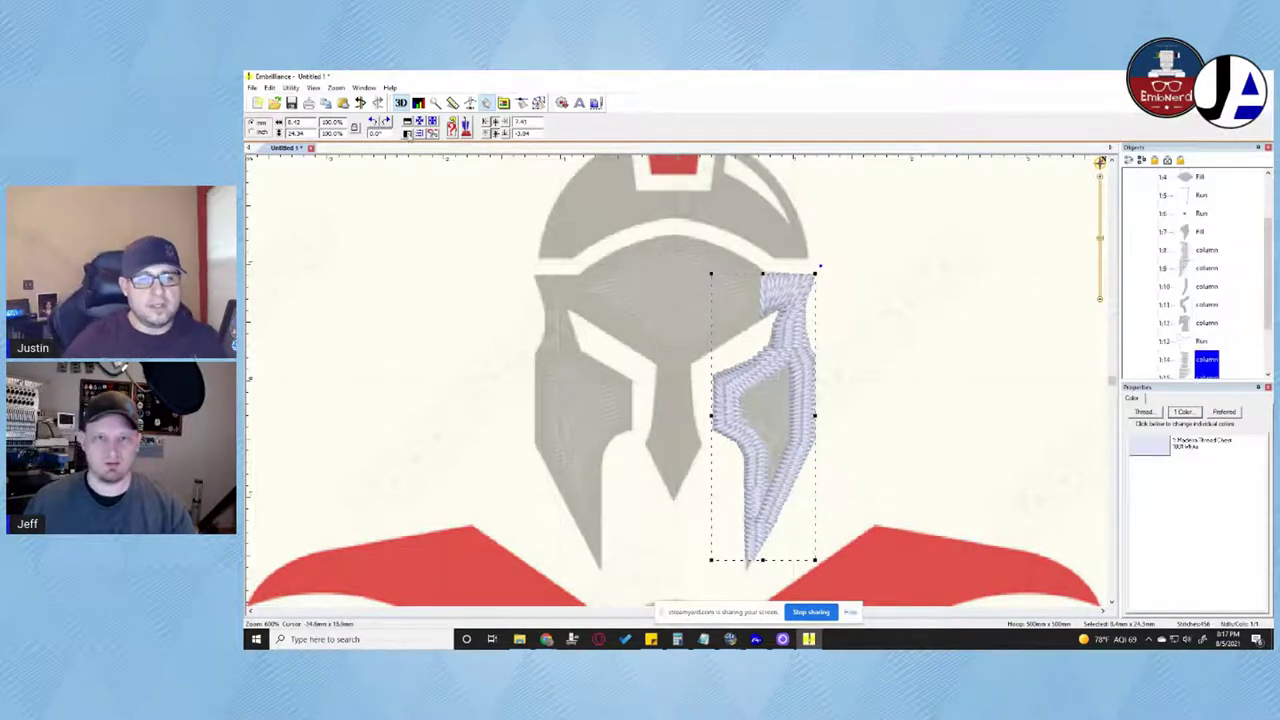
Mirror the duplicated satin columns horizontally
{"action": "left_click", "coordinate": [407, 134]}
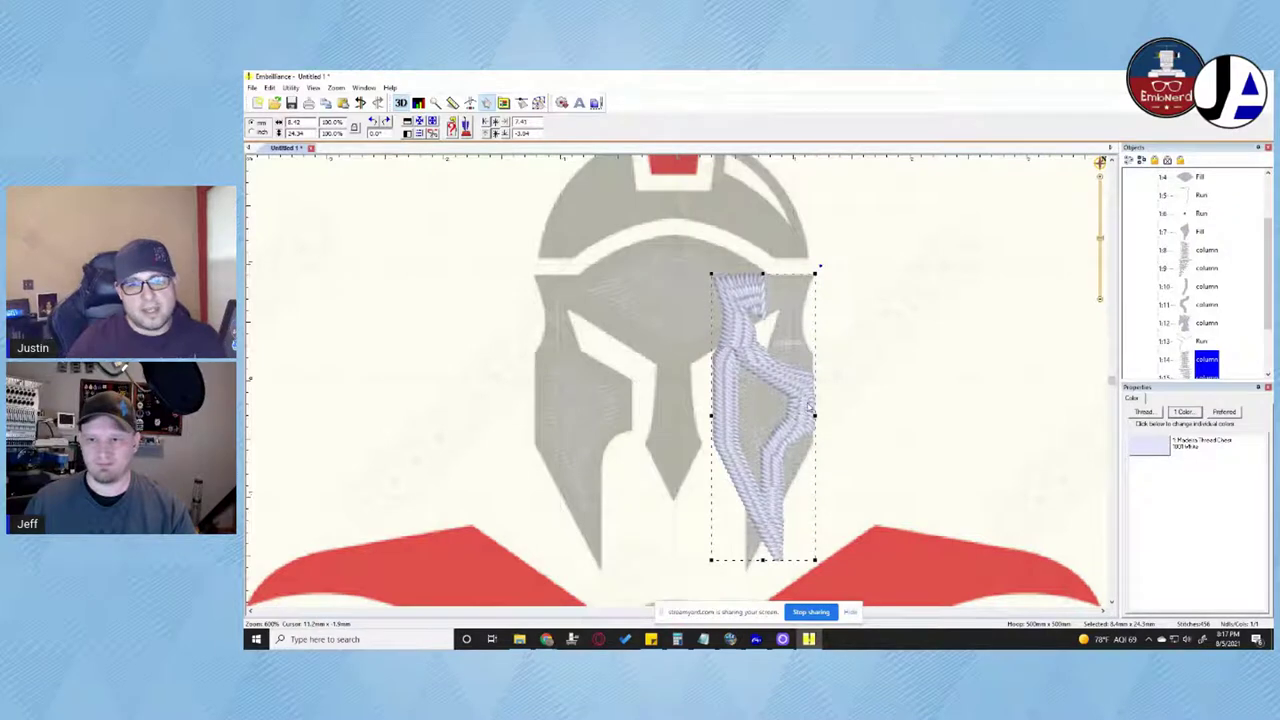
{"action": "left_click_drag", "start_coordinate": [808, 404], "coordinate": [666, 404]}
{"action": "key", "text": "ctrl+z"}
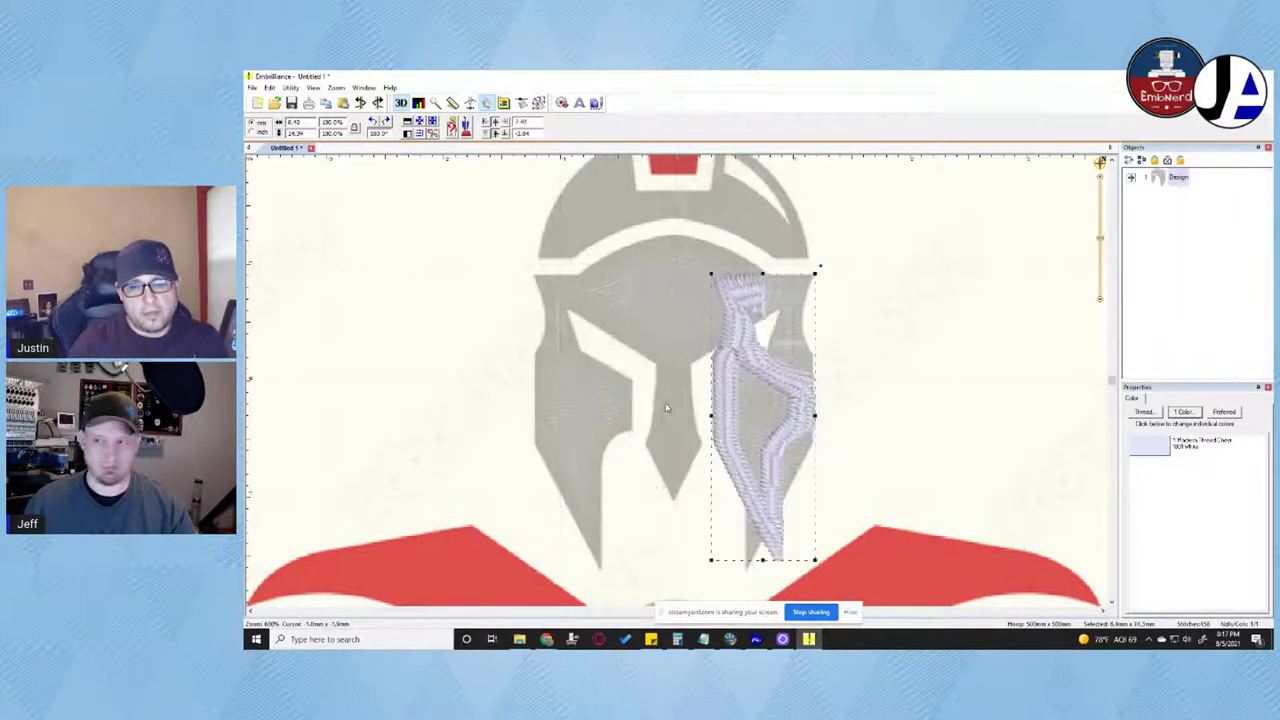
Reselect the five mirrored satin columns and move them horizontally onto the helmet's left cheek
{"action": "left_click", "coordinate": [1134, 178]}
{"action": "scroll", "coordinate": [1168, 330], "scroll_direction": "down", "scroll_amount": 3}
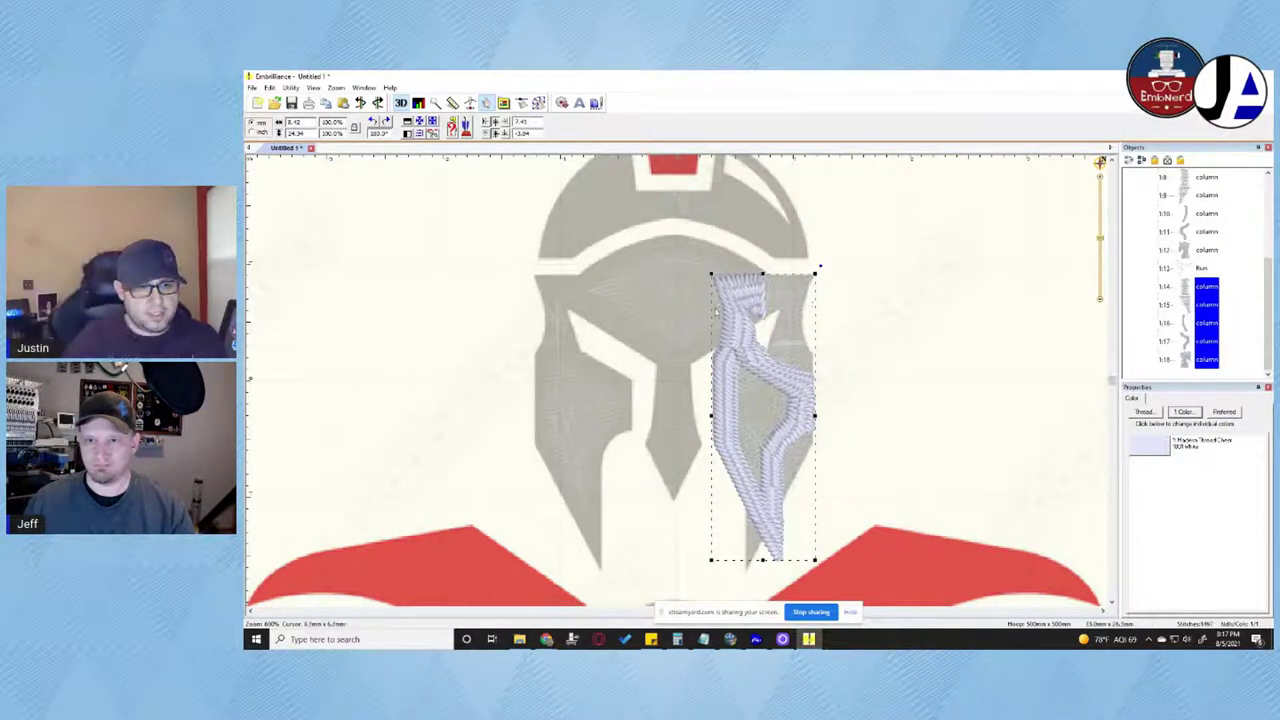
{"action": "left_click_drag", "start_coordinate": [819, 301], "coordinate": [865, 308]}
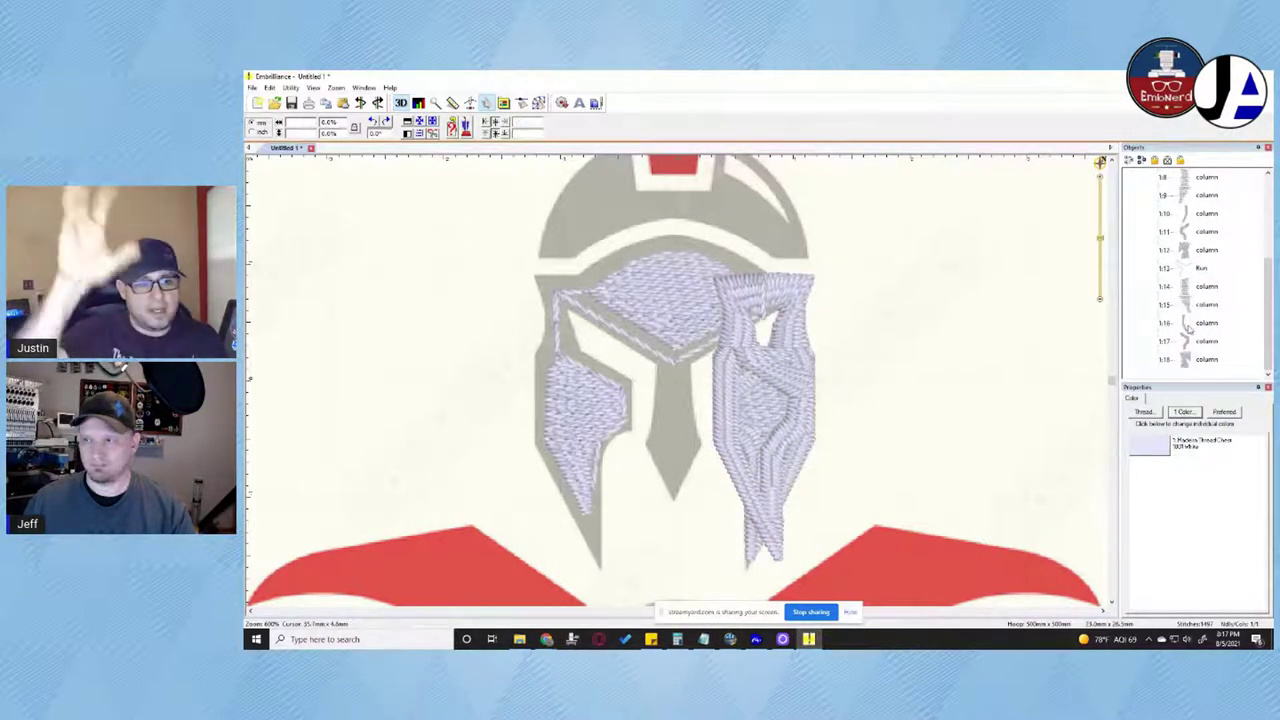
{"action": "left_click", "coordinate": [1206, 286]}
{"action": "left_click", "coordinate": [1201, 360], "text": "shift"}
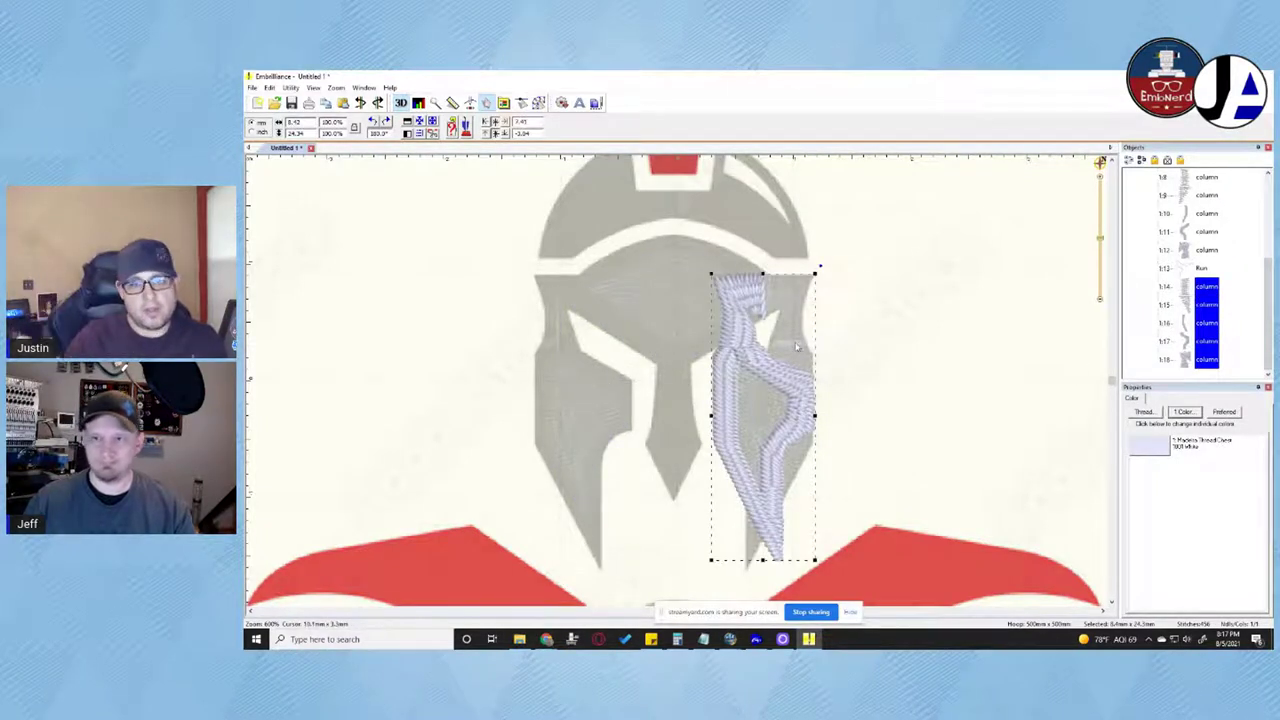
{"action": "key", "text": "Left"}
{"action": "key", "text": "Left"}
{"action": "key", "text": "Left"}
{"action": "key", "text": "Left"}
{"action": "key", "text": "Left"}
{"action": "key", "text": "Left"}
{"action": "key", "text": "Left"}
{"action": "key", "text": "Left"}
{"action": "key", "text": "Left"}
{"action": "key", "text": "Left"}
{"action": "key", "text": "Left"}
{"action": "key", "text": "Left"}
{"action": "key", "text": "Left"}
{"action": "key", "text": "Left"}
{"action": "key", "text": "Left"}
{"action": "key", "text": "Right"}
{"action": "key", "text": "Right"}
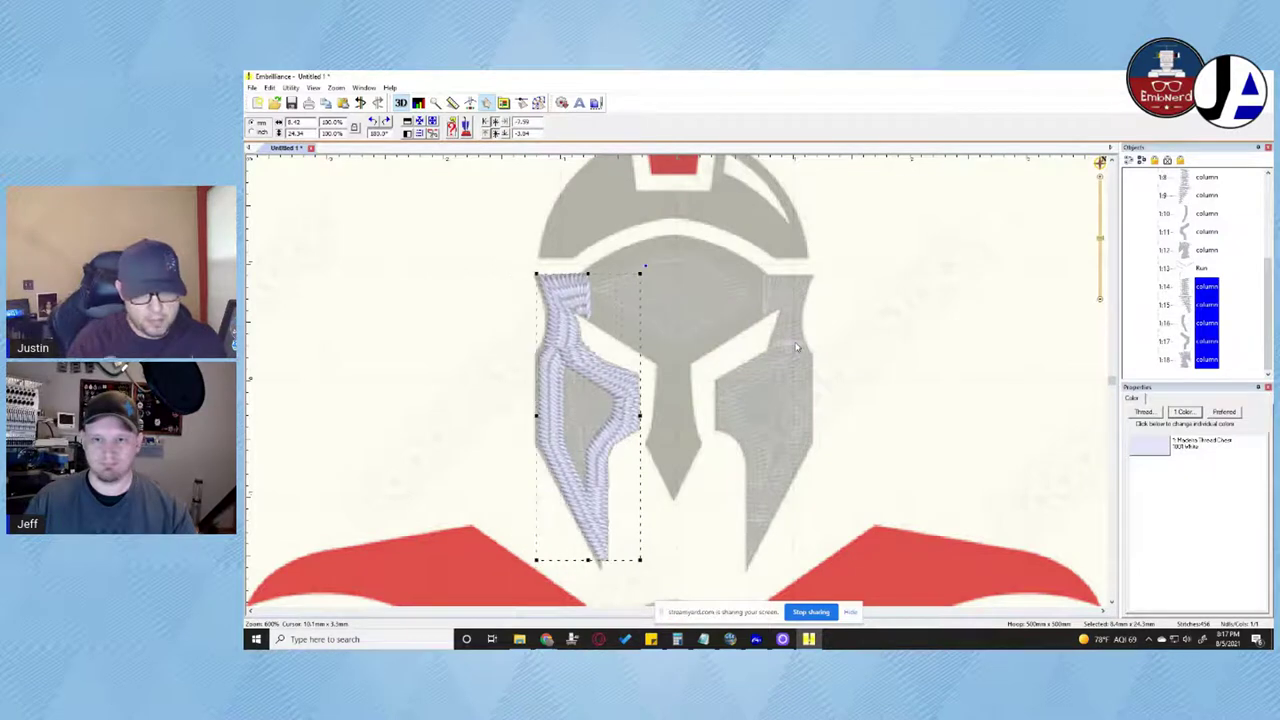
Shift the left cheek's outer-edge satin column slightly outward, away from the cheek's centre
{"action": "left_click", "coordinate": [633, 433]}
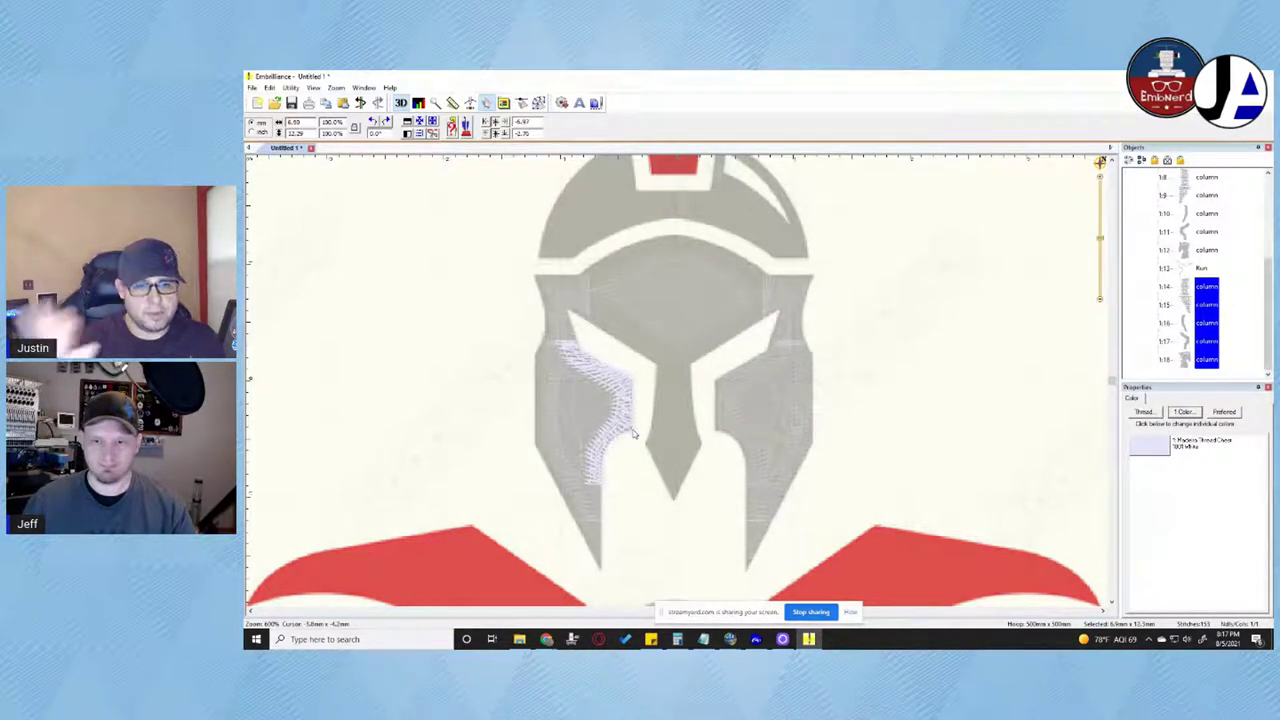
{"action": "left_click", "coordinate": [643, 516]}
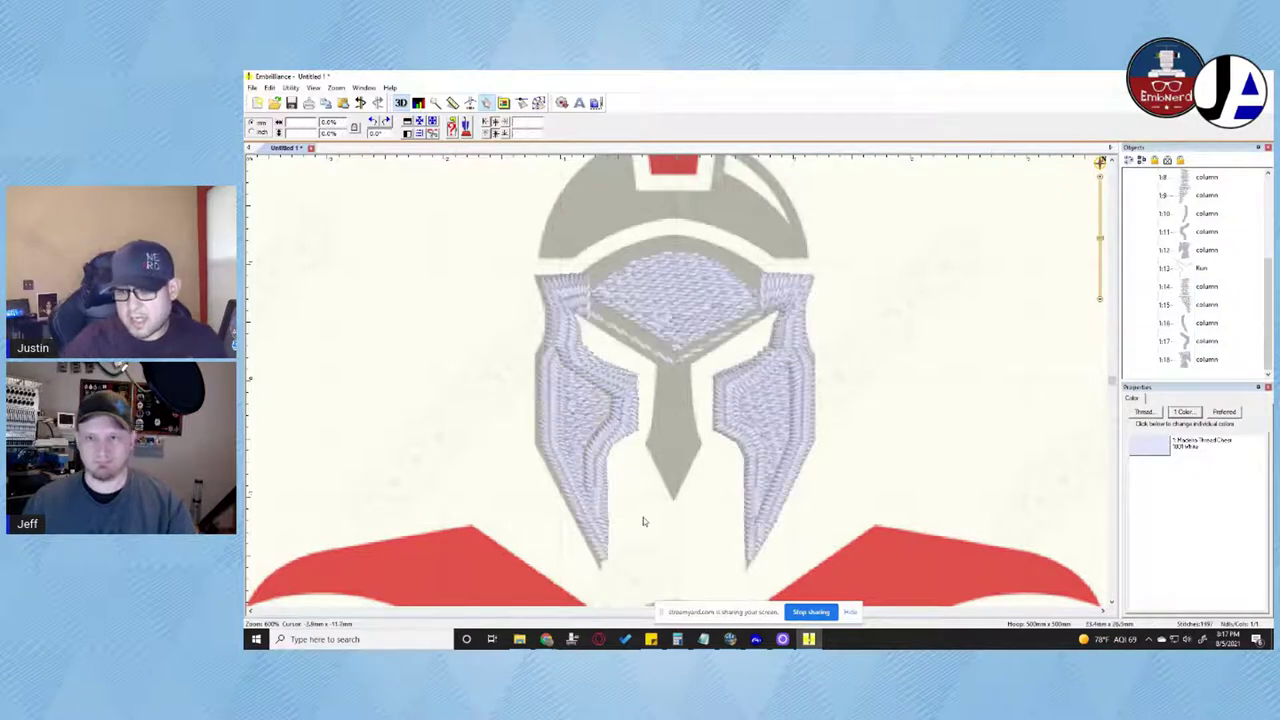
{"action": "left_click", "coordinate": [550, 384]}
{"action": "key", "text": "Left"}
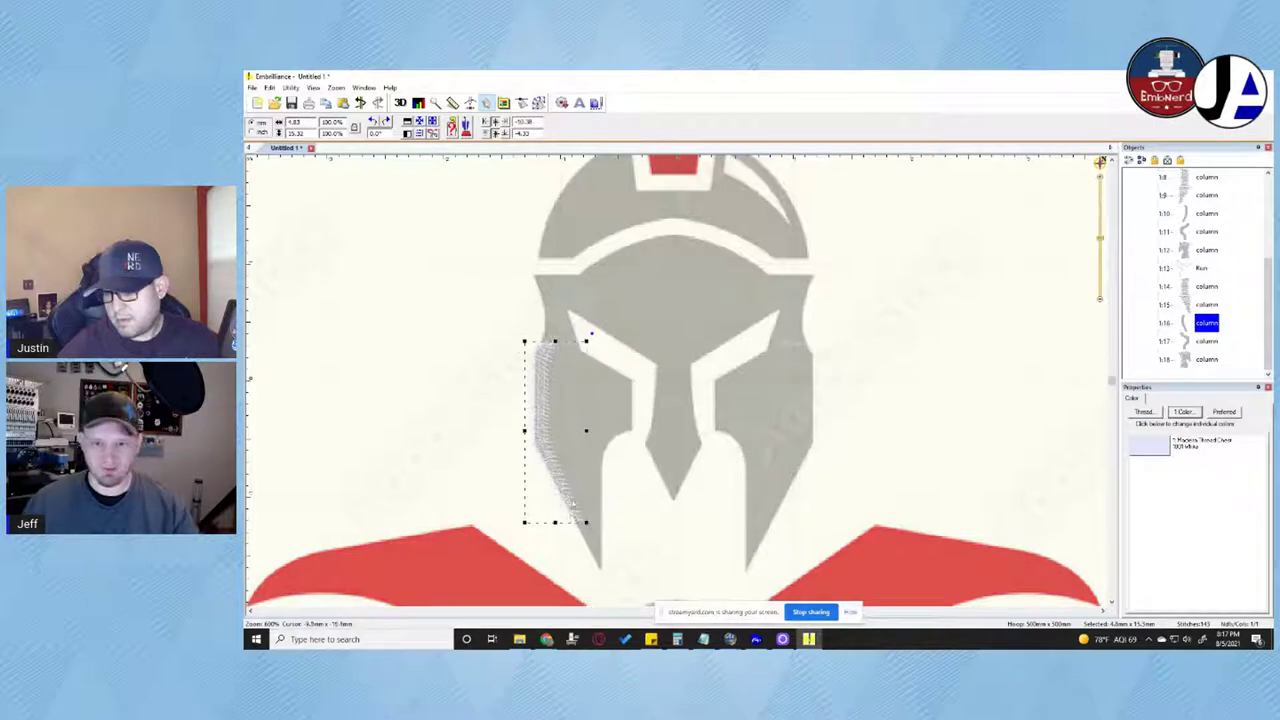
{"action": "left_click_drag", "start_coordinate": [570, 505], "coordinate": [595, 539]}
{"action": "left_click", "coordinate": [603, 538]}
Move the satin column beside the left eye slightly outward to line up with the helmet's outer edge
{"action": "left_click", "coordinate": [573, 354]}
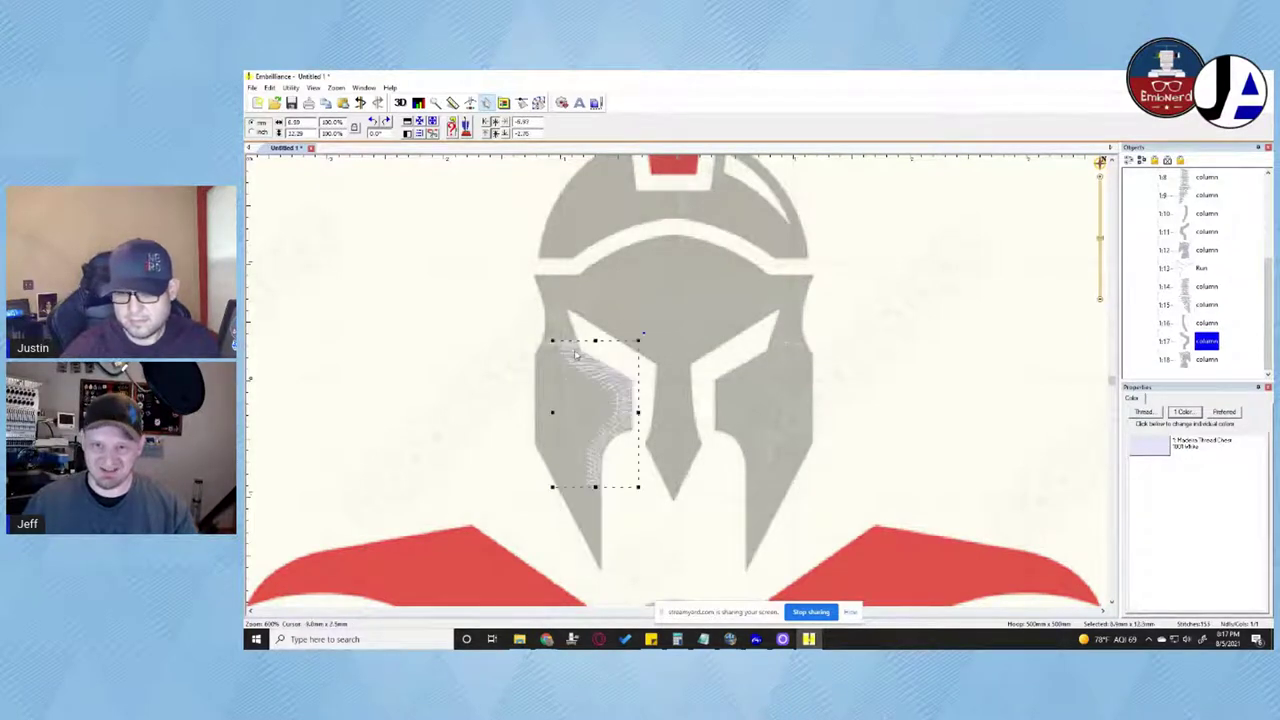
{"action": "left_click", "coordinate": [546, 390]}
{"action": "left_click", "coordinate": [563, 330]}
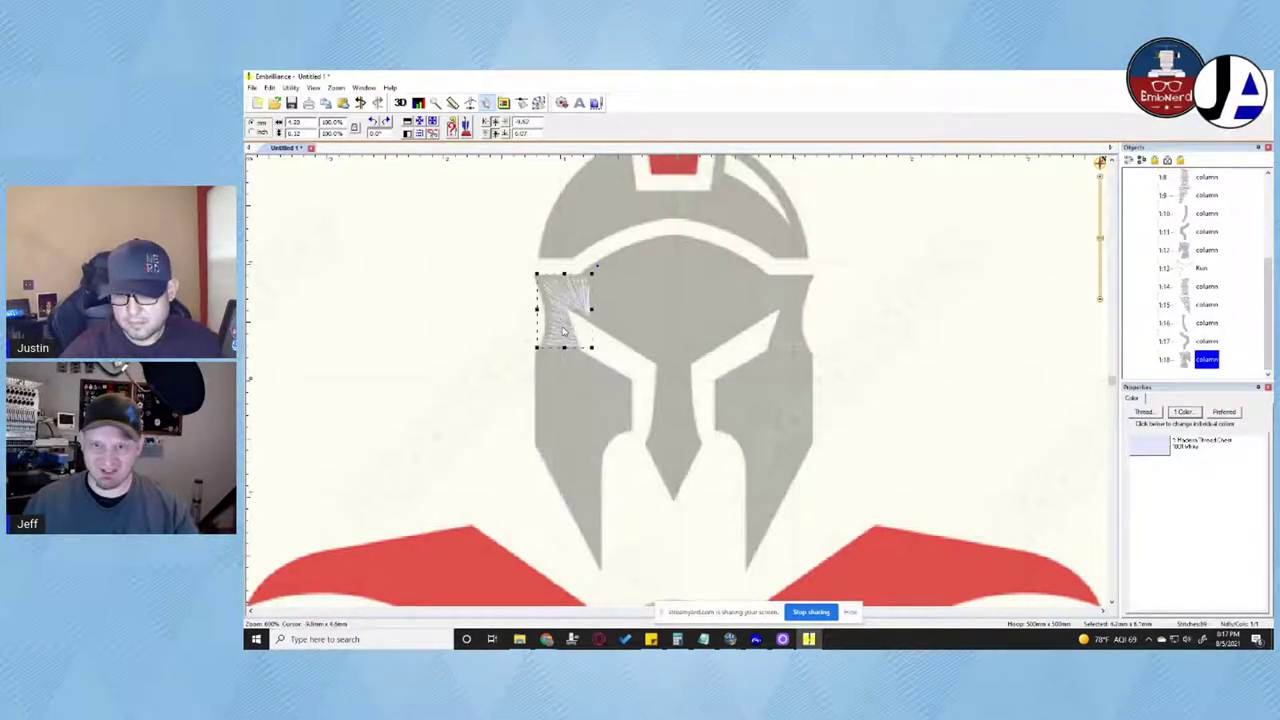
{"action": "left_click_drag", "start_coordinate": [563, 330], "coordinate": [558, 330]}
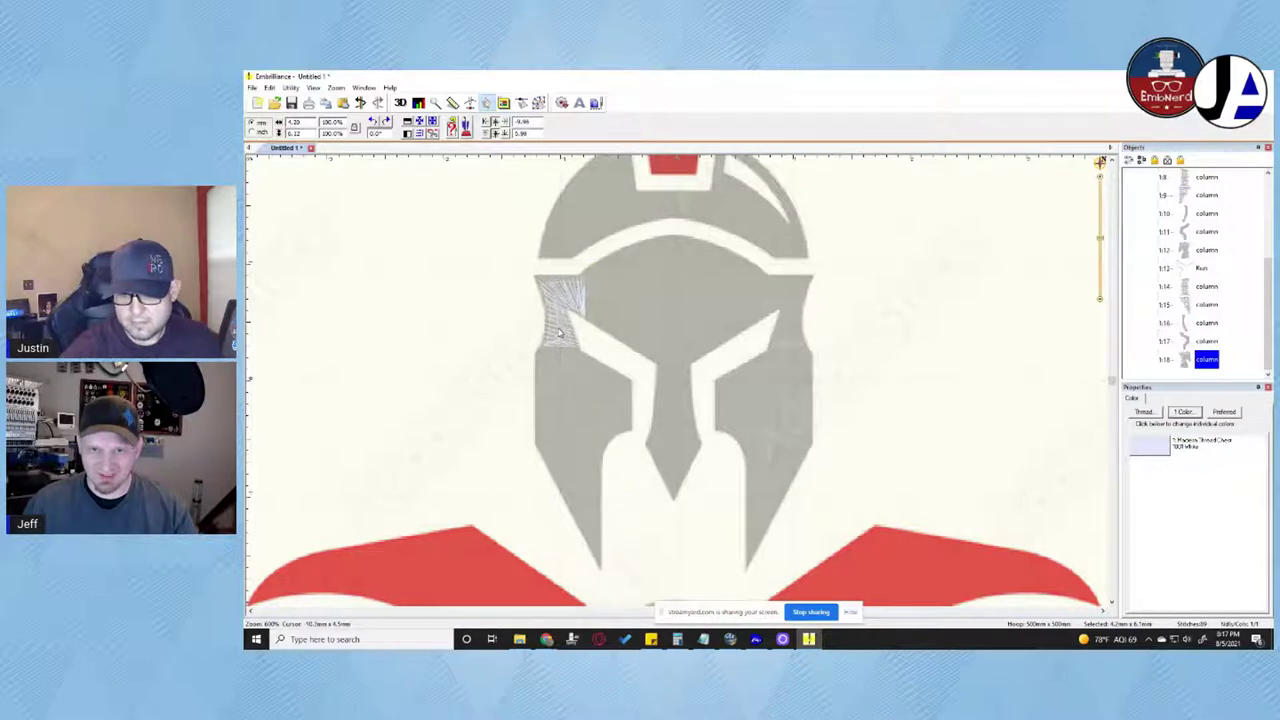
{"action": "left_click", "coordinate": [448, 458]}
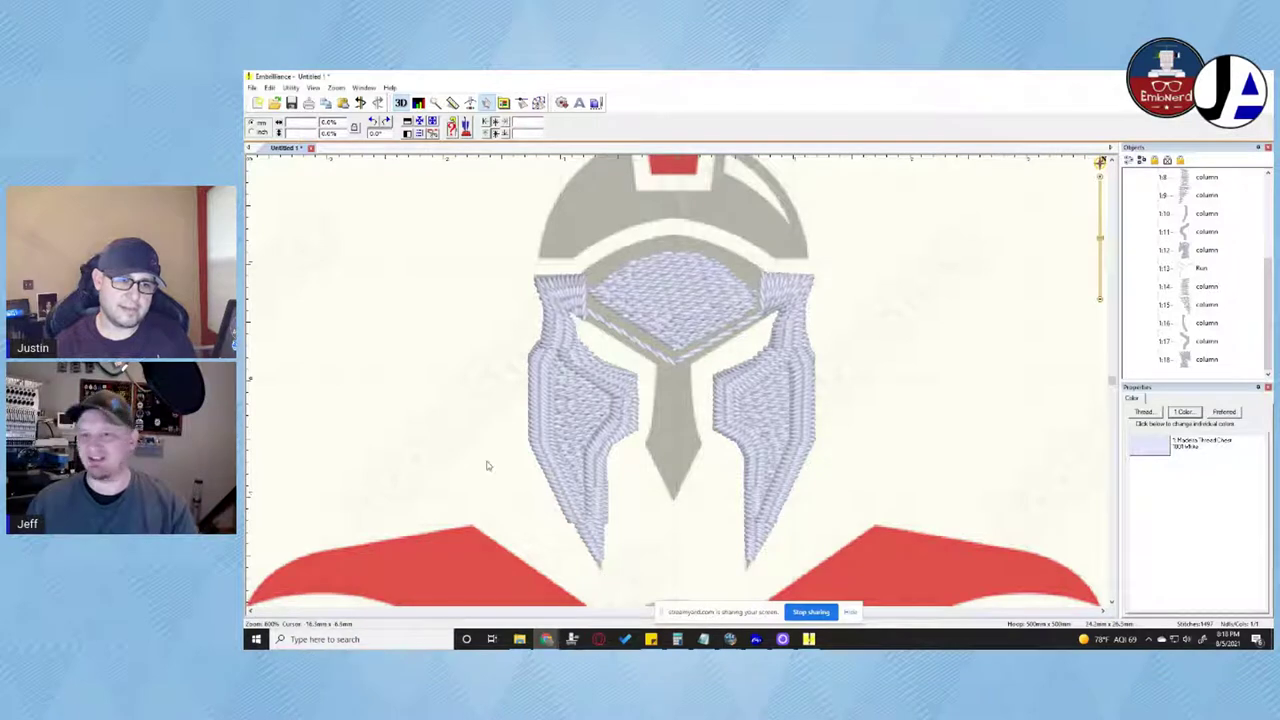
Adjust the small satin column at the left cheek's tip to about 2.5 by 3.3 mm to fit the artwork
{"action": "left_click", "coordinate": [600, 543]}
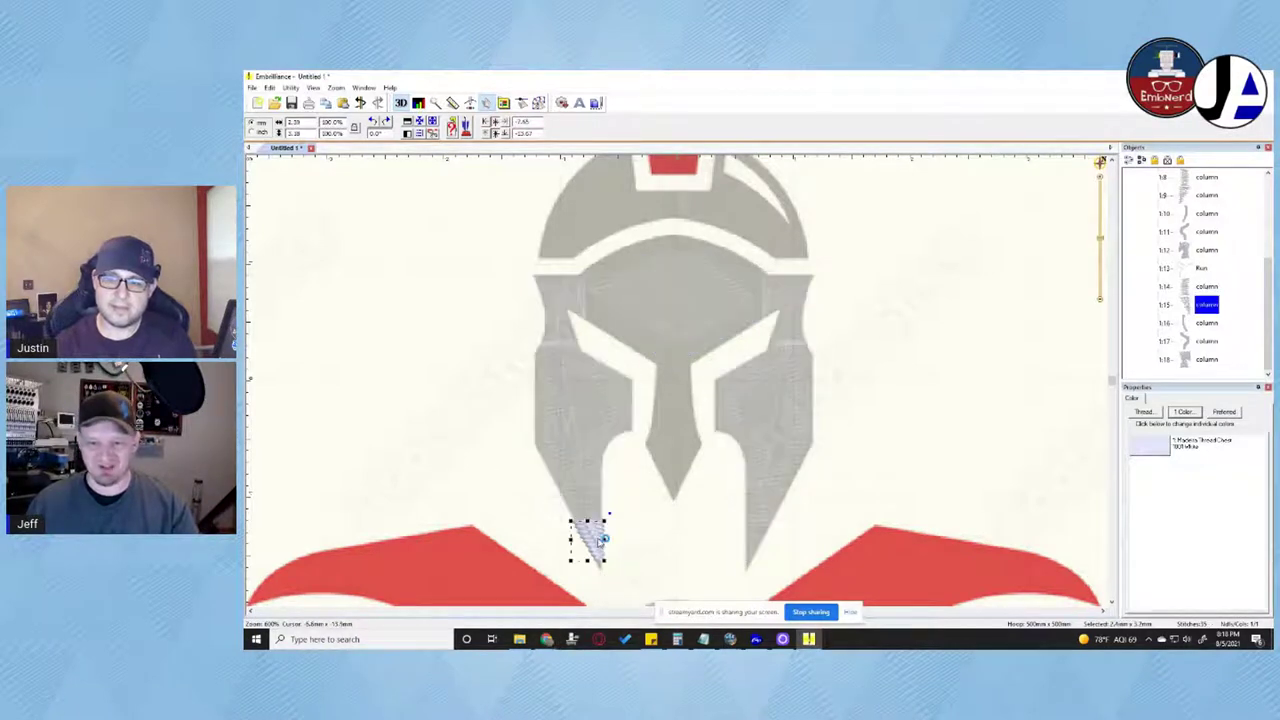
{"action": "left_click", "coordinate": [660, 561]}
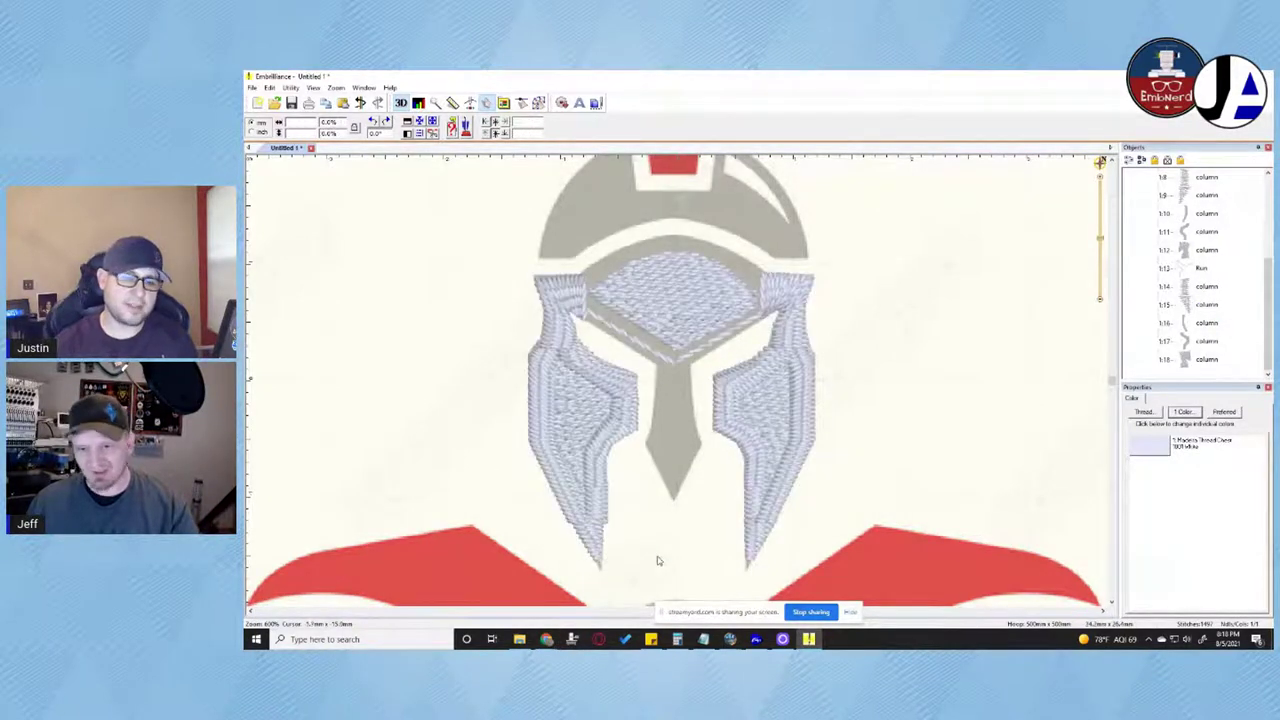
{"action": "left_click", "coordinate": [601, 544]}
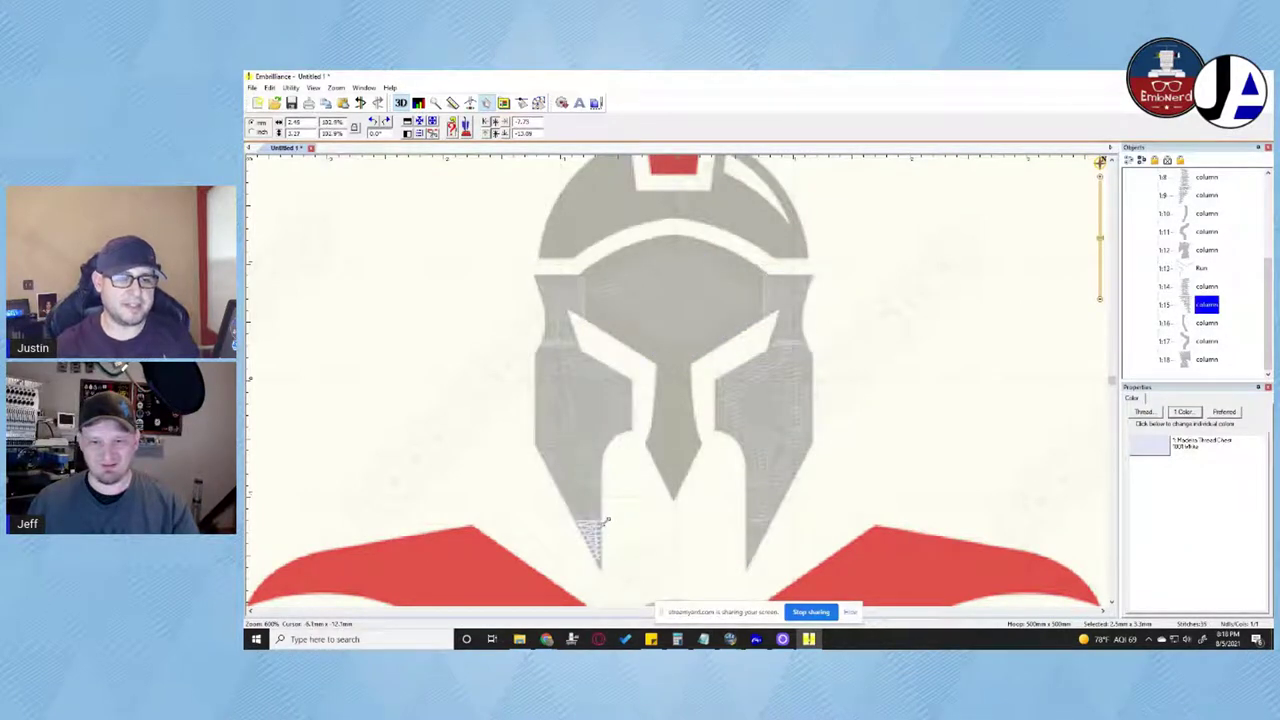
{"action": "left_click", "coordinate": [642, 569]}
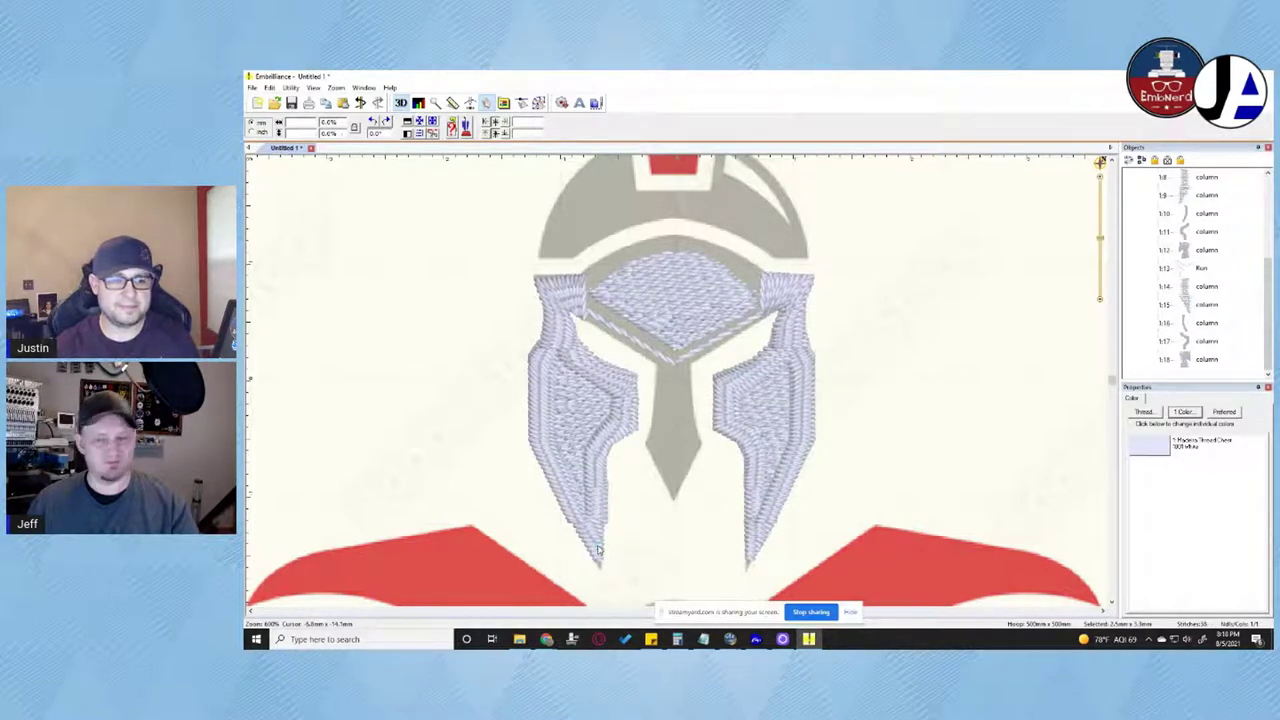
{"action": "left_click", "coordinate": [597, 546]}
{"action": "left_click", "coordinate": [668, 547]}
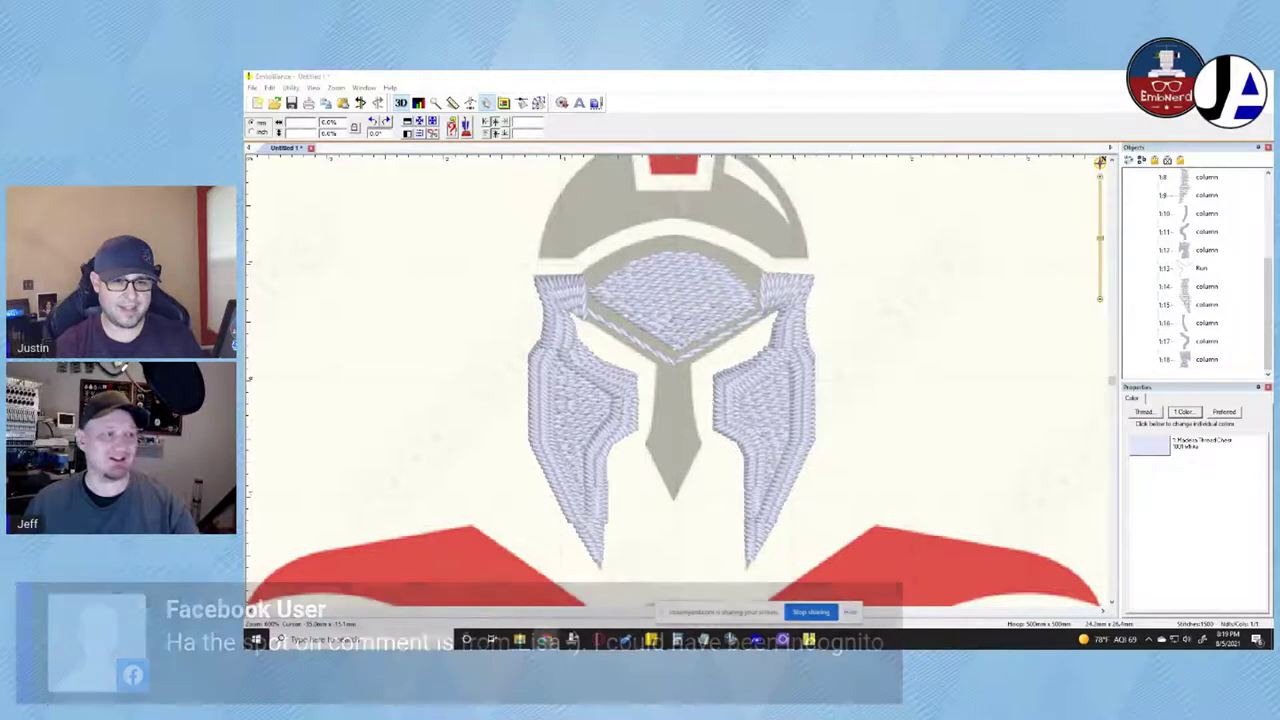
{"action": "left_click", "coordinate": [434, 510]}
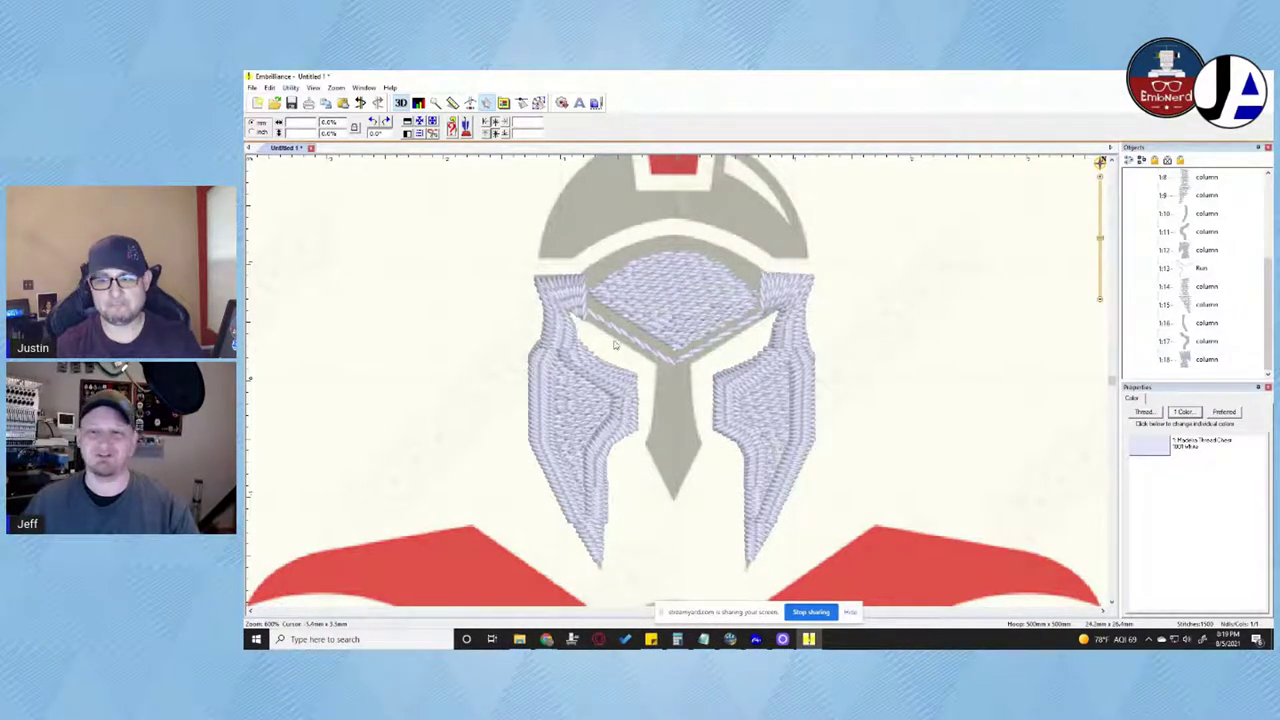
Switch the design from selection to Create mode for drawing stitch objects
{"action": "left_click", "coordinate": [539, 102]}
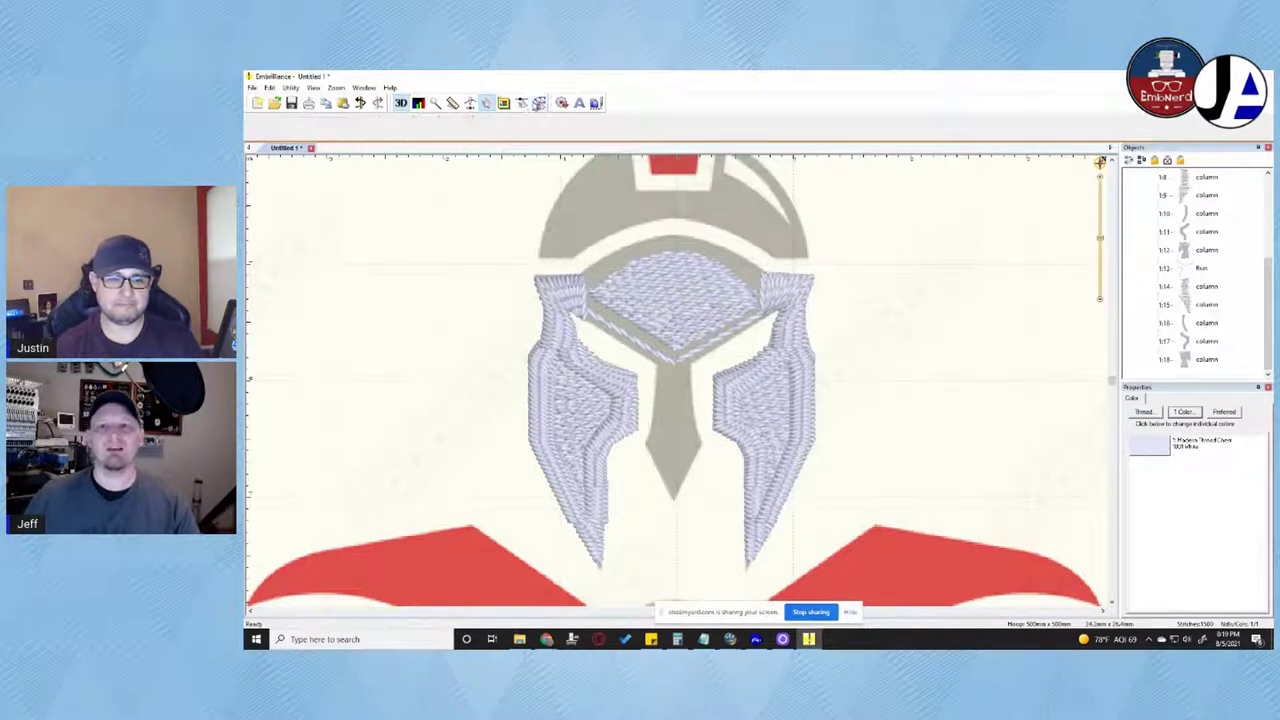
{"action": "left_click", "coordinate": [522, 103]}
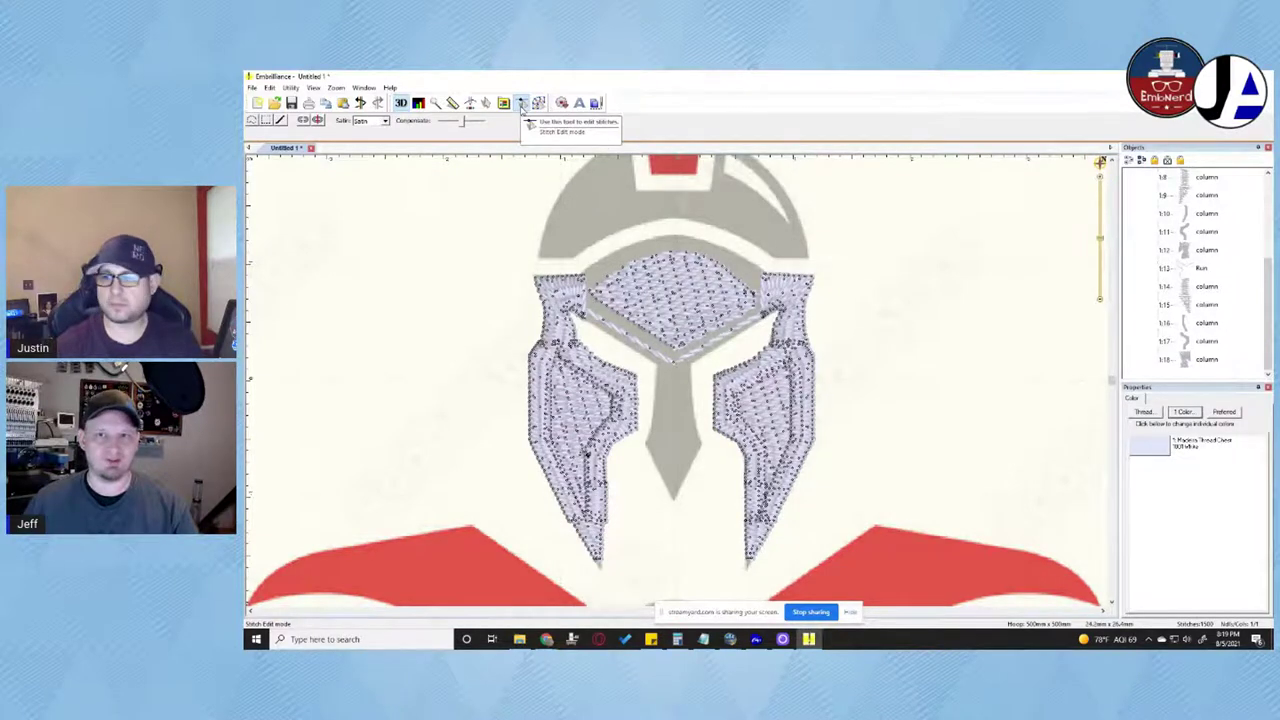
{"action": "left_click", "coordinate": [538, 103]}
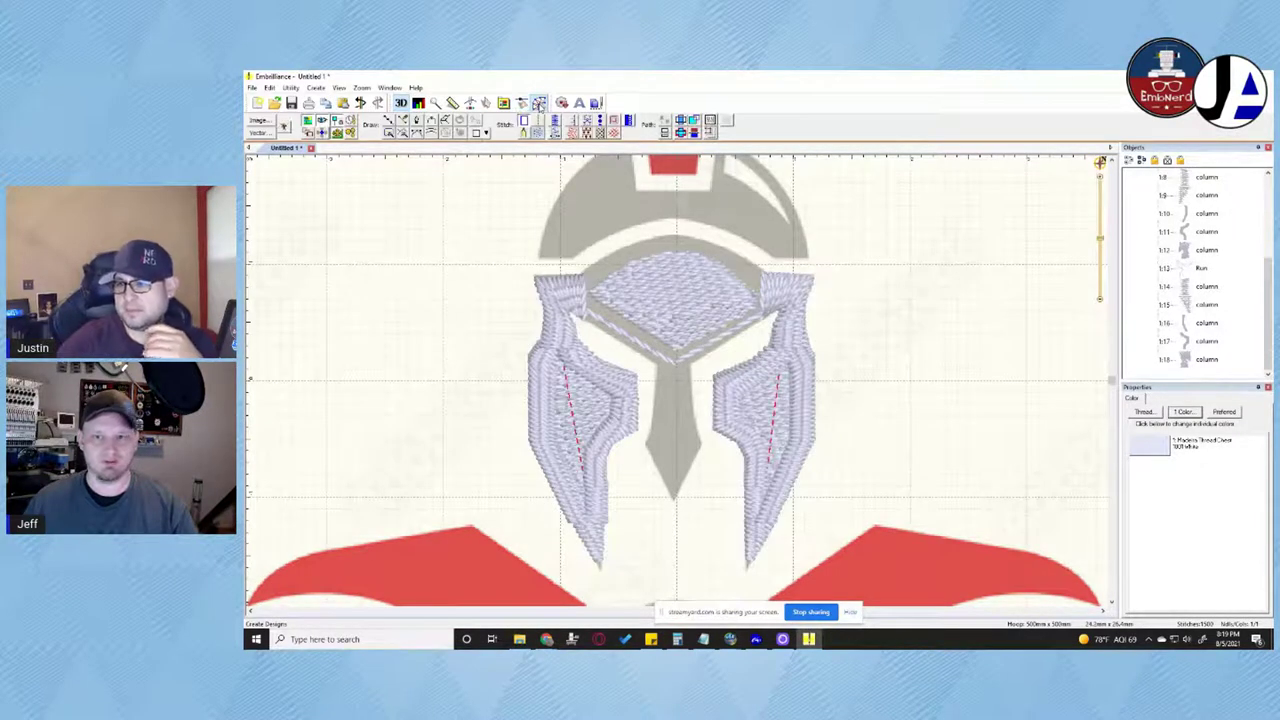
Try converting the satin column beside the left eye to a run stitch, and undo the conversion
{"action": "left_click", "coordinate": [560, 298]}
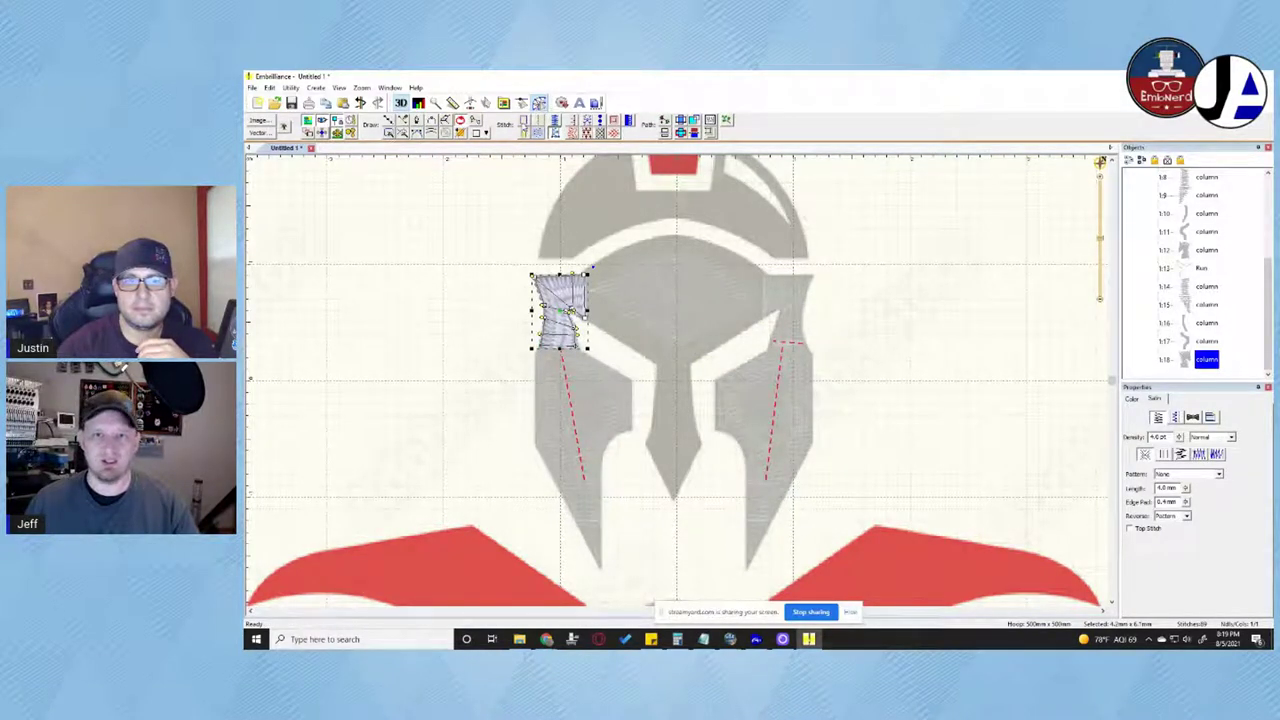
{"action": "left_click", "coordinate": [540, 121]}
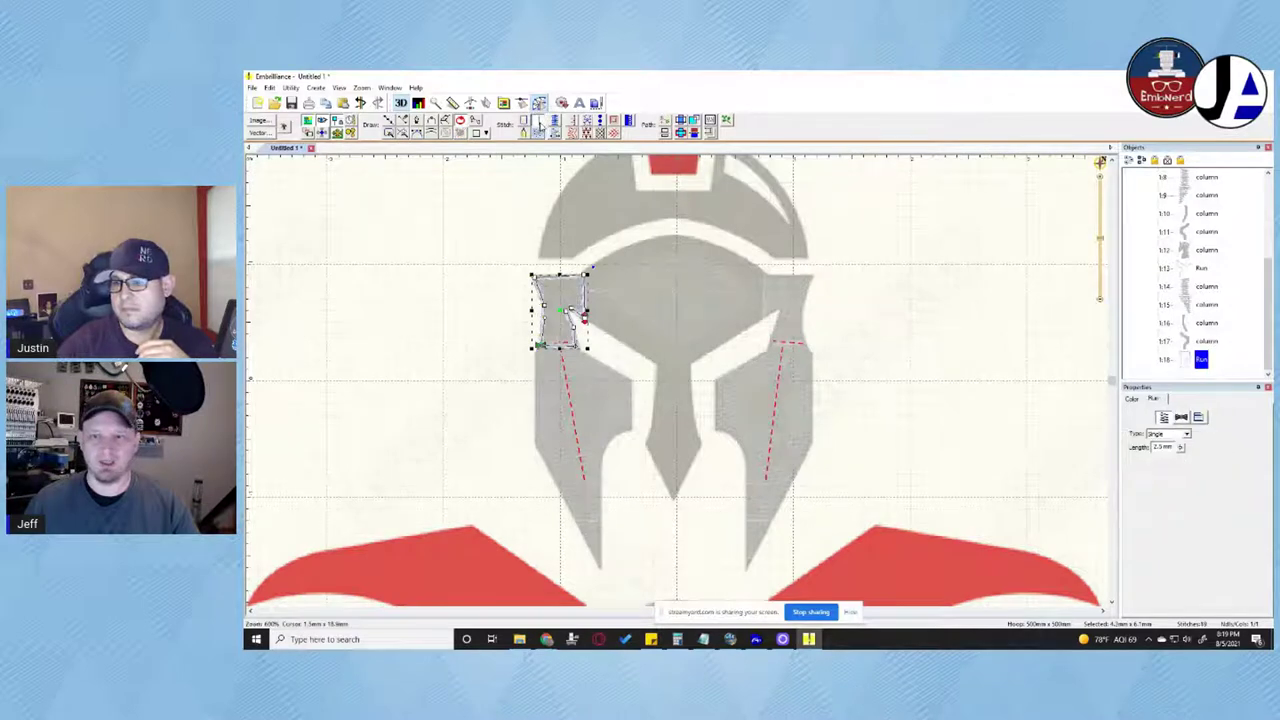
{"action": "key", "text": "ctrl+z"}
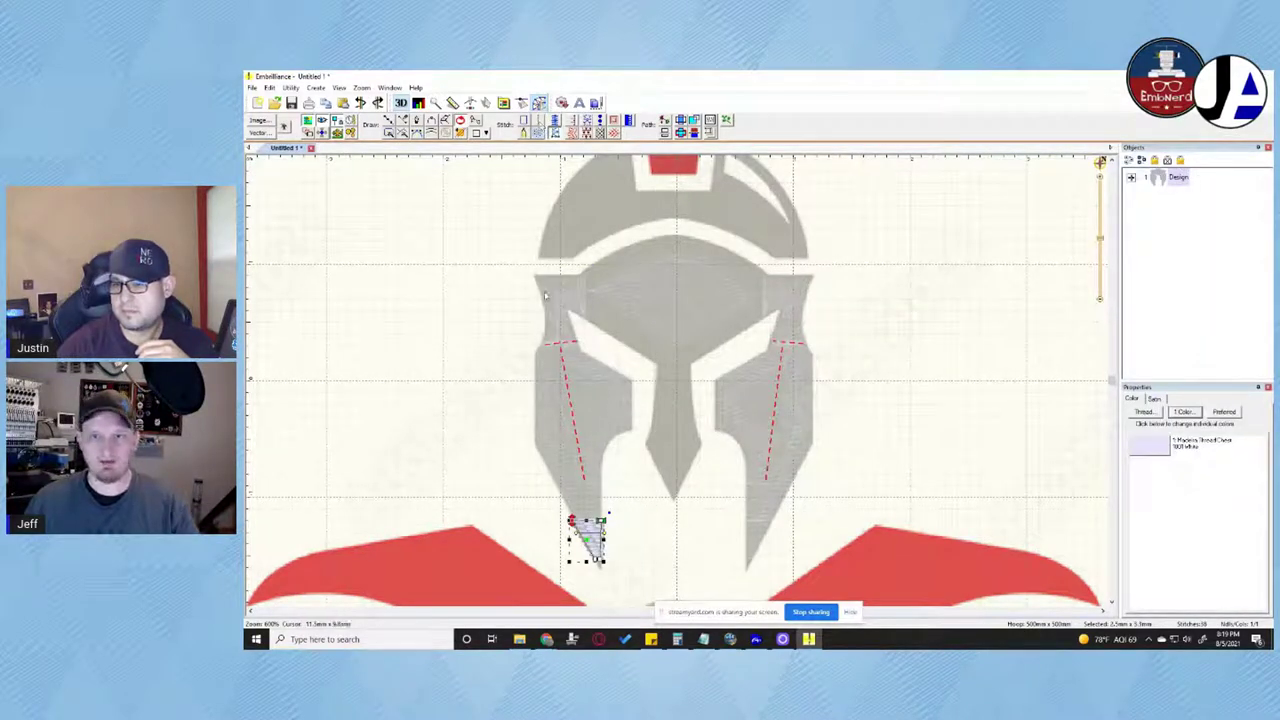
{"action": "left_click", "coordinate": [549, 315]}
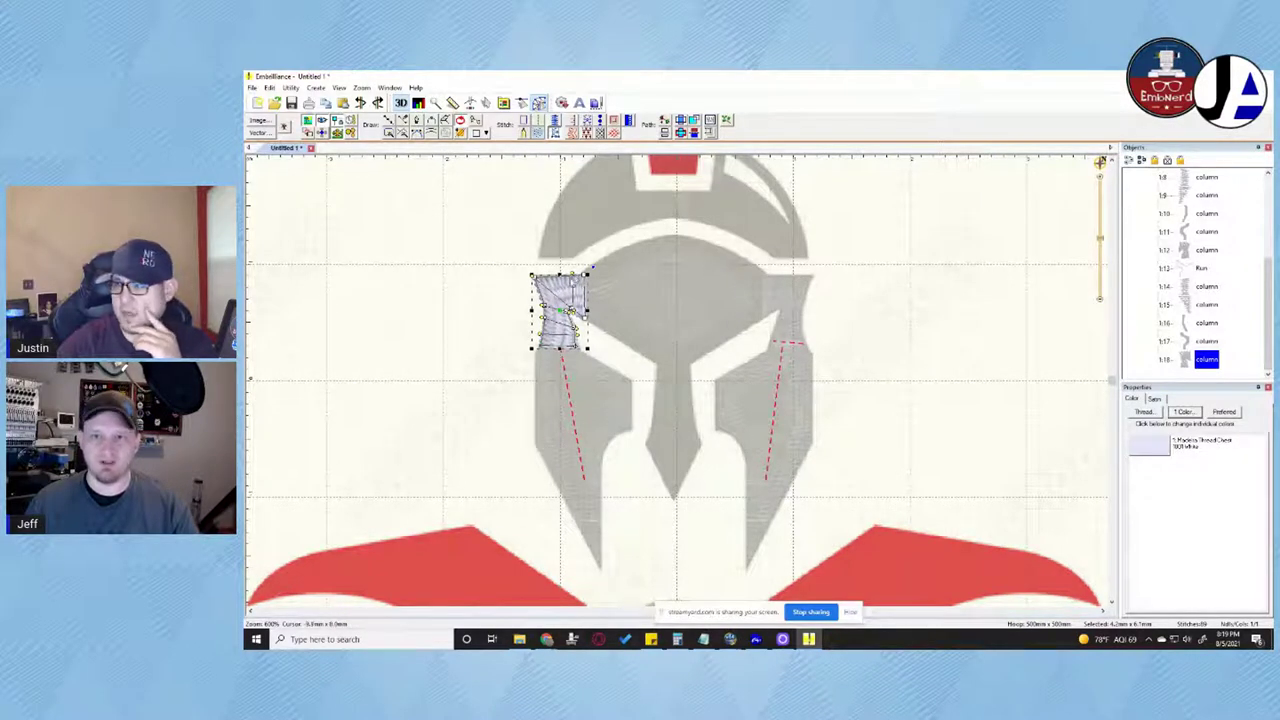
{"action": "left_click", "coordinate": [486, 340]}
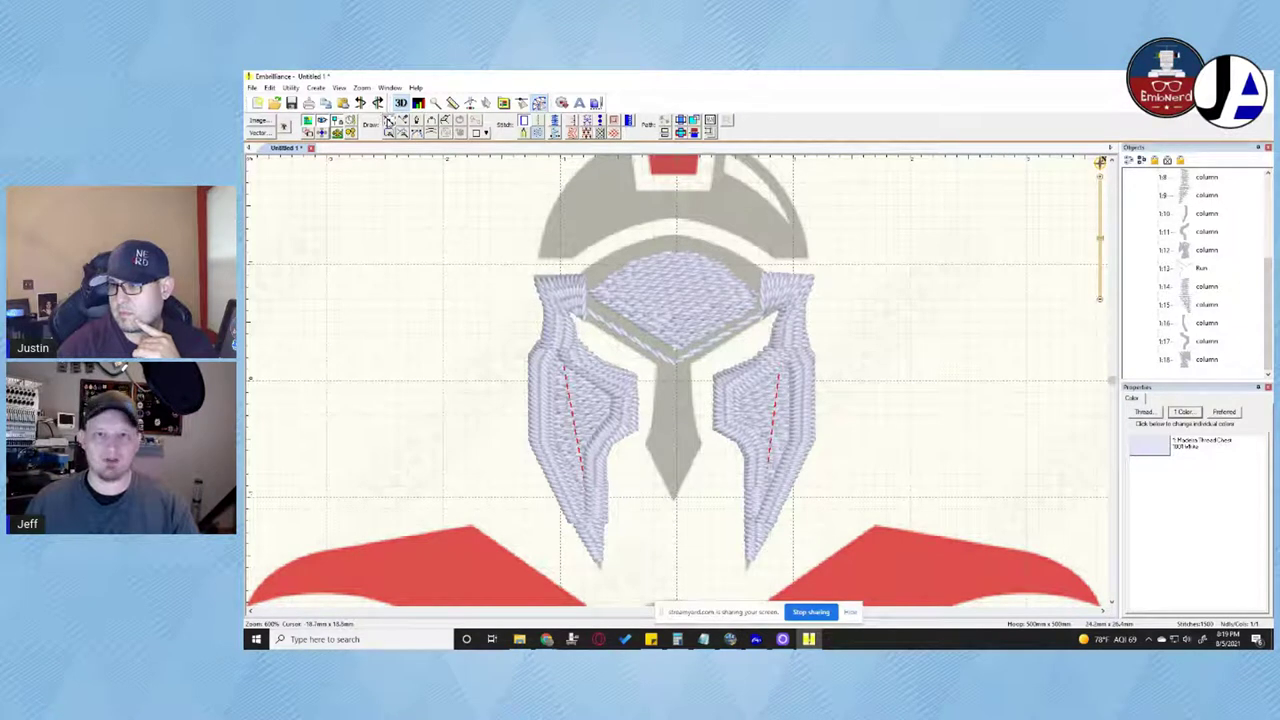
Draw a run stitch from the left eye's outer corner along the brow to the bridge, and down to the nose guard's tip
{"action": "left_click", "coordinate": [586, 133]}
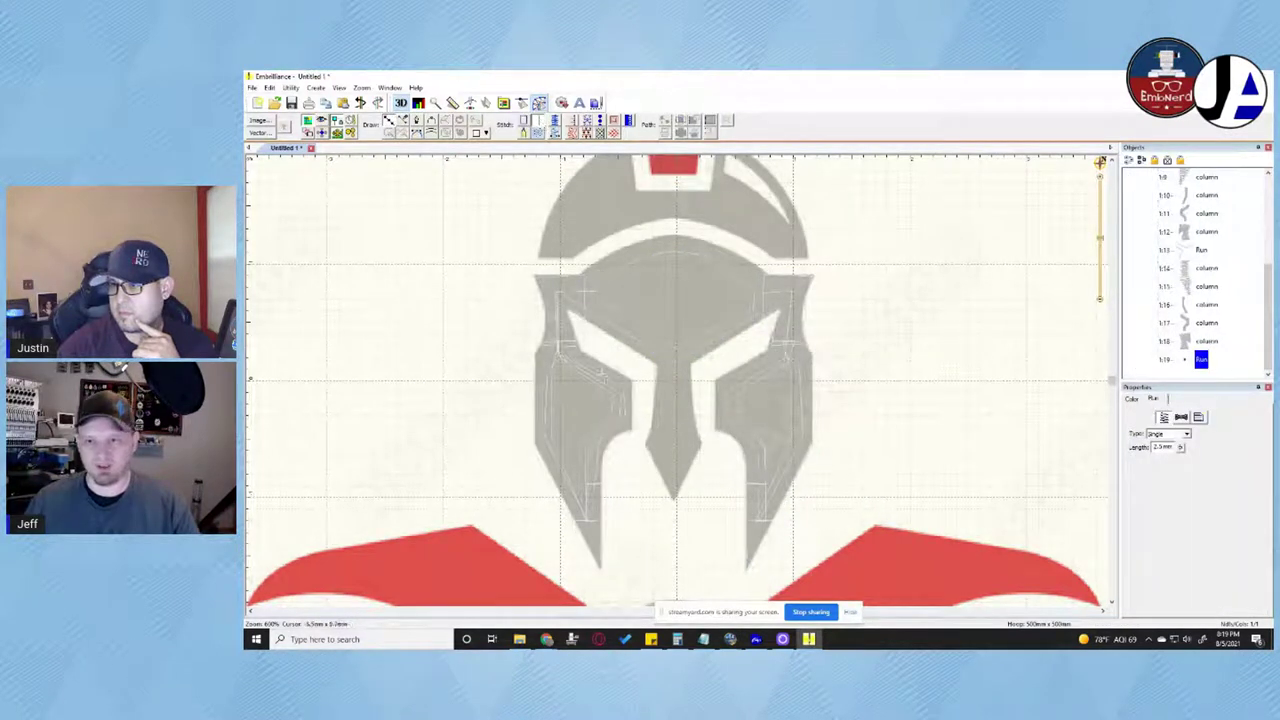
{"action": "left_click", "coordinate": [585, 311]}
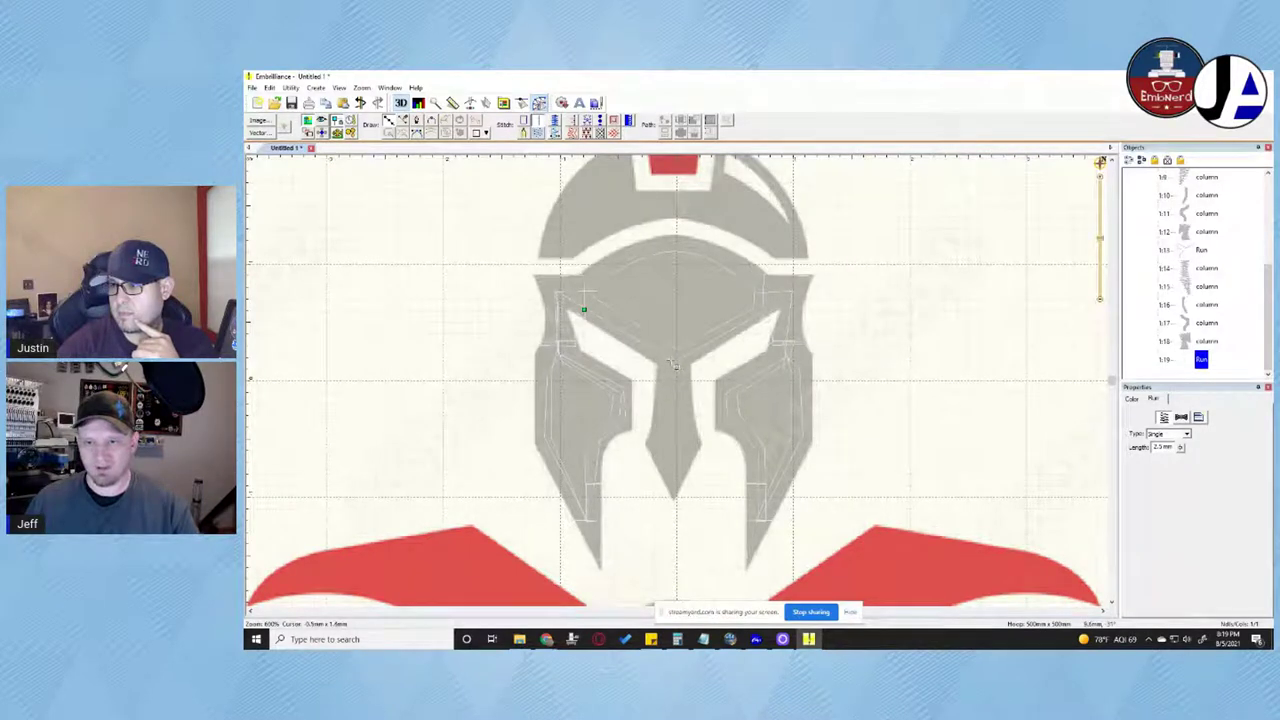
{"action": "left_click", "coordinate": [672, 362]}
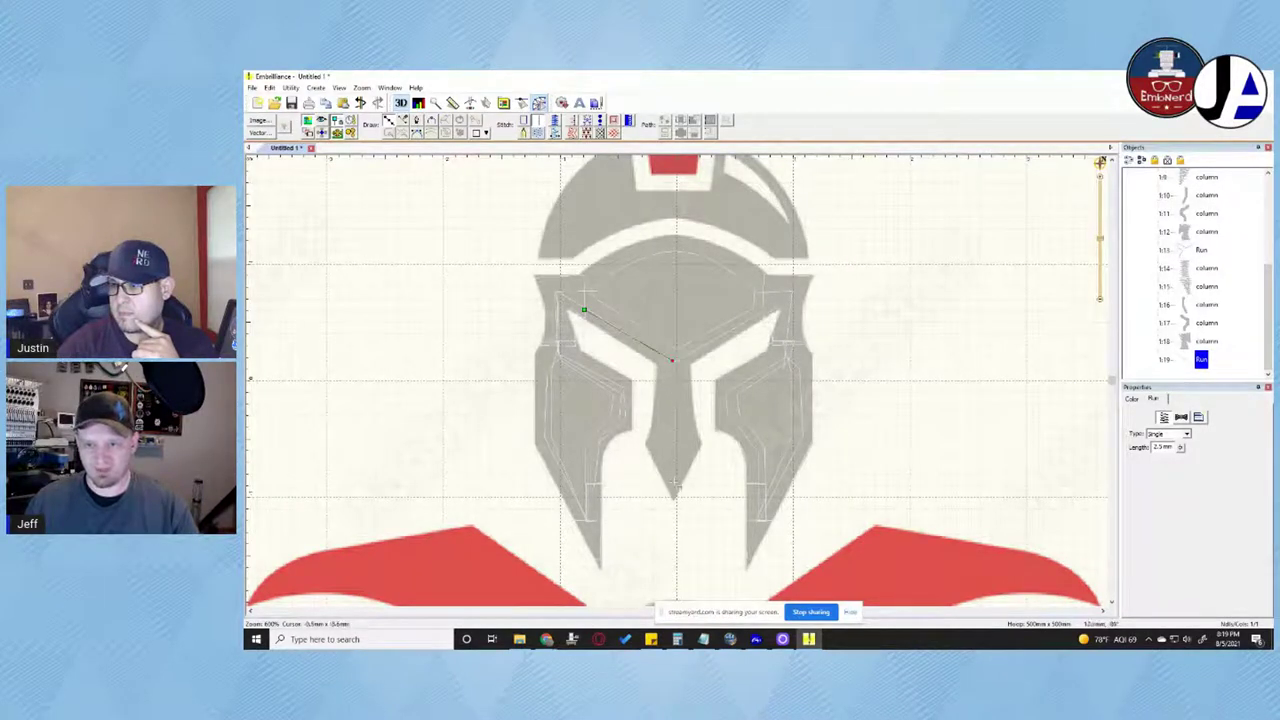
{"action": "left_click", "coordinate": [675, 485]}
{"action": "key", "text": "Return"}
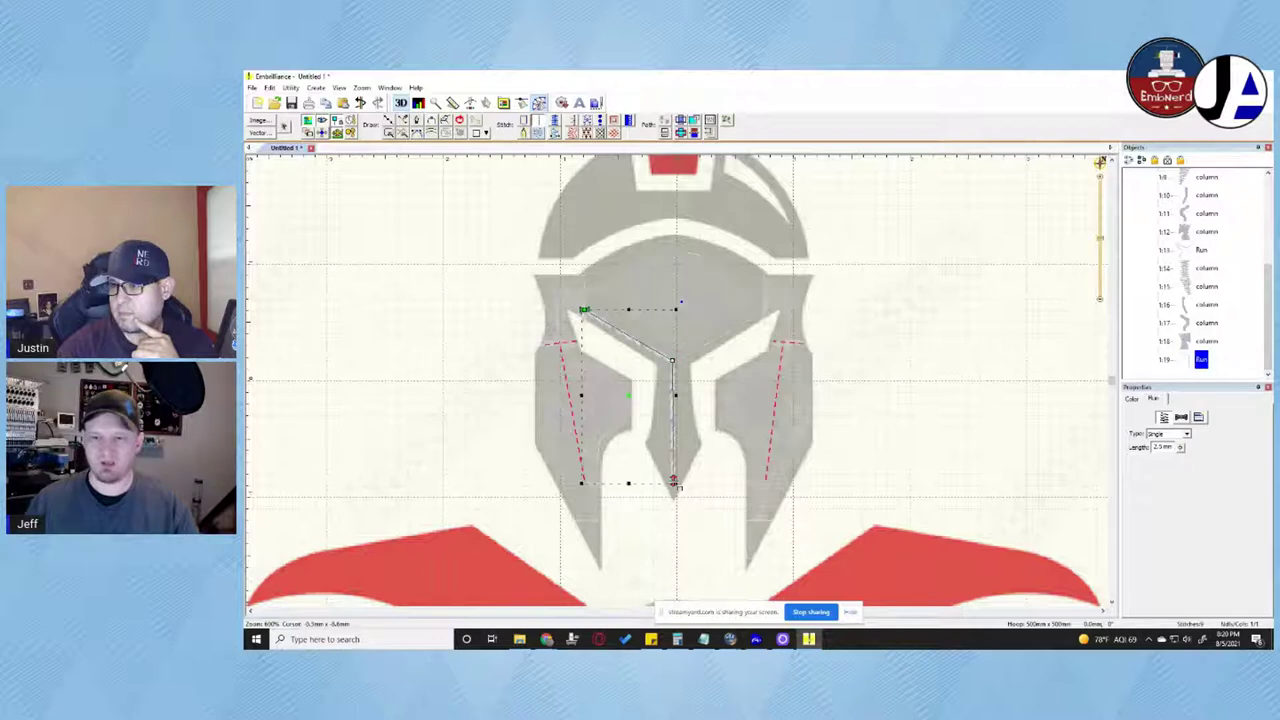
Digitize the nose guard as a satin column about 6.1 by 12 mm, from its tip up to the flared bridge
{"action": "key", "text": "c"}
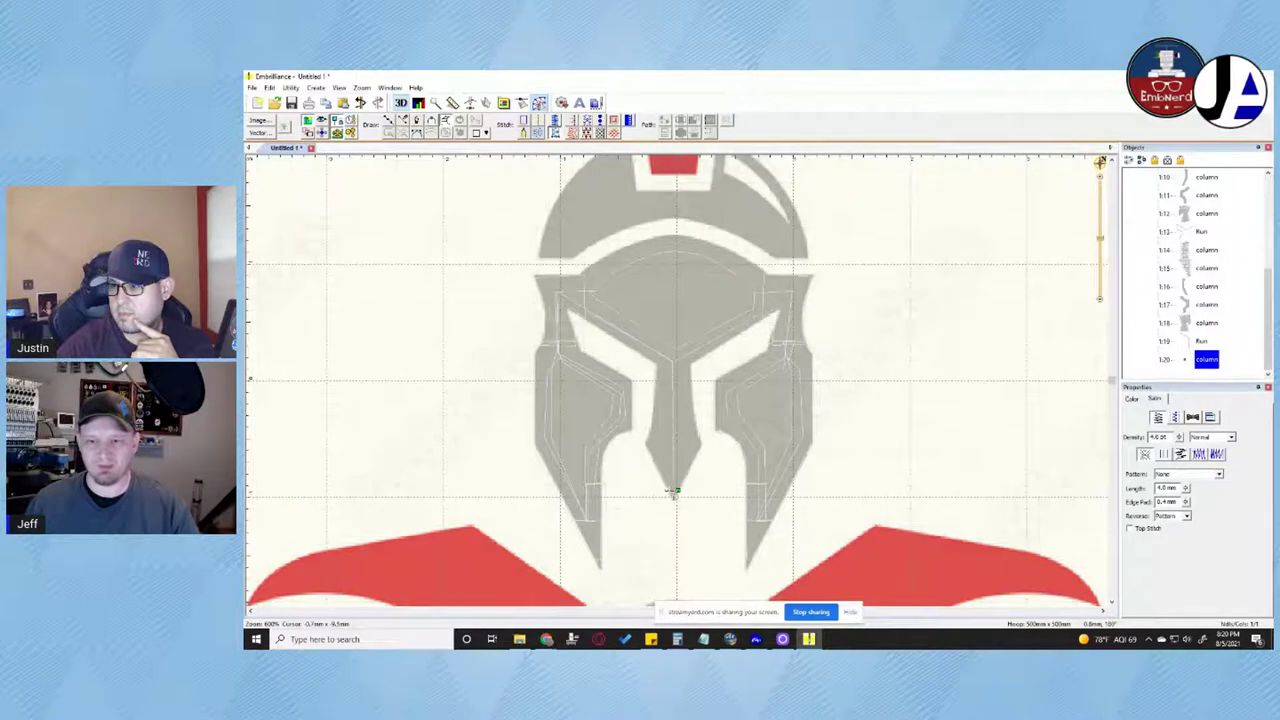
{"action": "left_click", "coordinate": [701, 444]}
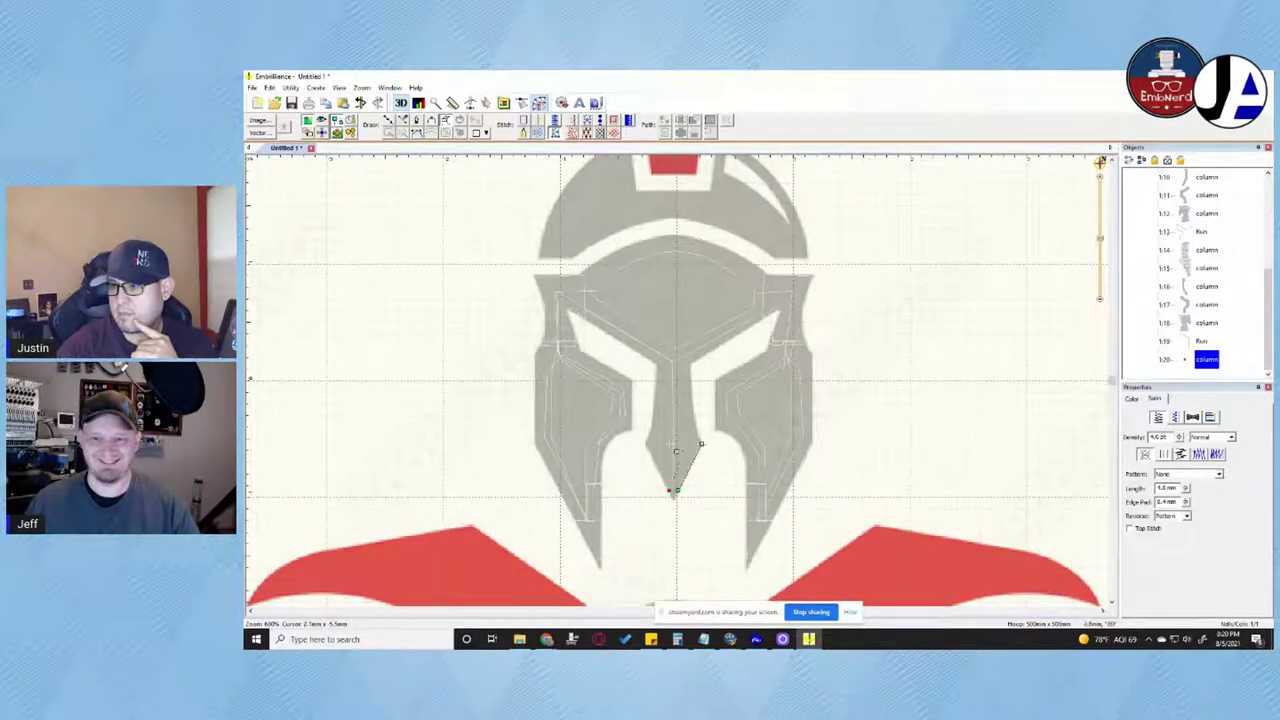
{"action": "left_click", "coordinate": [645, 443]}
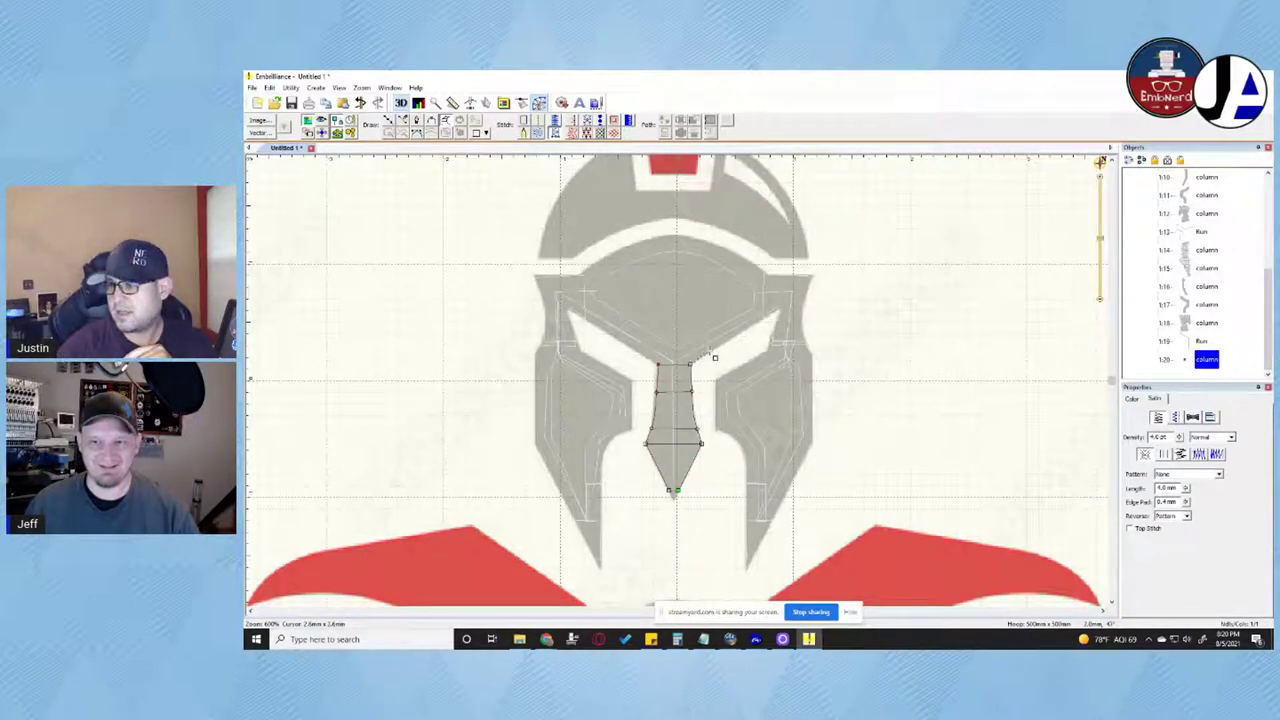
{"action": "left_click", "coordinate": [708, 351]}
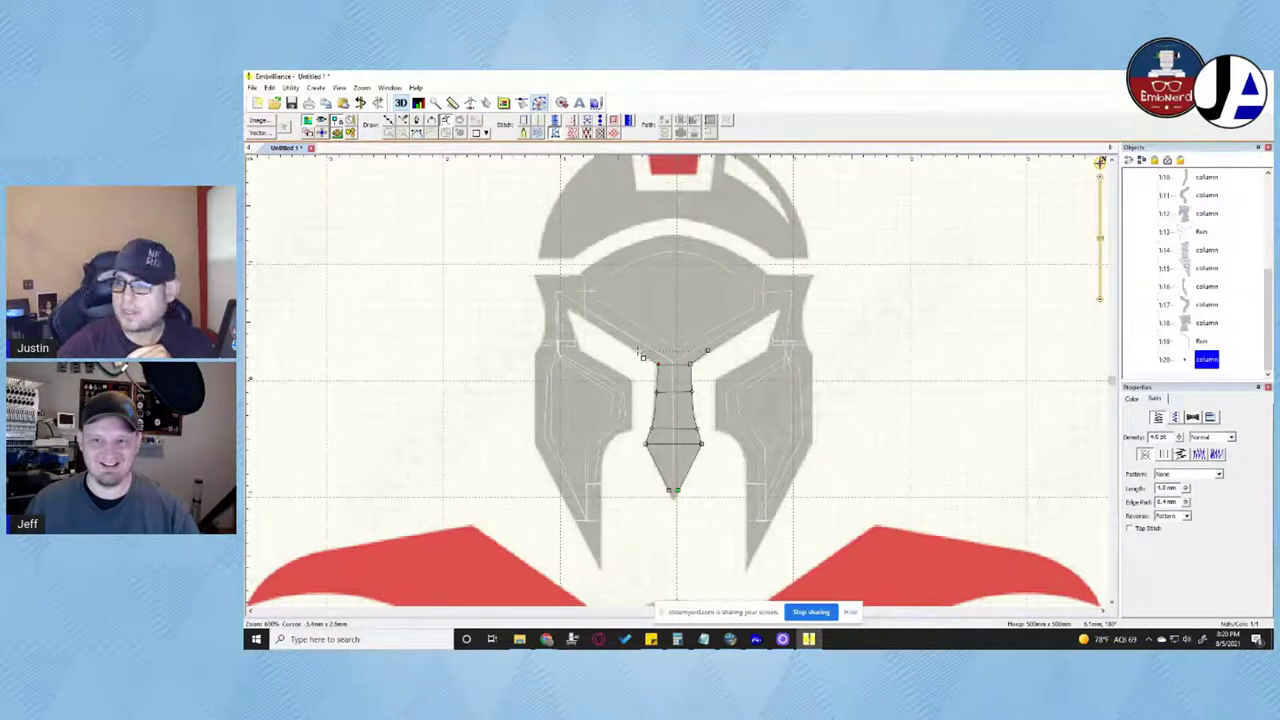
{"action": "key", "text": "Return"}
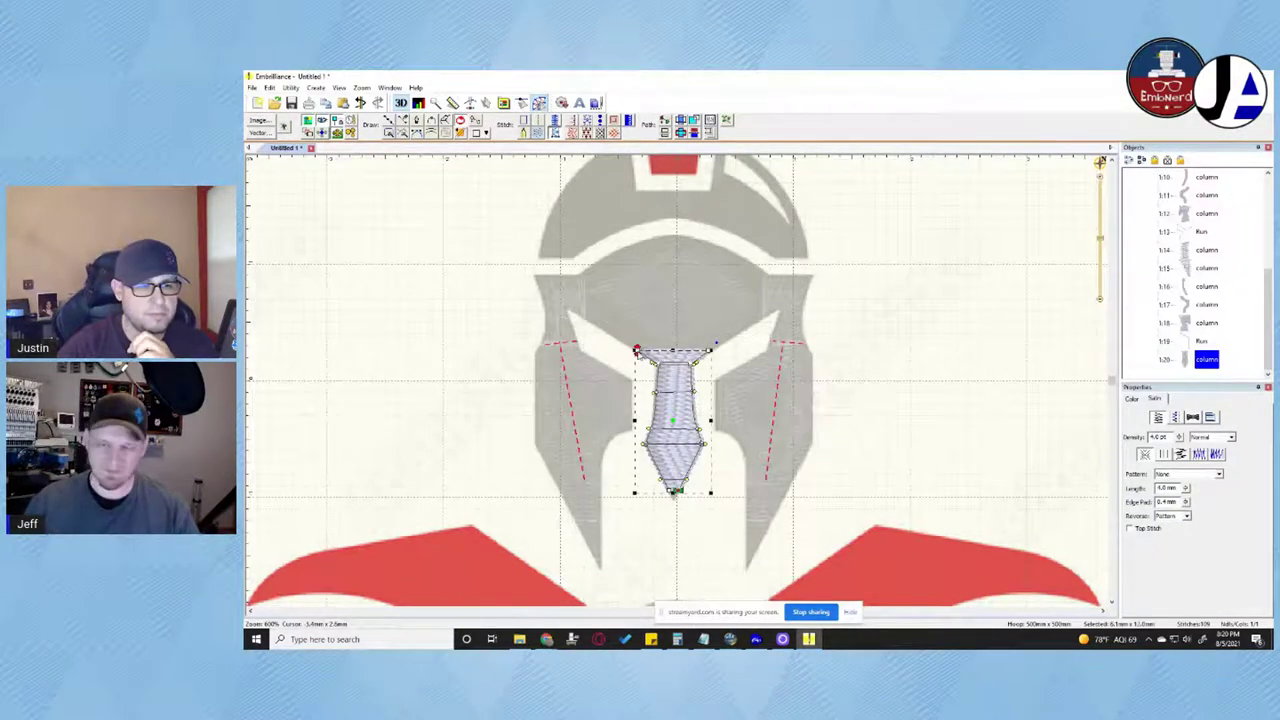
{"action": "left_click", "coordinate": [472, 284]}
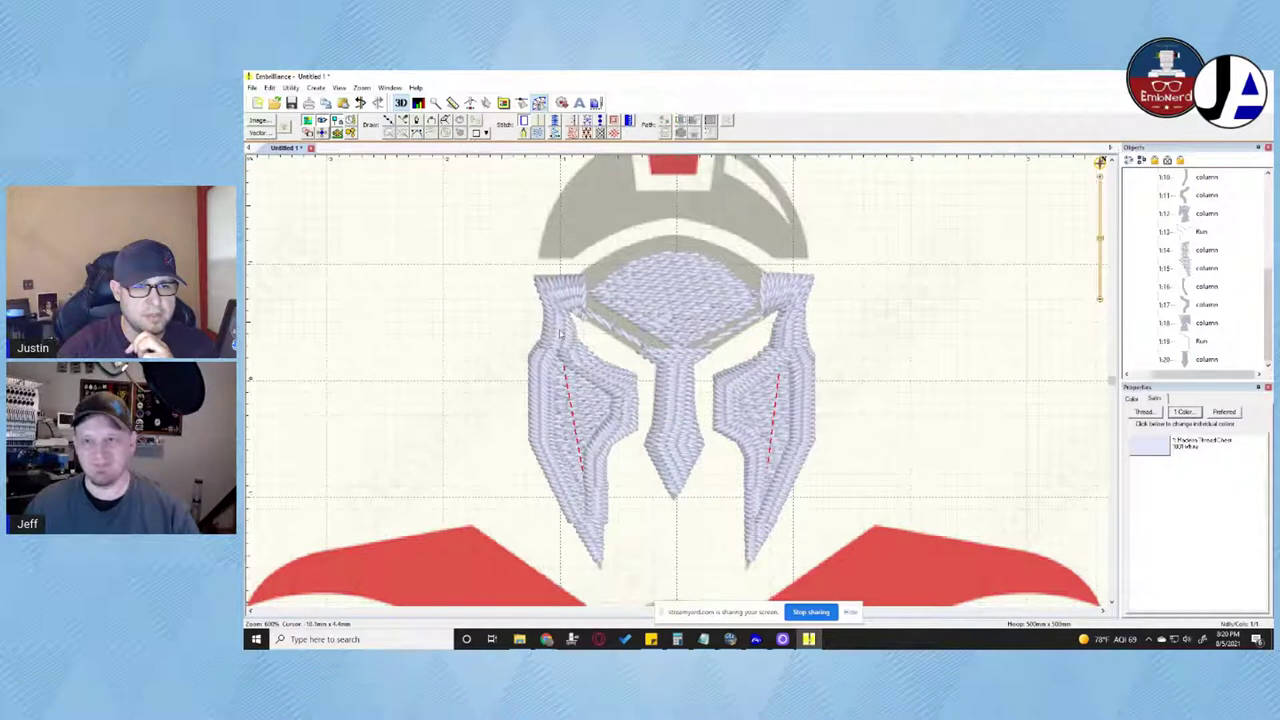
Outline the forehead fill with a satin column about 18 mm wide, running from the bridge around the brow arch and back
{"action": "left_click", "coordinate": [666, 358]}
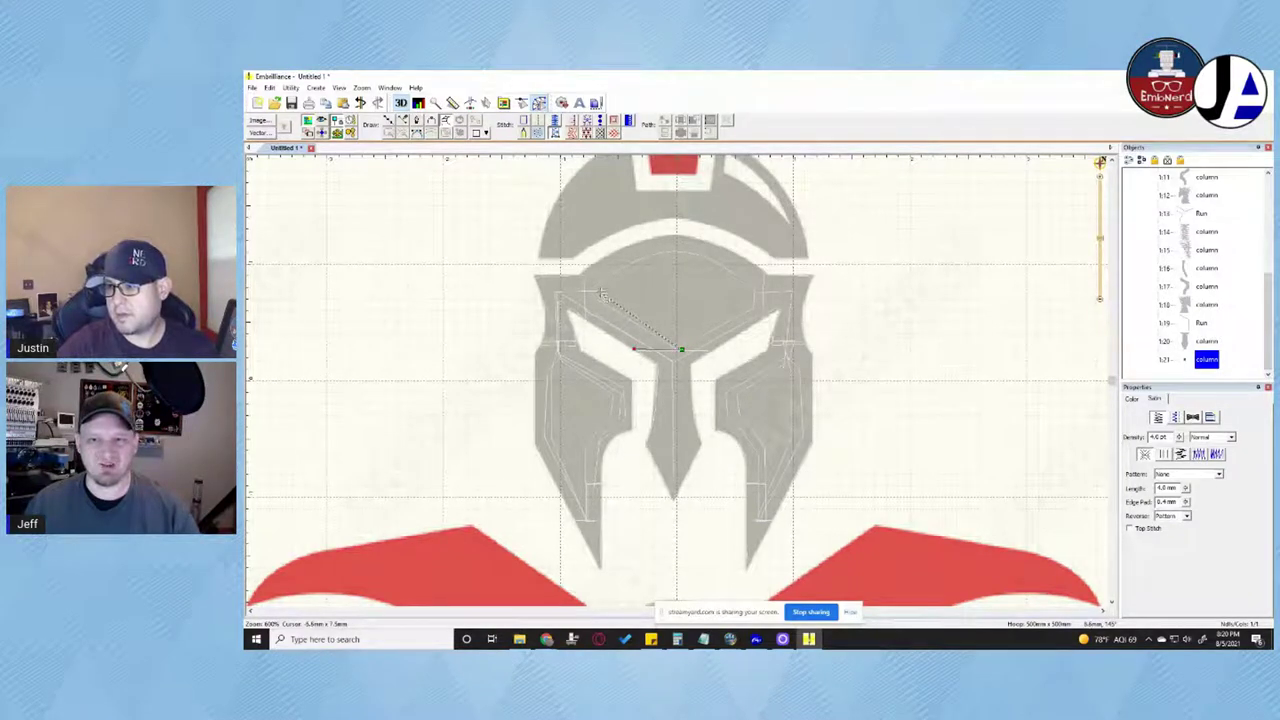
{"action": "left_click", "coordinate": [600, 292]}
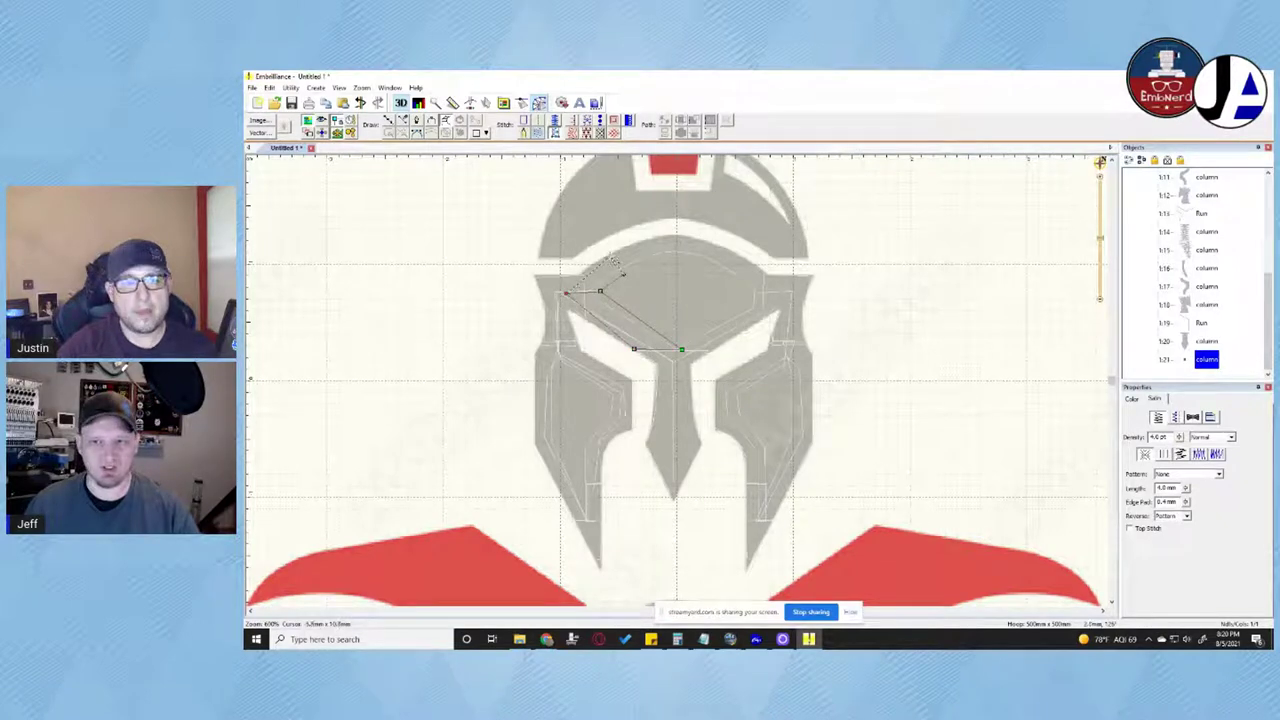
{"action": "left_click", "coordinate": [610, 255]}
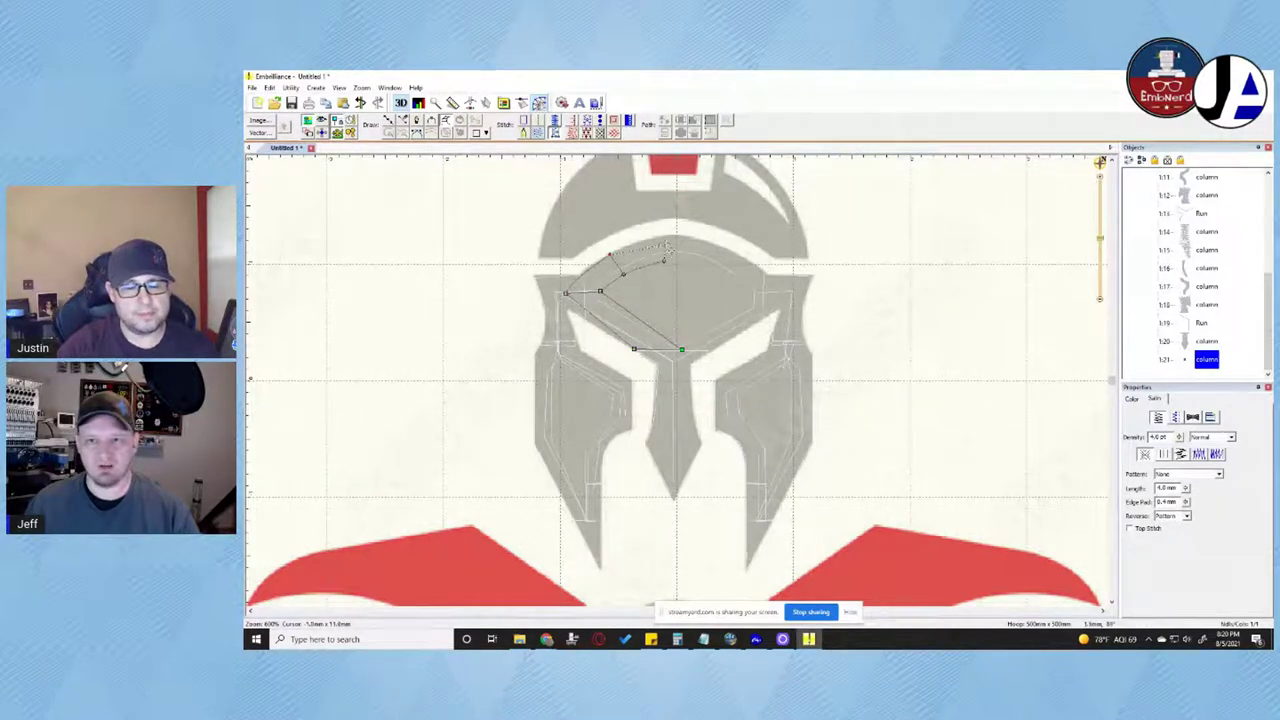
{"action": "left_click", "coordinate": [662, 238]}
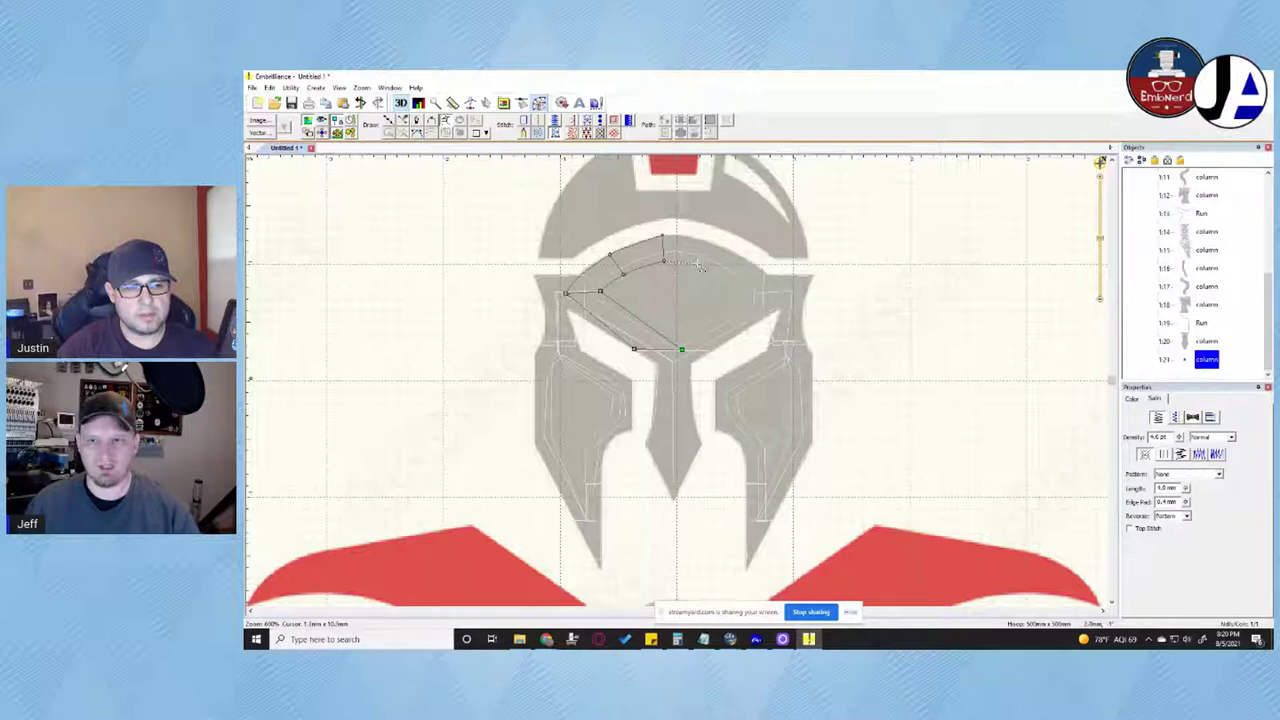
{"action": "left_click", "coordinate": [698, 264]}
{"action": "left_click", "coordinate": [707, 243]}
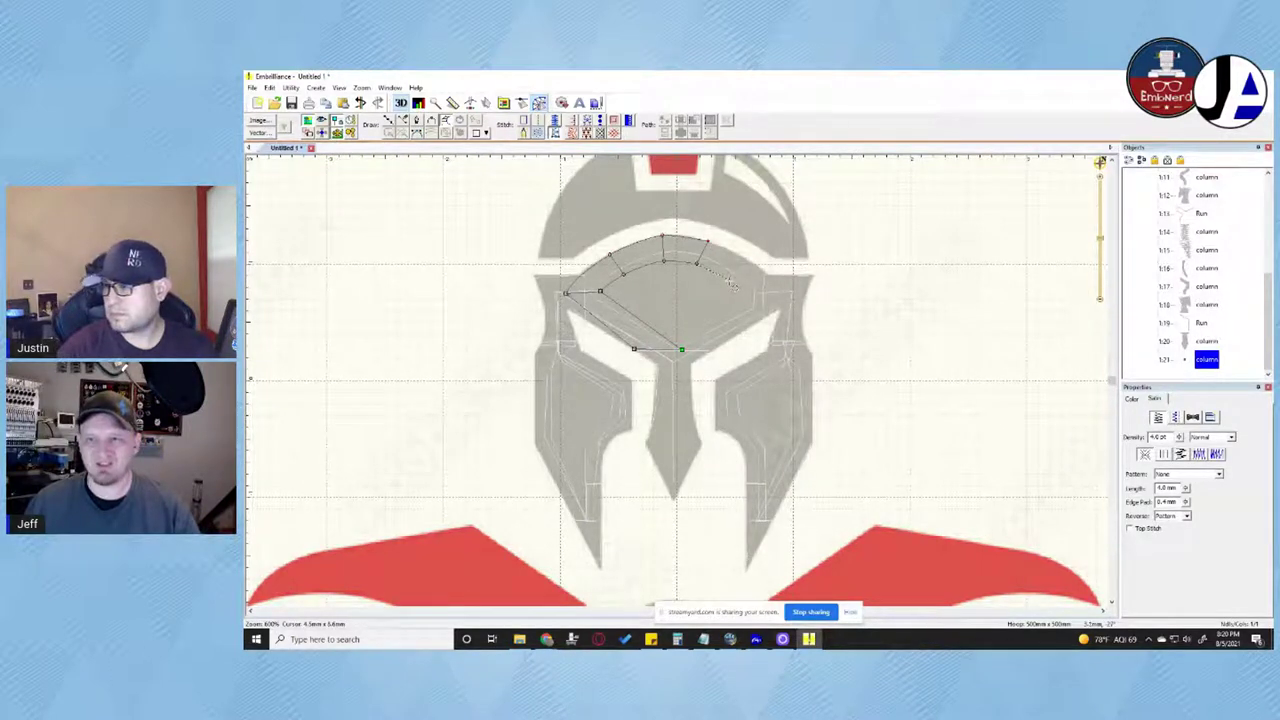
{"action": "left_click", "coordinate": [729, 280]}
{"action": "left_click", "coordinate": [753, 267]}
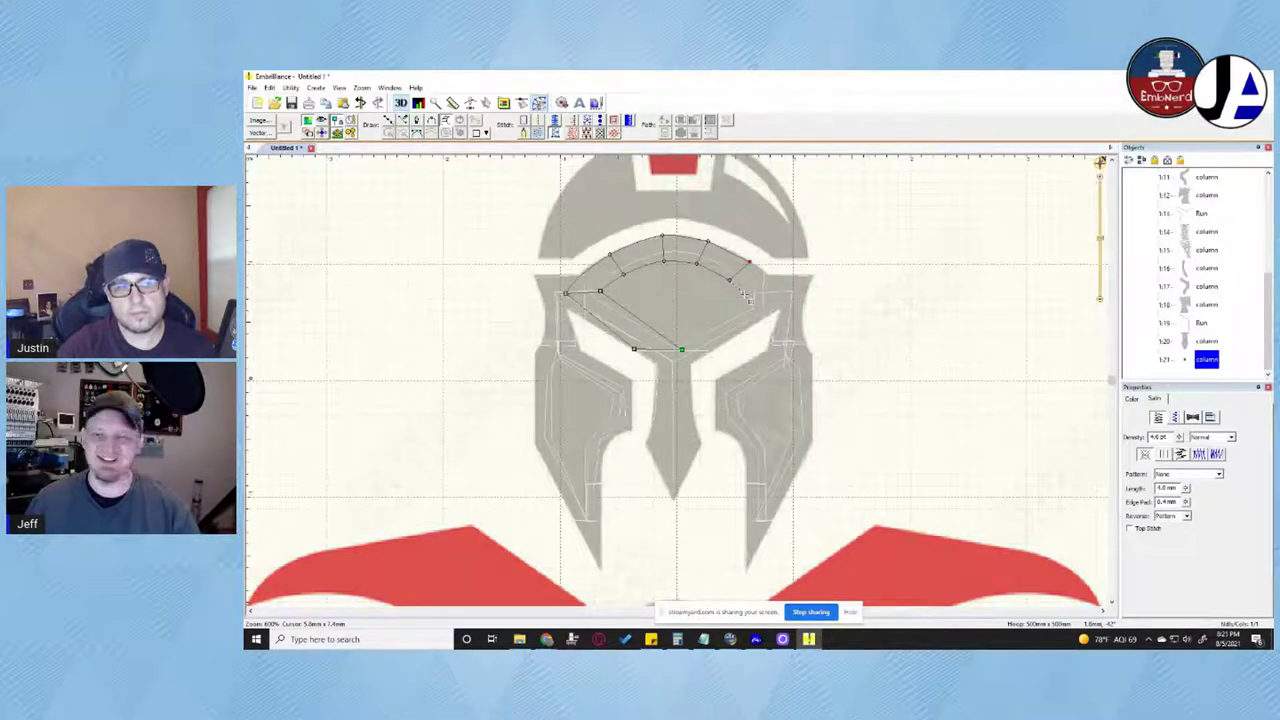
{"action": "left_click", "coordinate": [745, 293]}
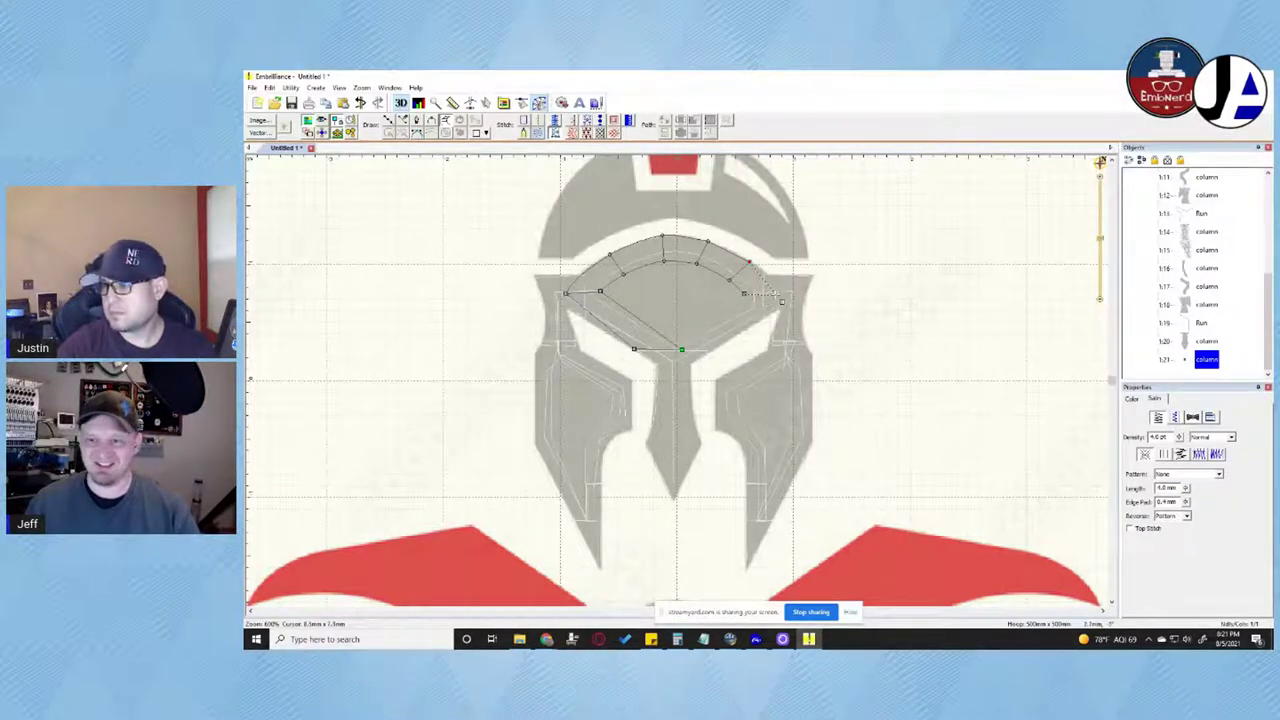
{"action": "left_click", "coordinate": [777, 295]}
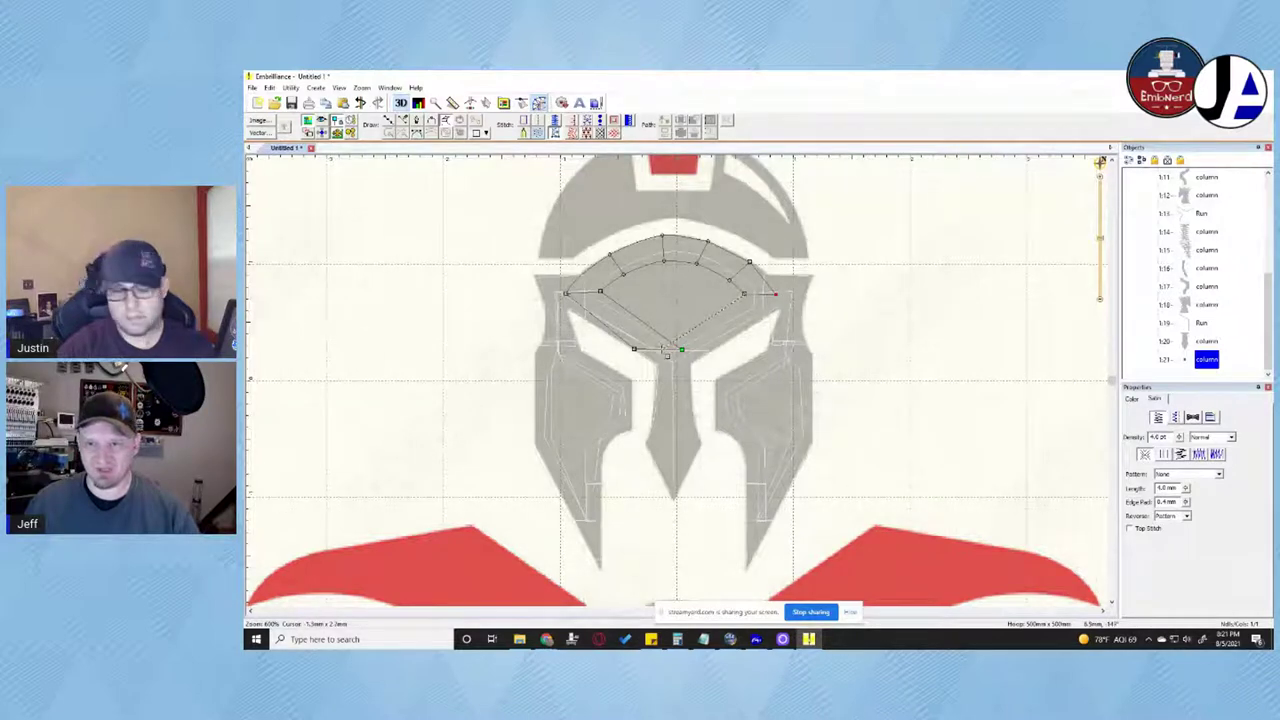
{"action": "left_click", "coordinate": [662, 349]}
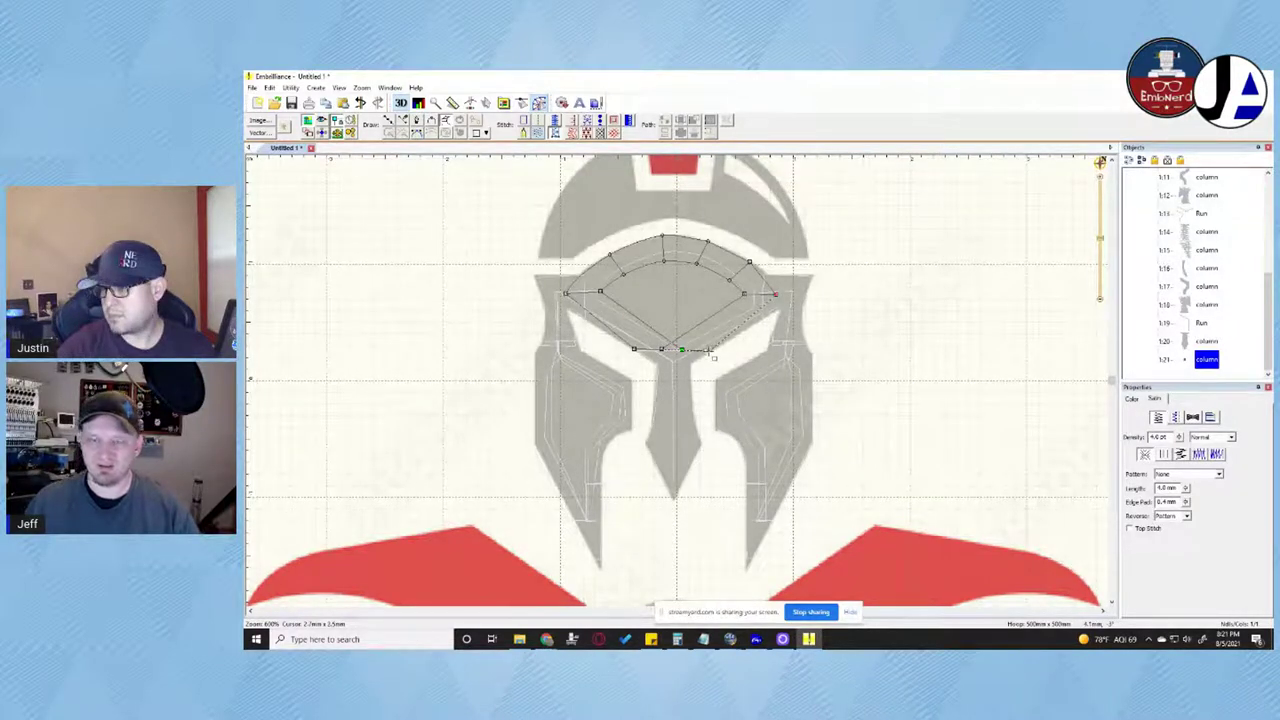
{"action": "key", "text": "Return"}
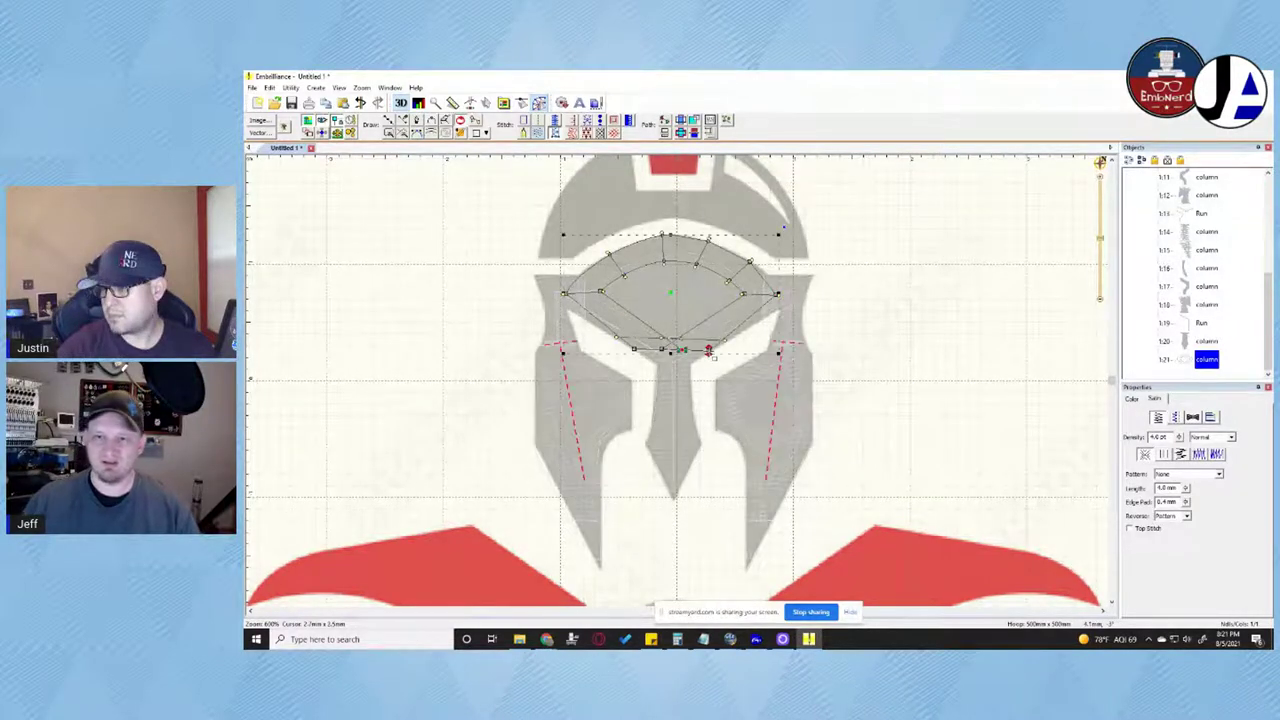
Reset the forehead border column to a plain line and reapply the satin column stitch to it
{"action": "left_click", "coordinate": [487, 103]}
{"action": "left_click", "coordinate": [475, 295]}
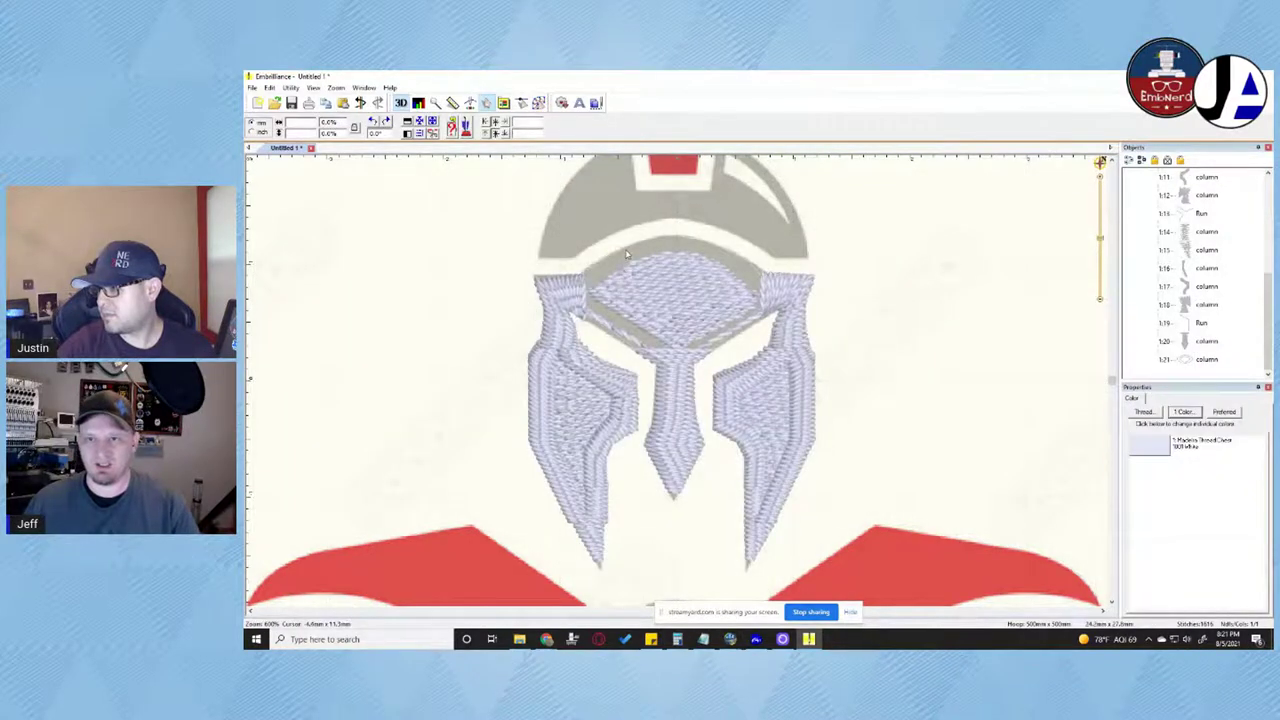
{"action": "left_click", "coordinate": [1206, 359]}
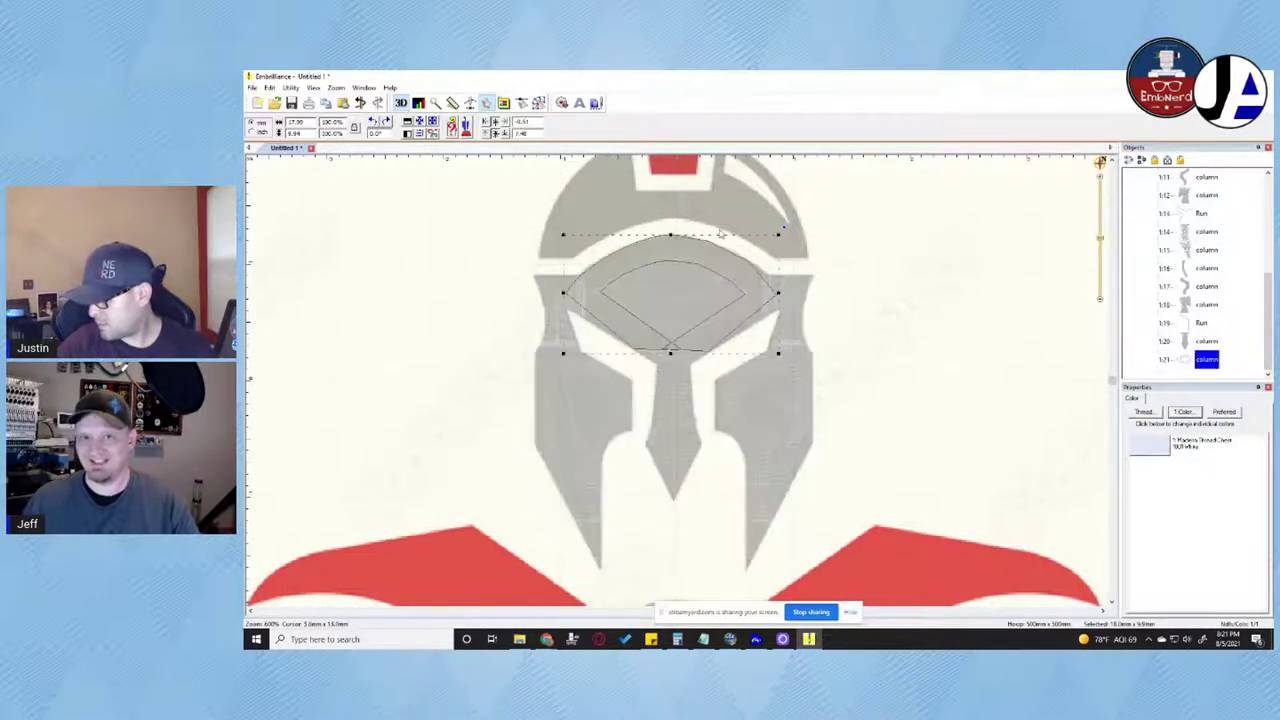
{"action": "left_click", "coordinate": [539, 103]}
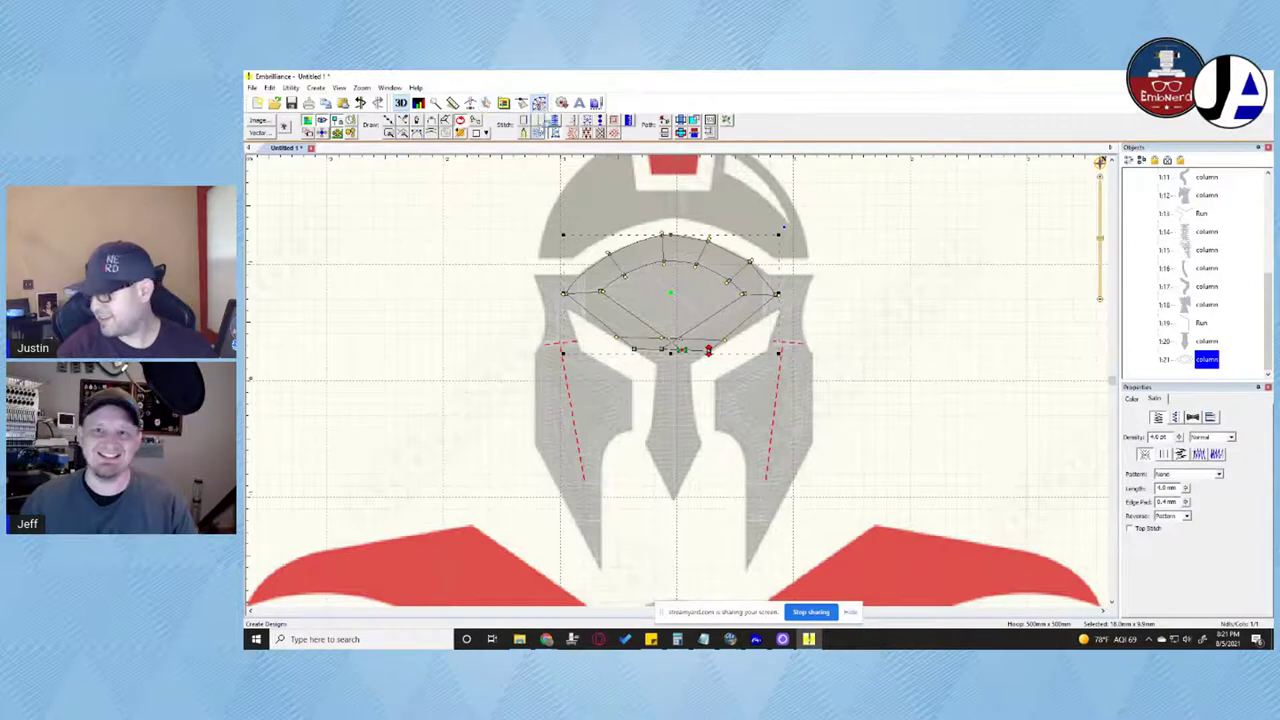
{"action": "left_click", "coordinate": [555, 133]}
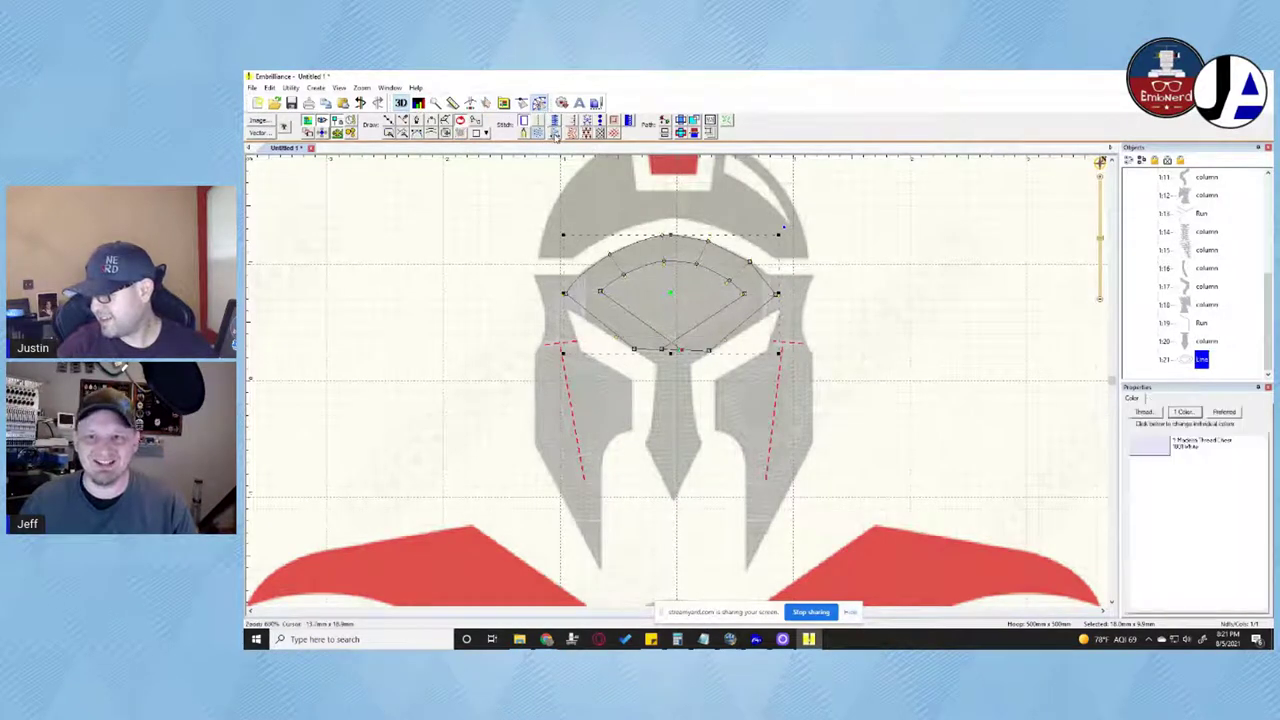
{"action": "left_click", "coordinate": [554, 133]}
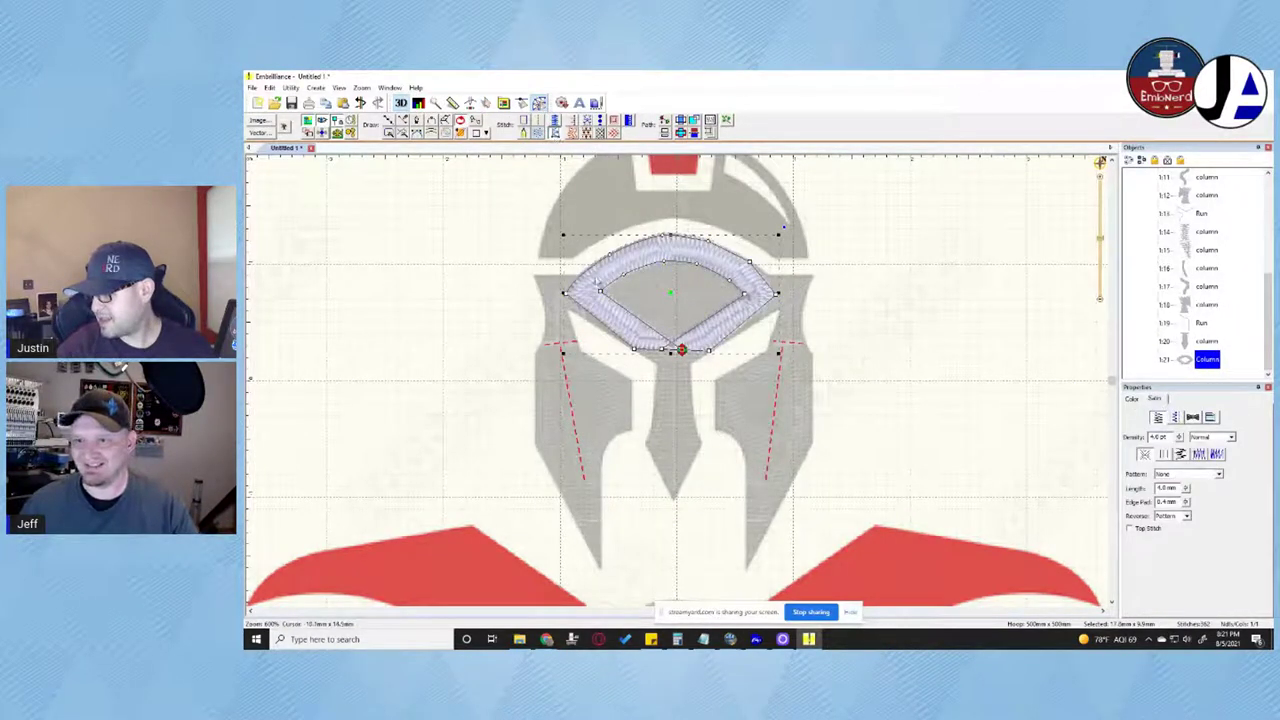
{"action": "left_click", "coordinate": [906, 355]}
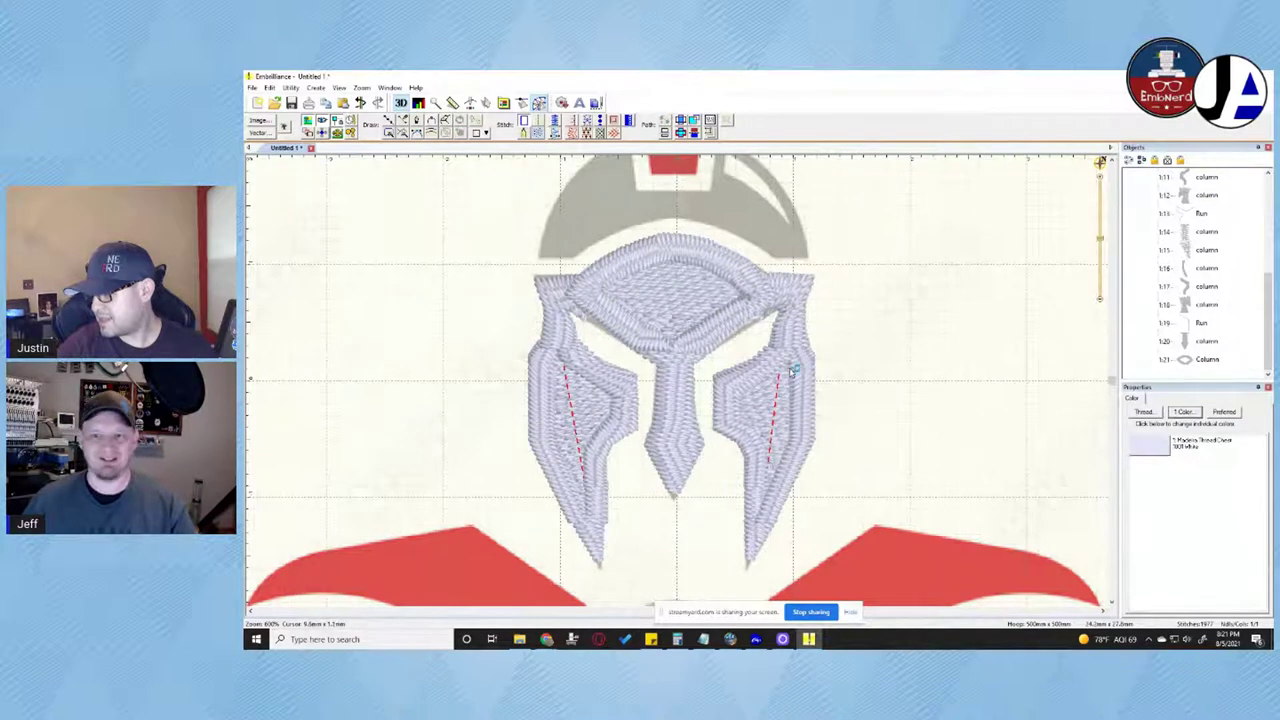
Move the outer left and right corner points of the forehead border outward to overlap the columns beside the eyes
{"action": "left_click", "coordinate": [610, 304]}
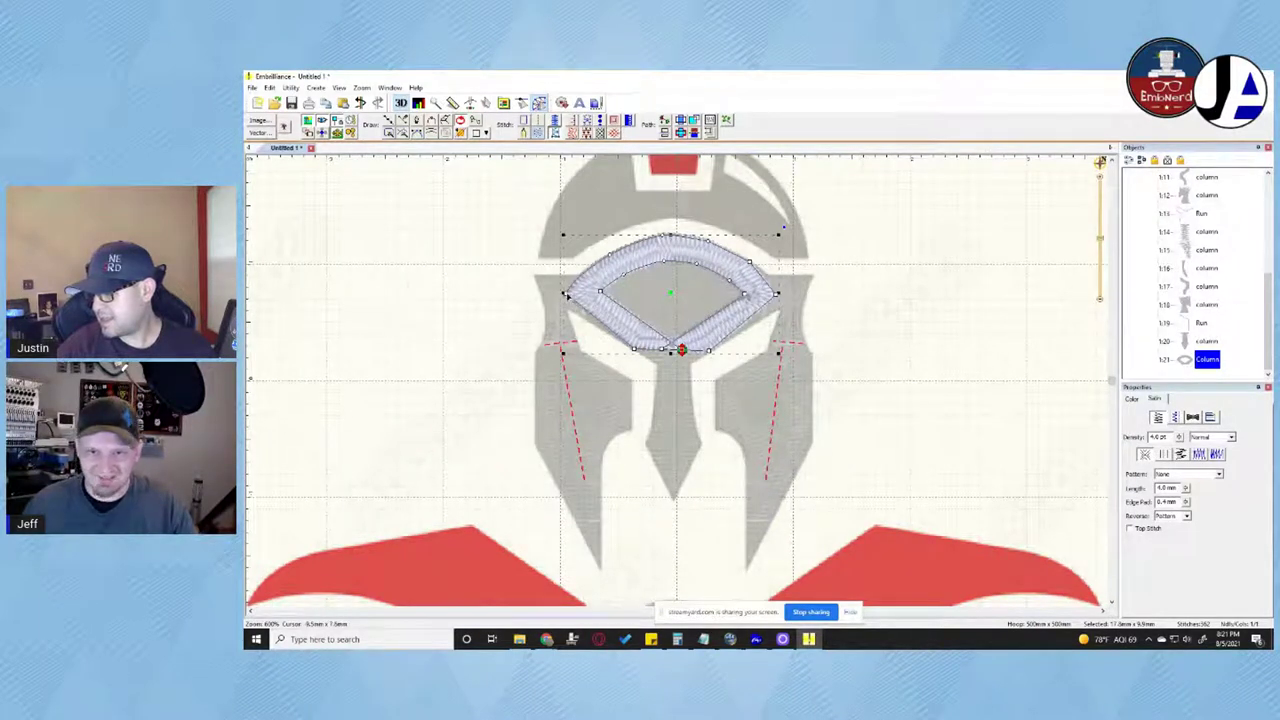
{"action": "left_click_drag", "start_coordinate": [567, 294], "coordinate": [556, 299]}
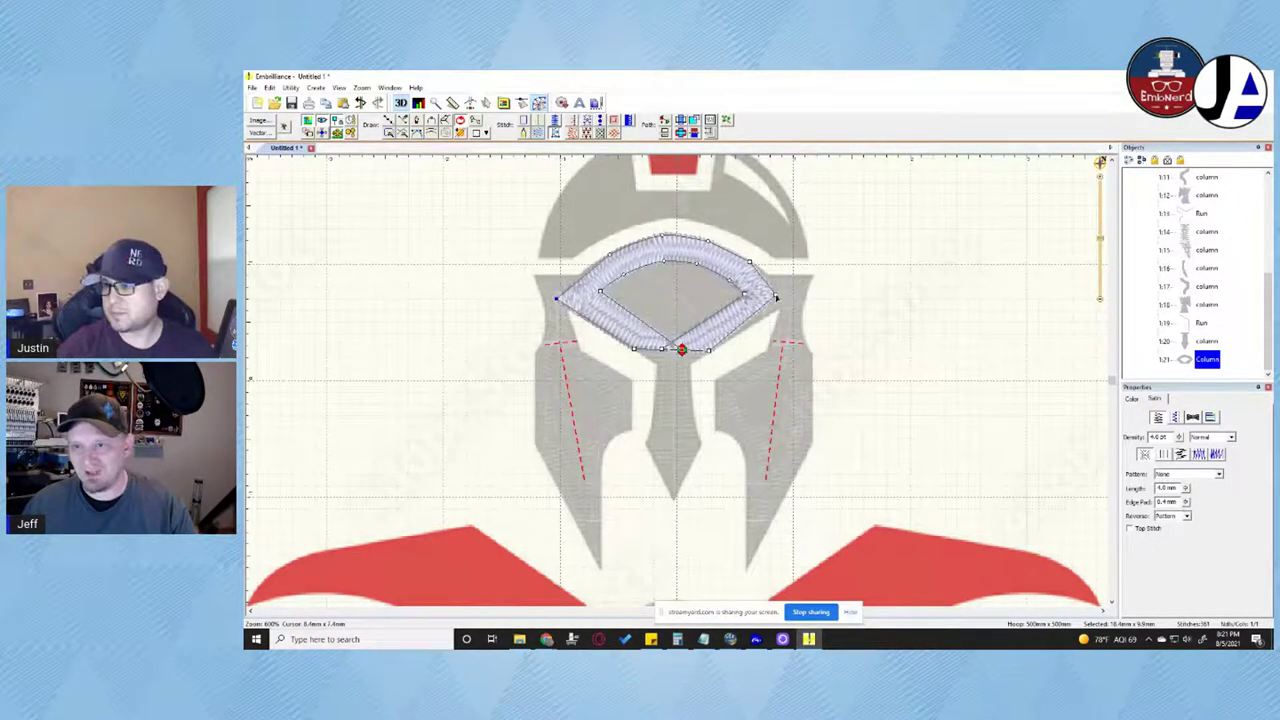
{"action": "left_click_drag", "start_coordinate": [776, 297], "coordinate": [792, 296]}
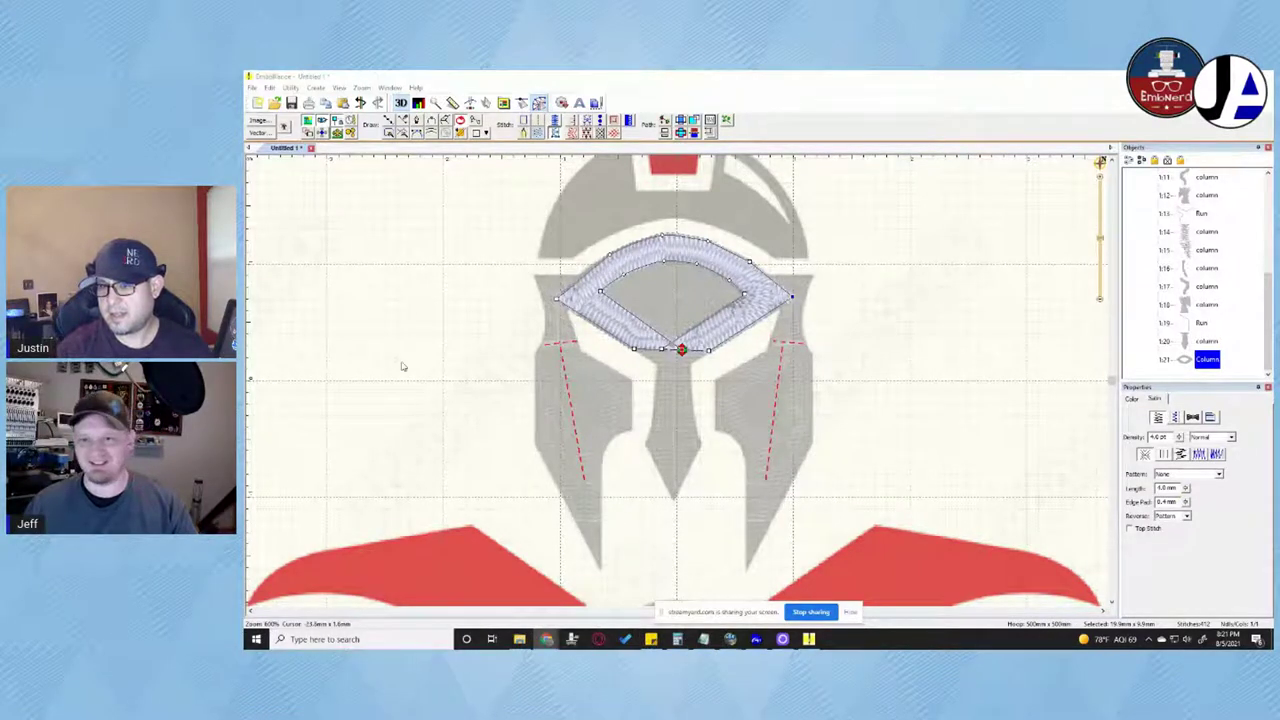
{"action": "left_click", "coordinate": [453, 277]}
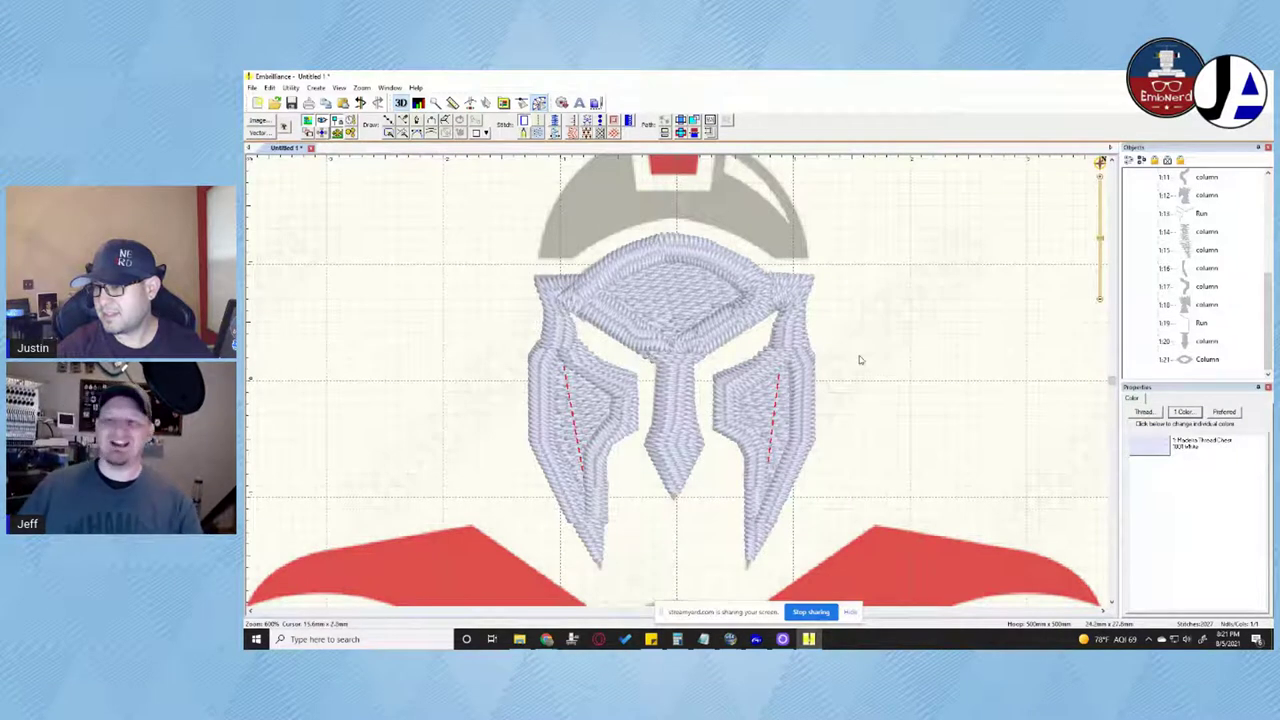
Check the fills and runs from the left cheek onward in stitch order and delete the stray run before the right cheek fill
{"action": "key", "text": "3"}
{"action": "left_click", "coordinate": [779, 411]}
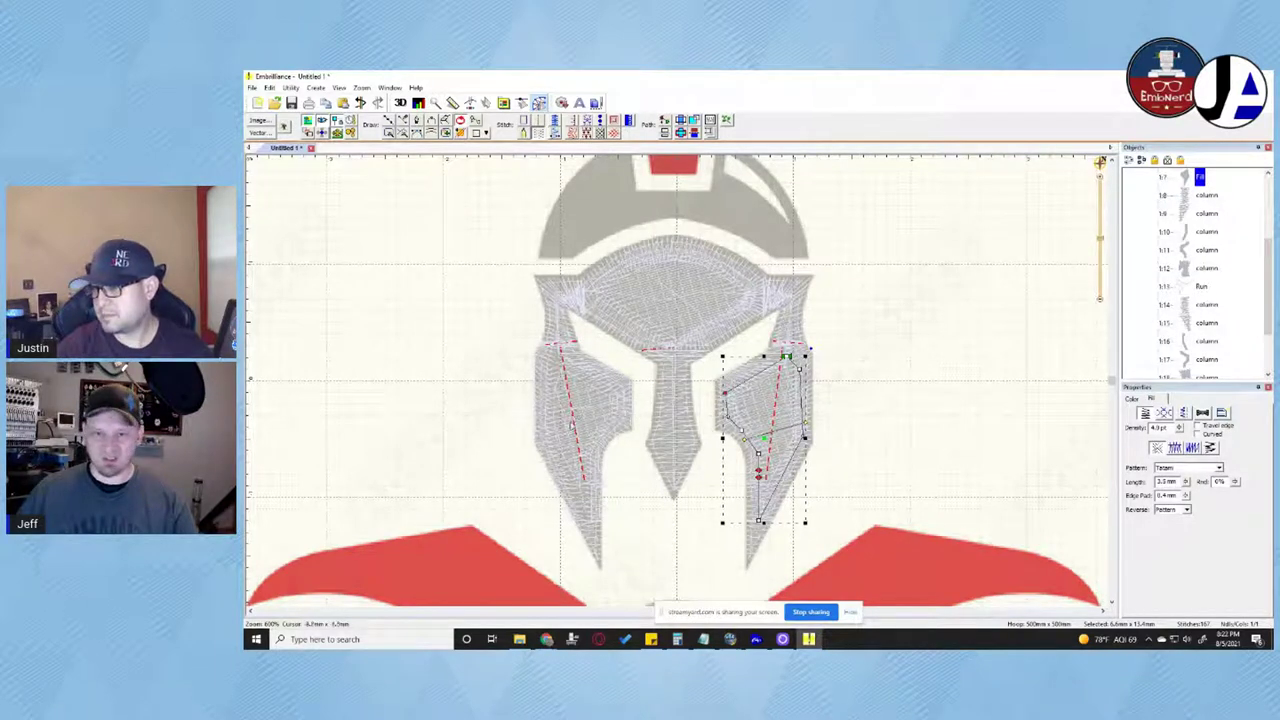
{"action": "scroll", "coordinate": [1207, 199], "scroll_direction": "up", "scroll_amount": 3}
{"action": "left_click", "coordinate": [1200, 215]}
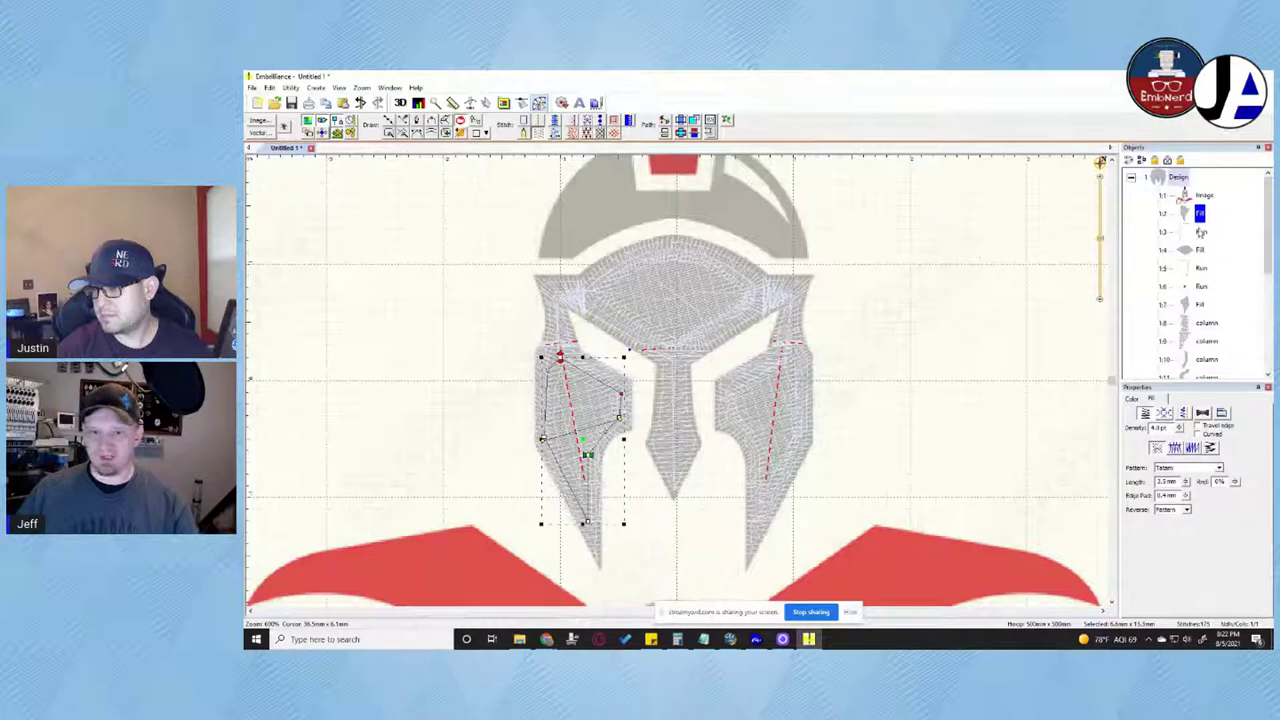
{"action": "left_click", "coordinate": [1201, 231]}
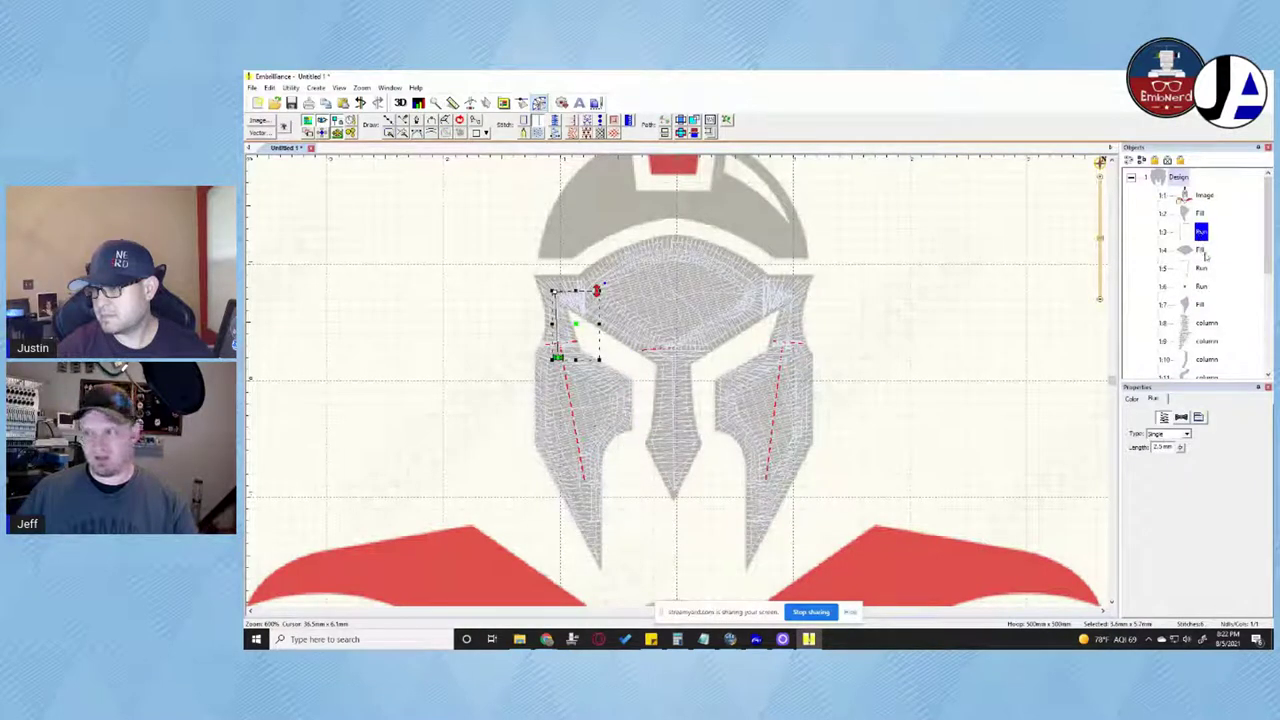
{"action": "left_click", "coordinate": [1205, 254]}
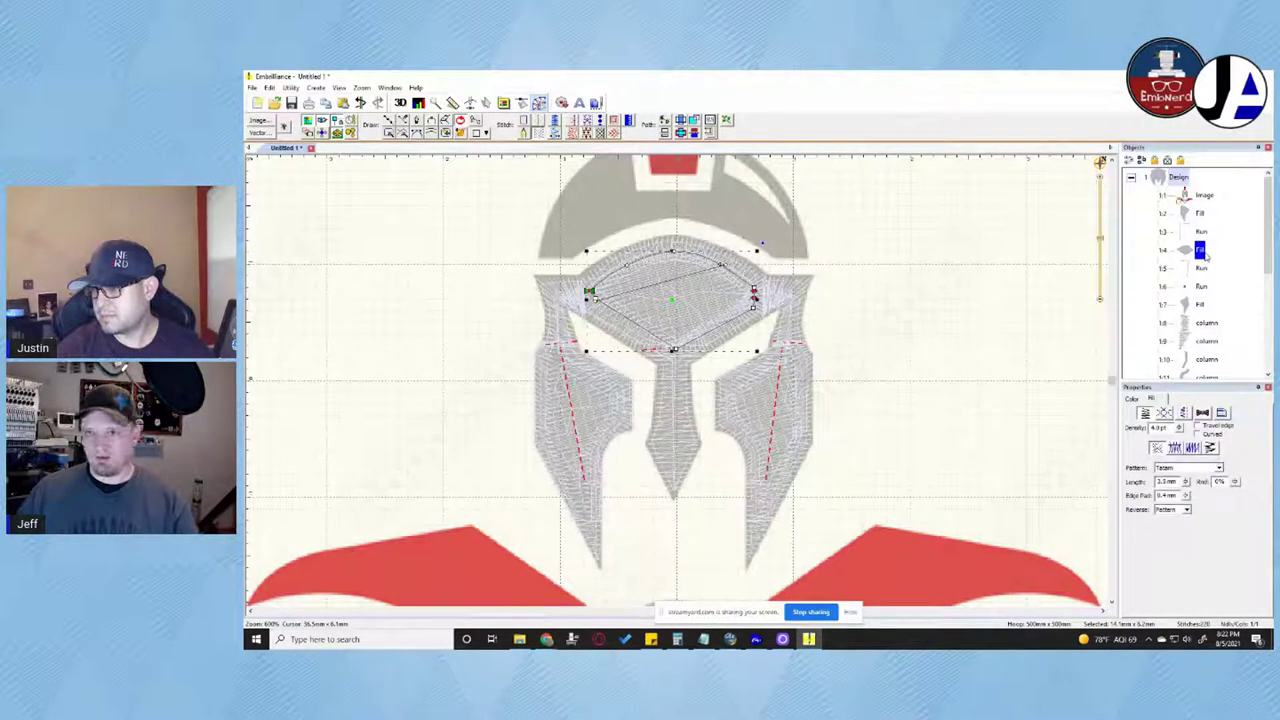
{"action": "left_click", "coordinate": [1202, 268]}
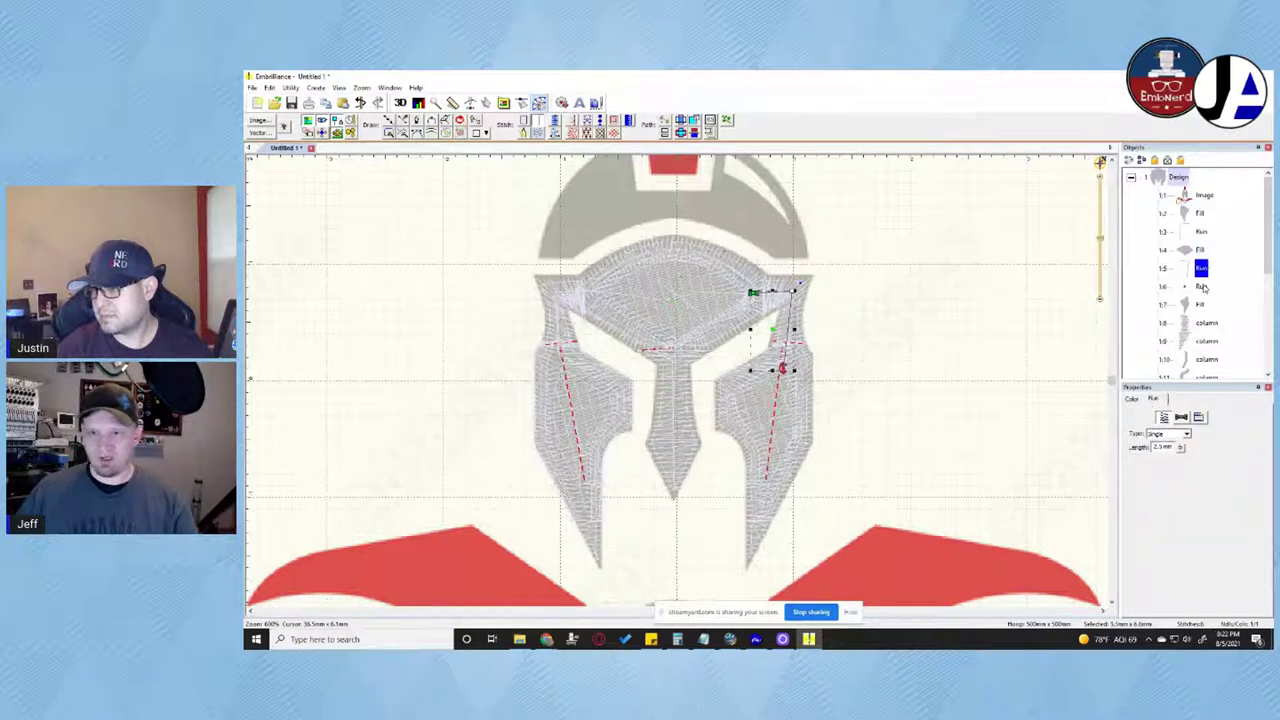
{"action": "left_click", "coordinate": [1203, 287]}
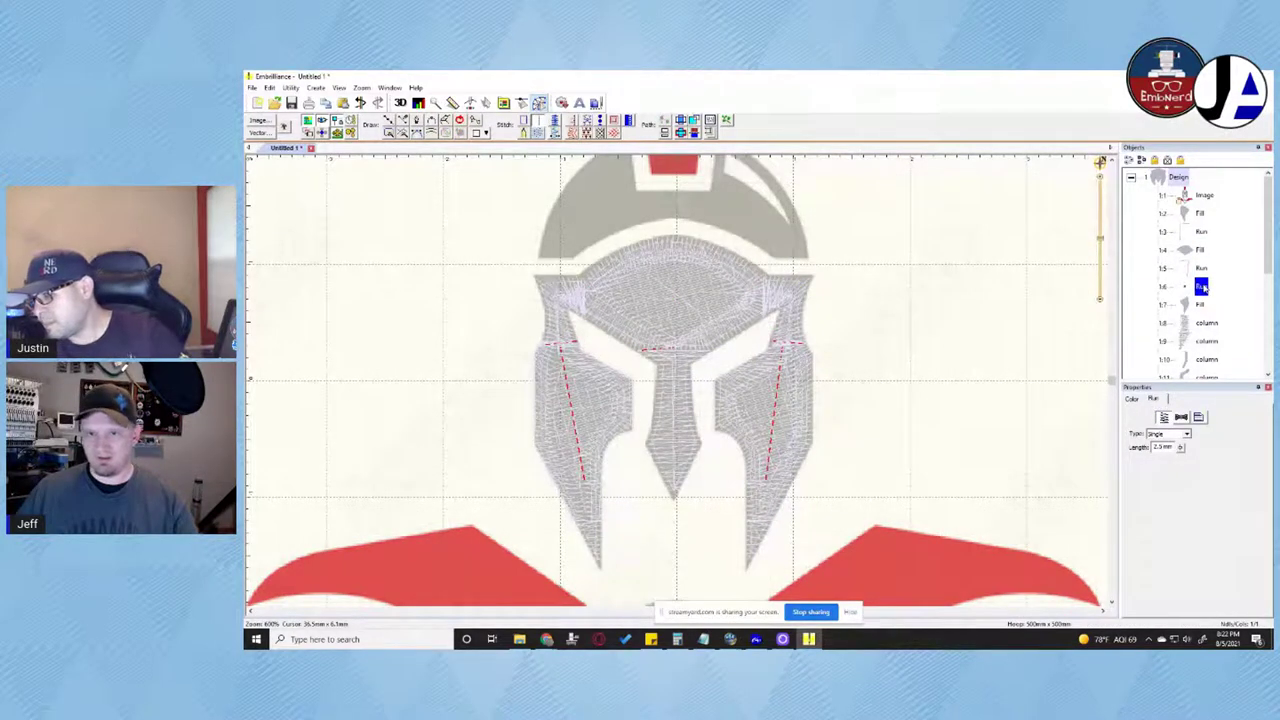
{"action": "key", "text": "Delete"}
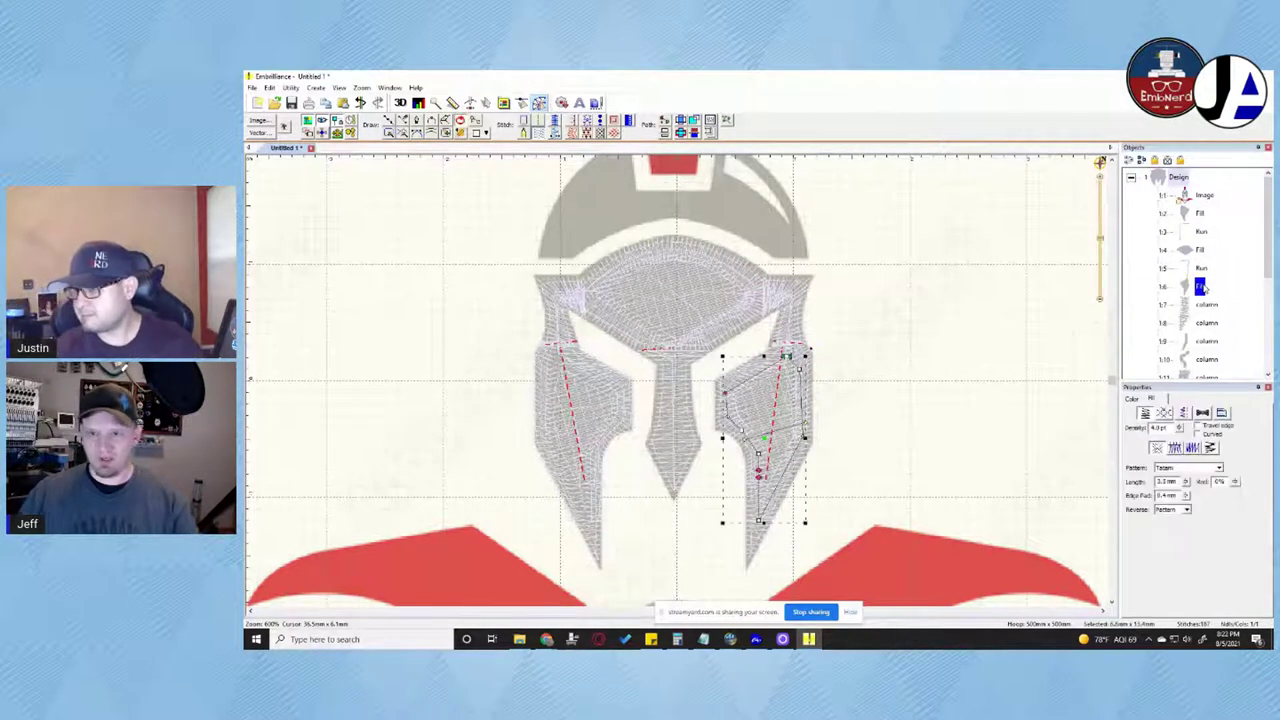
Move the start point of the small satin column on the right cheek's lower inner edge slightly inward along its upper end
{"action": "left_click", "coordinate": [1203, 269]}
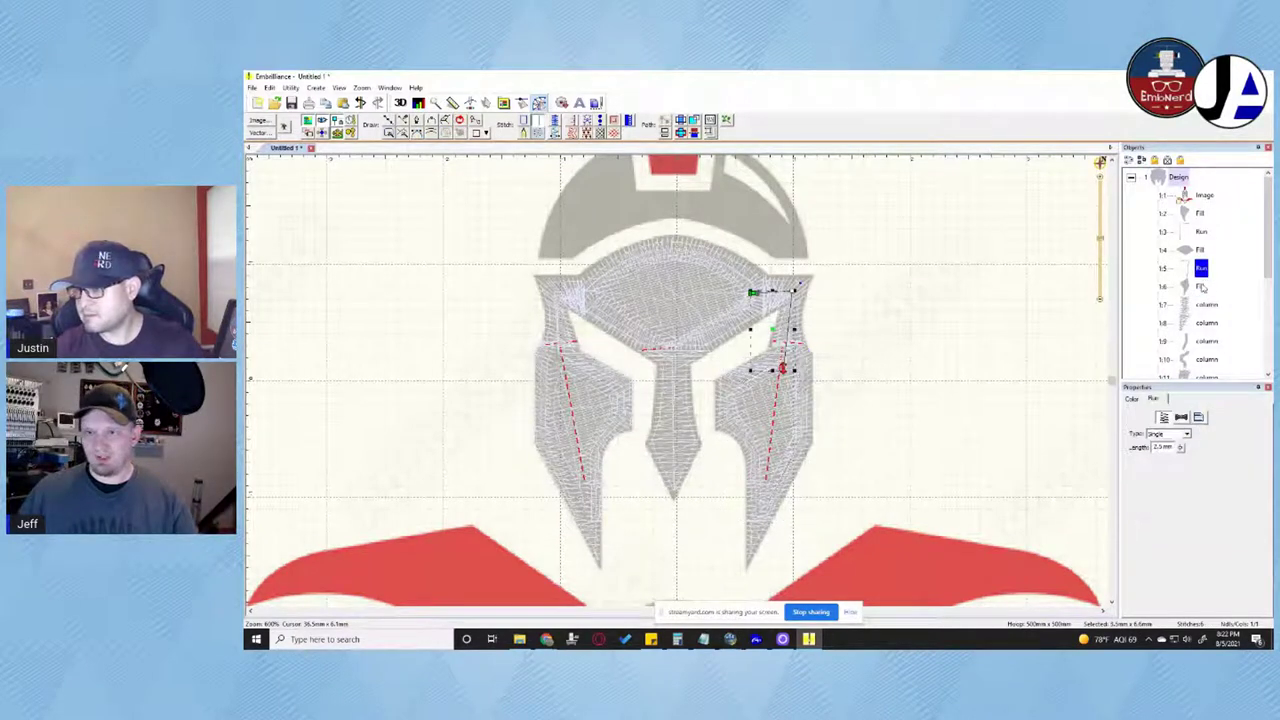
{"action": "left_click", "coordinate": [1203, 287]}
{"action": "left_click", "coordinate": [1203, 306]}
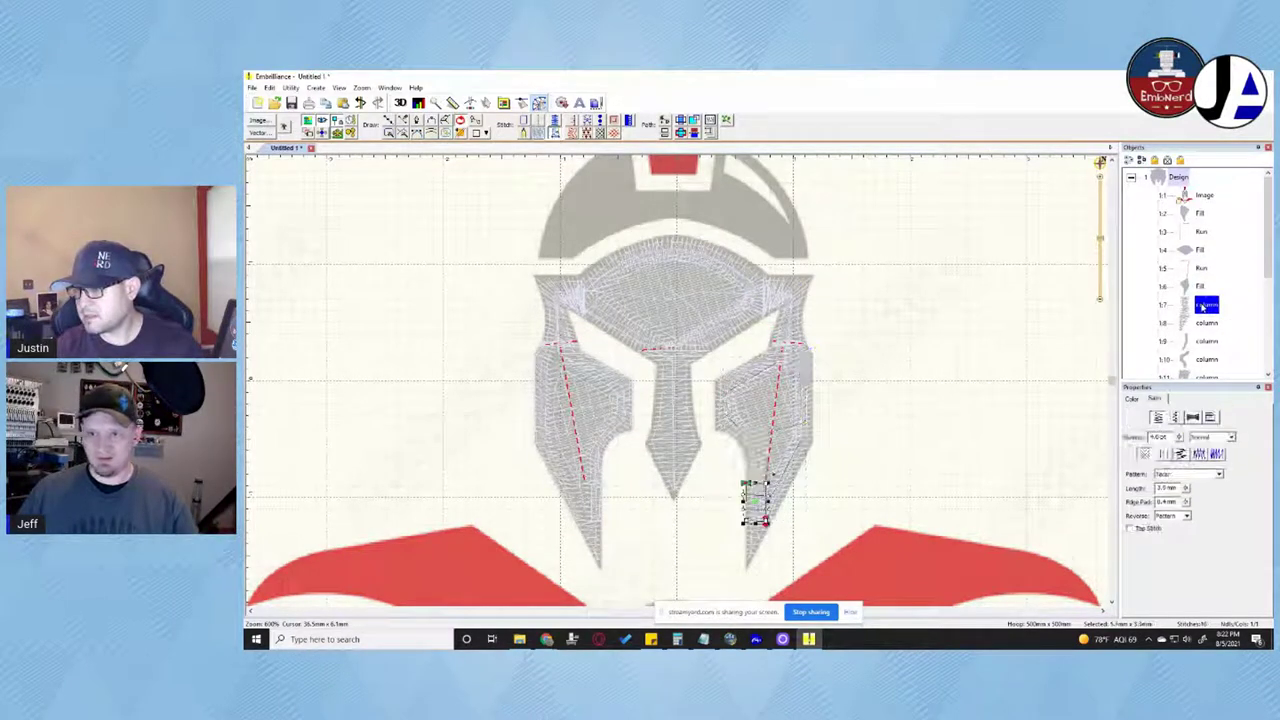
{"action": "left_click", "coordinate": [1202, 290]}
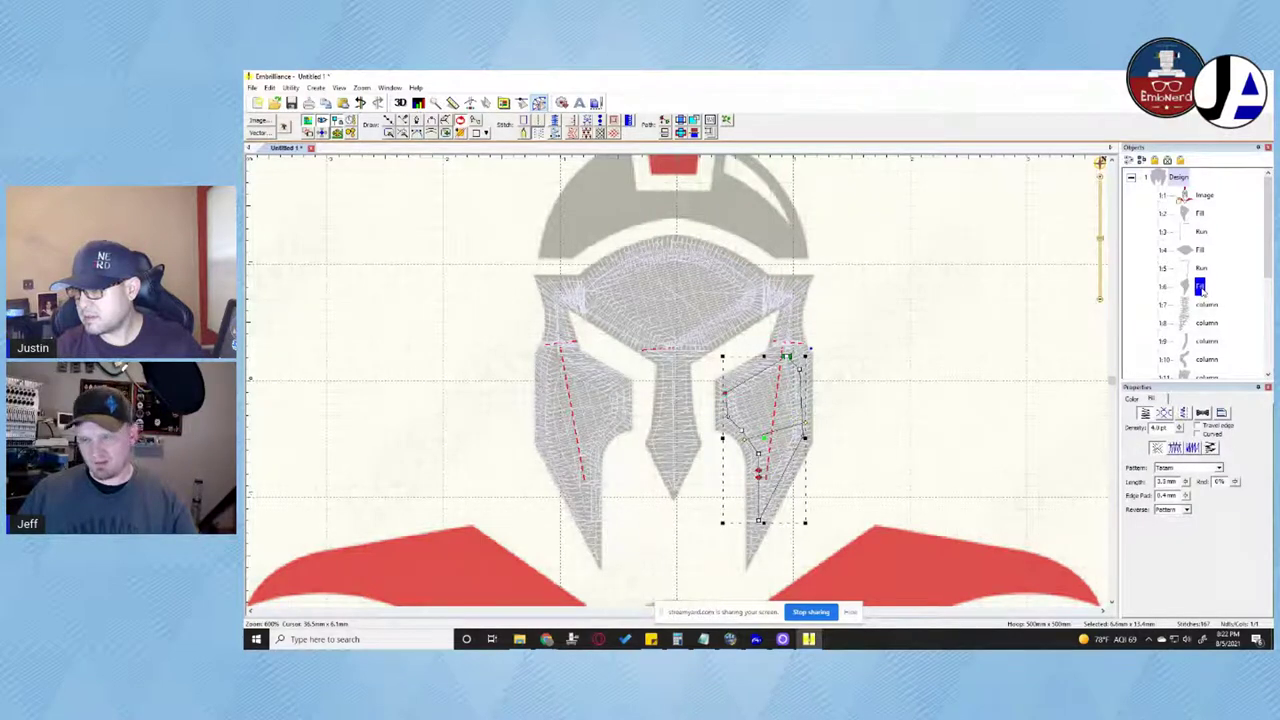
{"action": "left_click", "coordinate": [1203, 306]}
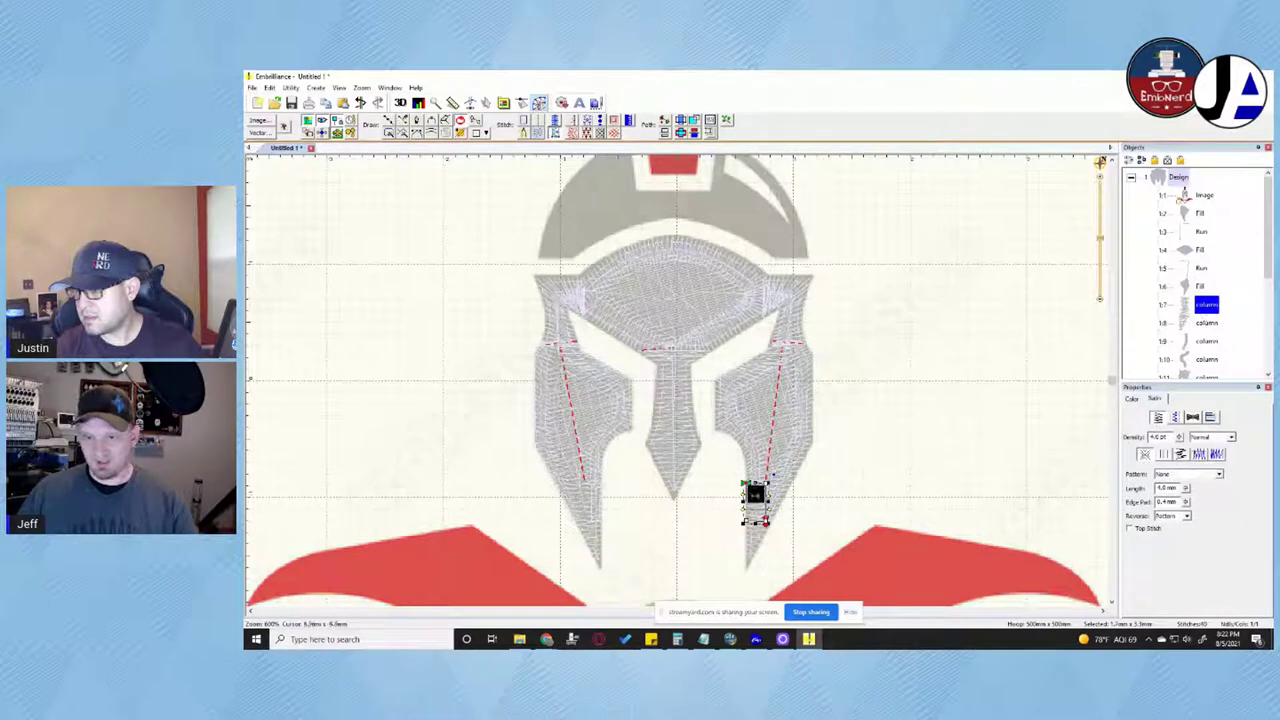
{"action": "left_click_drag", "start_coordinate": [750, 483], "coordinate": [757, 483]}
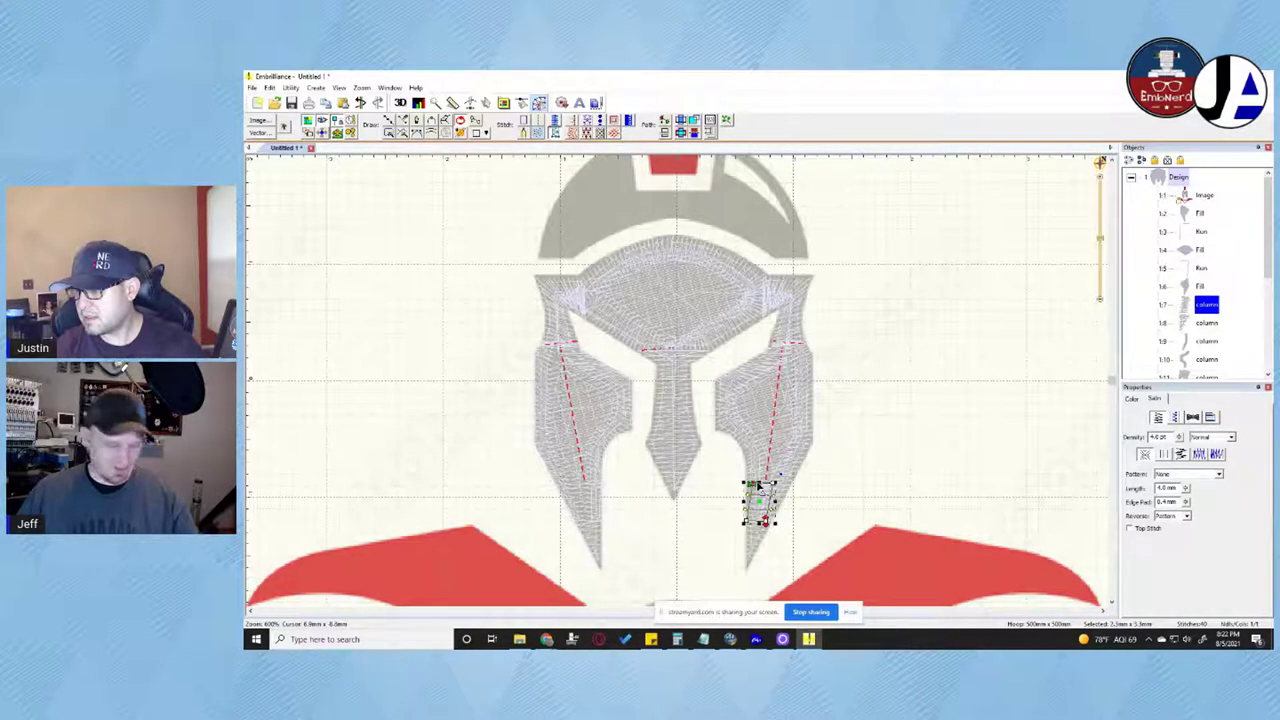
{"action": "key", "text": "Escape"}
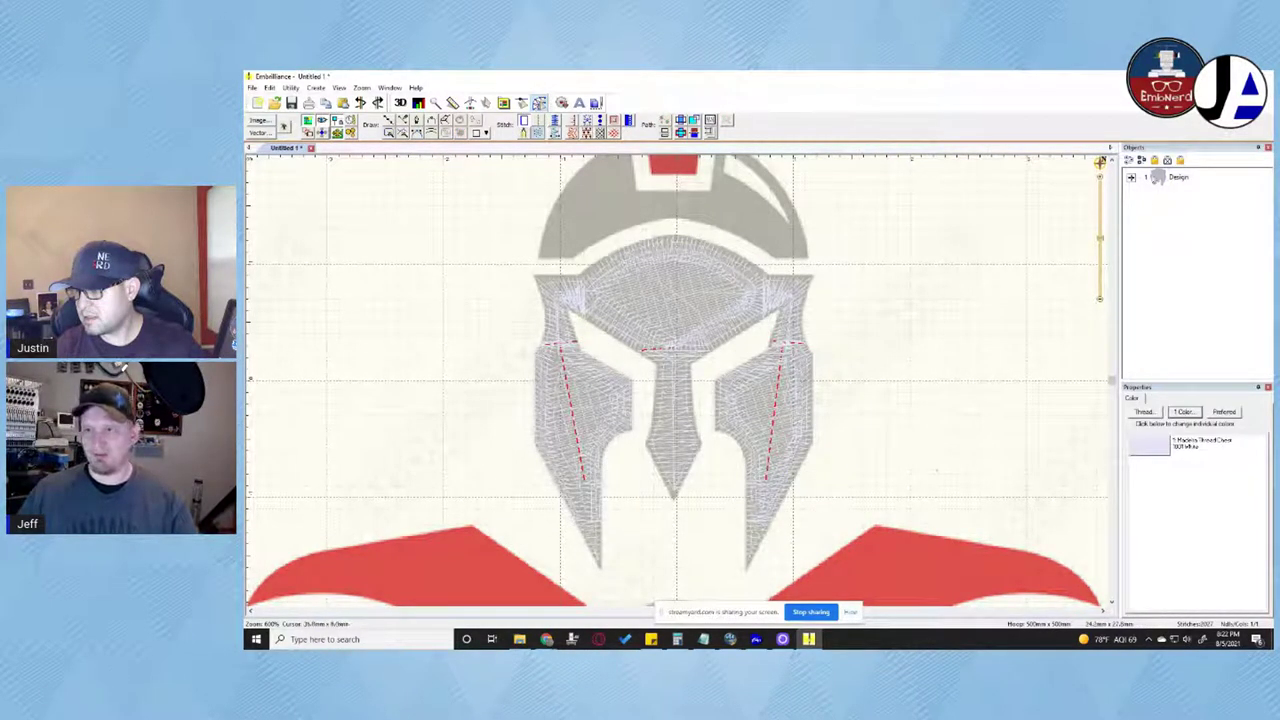
Move the forehead border column's start point from the centre of the bridge to its left end, where the nose guard column finishes
{"action": "left_click", "coordinate": [1132, 178]}
{"action": "scroll", "coordinate": [1200, 315], "scroll_direction": "down", "scroll_amount": 3}
{"action": "left_click", "coordinate": [1208, 358]}
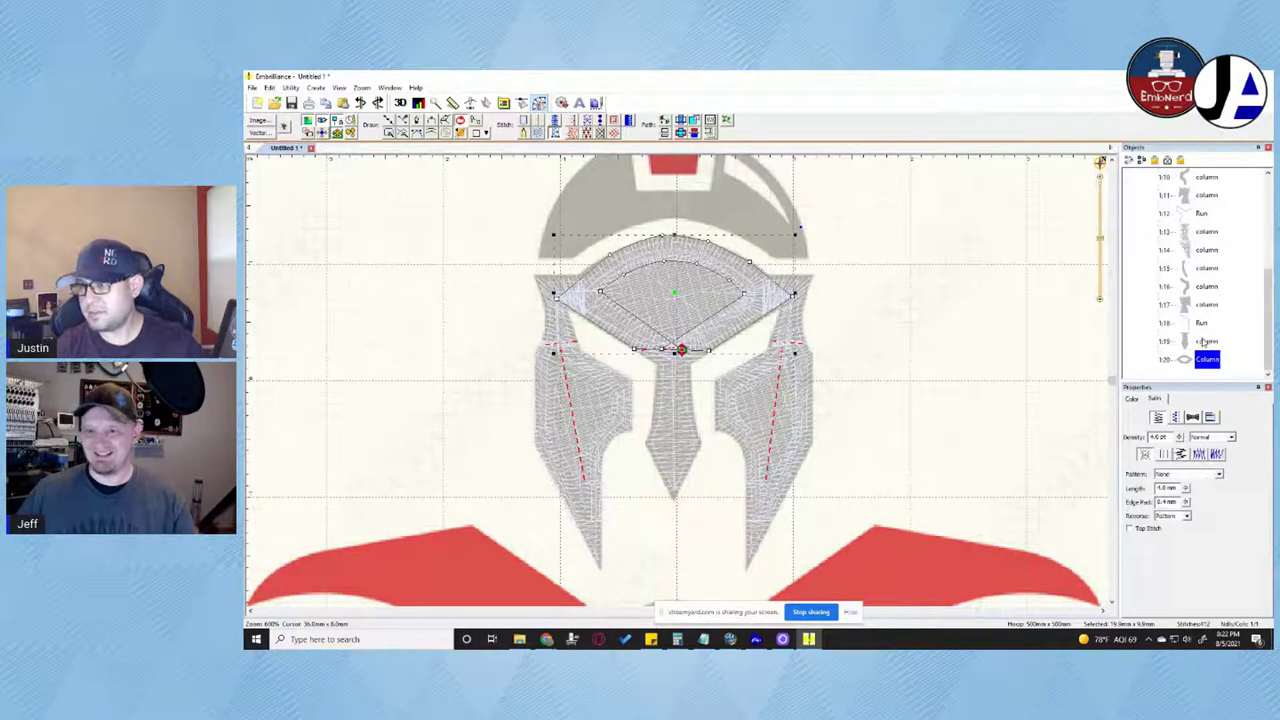
{"action": "left_click", "coordinate": [1205, 341]}
{"action": "left_click", "coordinate": [1207, 360]}
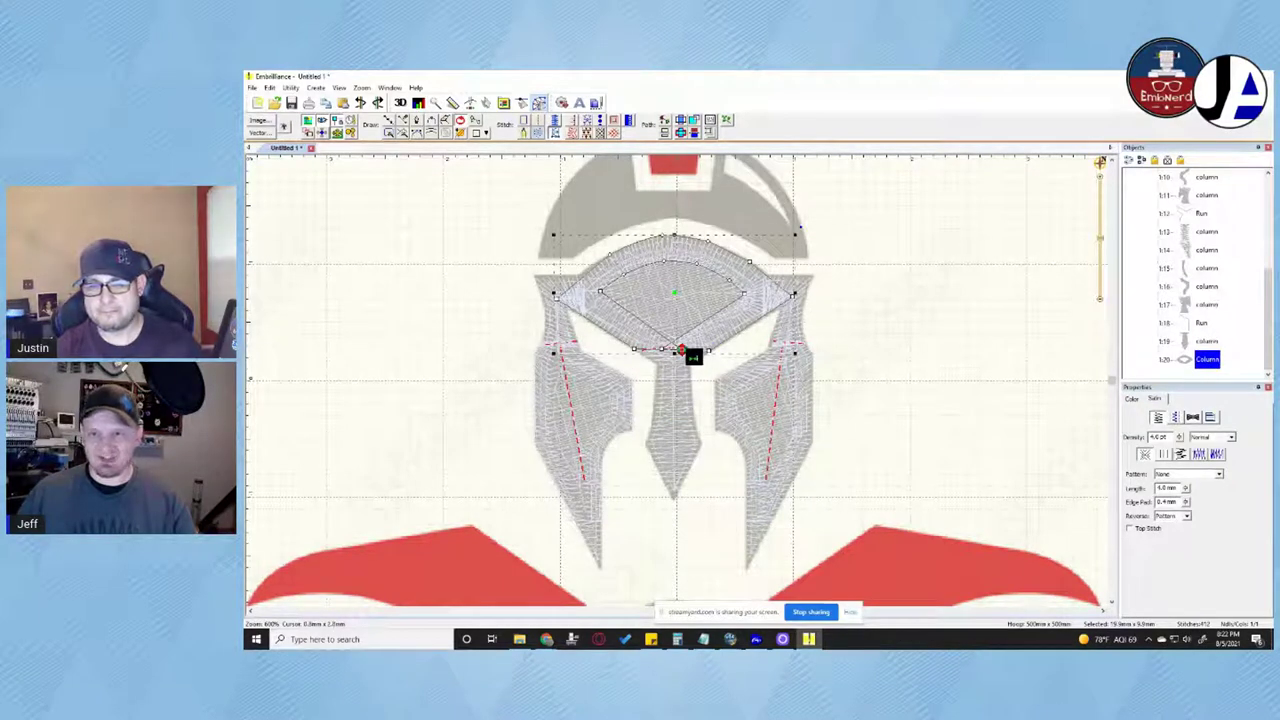
{"action": "left_click_drag", "start_coordinate": [682, 349], "coordinate": [641, 349]}
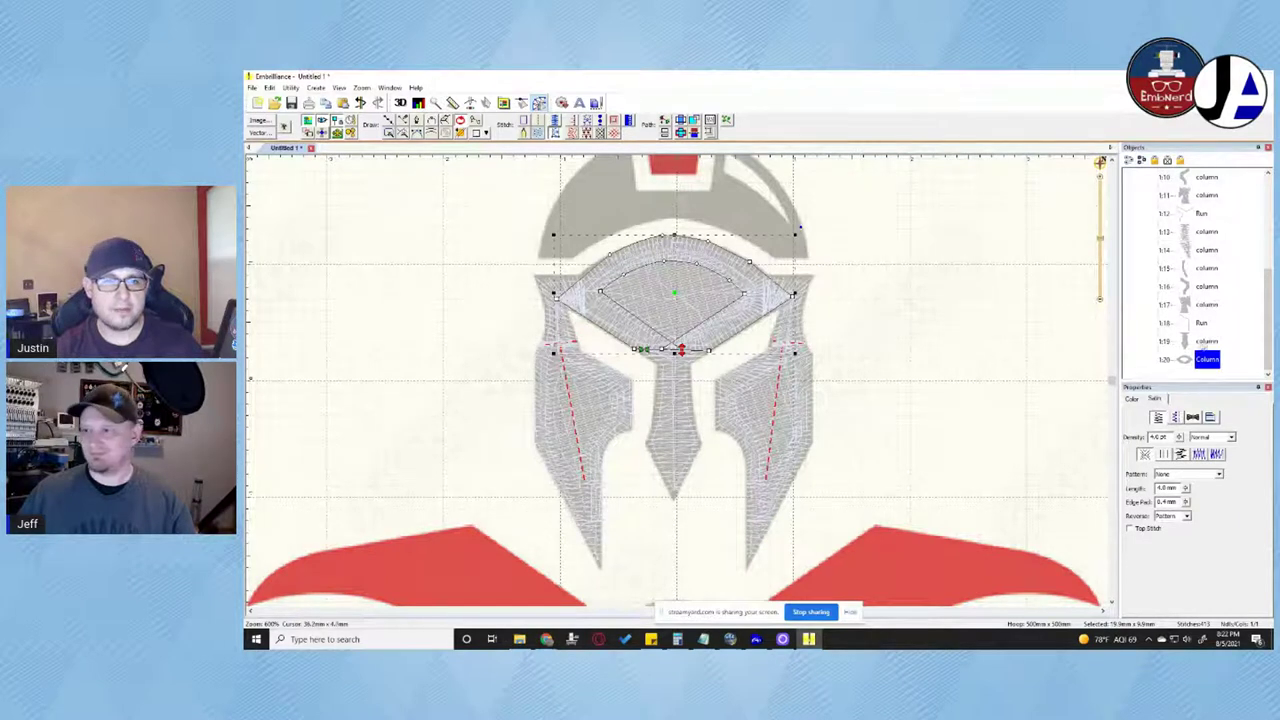
Review the nose guard column, the run leading into it and the column beside the left eye for their stitch order and connections
{"action": "left_click", "coordinate": [1204, 343]}
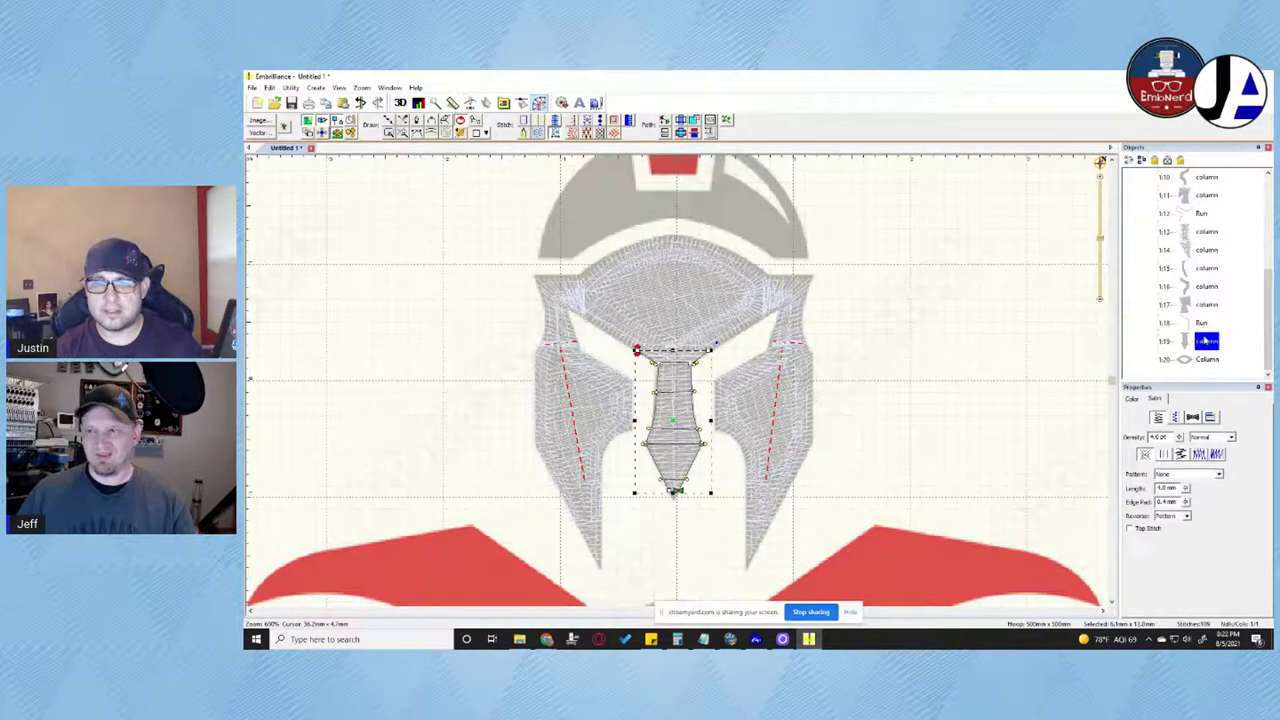
{"action": "left_click", "coordinate": [1204, 326]}
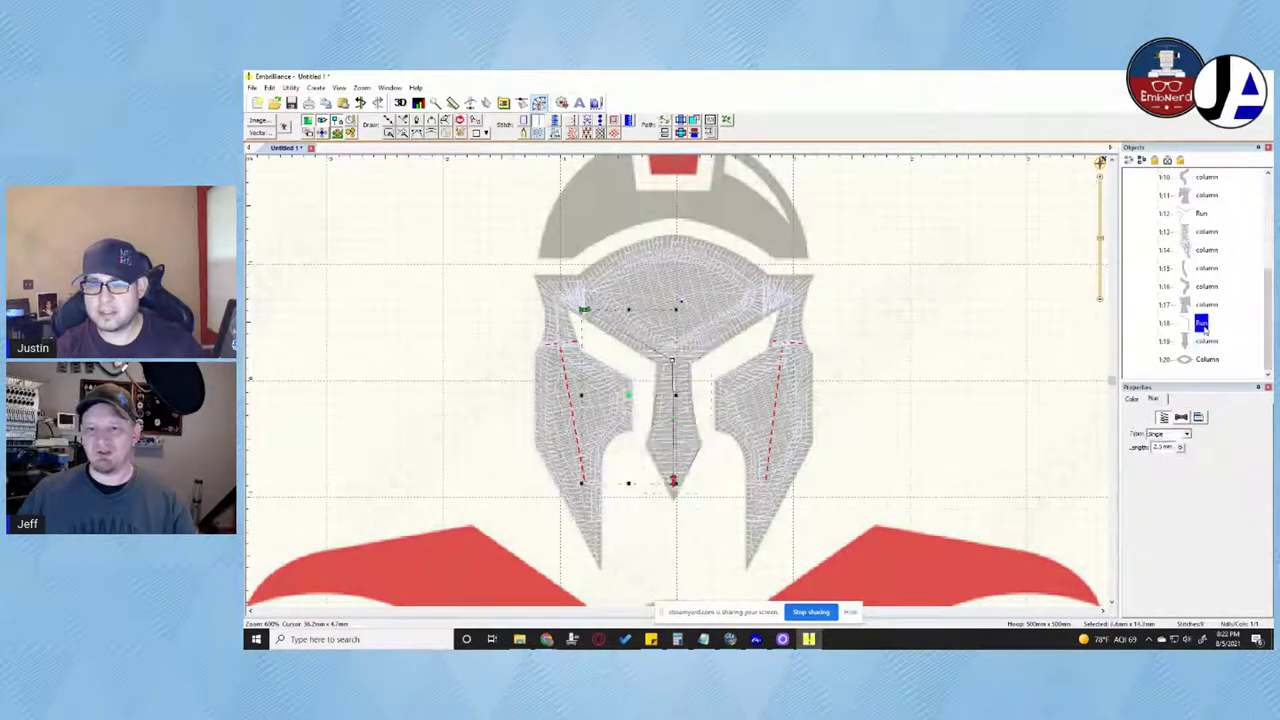
{"action": "left_click", "coordinate": [1207, 306]}
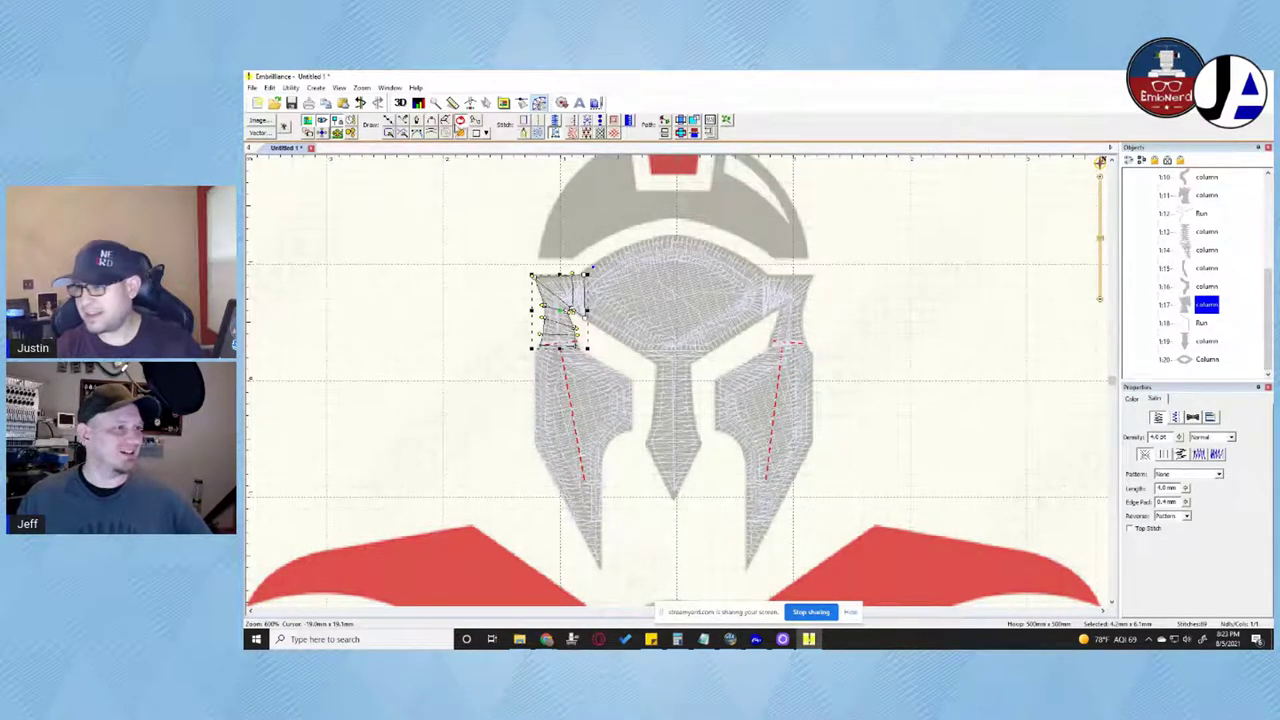
{"action": "left_click", "coordinate": [455, 250]}
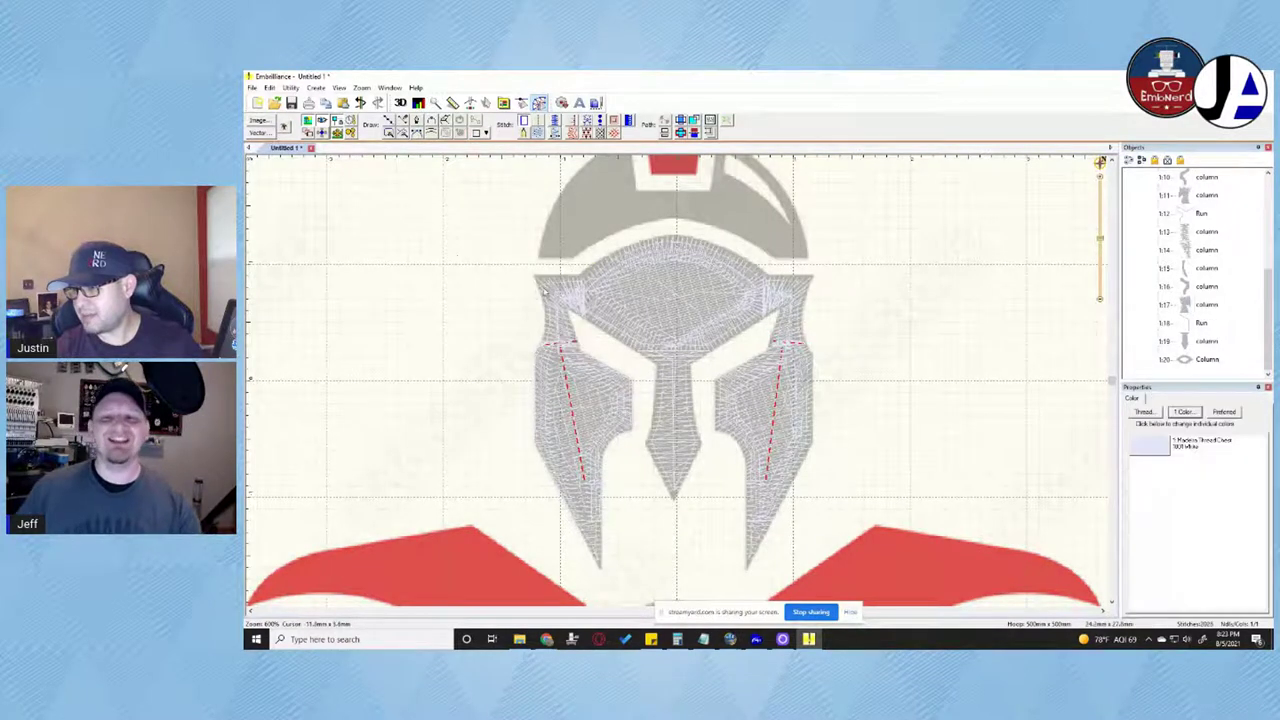
{"action": "left_click", "coordinate": [1202, 323]}
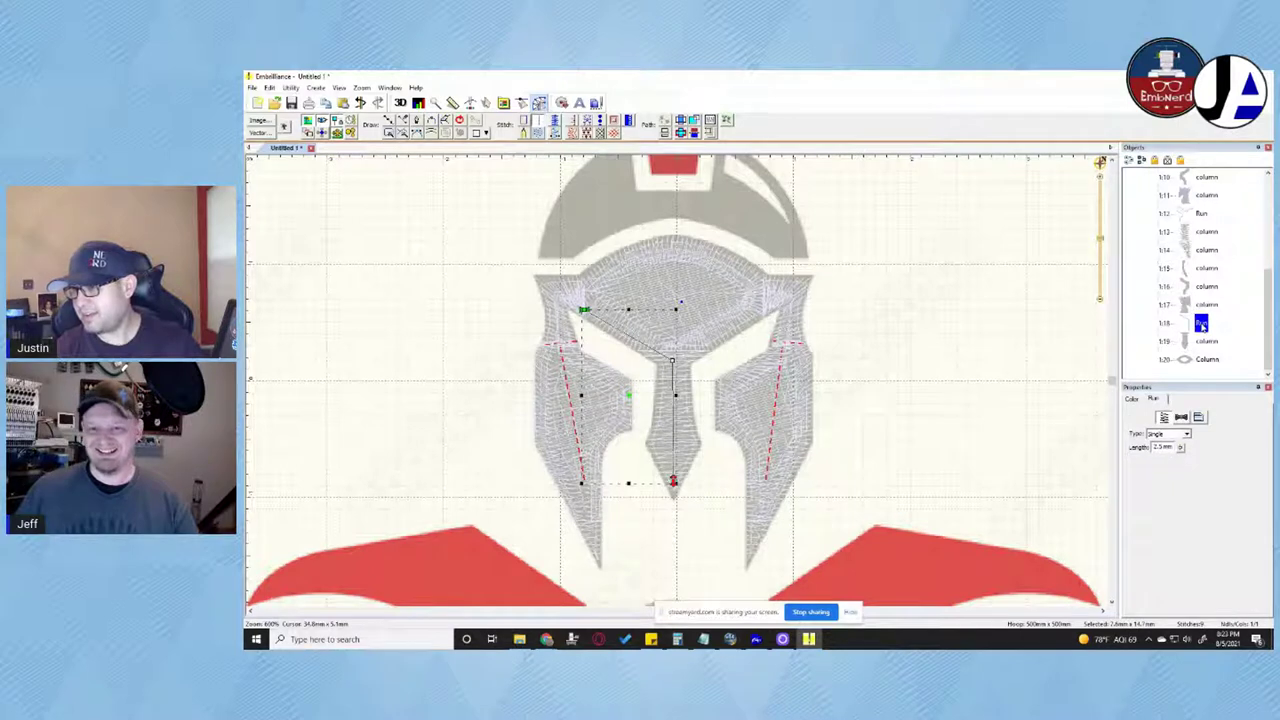
{"action": "left_click", "coordinate": [1206, 305]}
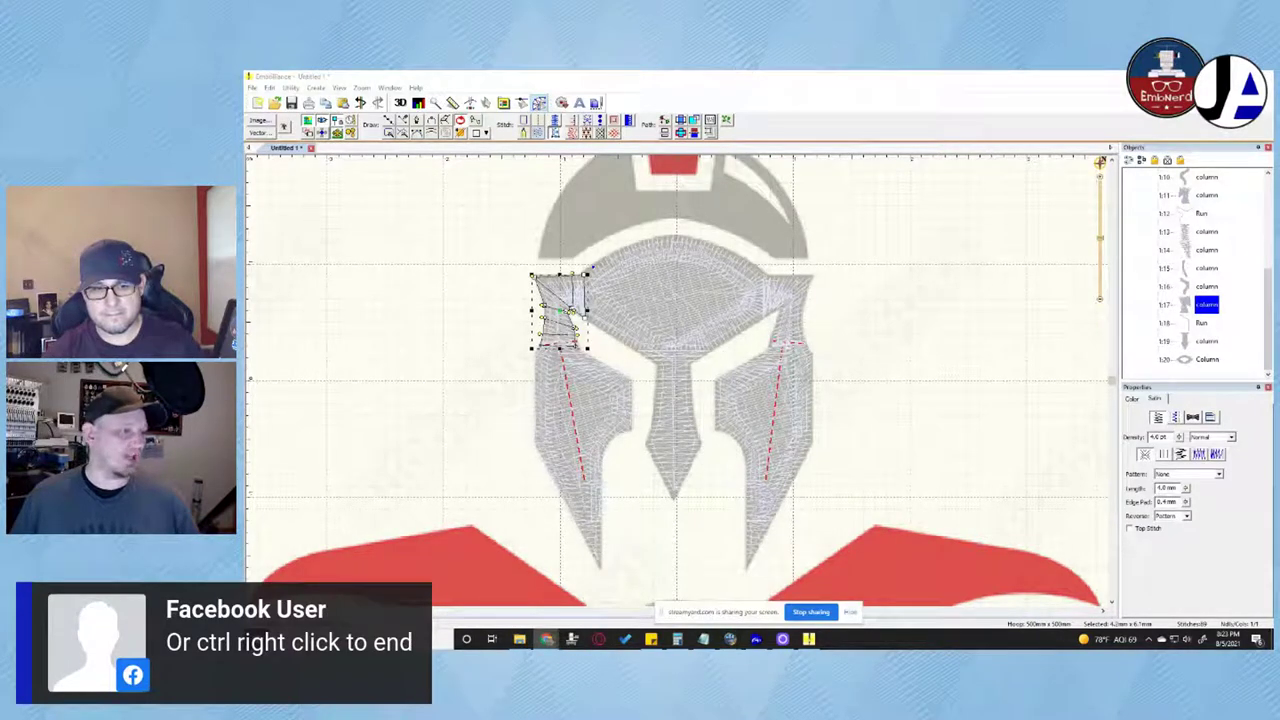
{"action": "left_click", "coordinate": [438, 343]}
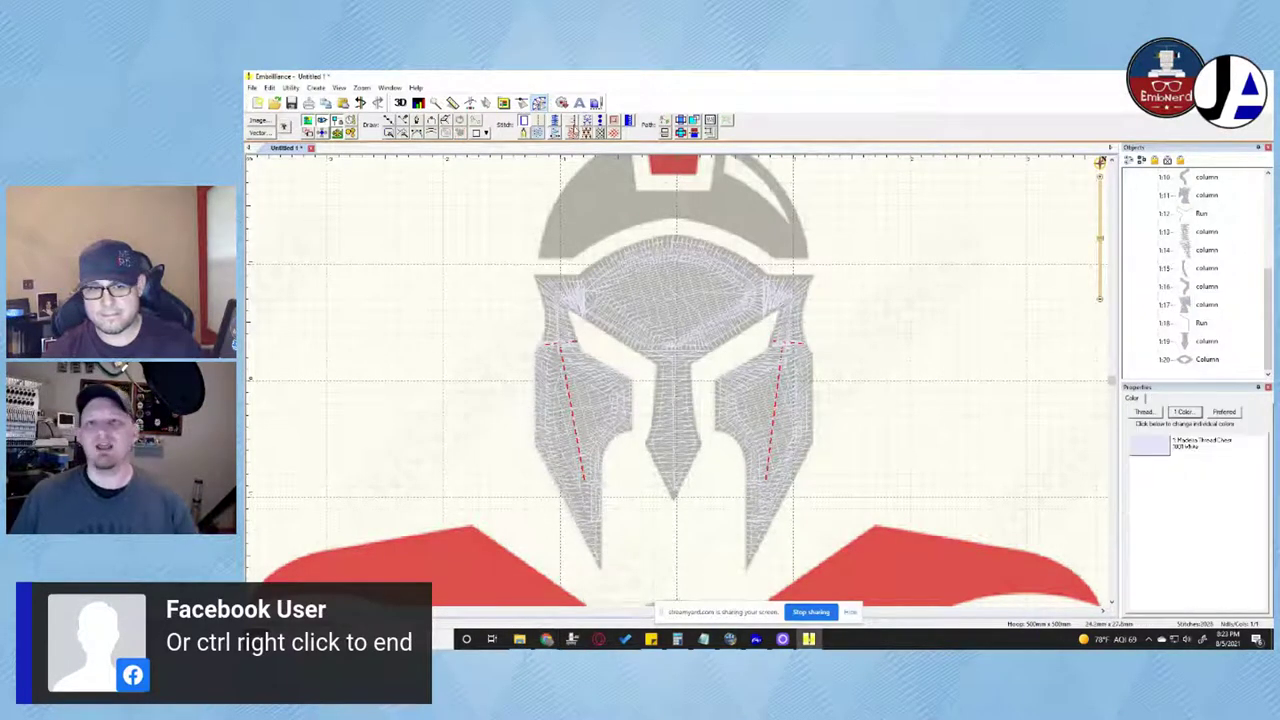
Draw a three-point test run shape with one curved side, about 10 by 13 mm, in the empty area left of the helmet
{"action": "left_click", "coordinate": [506, 185]}
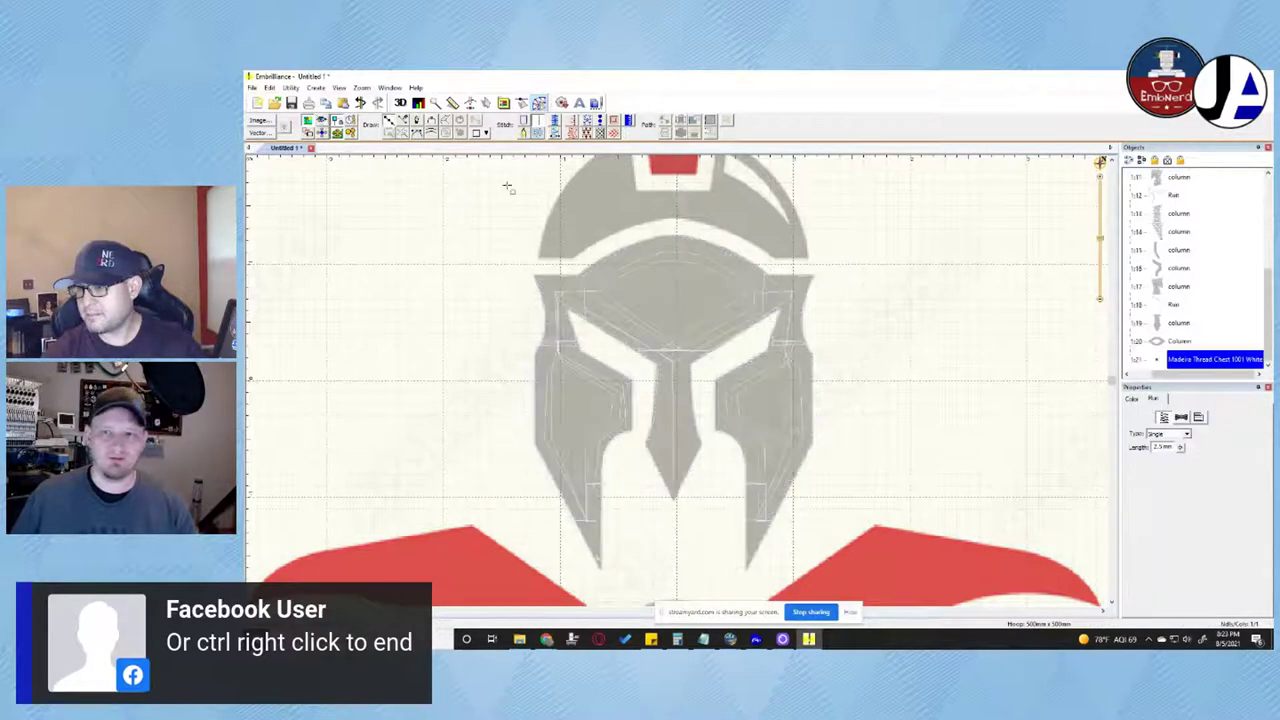
{"action": "left_click", "coordinate": [402, 248]}
{"action": "left_click", "coordinate": [460, 340]}
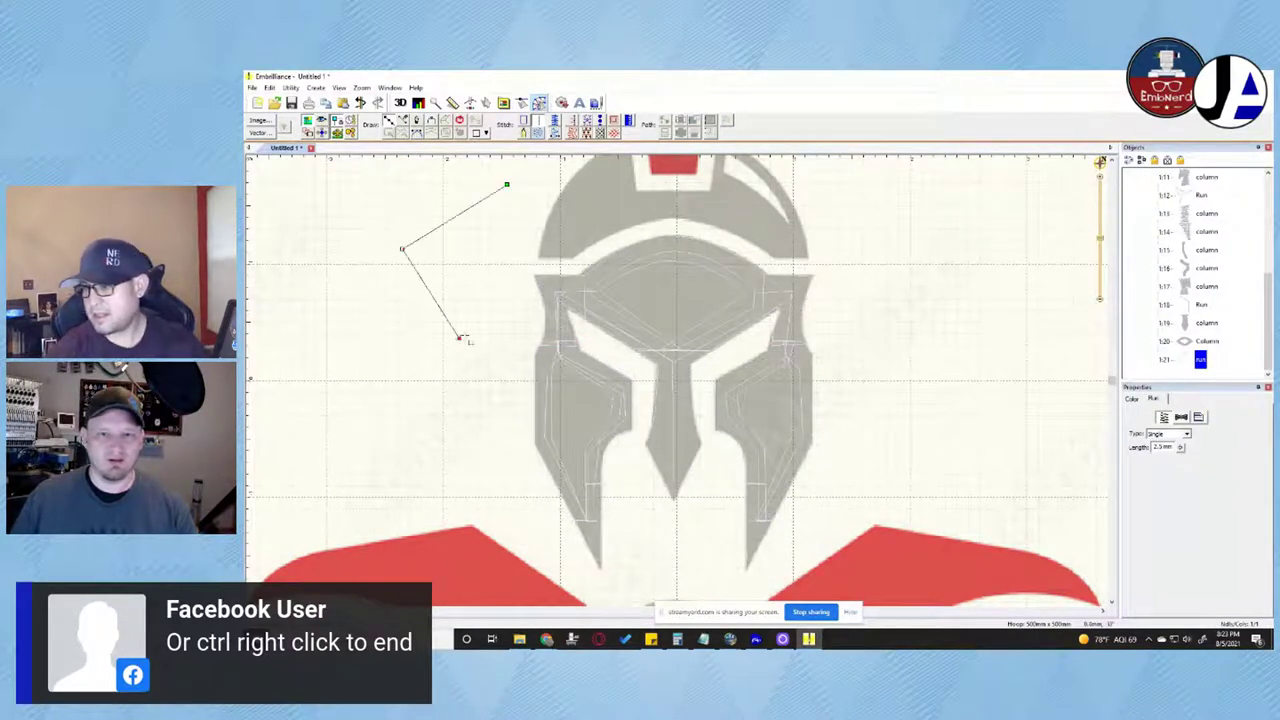
{"action": "key", "text": "Return"}
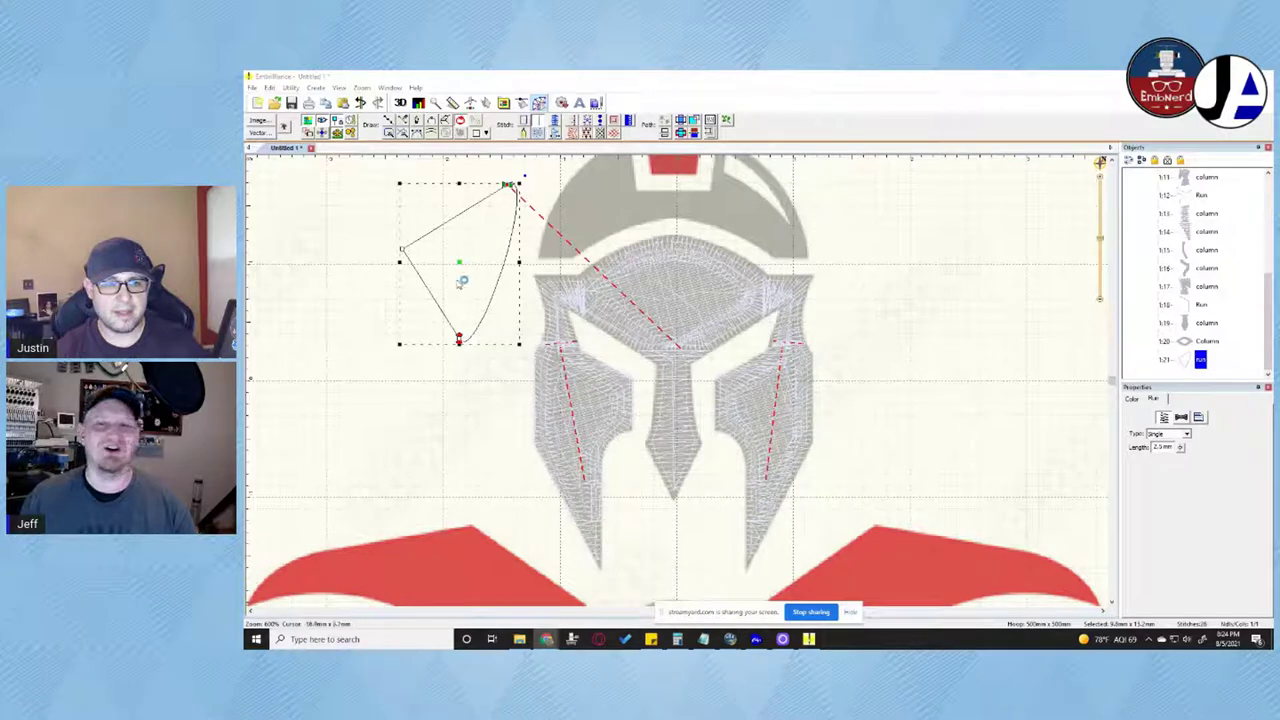
{"action": "left_click", "coordinate": [357, 263]}
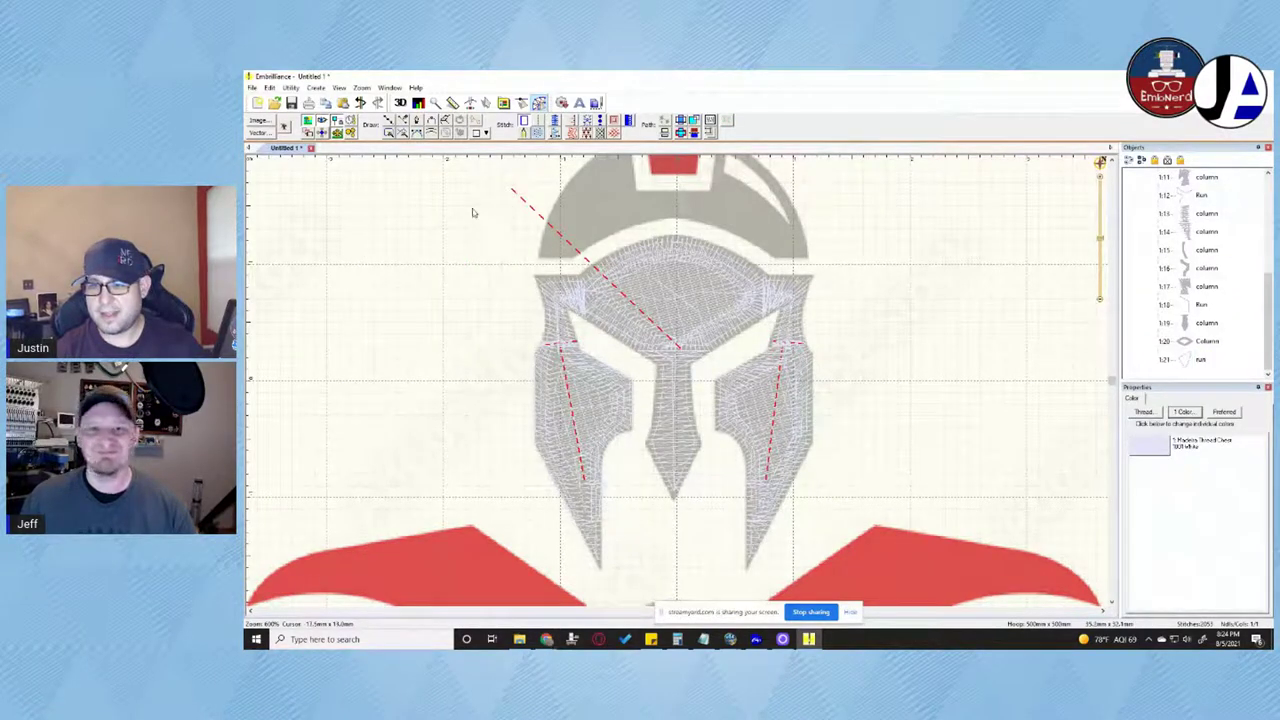
Convert the test shape to a fill, preview its stitches in 3D, and delete the shape
{"action": "left_click", "coordinate": [474, 208]}
{"action": "left_click", "coordinate": [540, 138]}
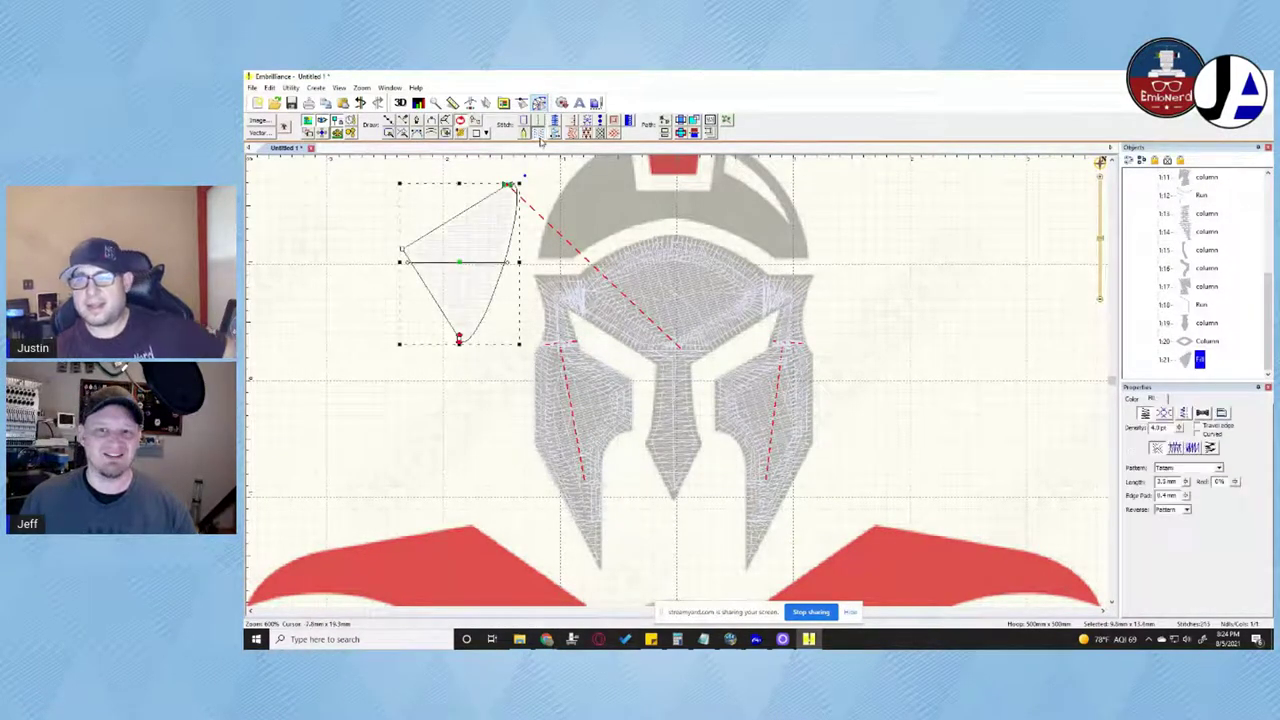
{"action": "left_click", "coordinate": [437, 409]}
{"action": "left_click", "coordinate": [483, 262]}
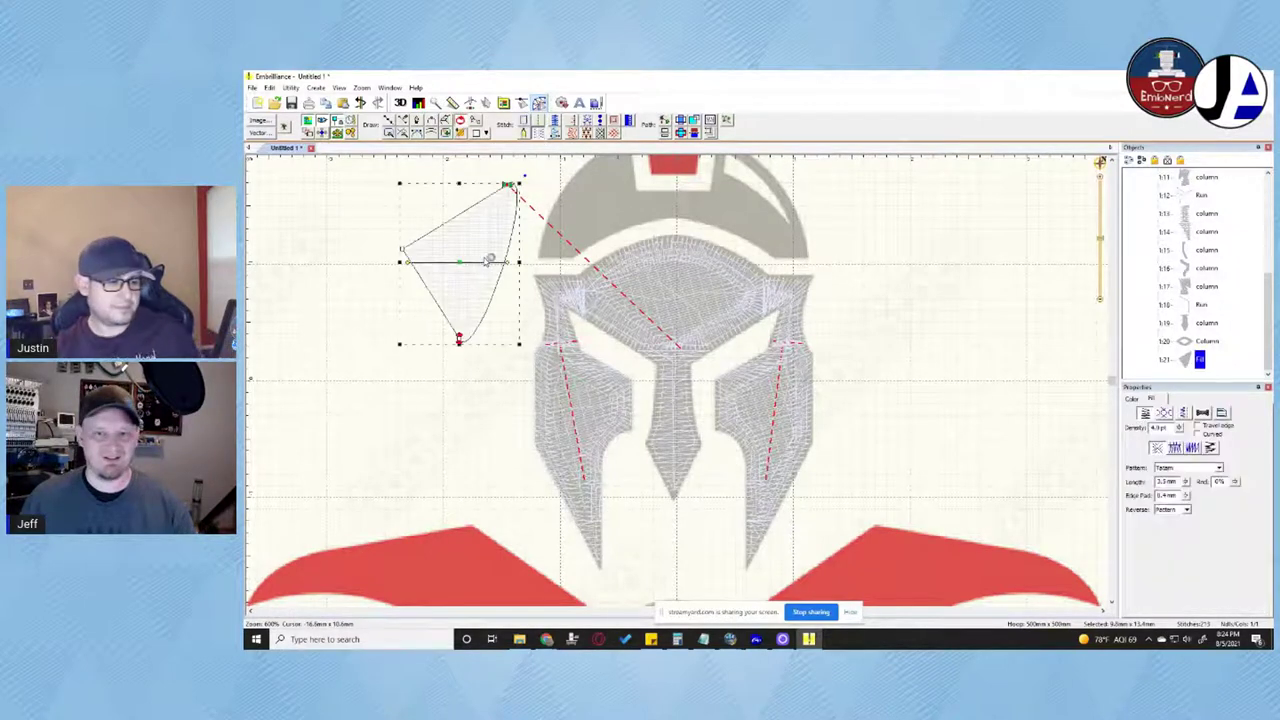
{"action": "left_click", "coordinate": [431, 443]}
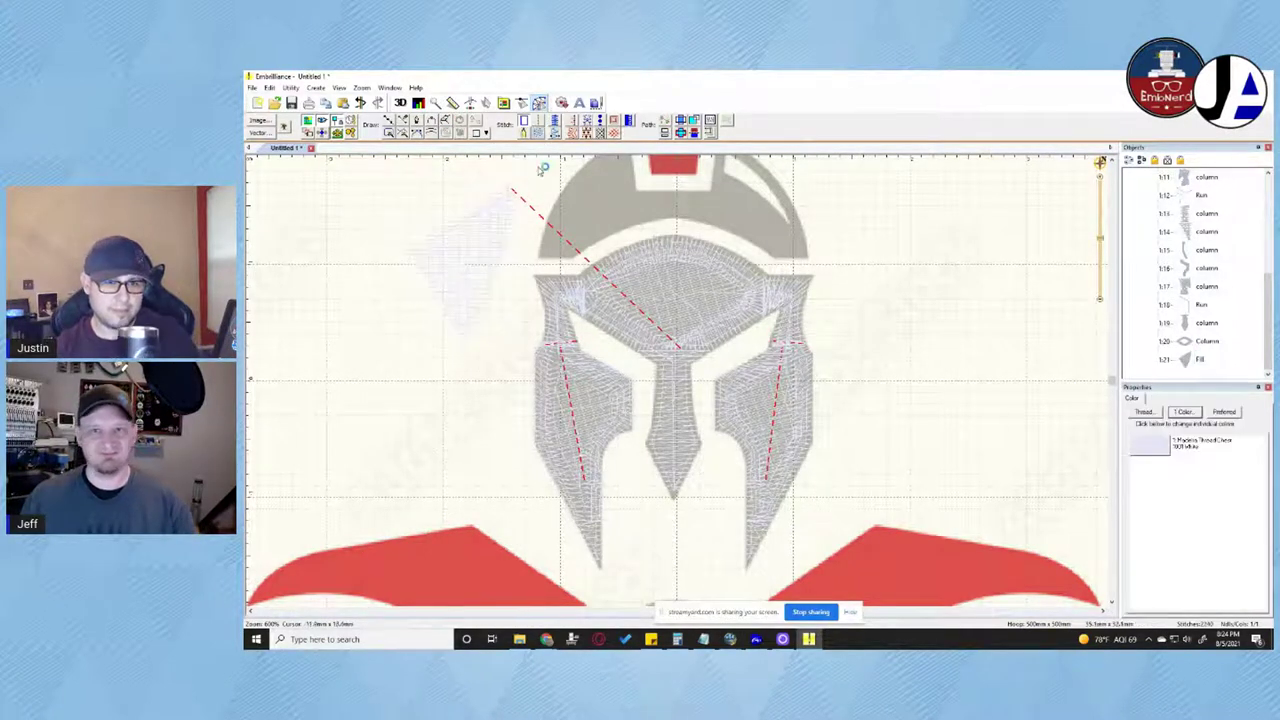
{"action": "left_click", "coordinate": [401, 103]}
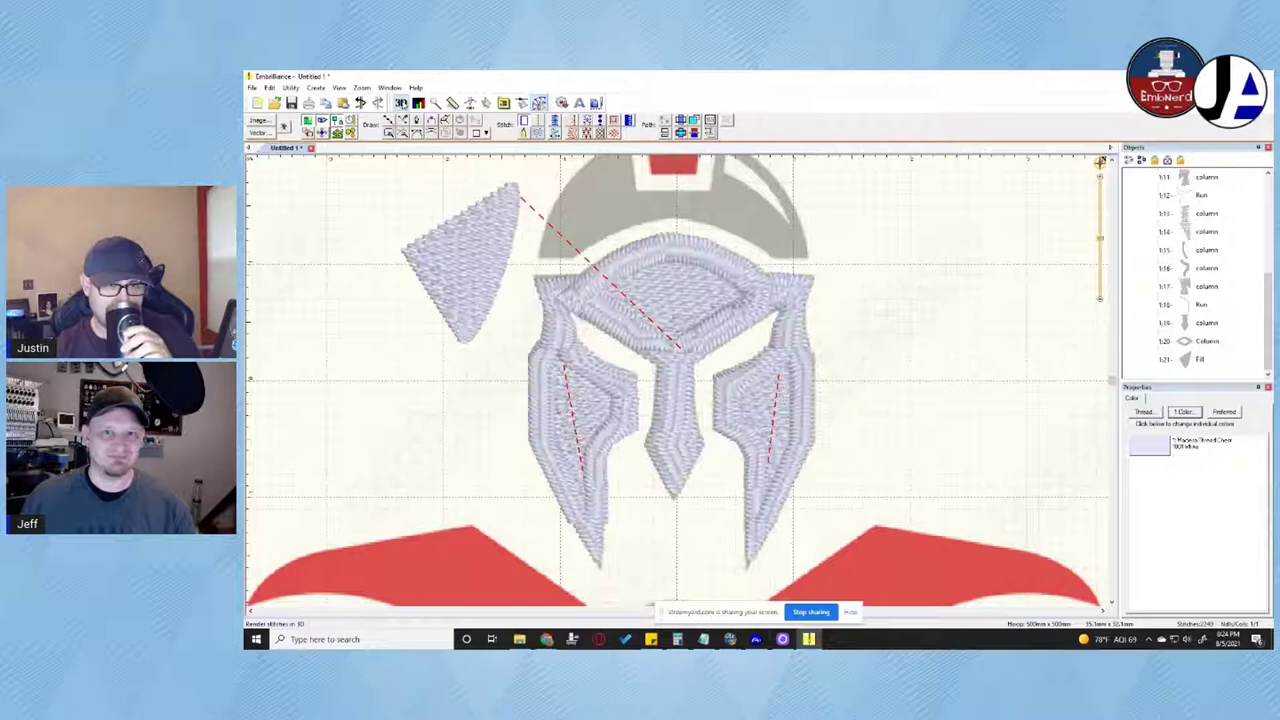
{"action": "left_click", "coordinate": [478, 307]}
{"action": "key", "text": "Delete"}
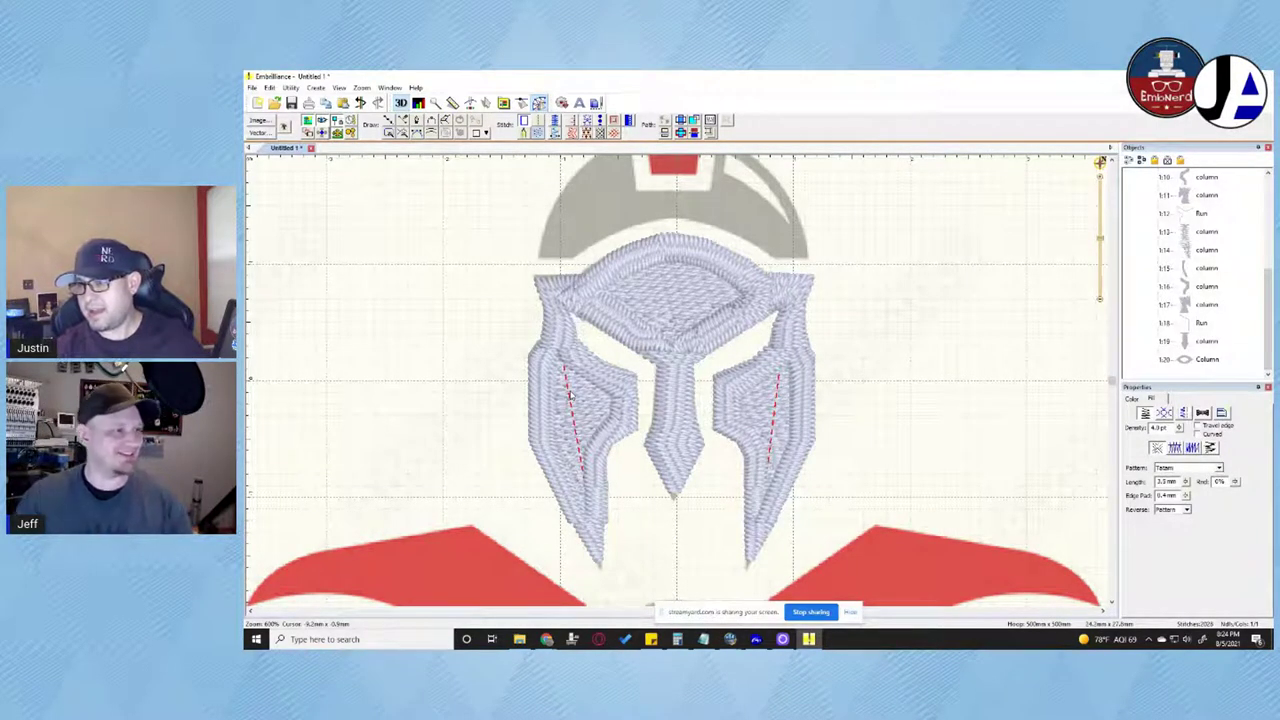
Review the right cheek's border columns, the connecting runs, and the forehead and right cheek fills for stitch order and connections
{"action": "left_click", "coordinate": [1203, 177]}
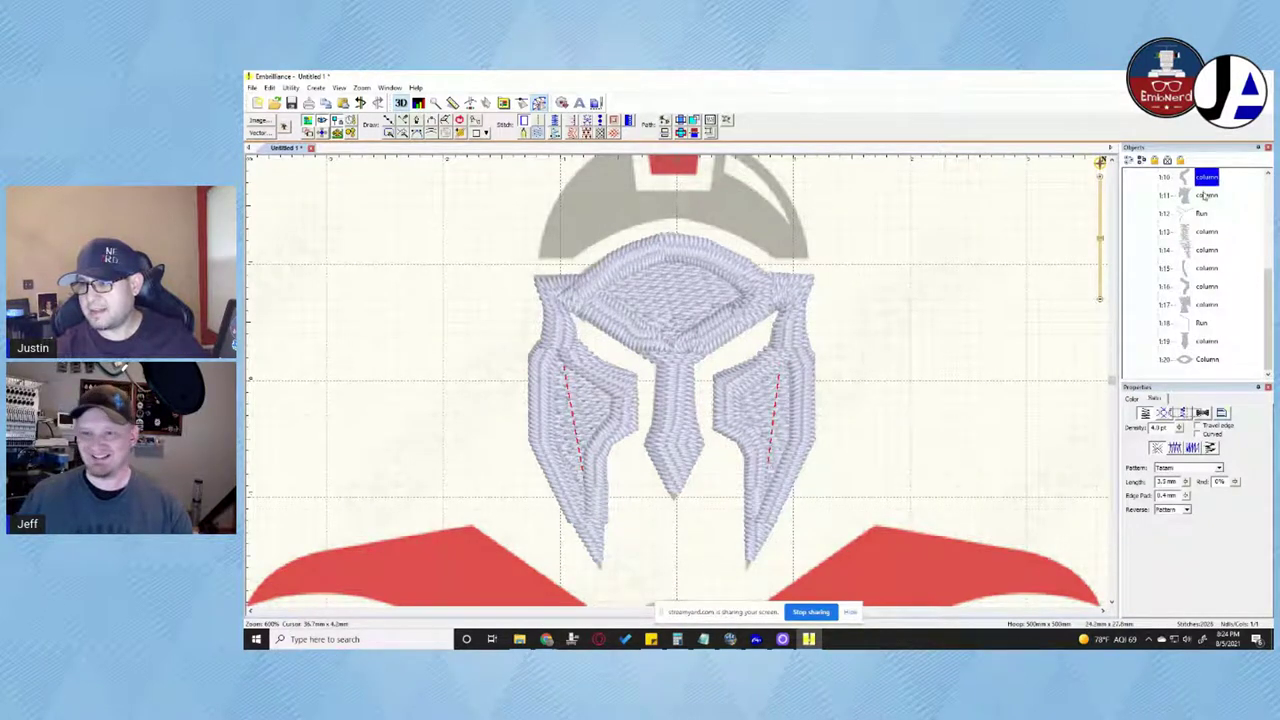
{"action": "left_click", "coordinate": [1203, 195]}
{"action": "left_click", "coordinate": [1203, 213]}
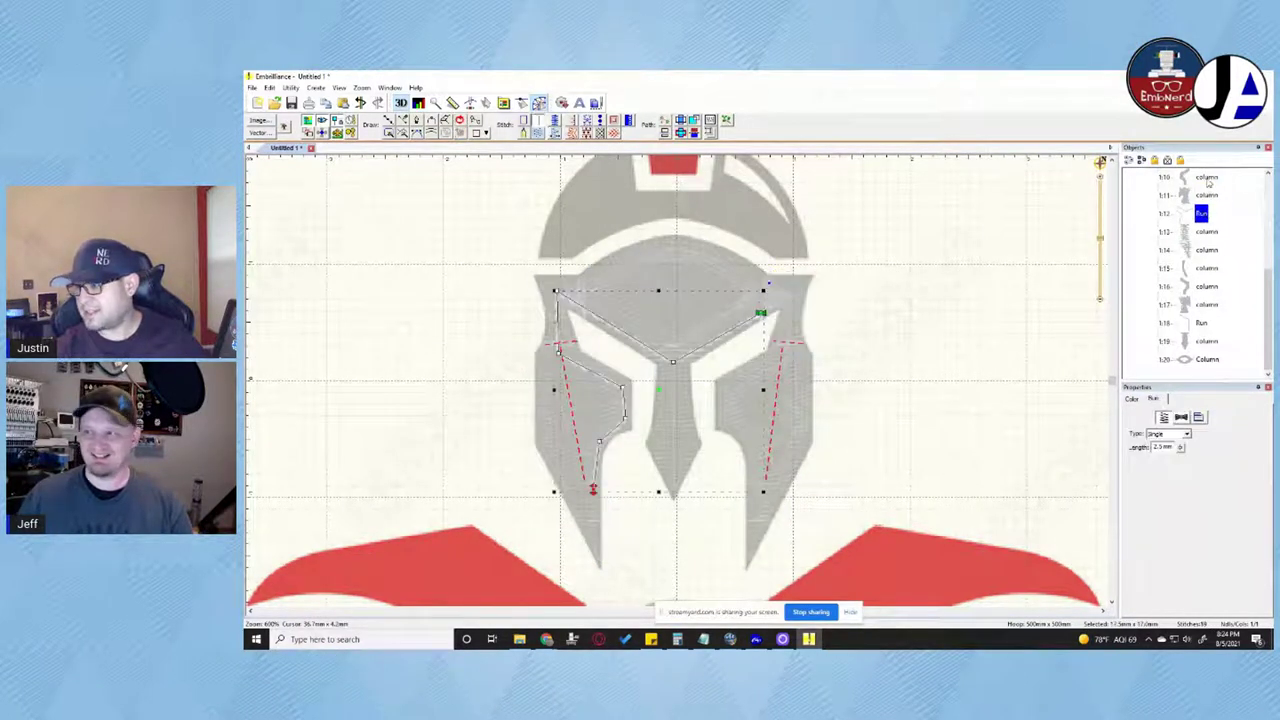
{"action": "left_click", "coordinate": [1207, 178]}
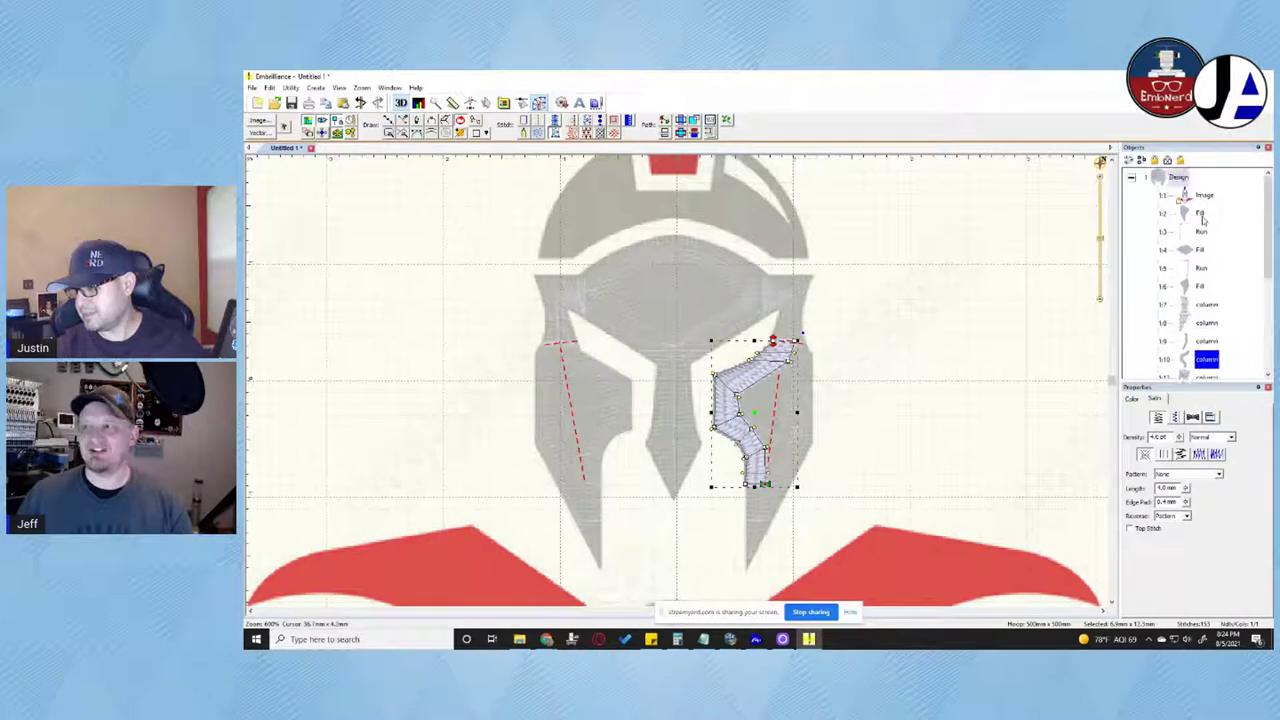
{"action": "left_click", "coordinate": [1202, 229]}
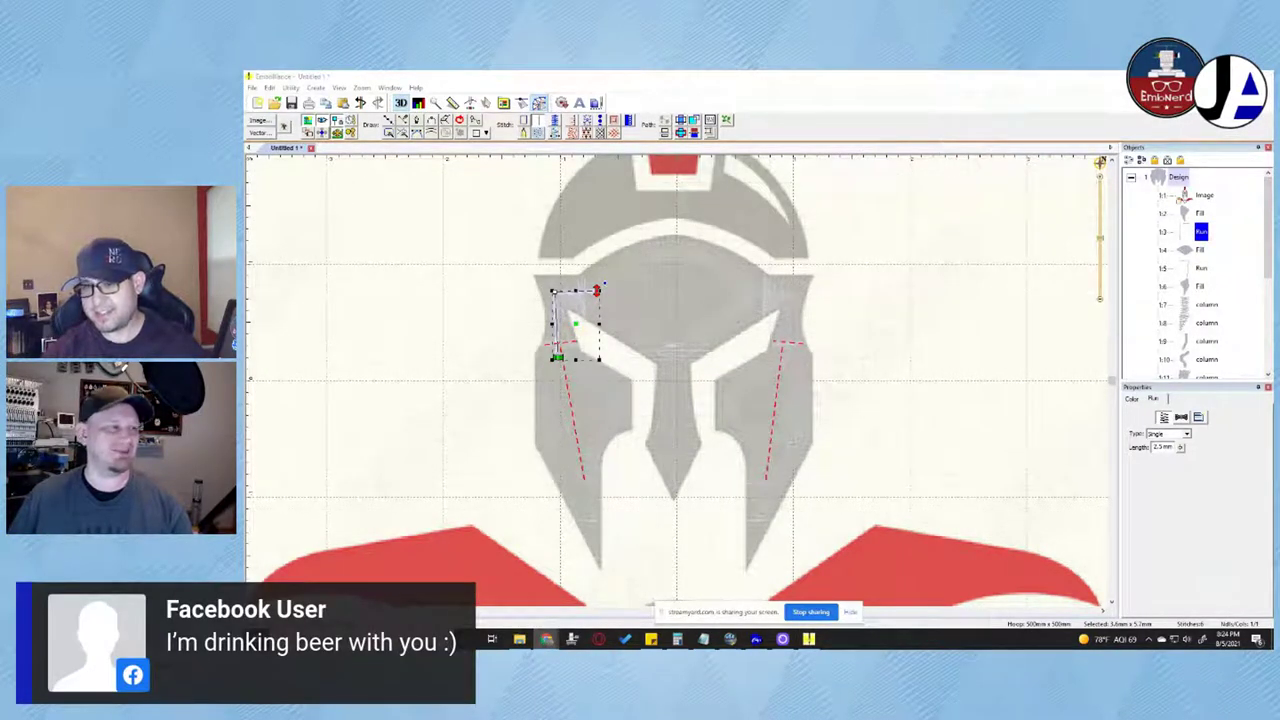
{"action": "left_click", "coordinate": [431, 401]}
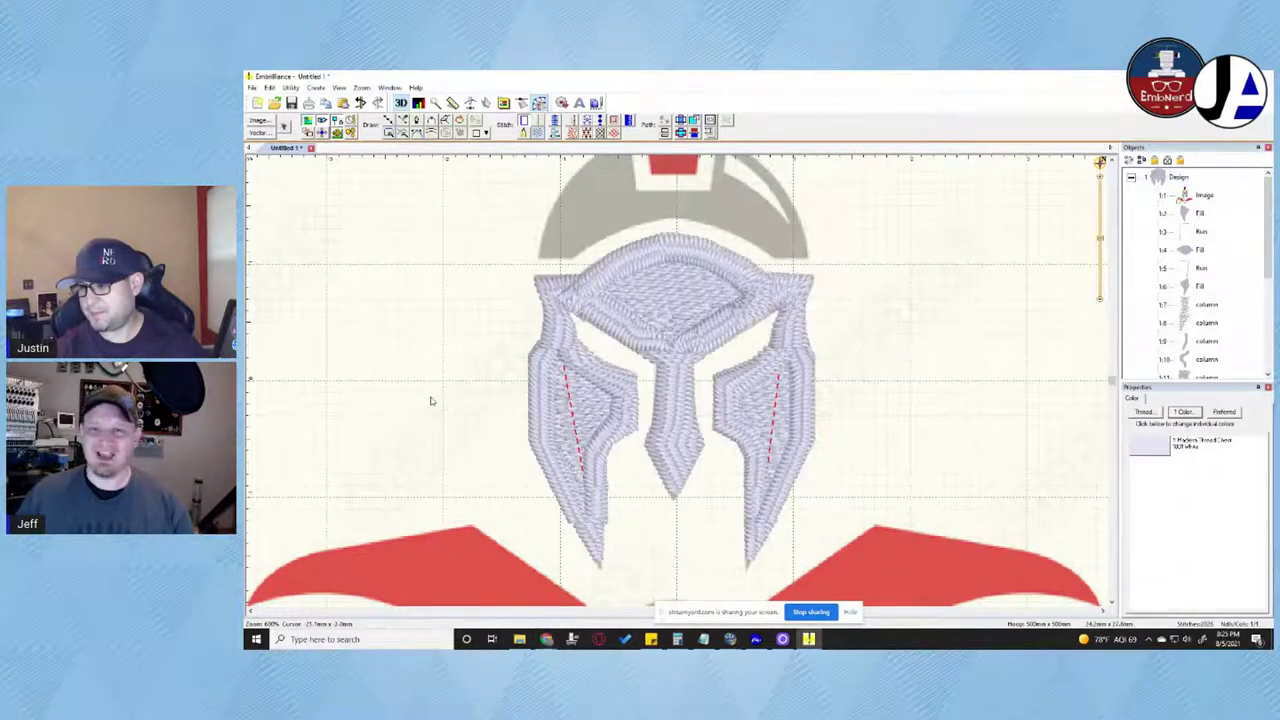
{"action": "left_click", "coordinate": [1199, 231]}
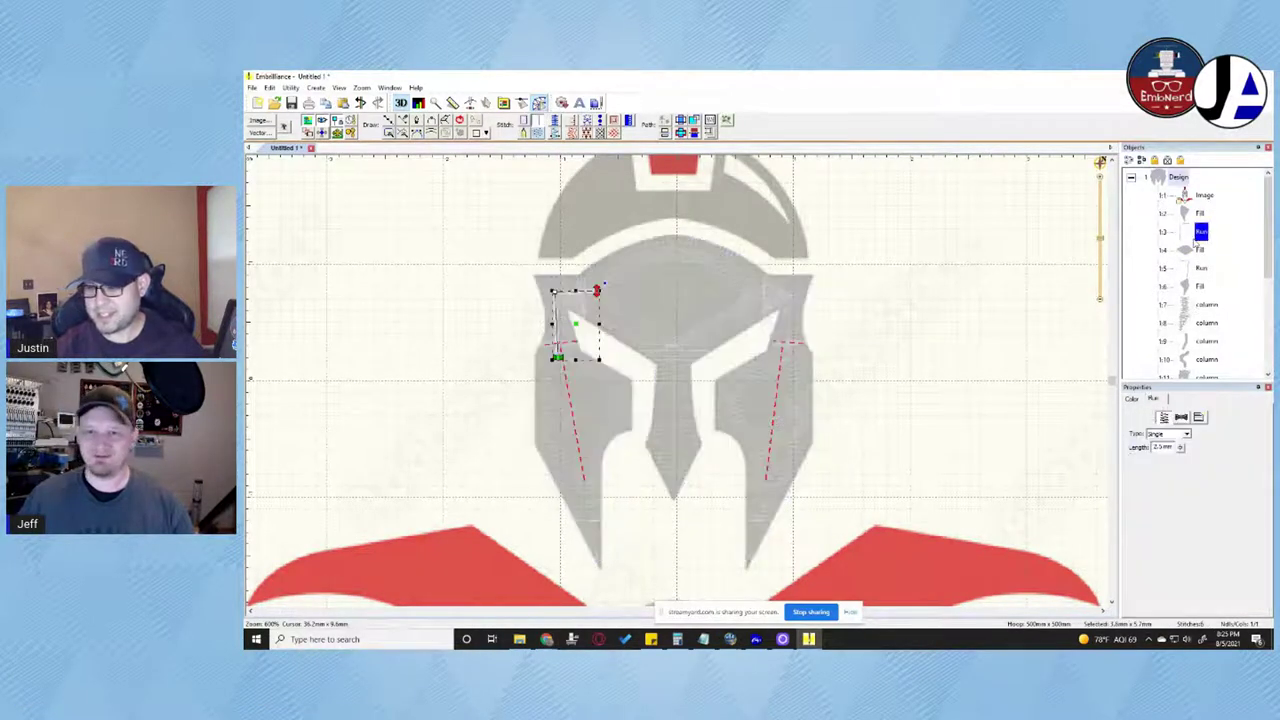
{"action": "left_click", "coordinate": [1199, 250]}
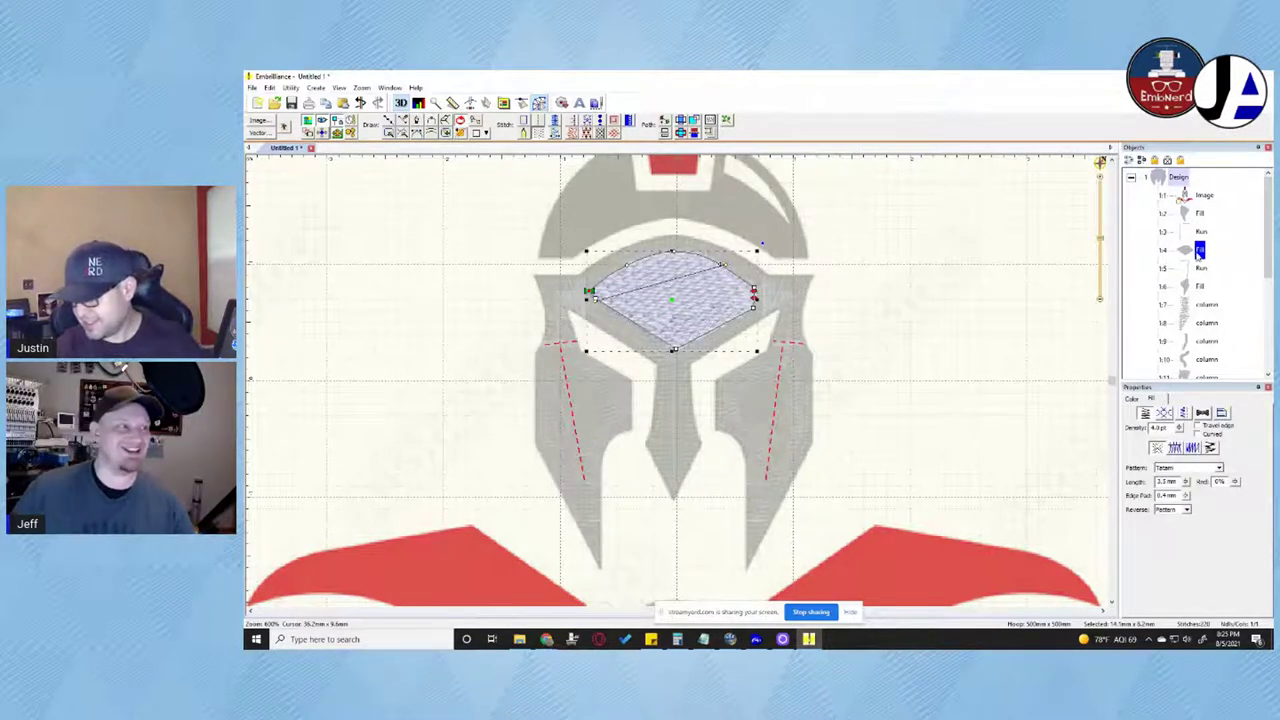
{"action": "left_click", "coordinate": [1200, 268]}
{"action": "left_click", "coordinate": [1199, 286]}
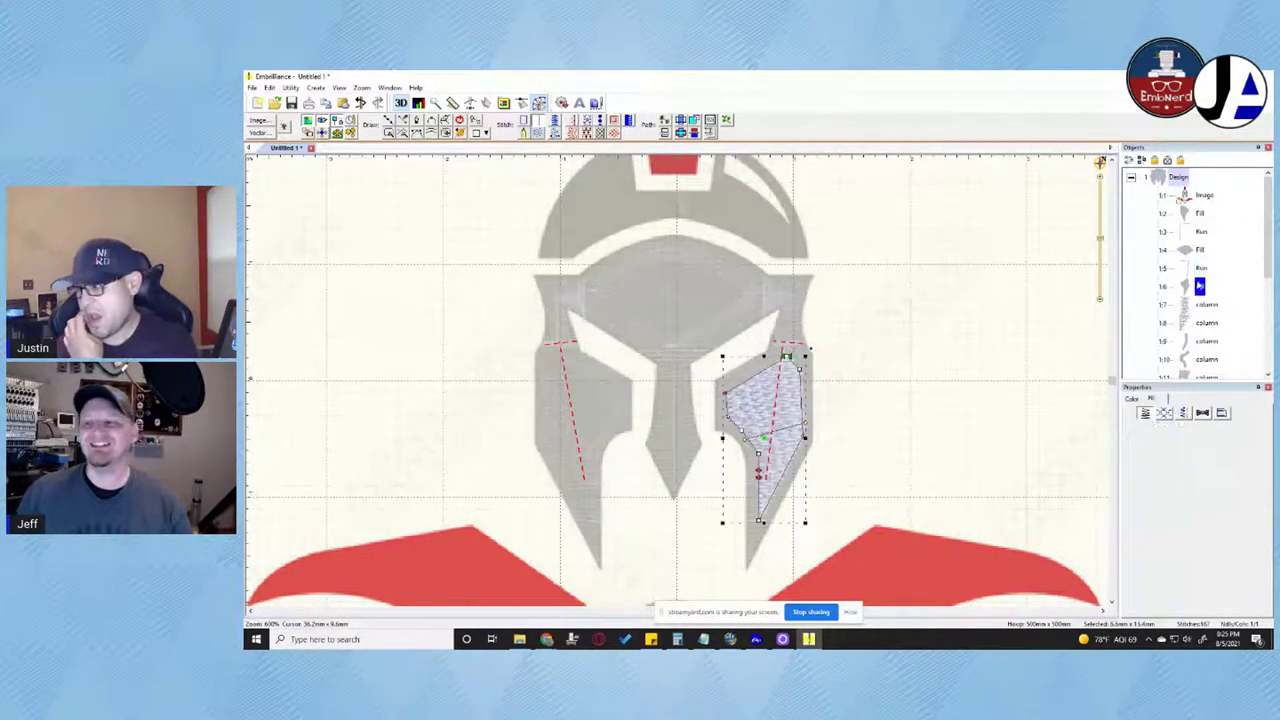
Check the right cheek's border columns in order, and move the inner column's start point to its upper outer corner, near where the outer column finishes
{"action": "left_click", "coordinate": [1206, 305]}
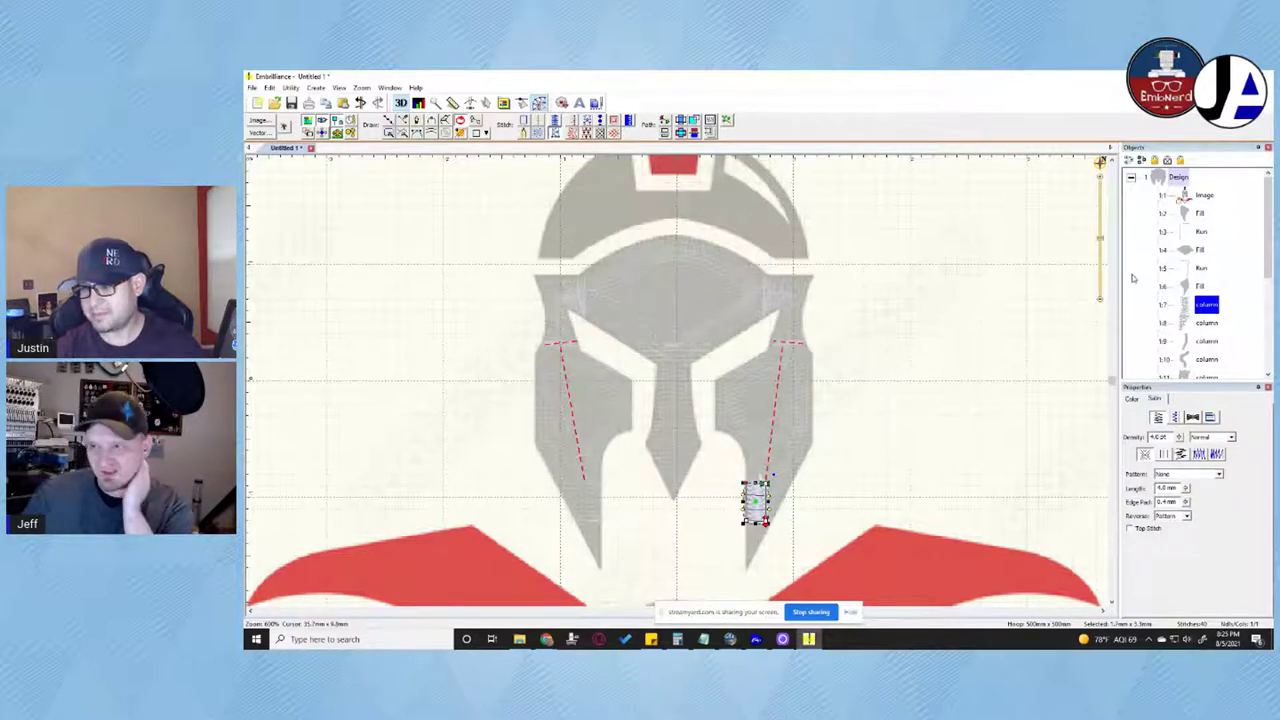
{"action": "left_click", "coordinate": [1208, 323]}
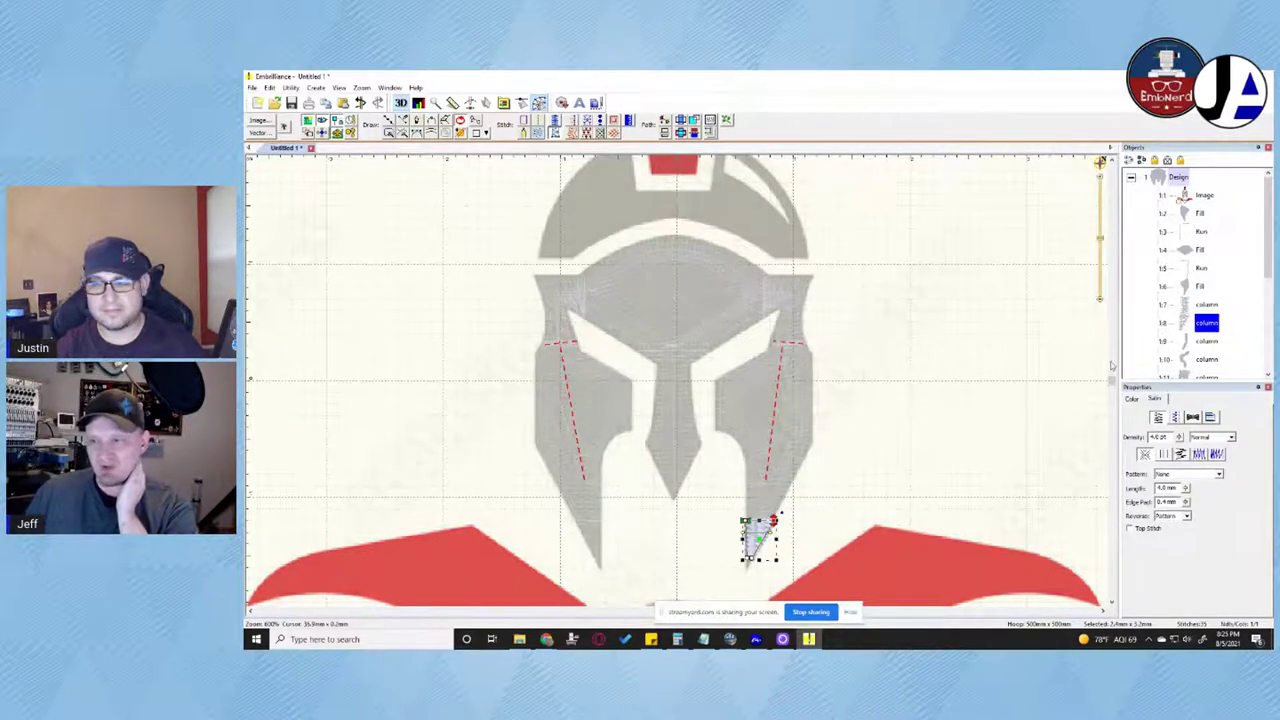
{"action": "left_click", "coordinate": [1208, 305]}
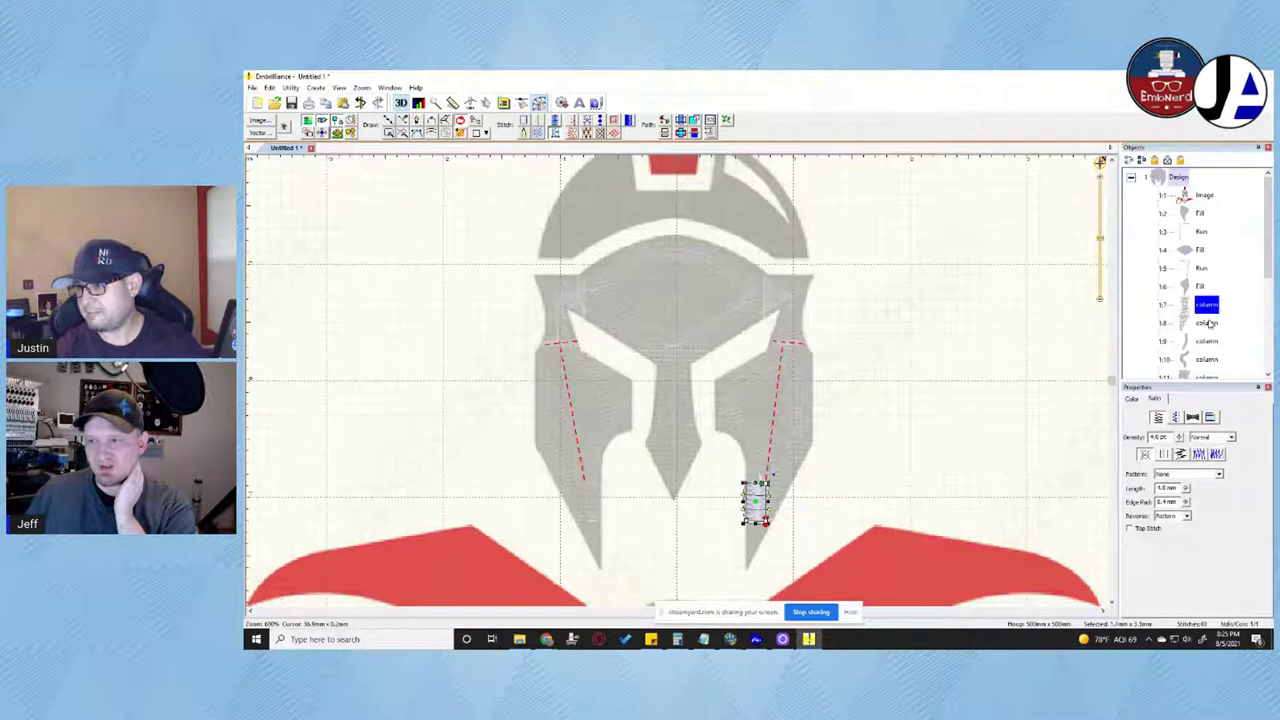
{"action": "left_click", "coordinate": [1208, 323]}
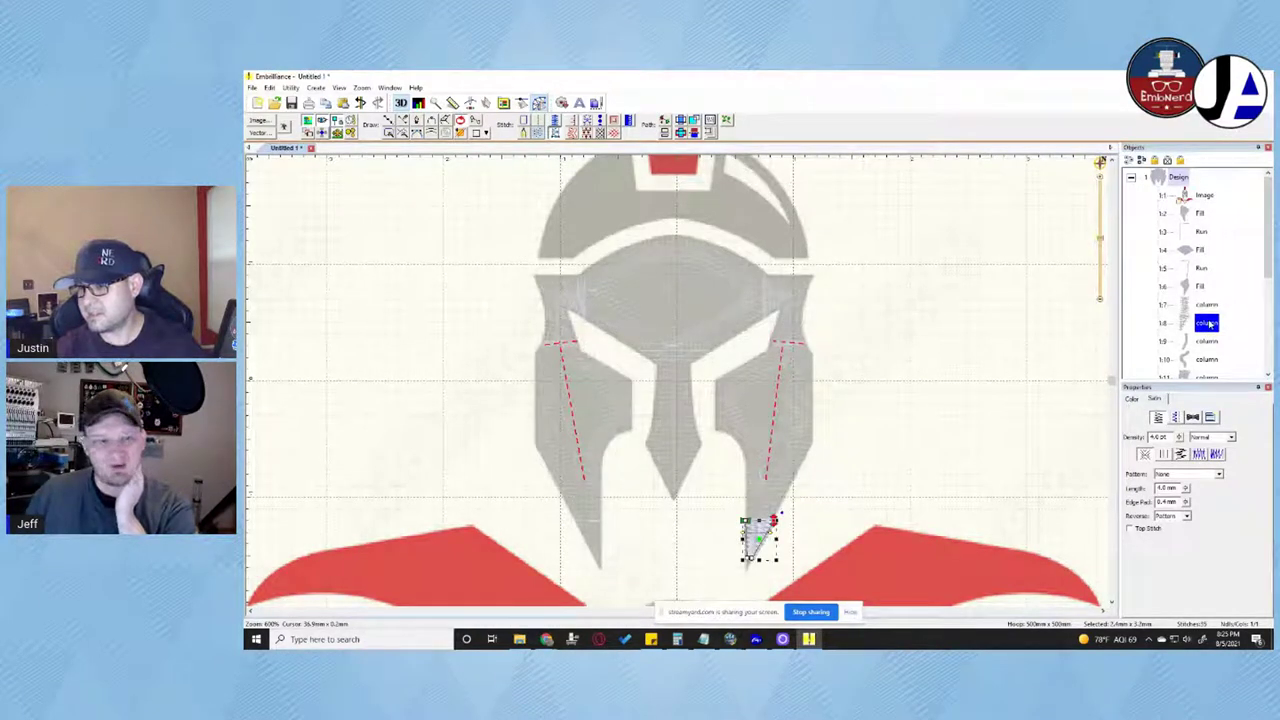
{"action": "left_click", "coordinate": [1208, 342]}
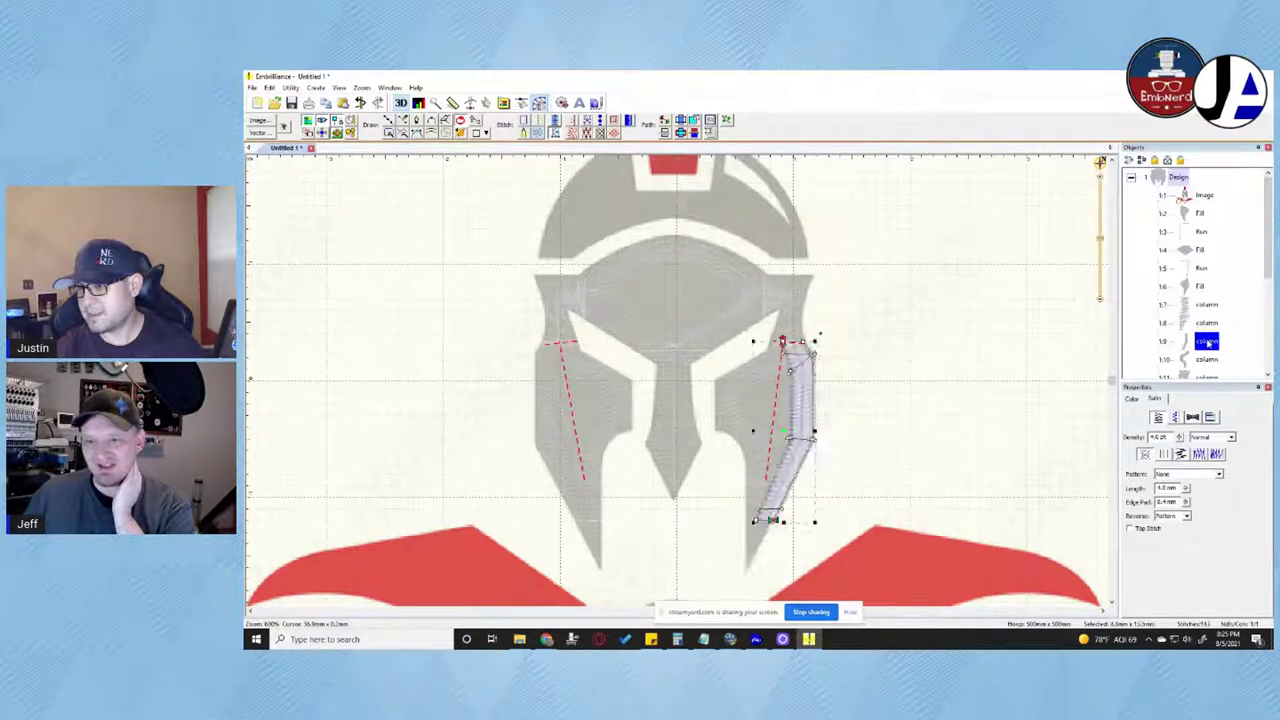
{"action": "left_click", "coordinate": [1208, 360]}
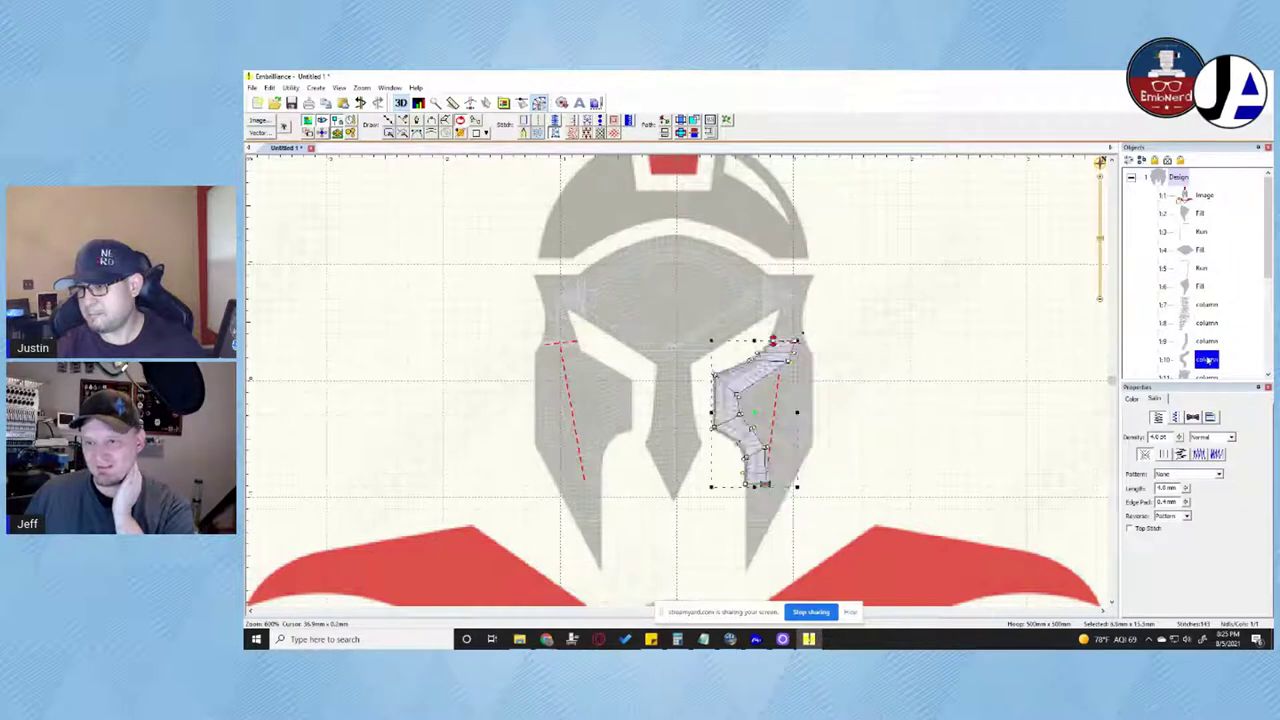
{"action": "left_click", "coordinate": [1208, 344]}
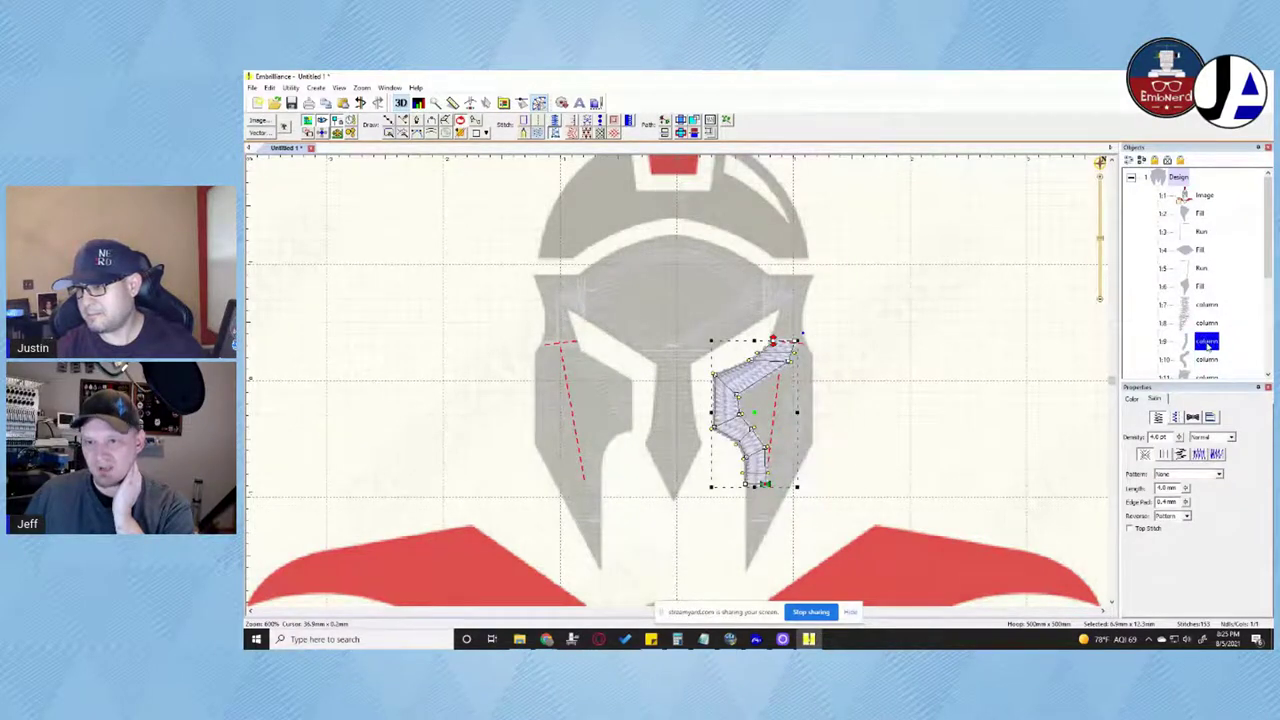
{"action": "left_click", "coordinate": [1207, 360]}
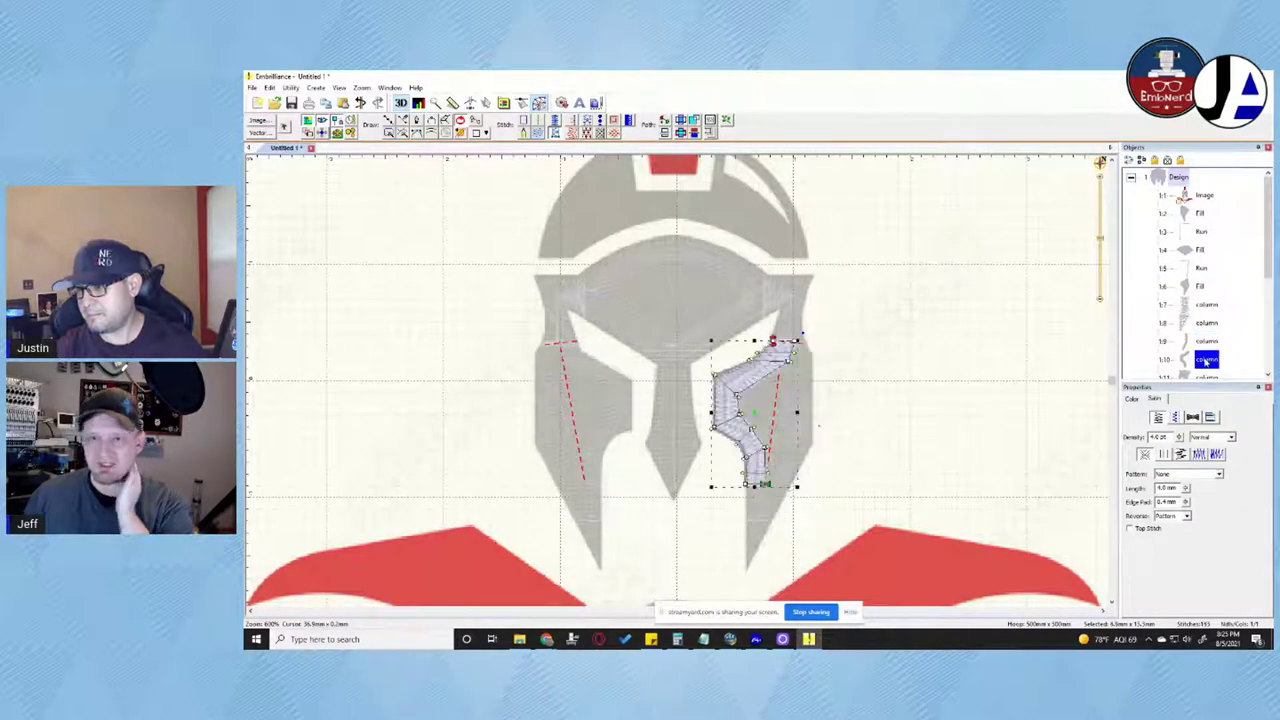
{"action": "mouse_move", "coordinate": [764, 484]}
{"action": "left_mouse_down"}
{"action": "mouse_move", "coordinate": [783, 338]}
{"action": "mouse_move", "coordinate": [798, 340]}
{"action": "left_mouse_up"}
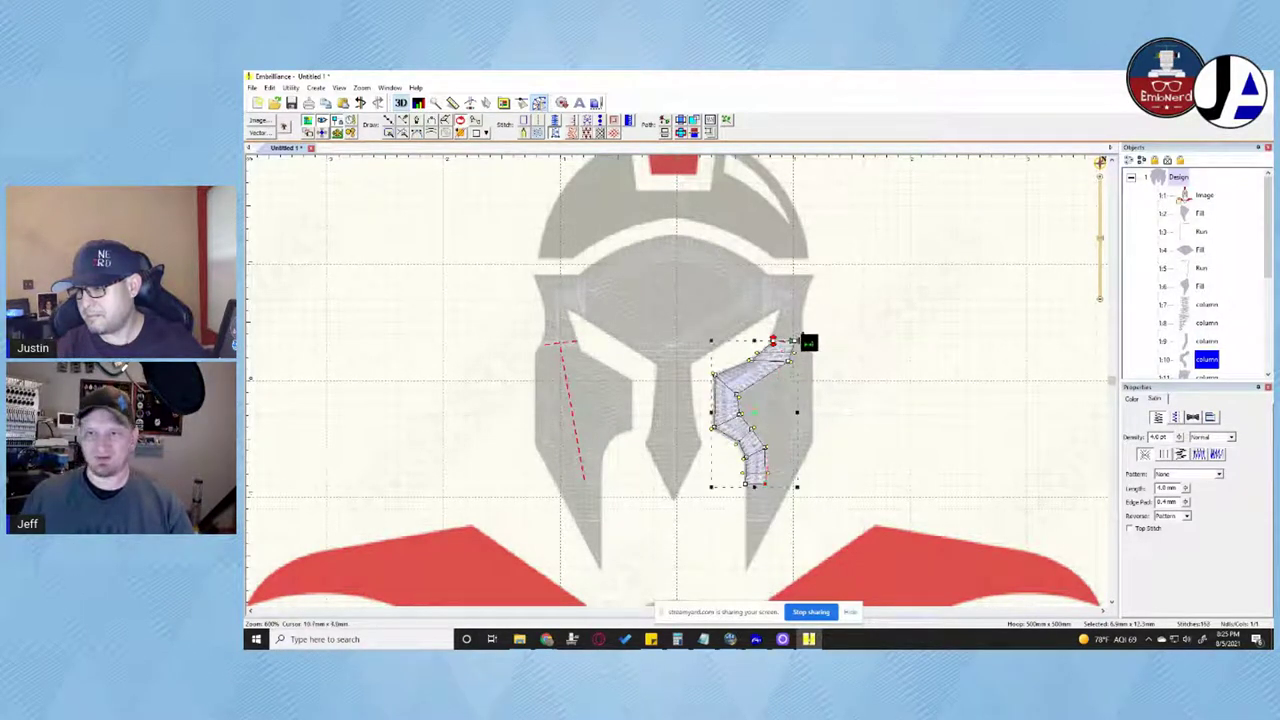
Try to edit the start point at the lower end of the left cheek's inner border column
{"action": "left_click", "coordinate": [625, 384]}
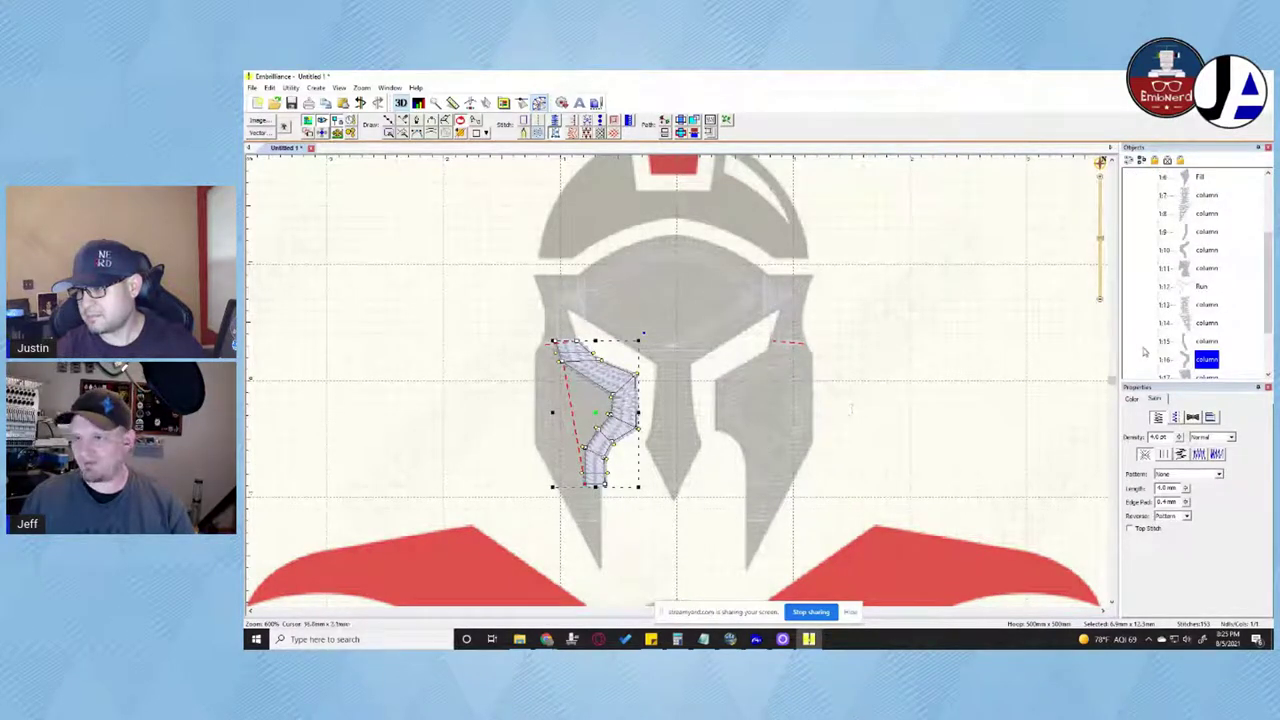
{"action": "left_click", "coordinate": [911, 357]}
{"action": "left_click", "coordinate": [625, 398]}
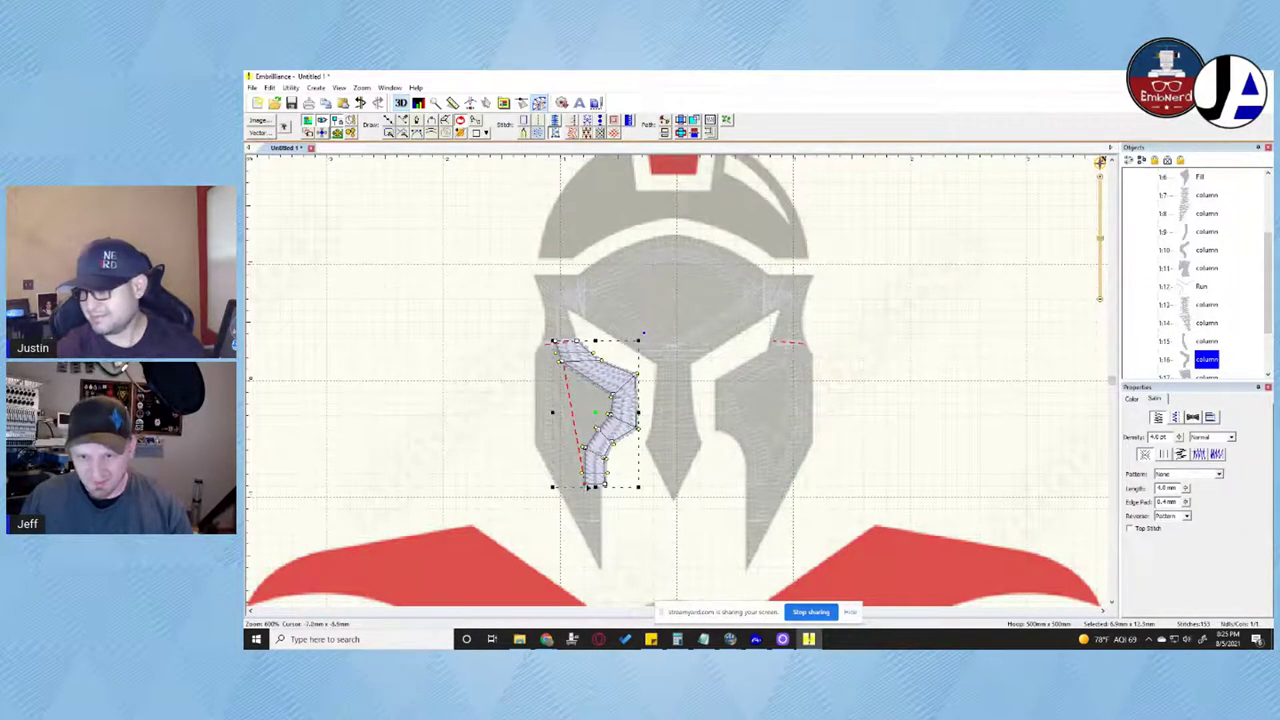
{"action": "left_click", "coordinate": [588, 487]}
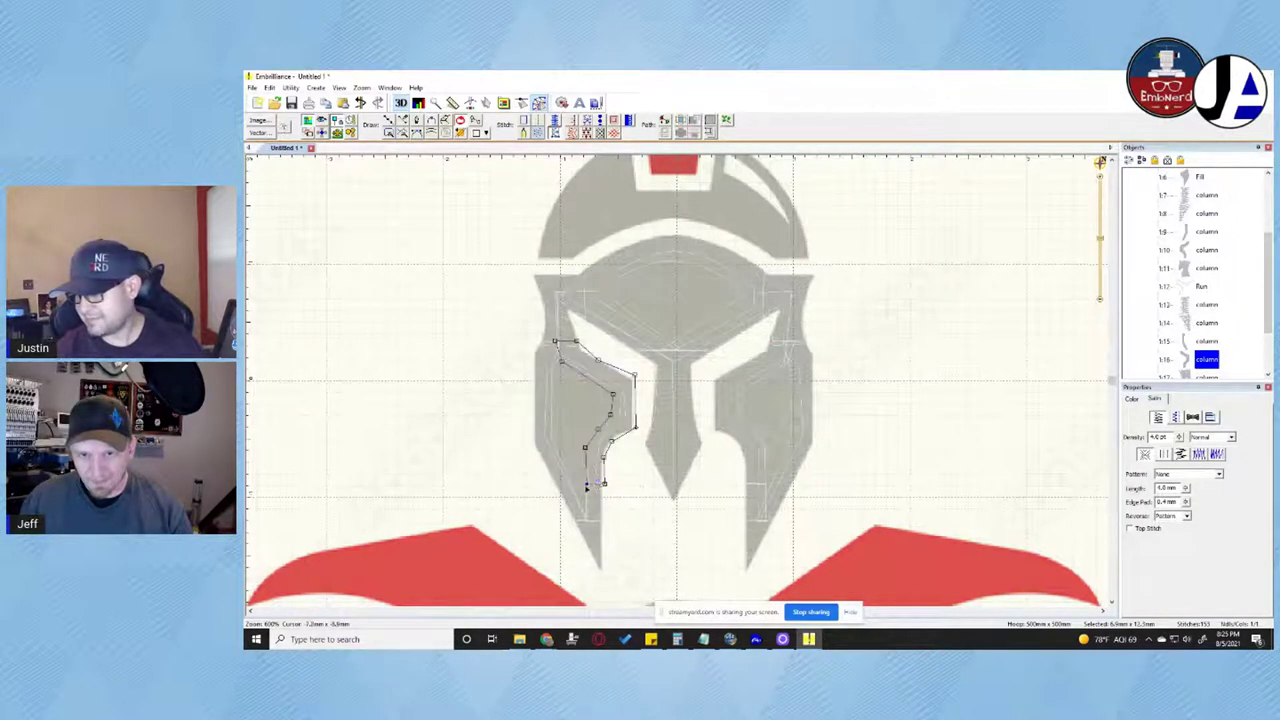
{"action": "key", "text": "Return"}
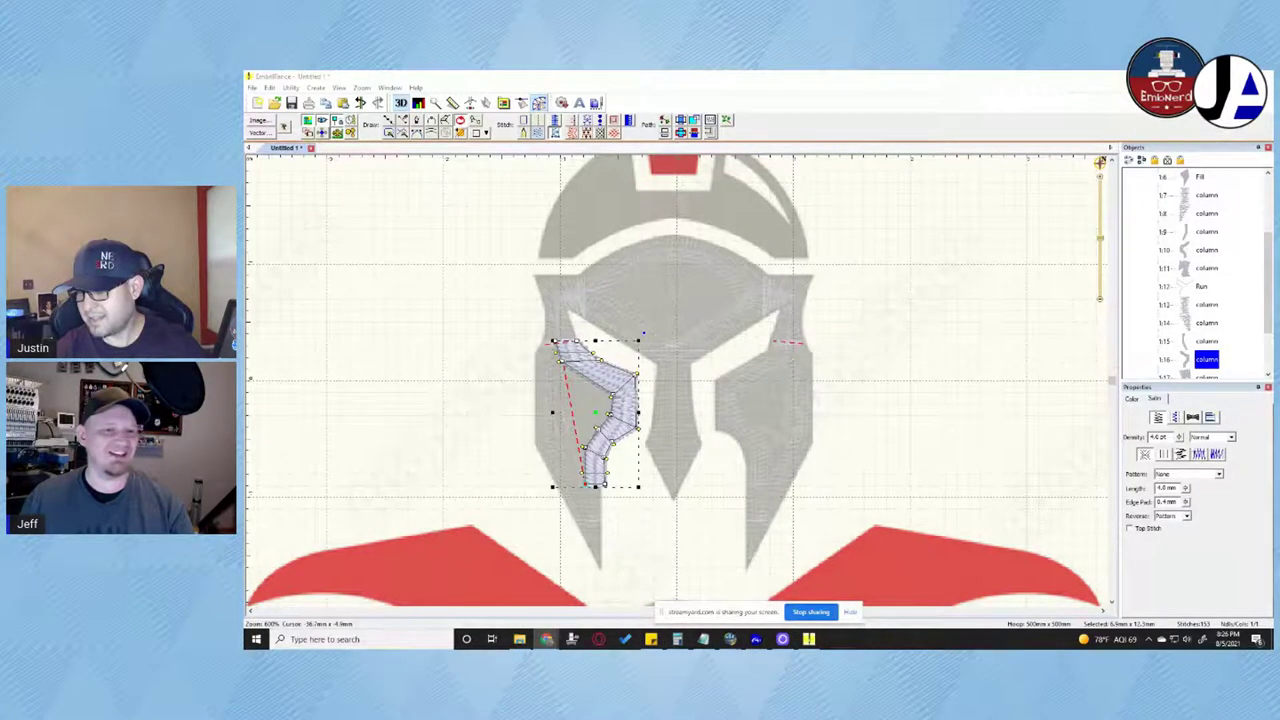
{"action": "left_click", "coordinate": [372, 486]}
{"action": "left_click", "coordinate": [608, 378]}
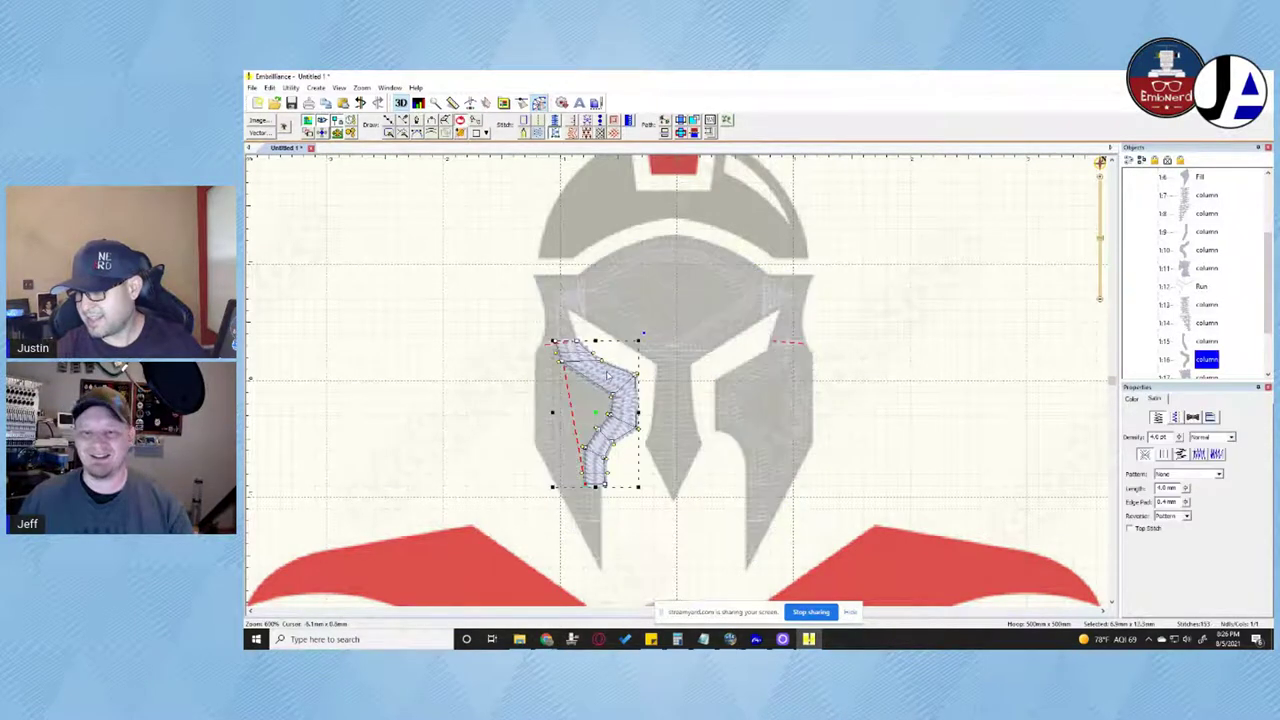
Add start and stop points to the left cheek's inner border column and move its start point to the upper outer corner
{"action": "left_click", "coordinate": [1208, 343]}
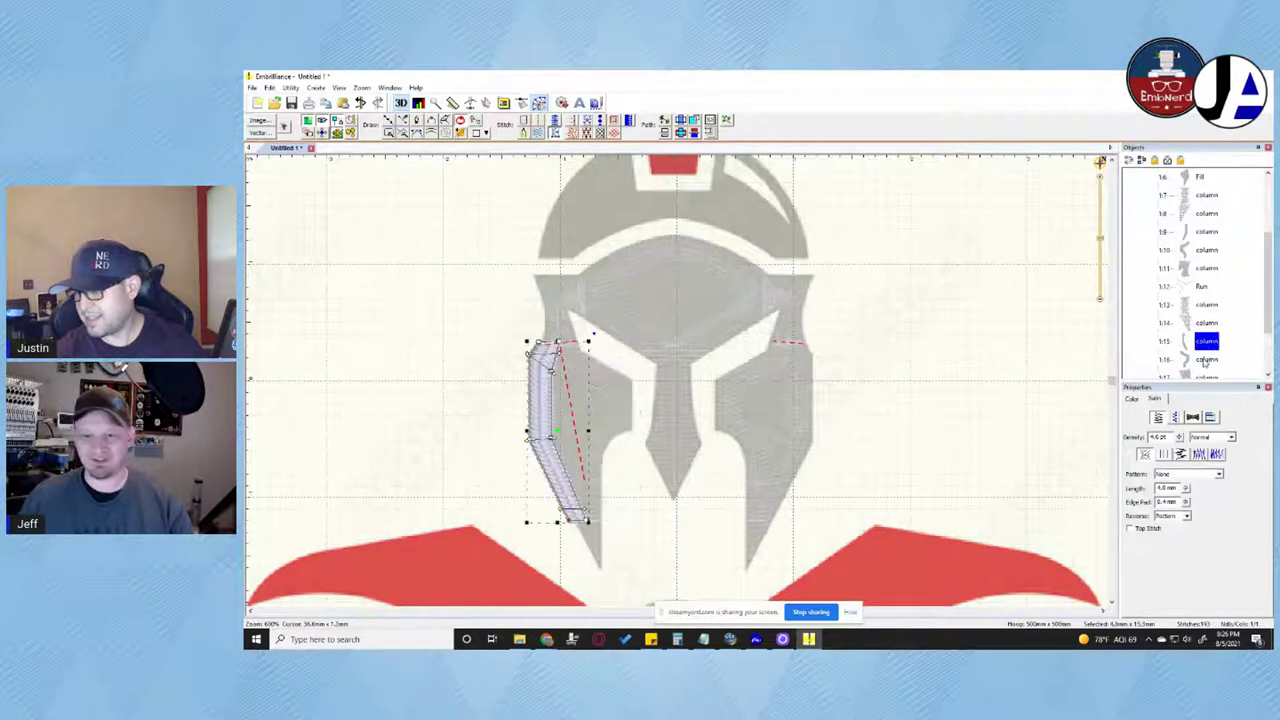
{"action": "left_click", "coordinate": [1206, 360]}
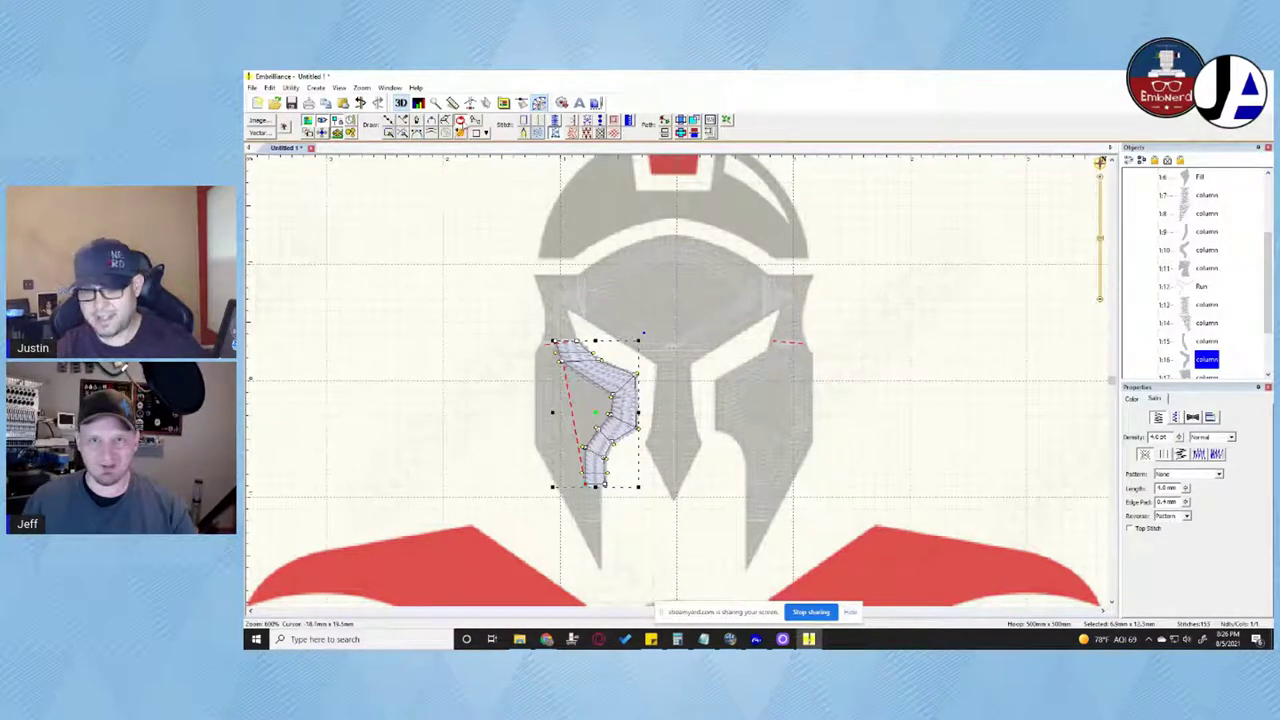
{"action": "left_click", "coordinate": [462, 121]}
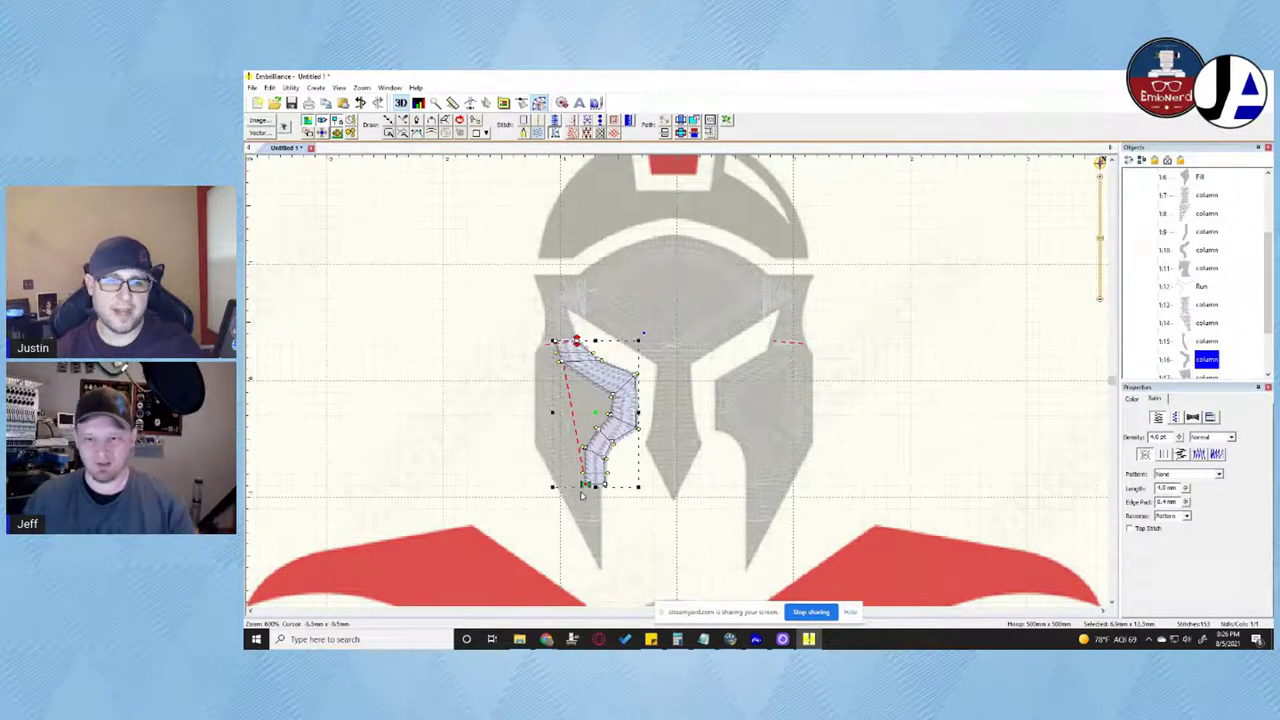
{"action": "left_click_drag", "start_coordinate": [585, 489], "coordinate": [557, 354]}
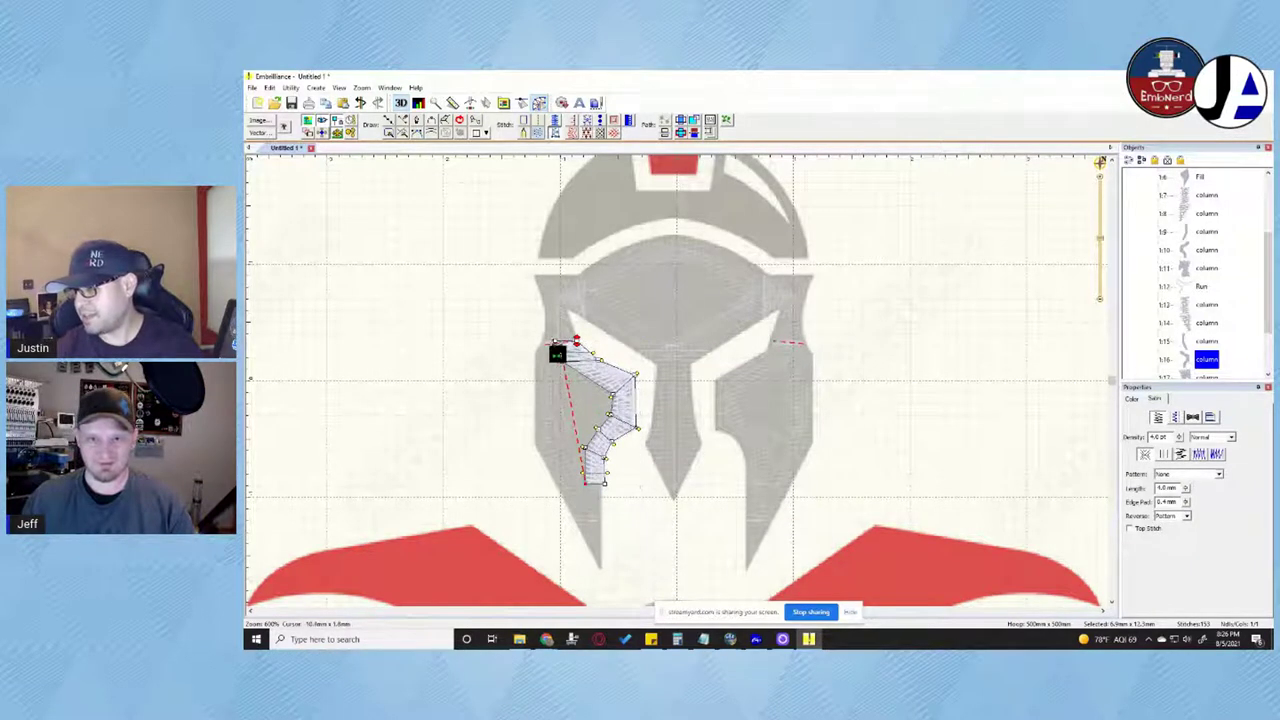
{"action": "left_click", "coordinate": [459, 390]}
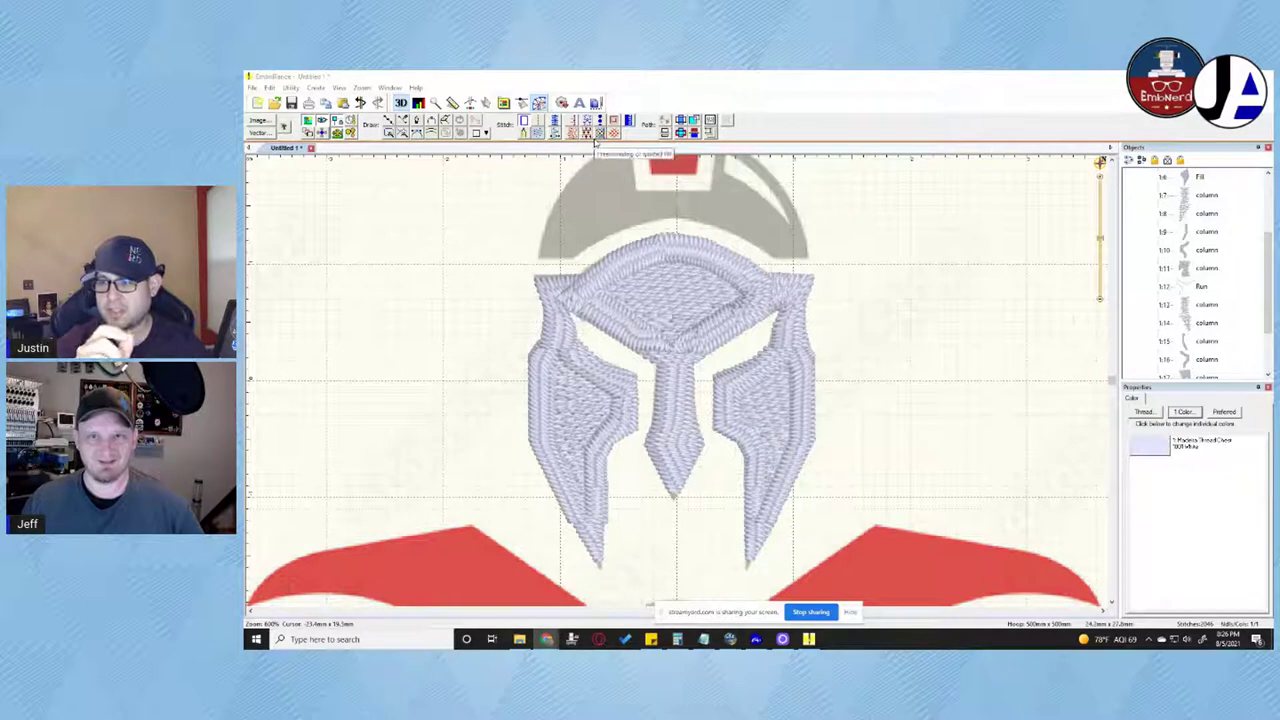
{"action": "left_click", "coordinate": [350, 306]}
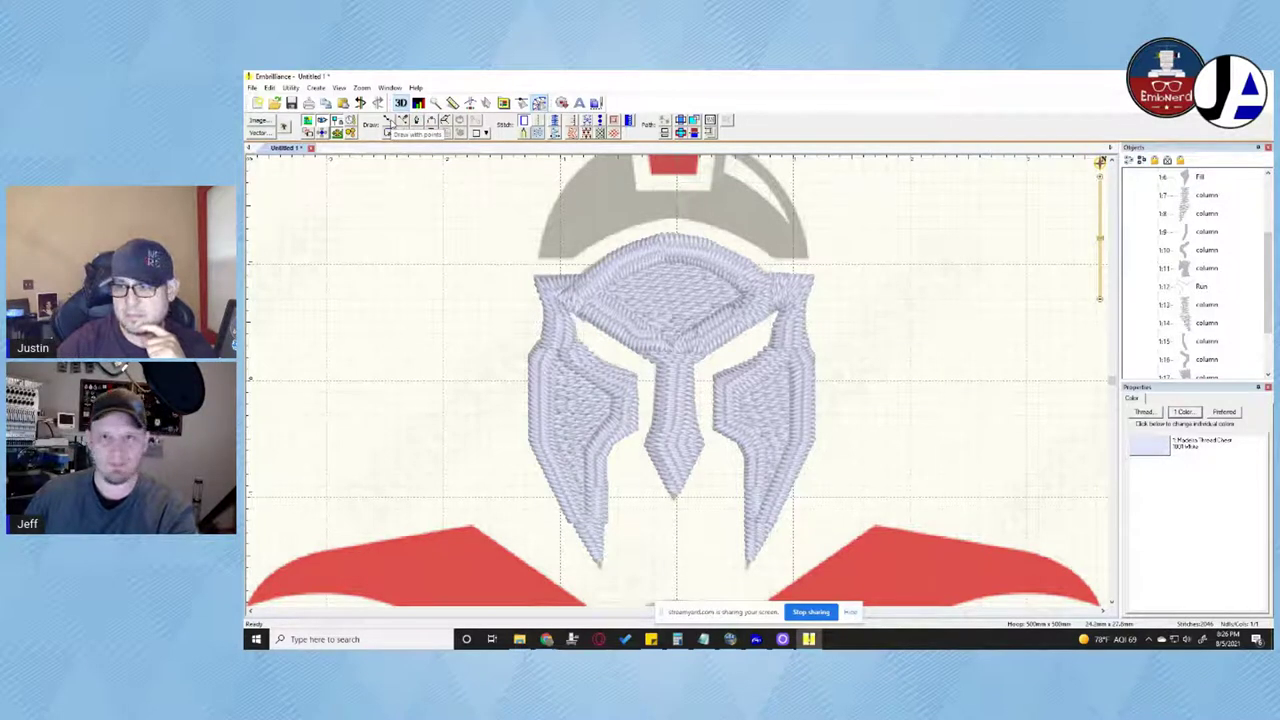
{"action": "left_click", "coordinate": [392, 121]}
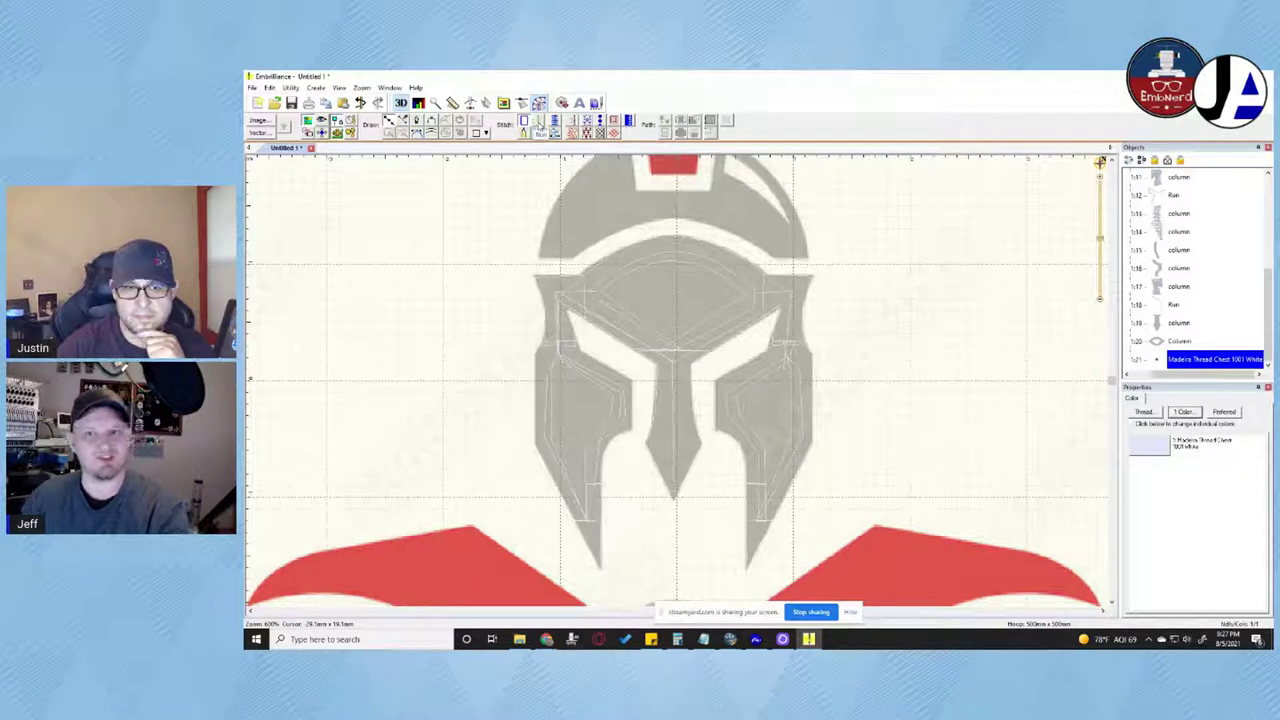
{"action": "left_click", "coordinate": [540, 121]}
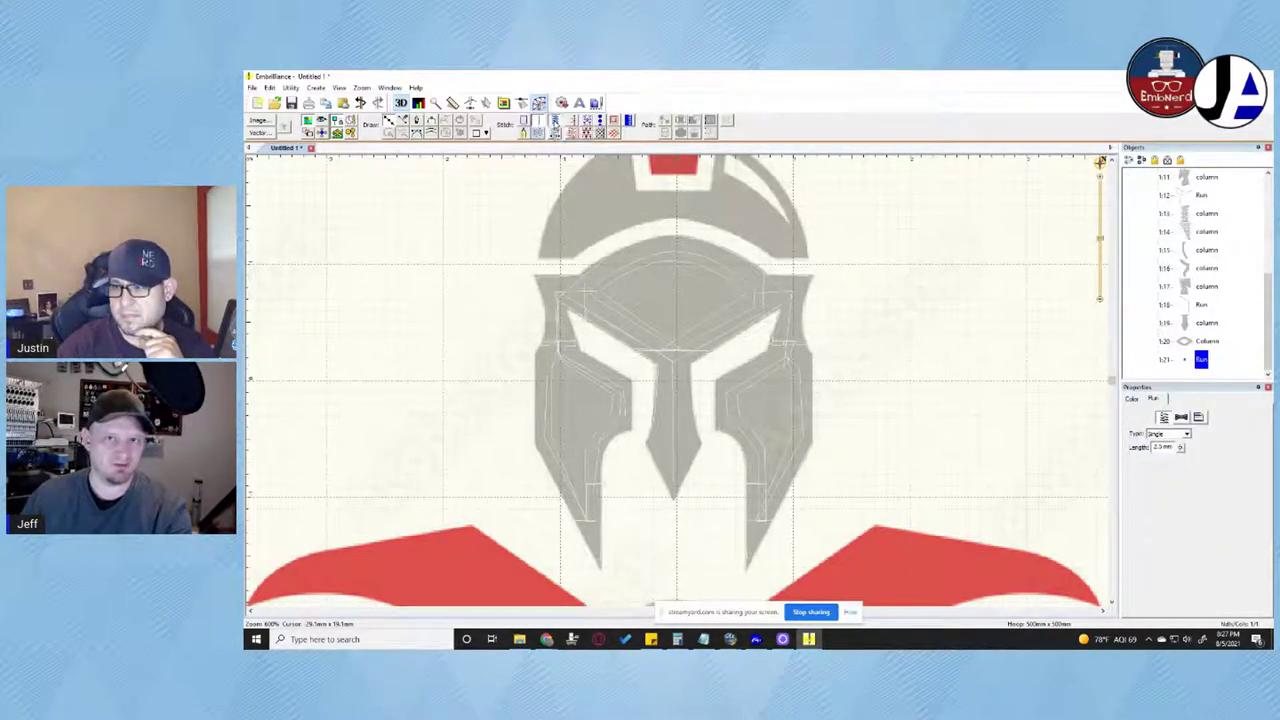
{"action": "left_click", "coordinate": [555, 121]}
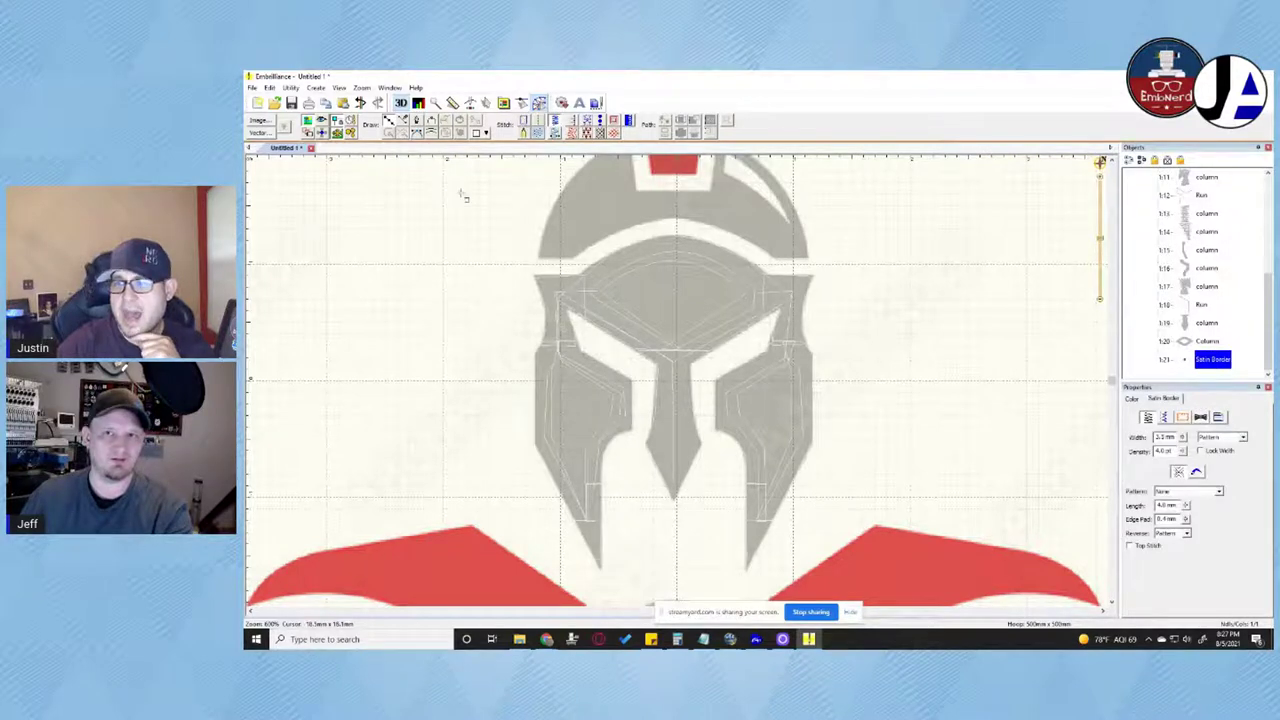
{"action": "key", "text": "Escape"}
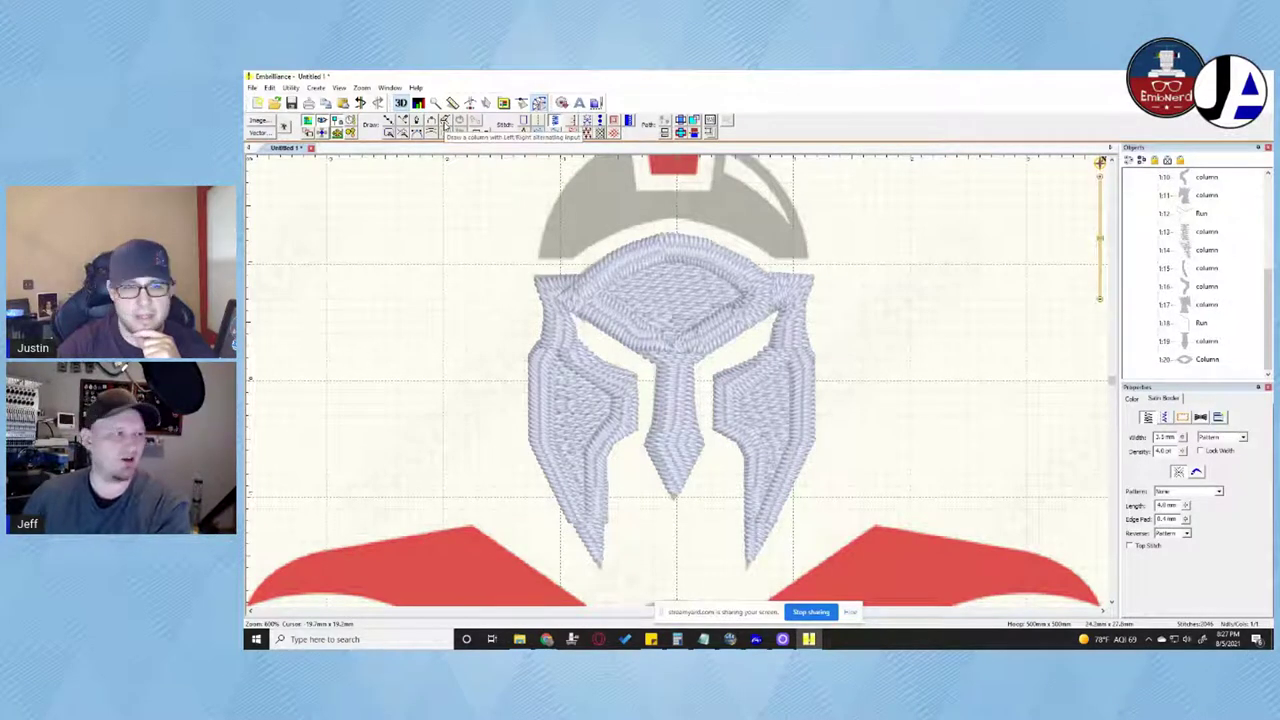
{"action": "left_click", "coordinate": [445, 121]}
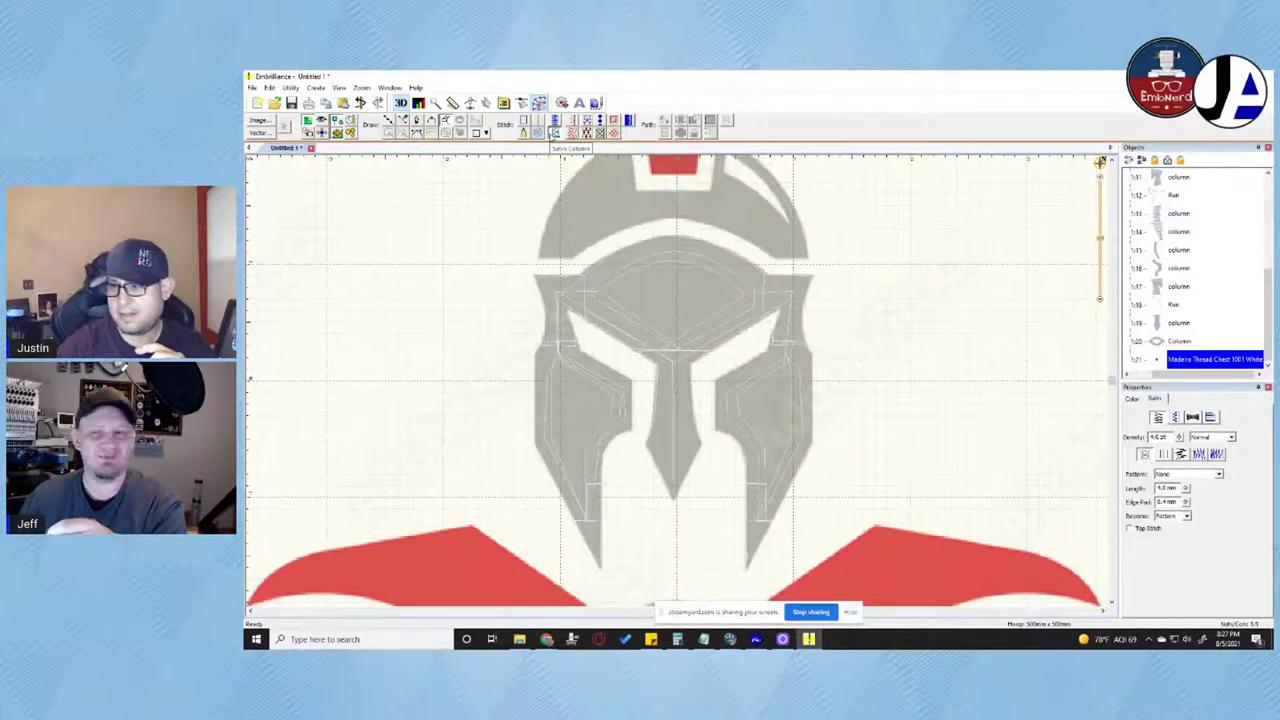
{"action": "left_click", "coordinate": [553, 133]}
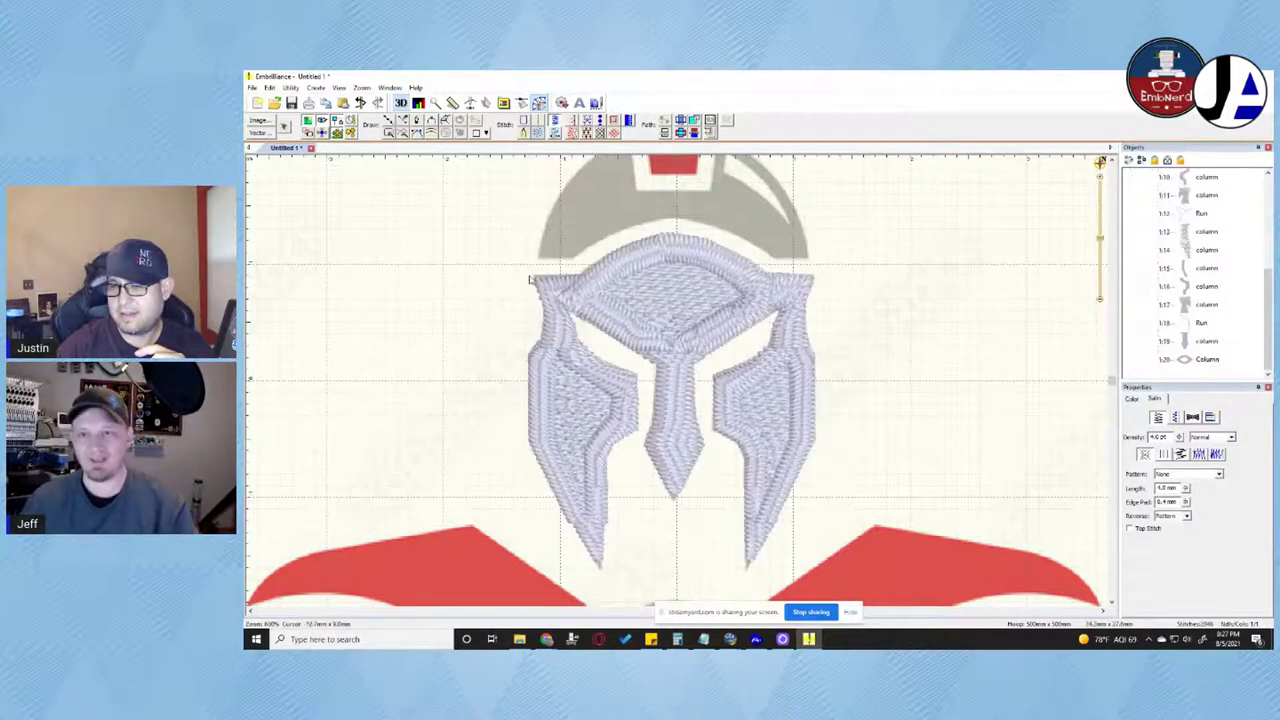
{"action": "key", "text": "0"}
{"action": "key", "text": "6"}
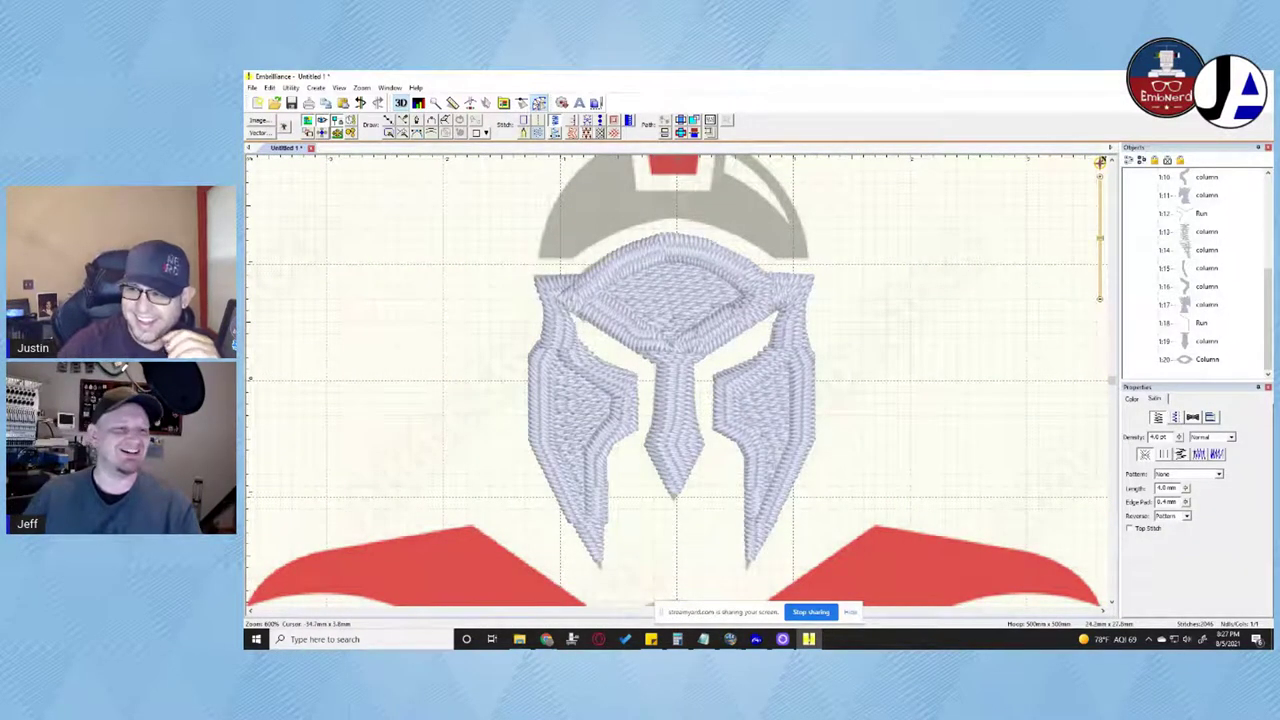
Examine the stitched helmet face up close and check the forehead border column's start and stop points
{"action": "left_click", "coordinate": [1100, 161]}
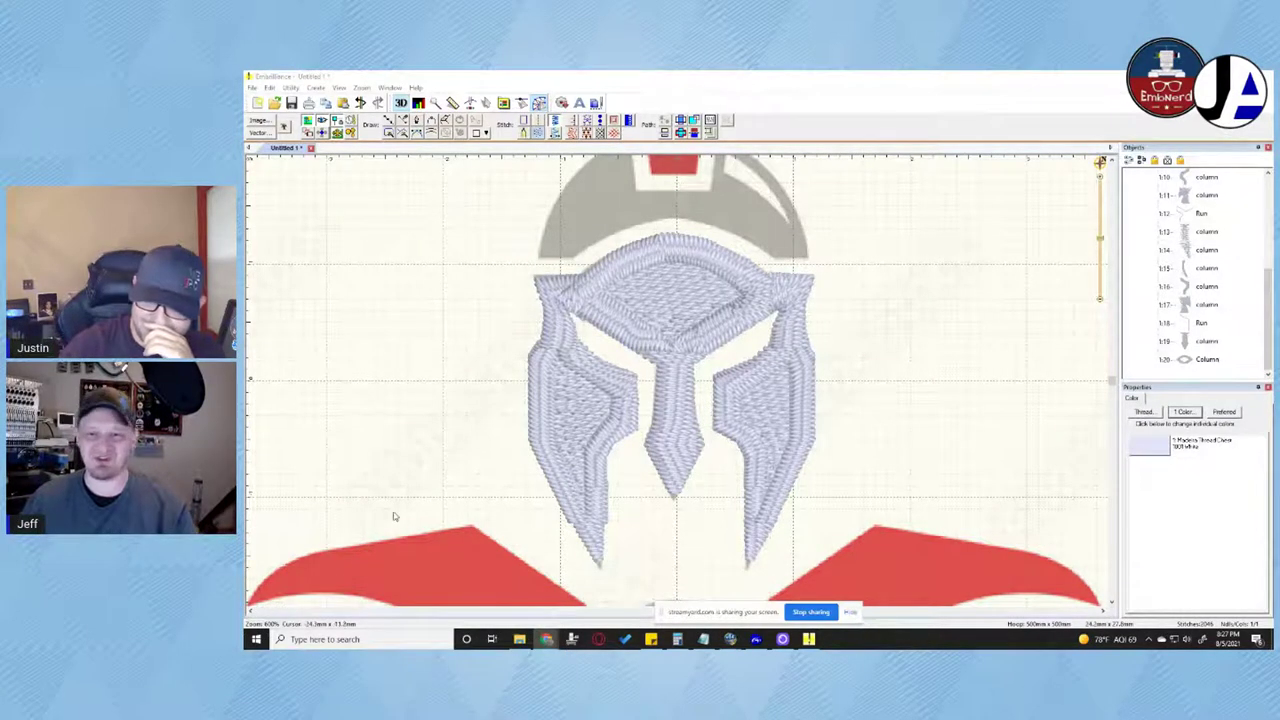
{"action": "left_click", "coordinate": [430, 366]}
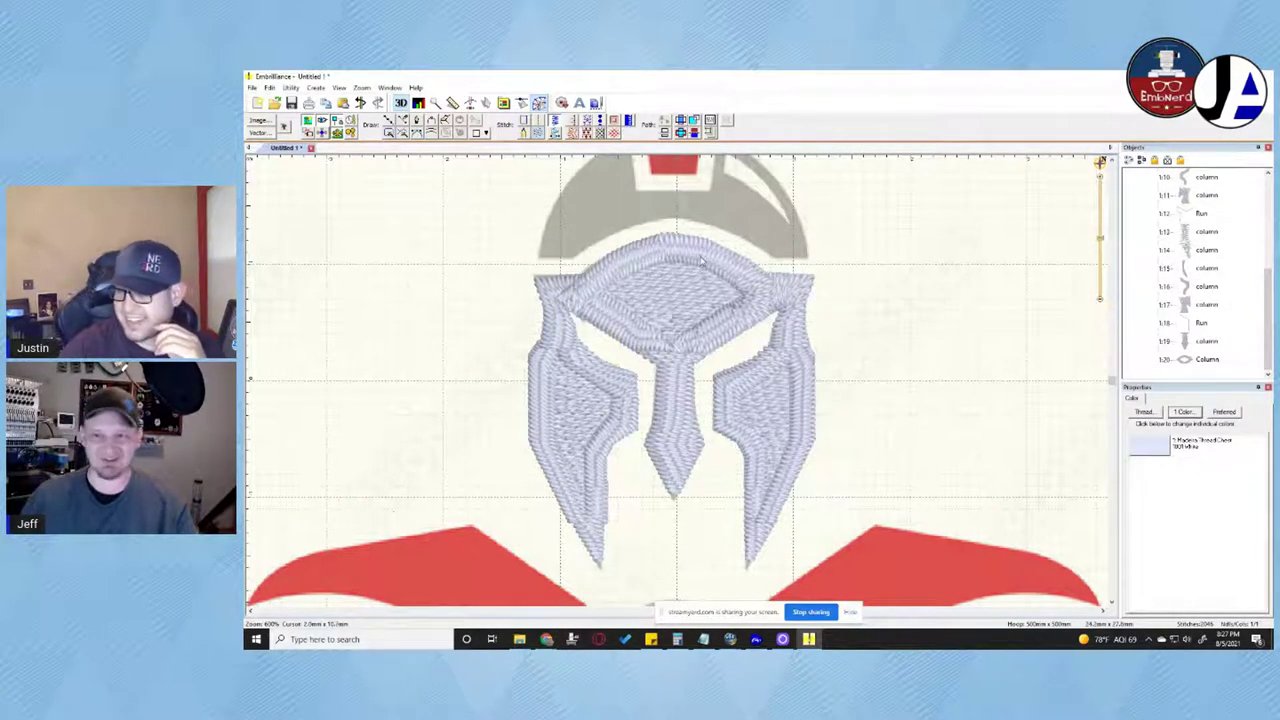
{"action": "scroll", "coordinate": [708, 230], "scroll_direction": "down", "scroll_amount": 3}
{"action": "scroll", "coordinate": [708, 240], "scroll_direction": "up", "scroll_amount": 5}
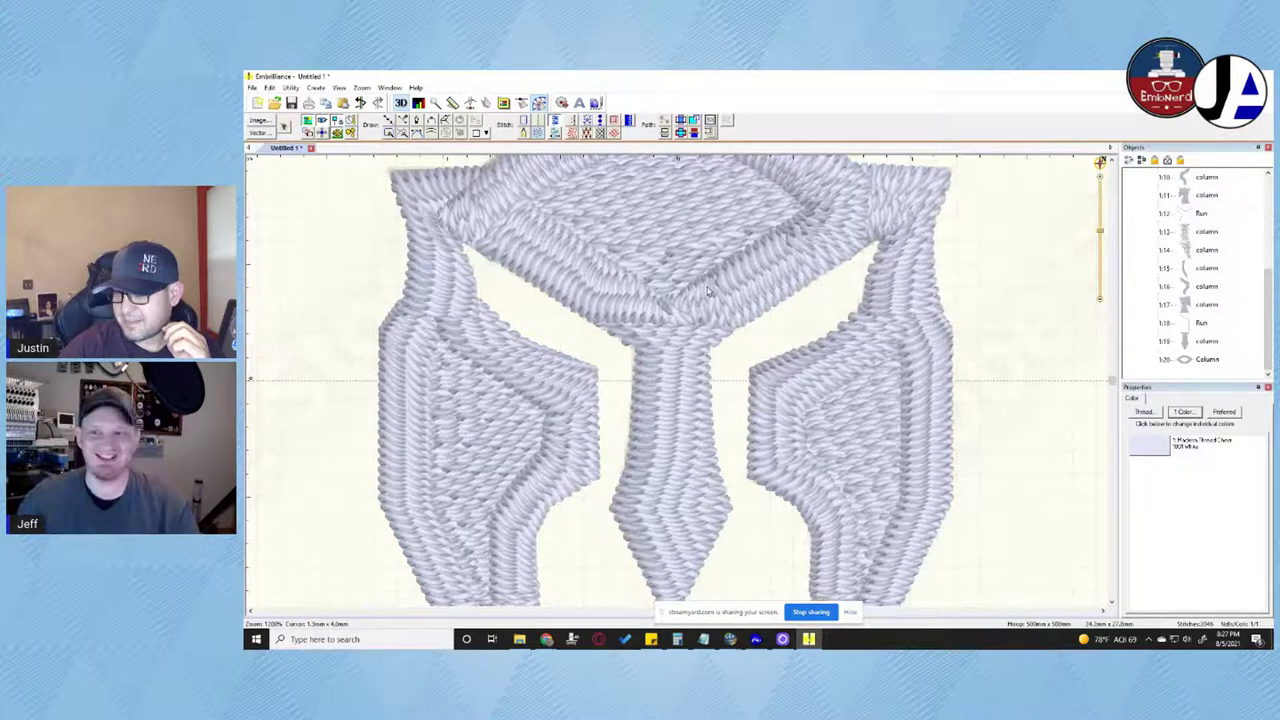
{"action": "left_click", "coordinate": [574, 292]}
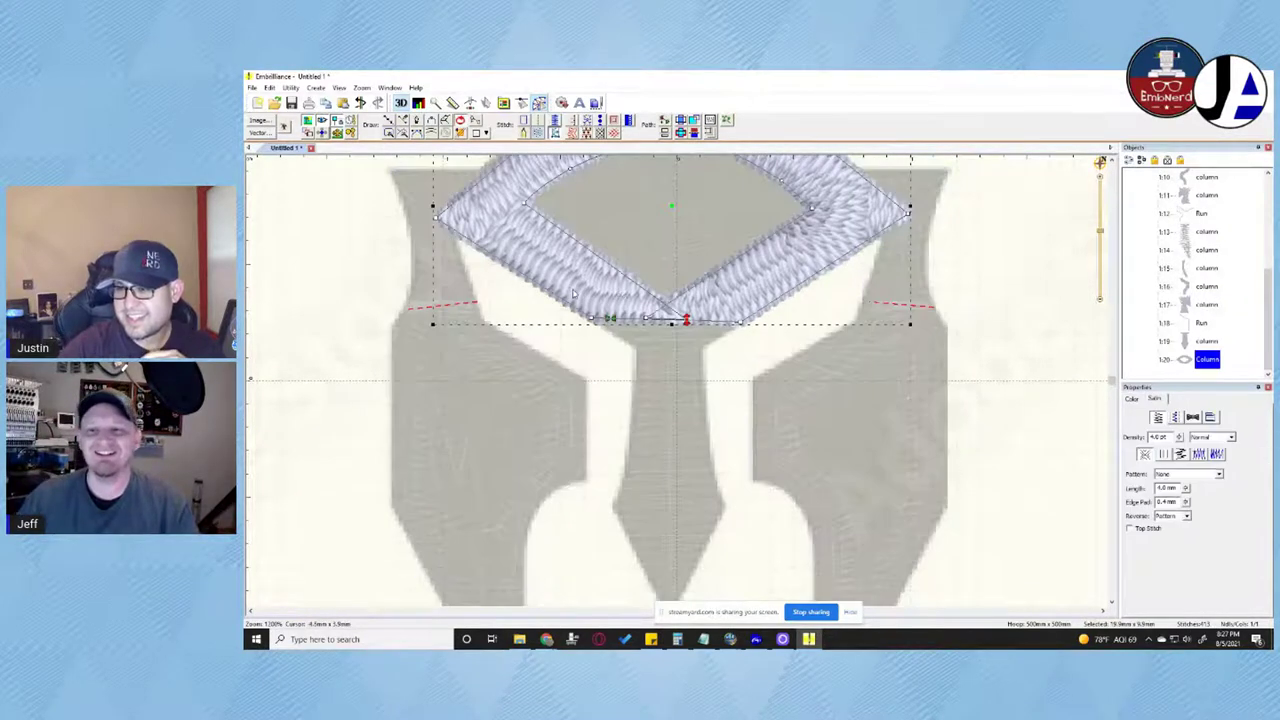
{"action": "key", "text": "6"}
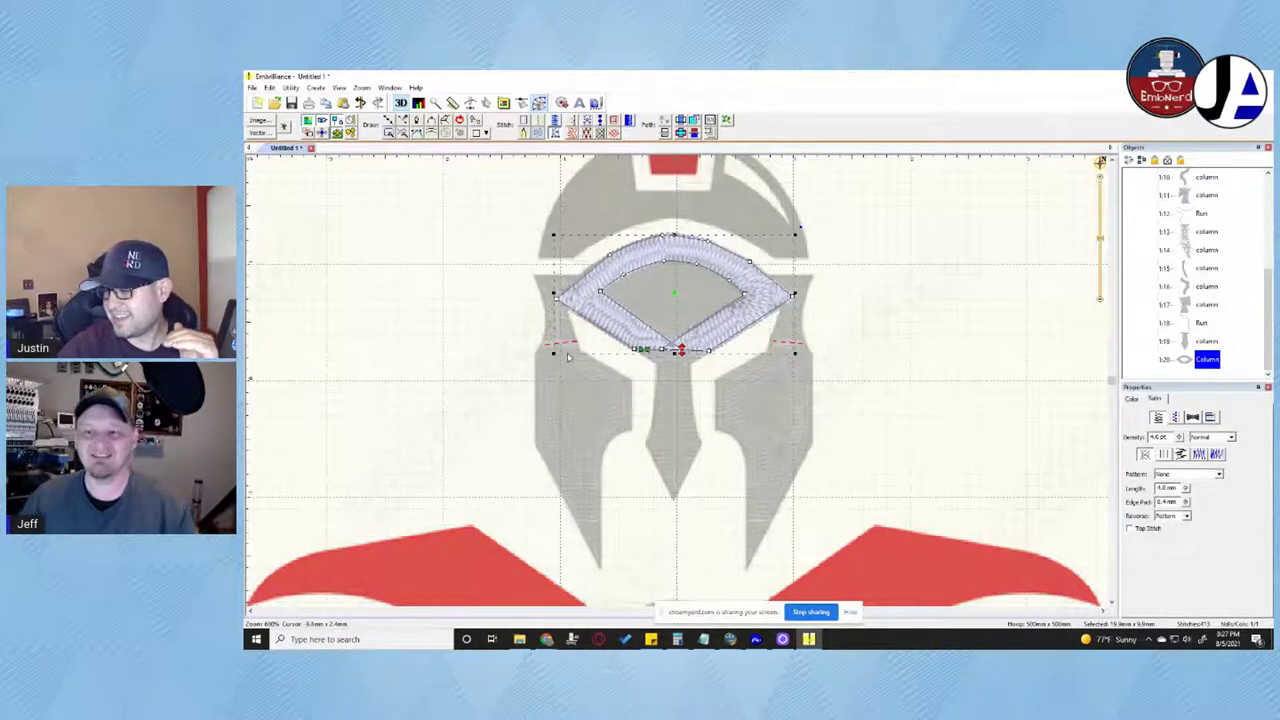
{"action": "left_click", "coordinate": [380, 341]}
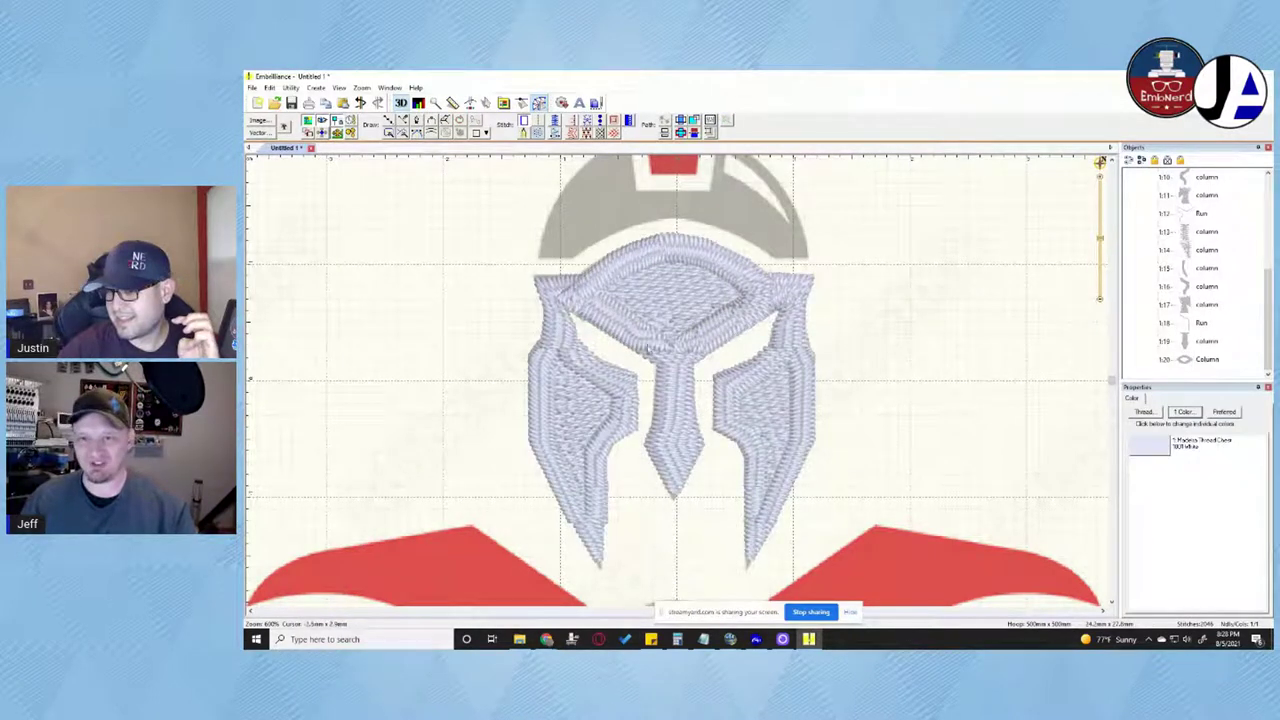
Examine the forehead border column in the flat stitch view, checking its path around the forehead, and return to the 3D view
{"action": "left_click", "coordinate": [640, 330]}
{"action": "scroll", "coordinate": [610, 316], "scroll_direction": "up", "scroll_amount": 2}
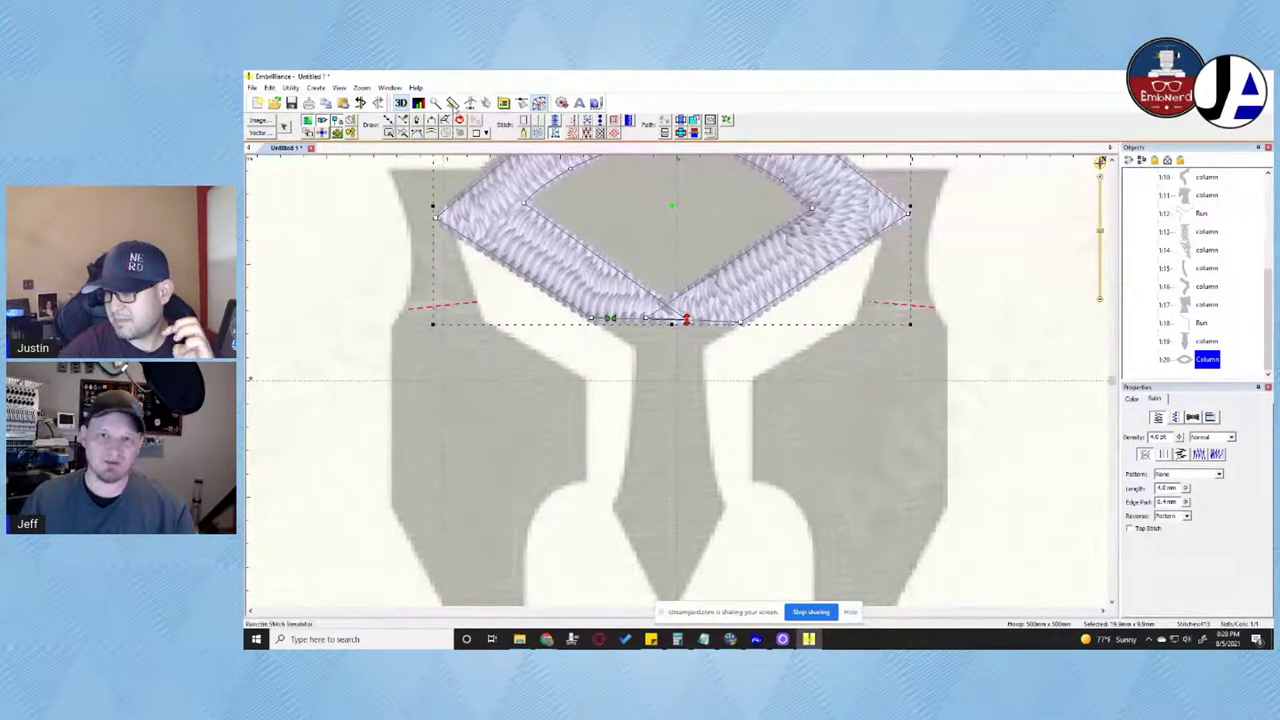
{"action": "left_click", "coordinate": [403, 104]}
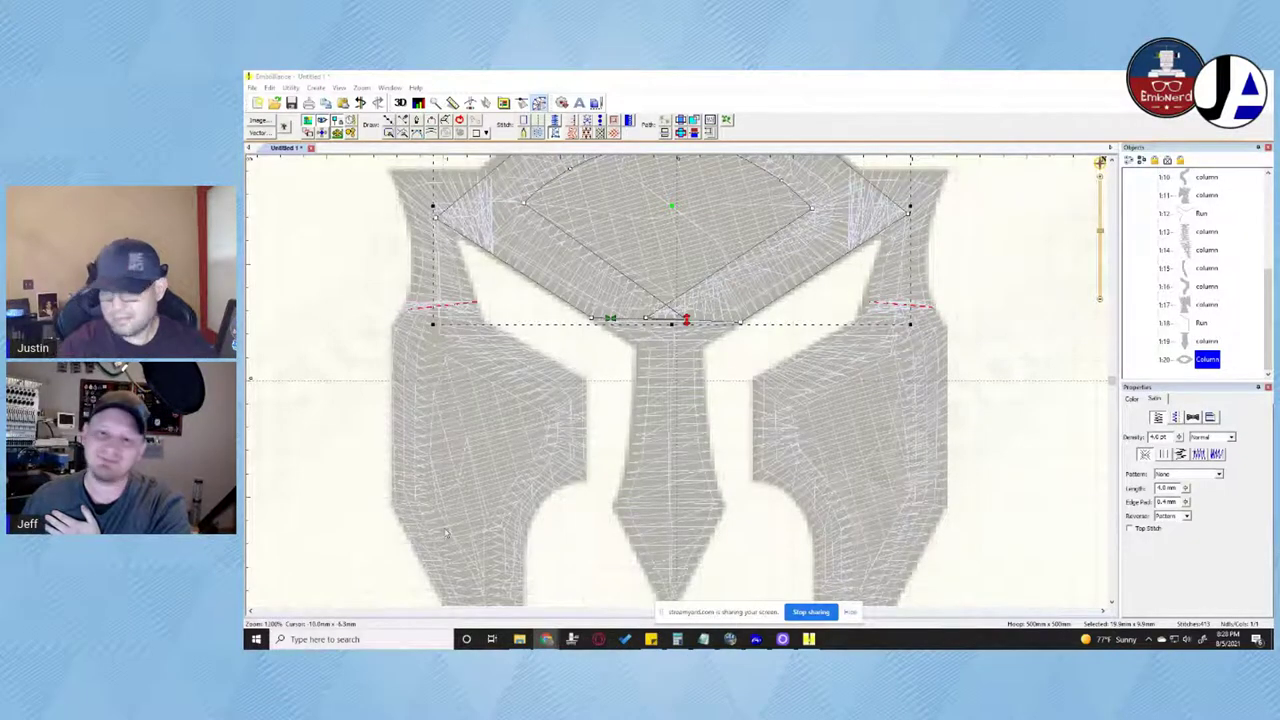
{"action": "left_click", "coordinate": [337, 523]}
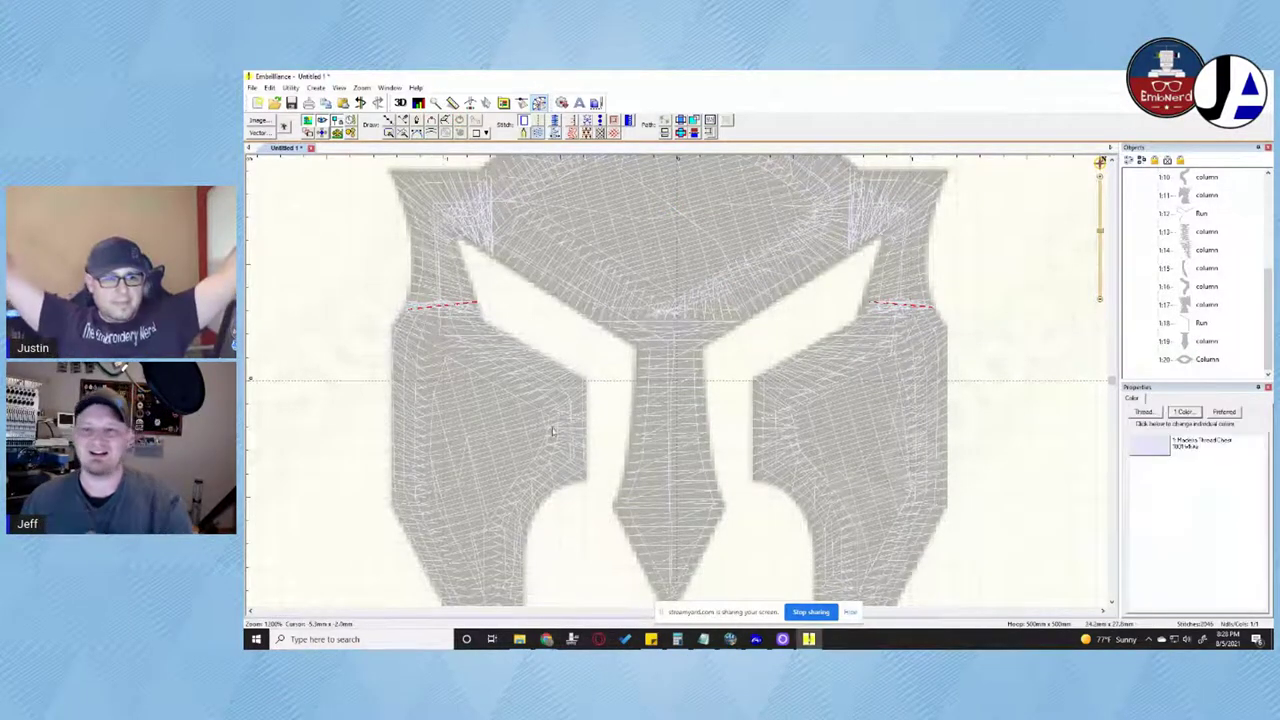
{"action": "left_click", "coordinate": [749, 293]}
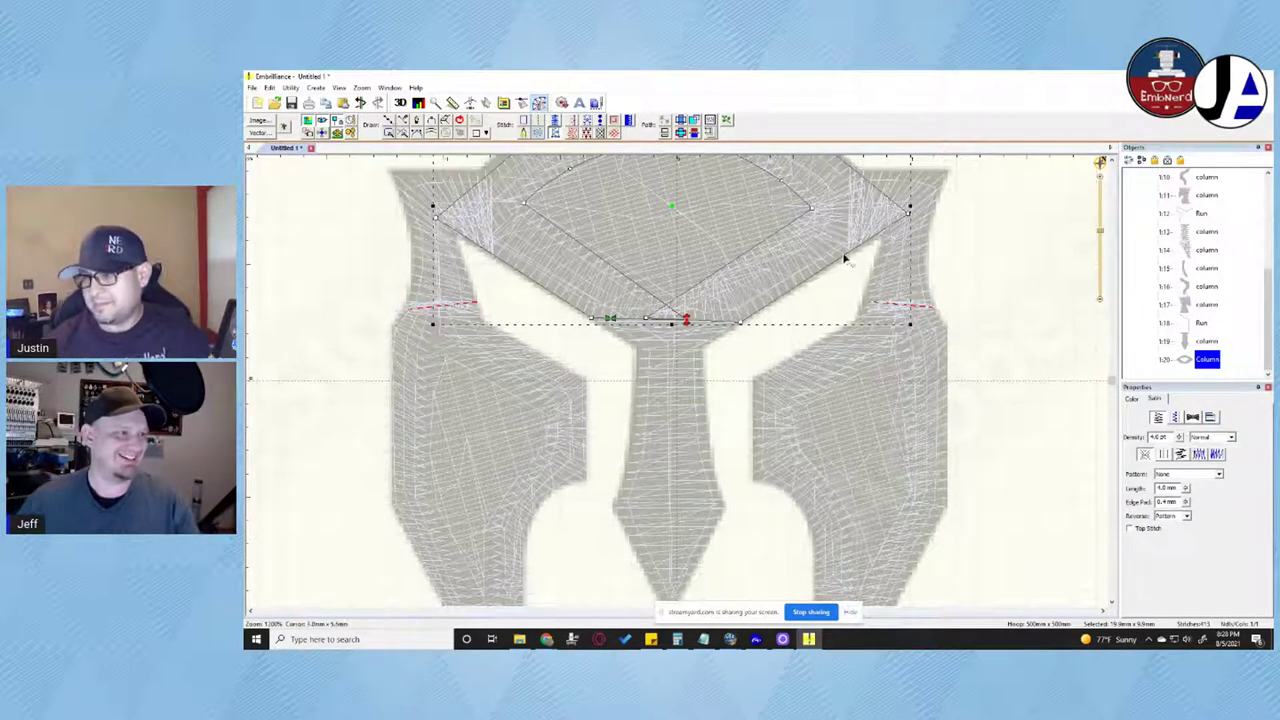
{"action": "key", "text": "3"}
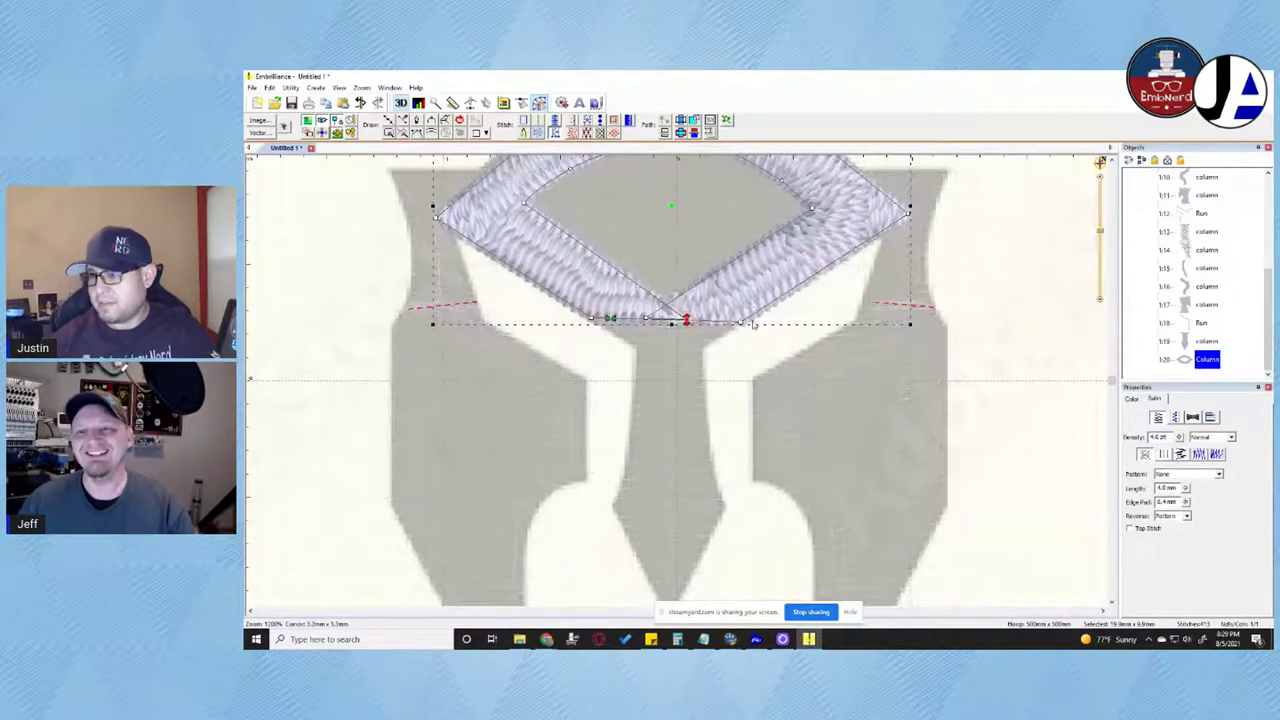
Inspect the junction of the forehead border and nose column in 3D, and view the selected forehead border as flat stitch lines
{"action": "left_click", "coordinate": [751, 346]}
{"action": "scroll", "coordinate": [695, 283], "scroll_direction": "down", "scroll_amount": 5}
{"action": "scroll", "coordinate": [695, 283], "scroll_direction": "up", "scroll_amount": 6}
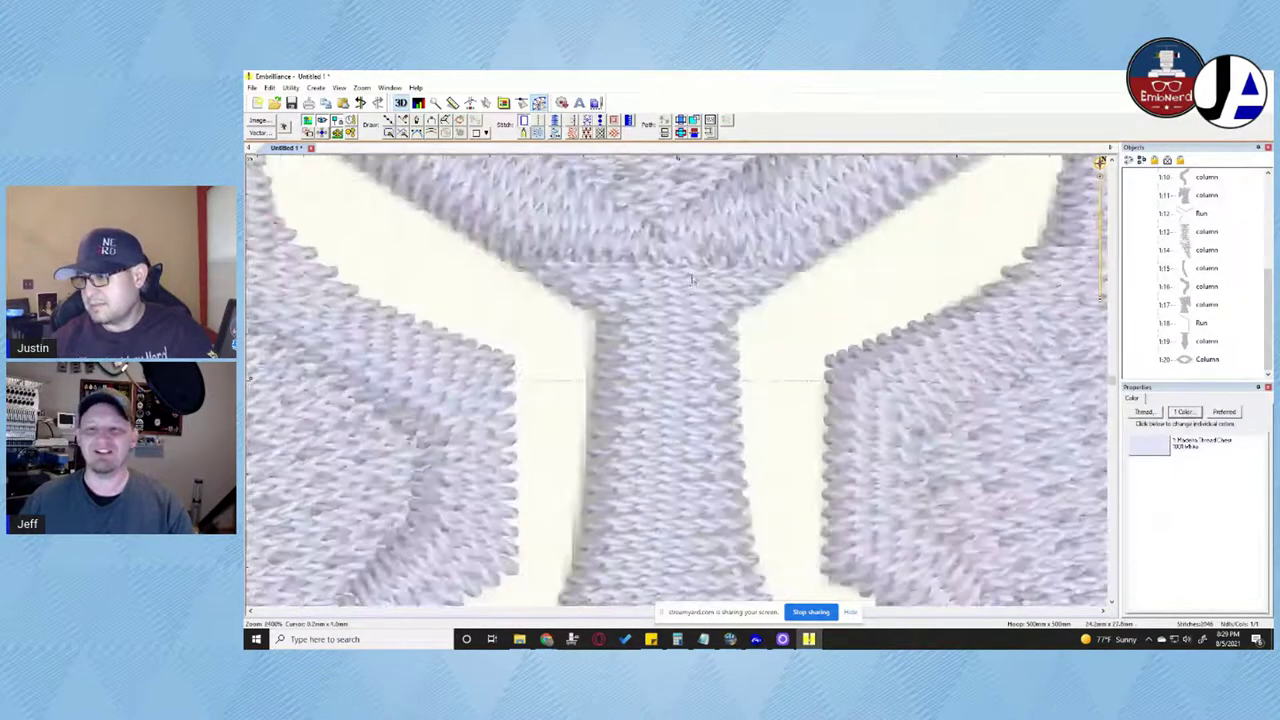
{"action": "scroll", "coordinate": [695, 258], "scroll_direction": "down", "scroll_amount": 3}
{"action": "key", "text": "3"}
{"action": "key", "text": "3"}
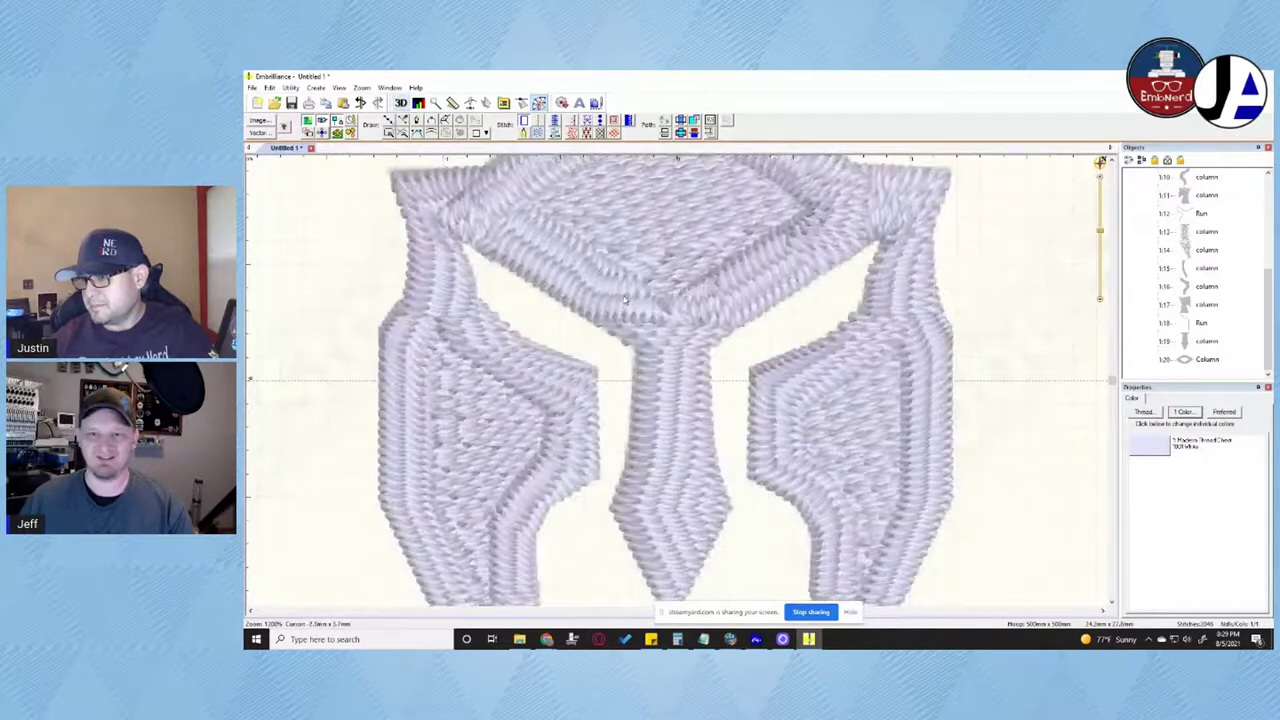
{"action": "left_click", "coordinate": [641, 301]}
{"action": "key", "text": "3"}
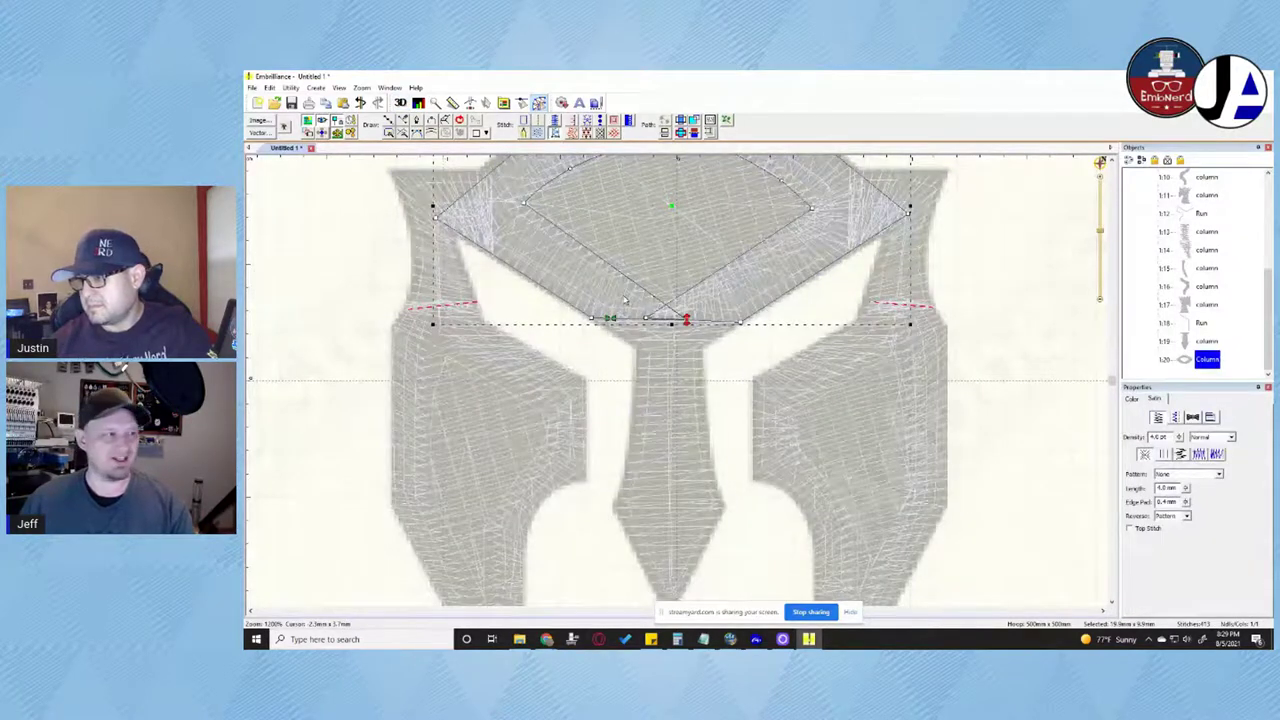